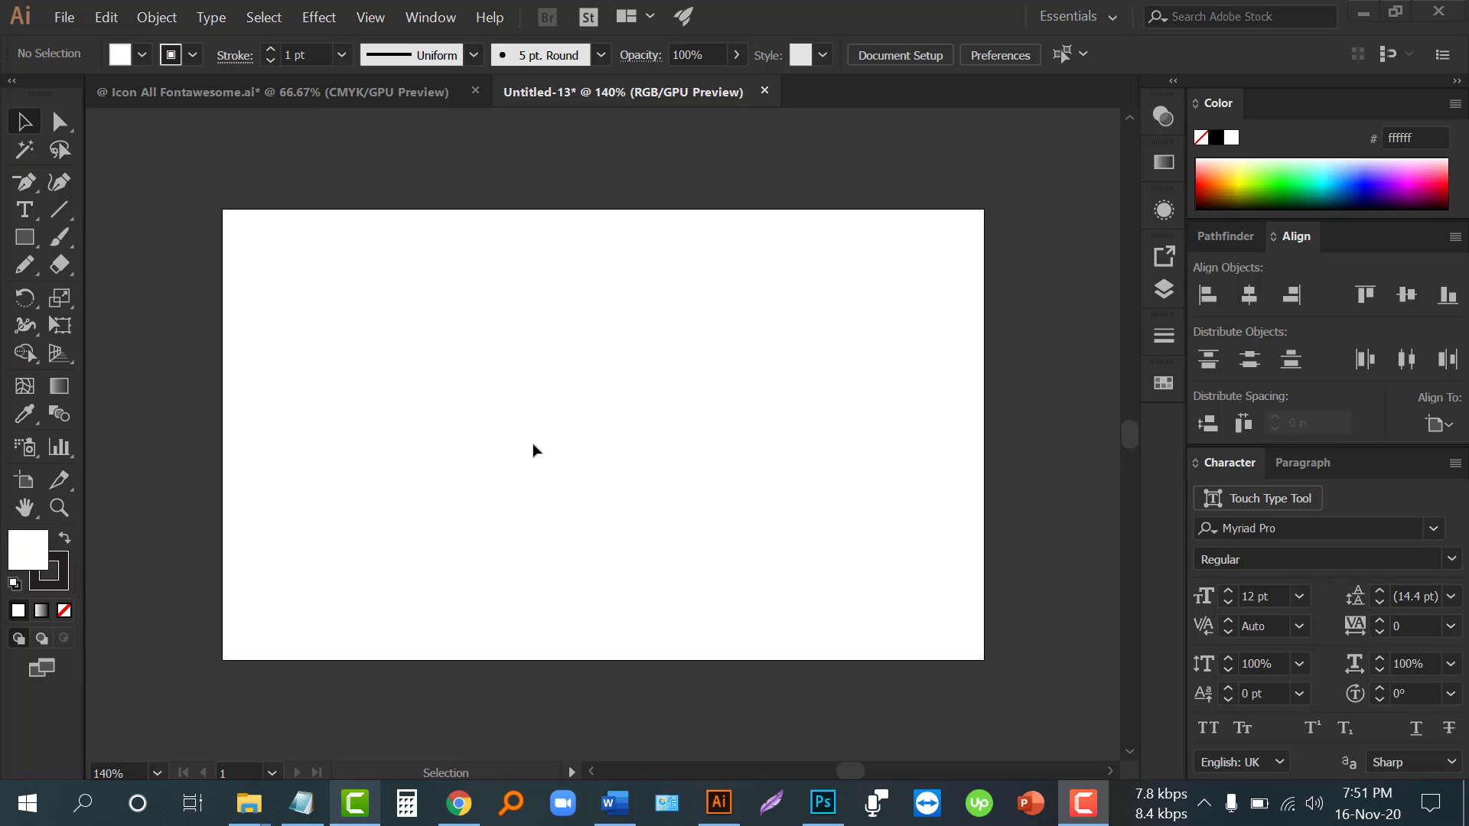
# Switch to Notepad, review the logo name and logo colours in the brief, and return to Illustrator
pyautogui.click(302, 803)
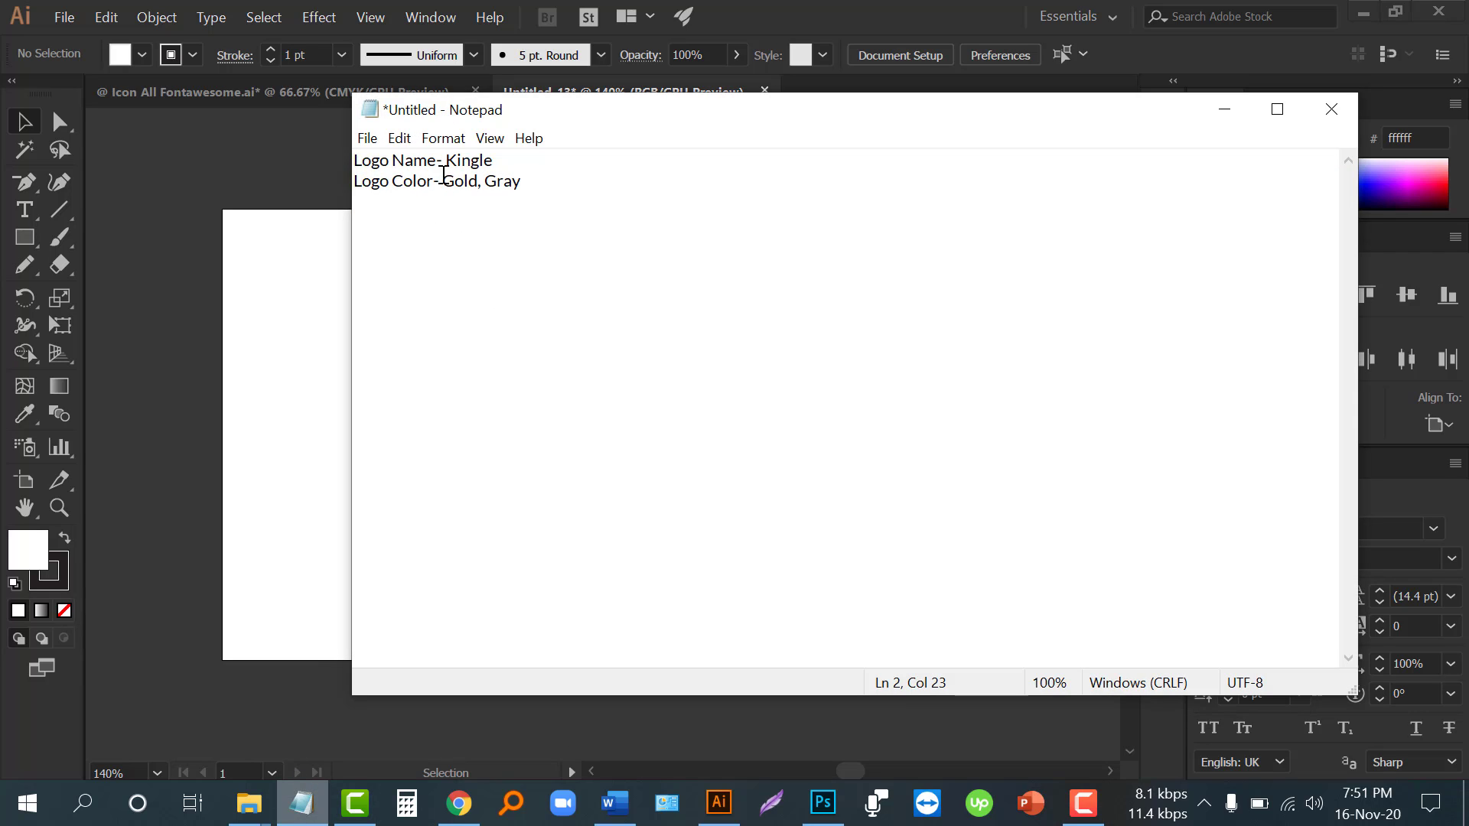
pyautogui.moveTo(446, 160)
pyautogui.mouseDown()
pyautogui.moveTo(509, 158)
pyautogui.moveTo(528, 181)
pyautogui.moveTo(455, 160)
pyautogui.mouseUp()
pyautogui.click(561, 168)
pyautogui.click(550, 181)
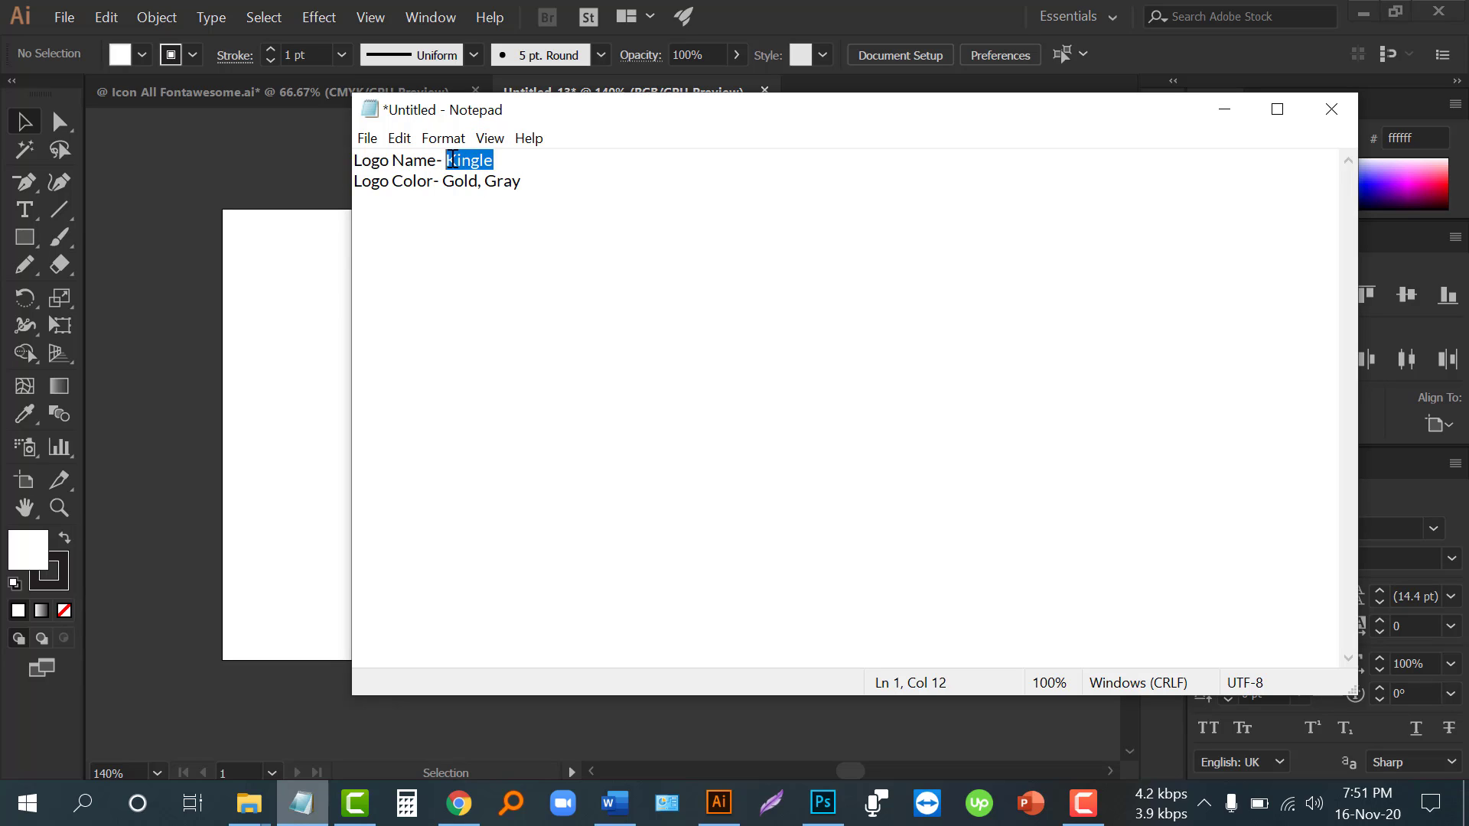
pyautogui.click(305, 321)
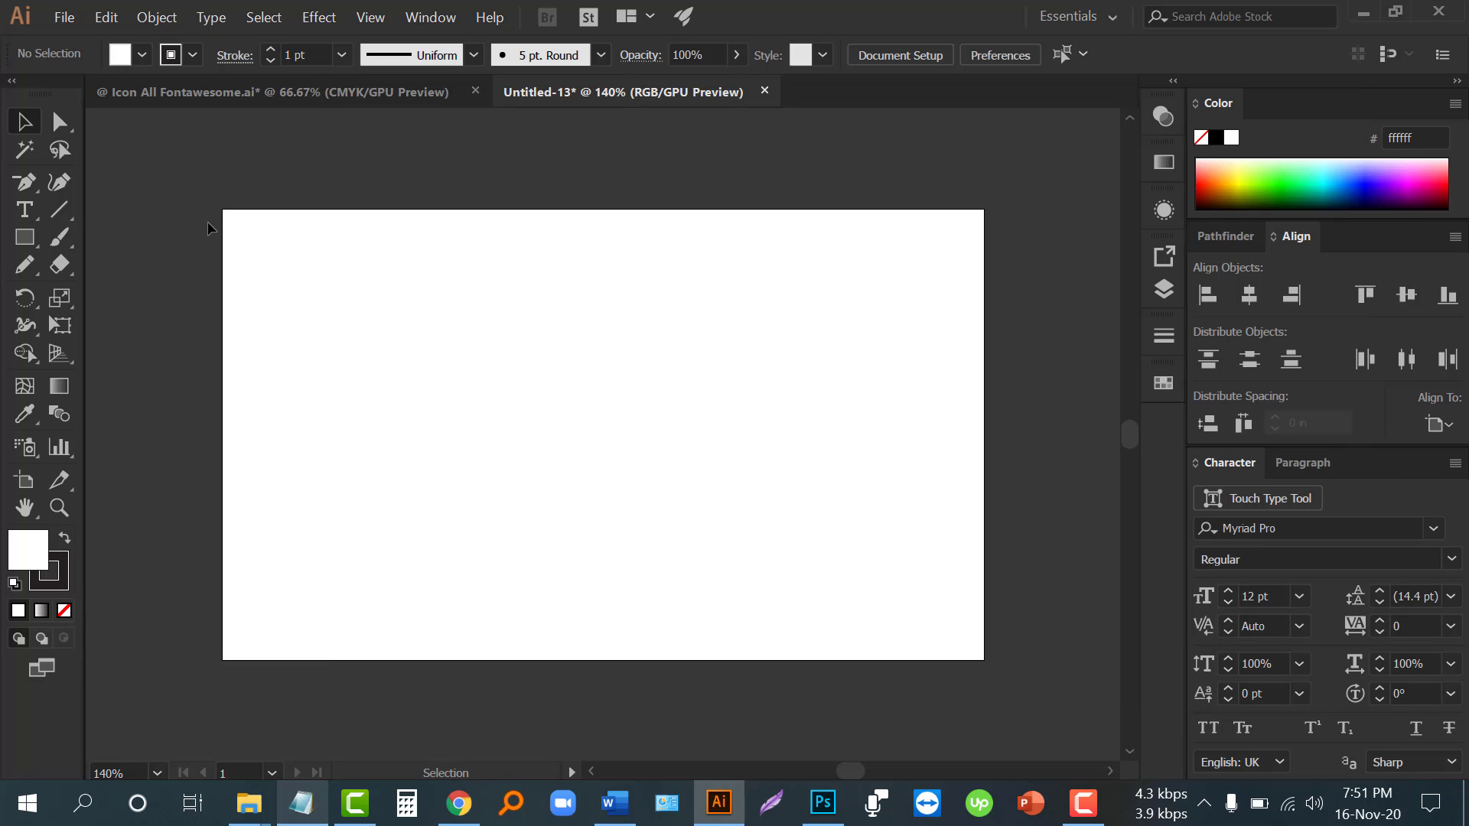
# Add the text "Kingle", scale it up to about 77.58 pt and place it in the lower middle of the artboard
pyautogui.click(34, 214)
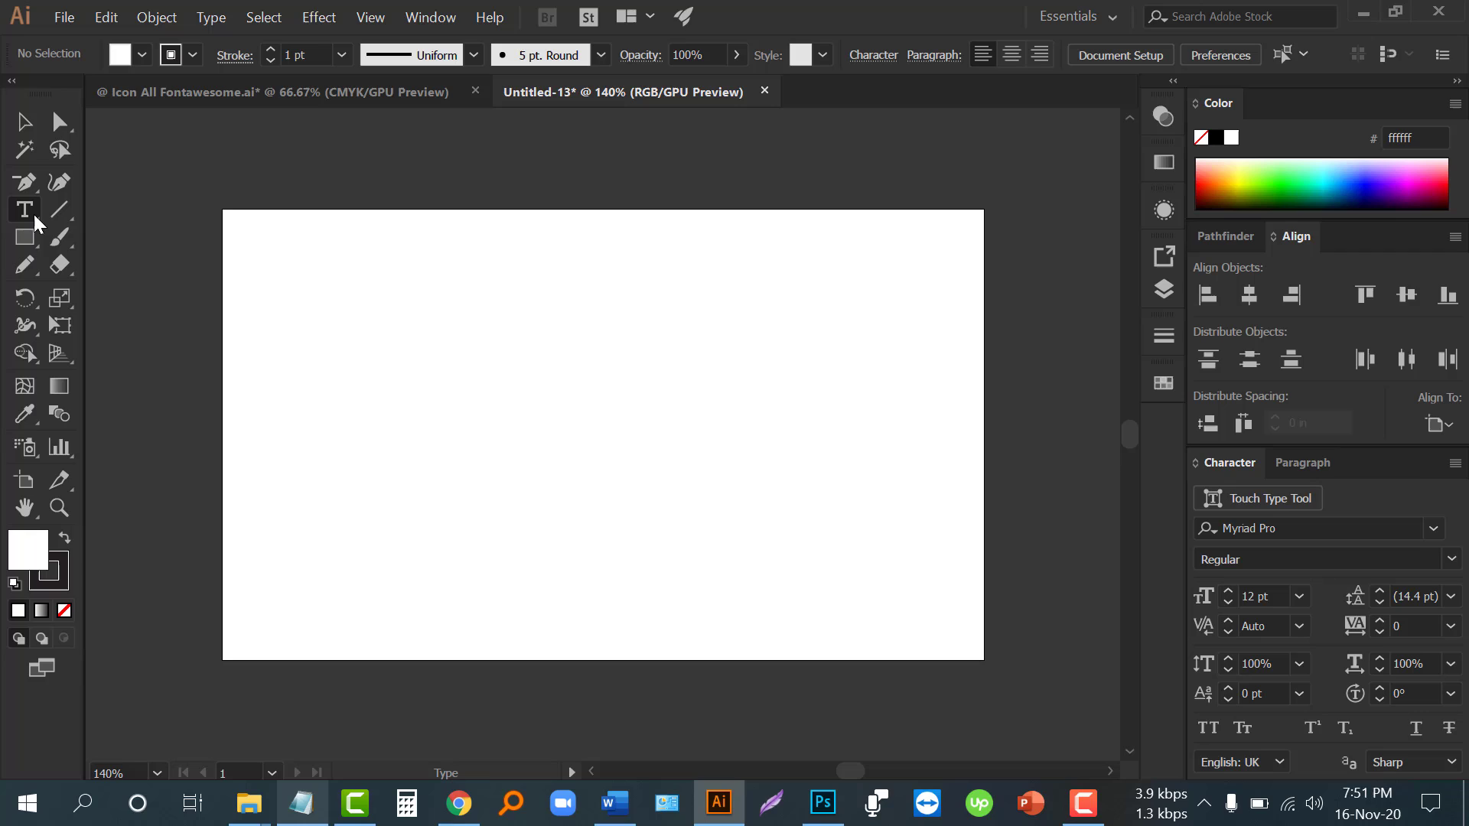
pyautogui.click(414, 394)
pyautogui.write('Kingle')
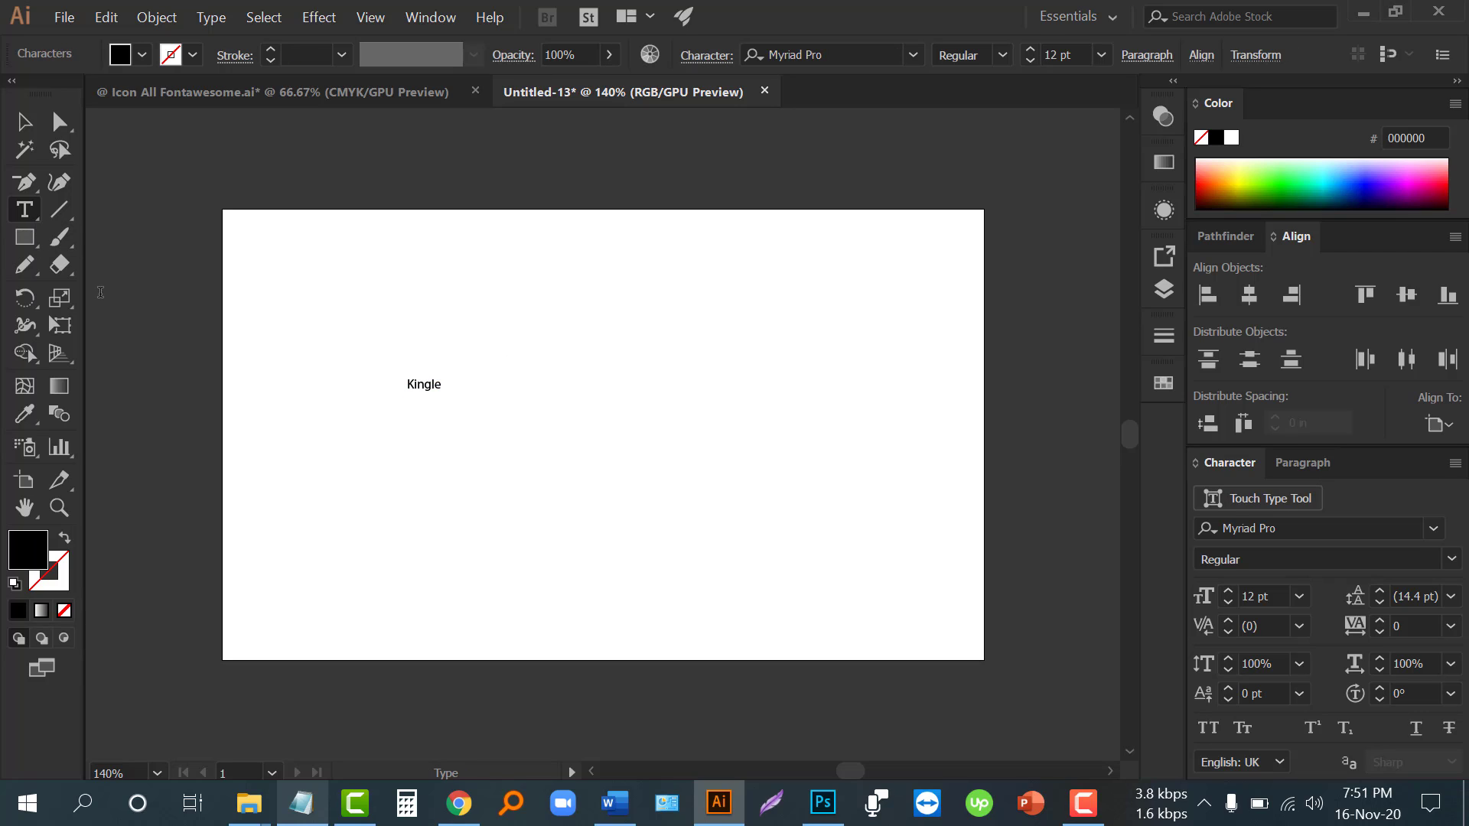
pyautogui.click(24, 123)
pyautogui.moveTo(439, 395); pyautogui.dragTo(626, 468)
pyautogui.moveTo(532, 456); pyautogui.dragTo(593, 551)
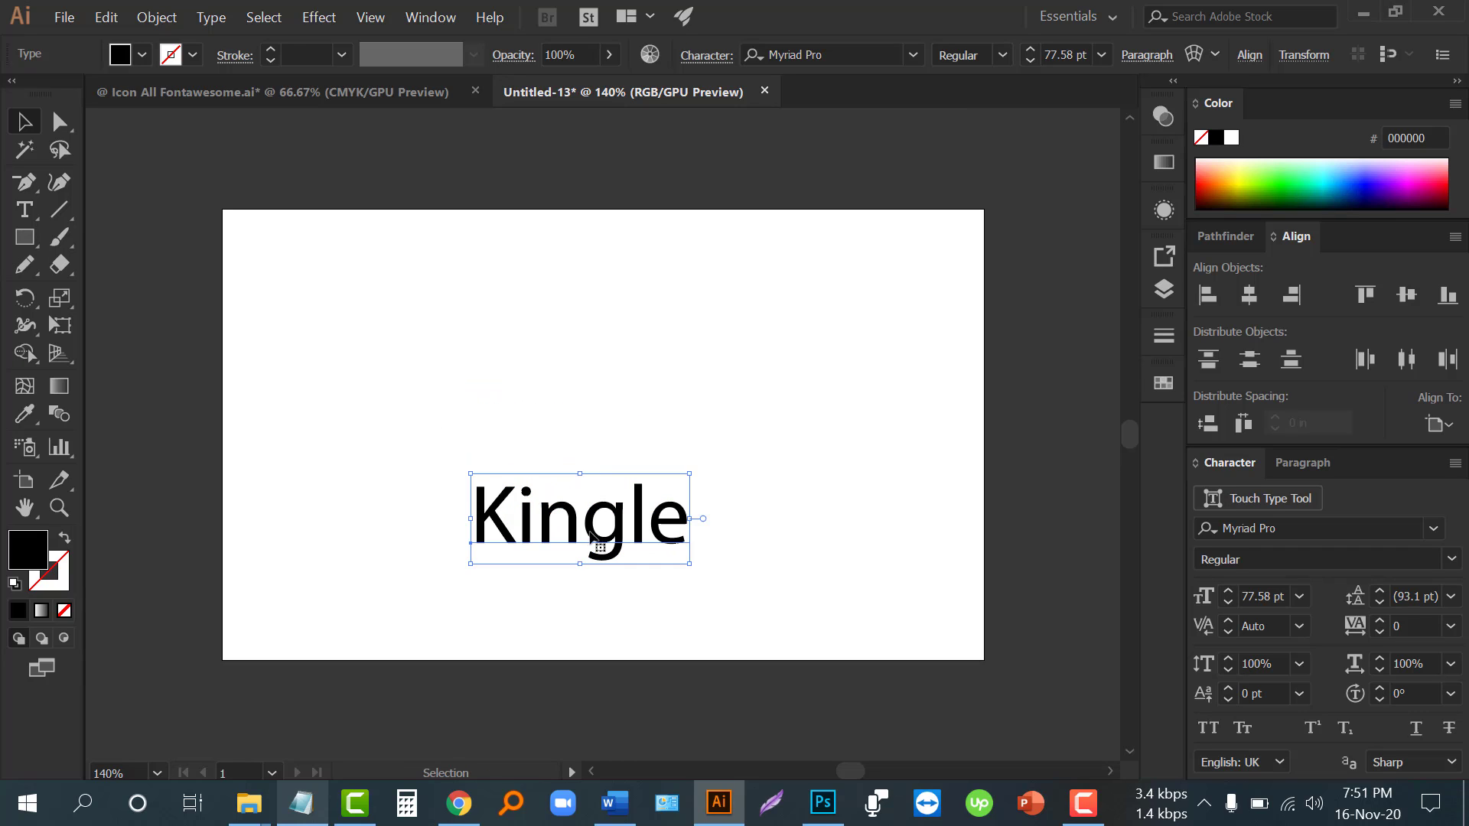
pyautogui.click(593, 618)
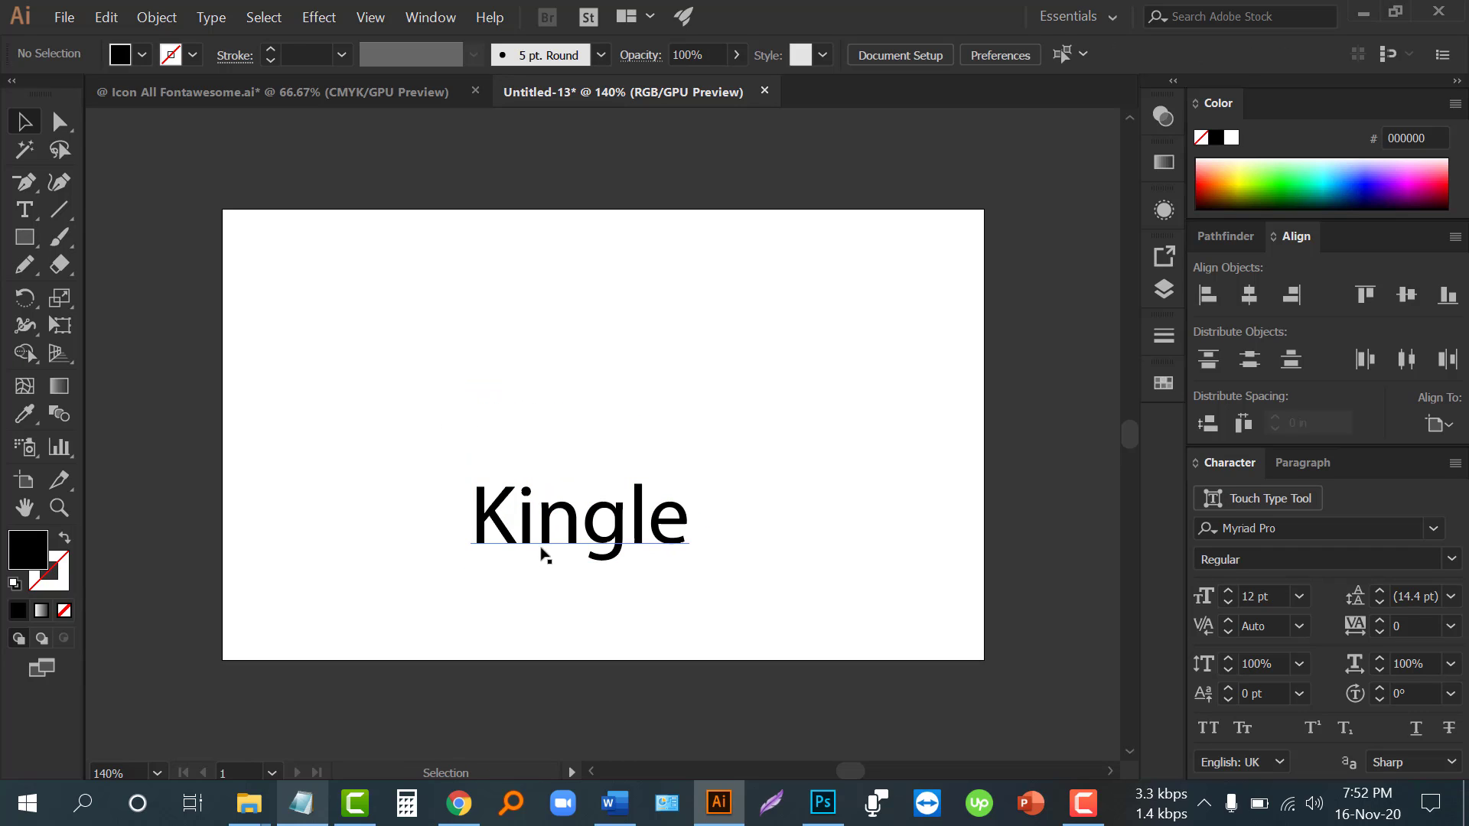
# Duplicate the "Kingle" text above the original and shorten the copy to the single letter "K"
pyautogui.moveTo(541, 543); pyautogui.dragTo(735, 400)
pyautogui.doubleClick(563, 417)
pyautogui.press('BackSpace')
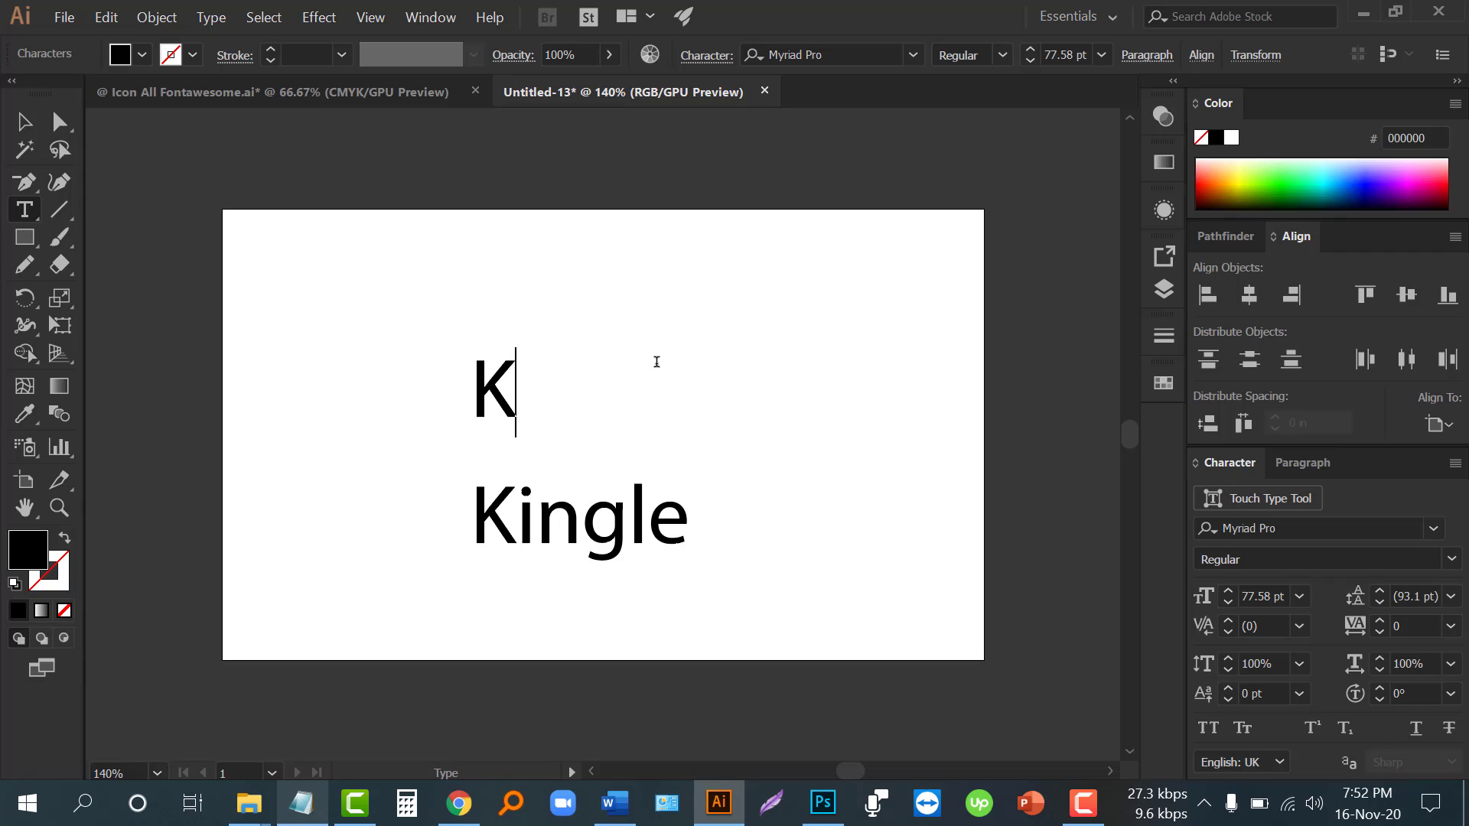
pyautogui.click(26, 128)
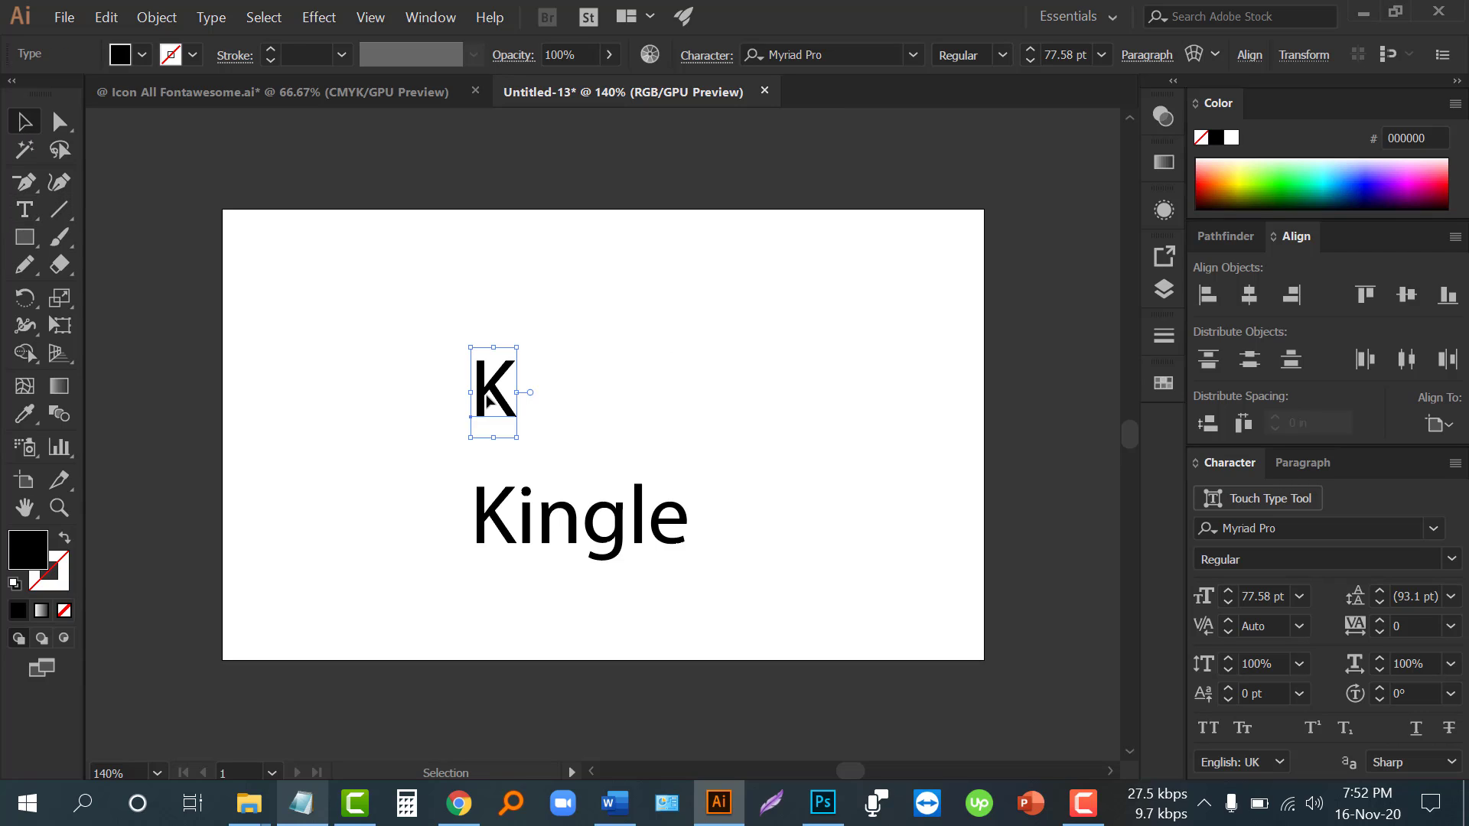
# Move the "Kingle" text to the artboard's upper-left corner and place the separate letter K near the centre
pyautogui.moveTo(520, 388); pyautogui.dragTo(580, 391)
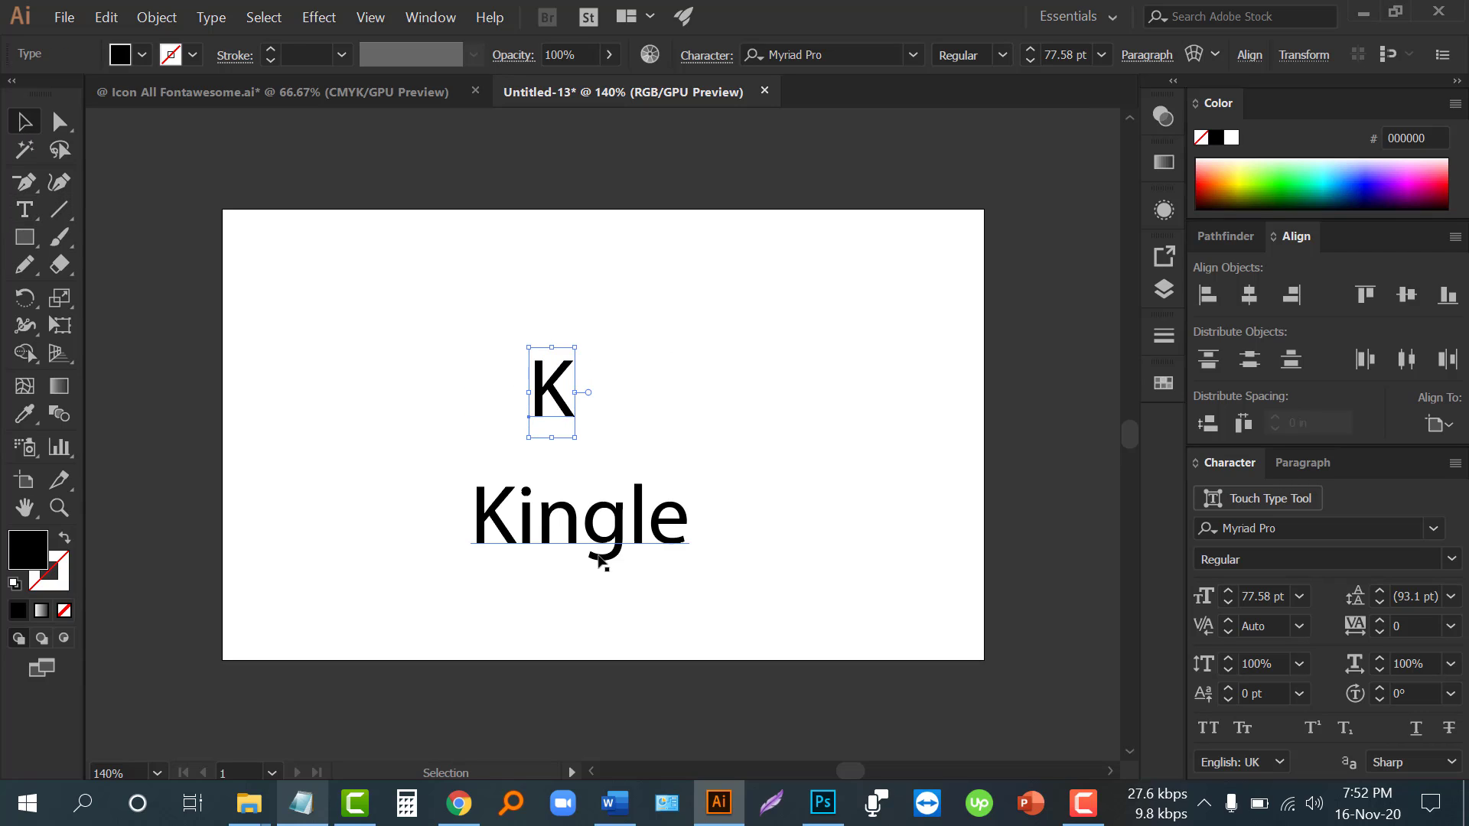
pyautogui.moveTo(601, 554); pyautogui.dragTo(373, 318)
pyautogui.click(490, 458)
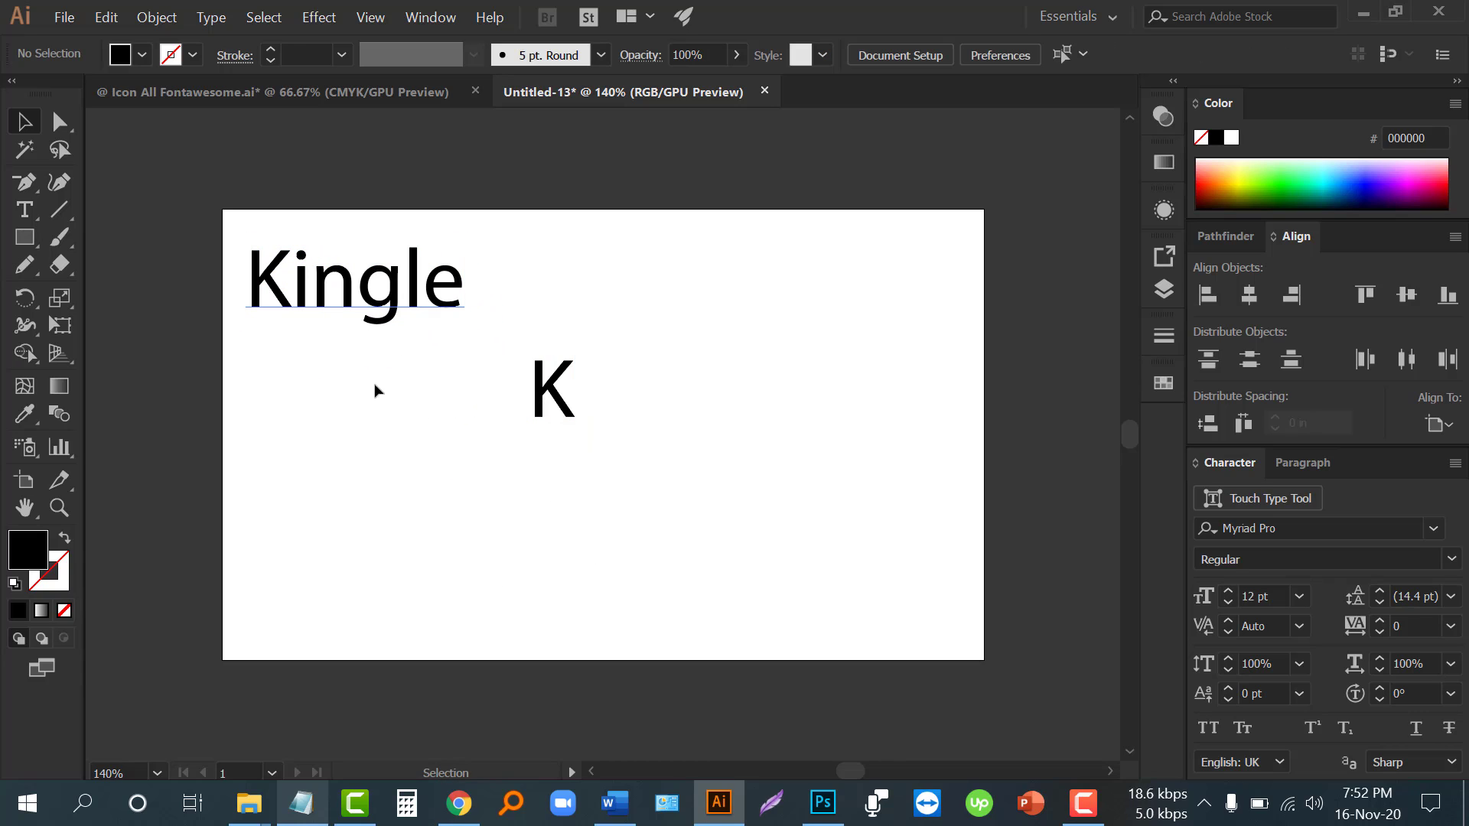
pyautogui.moveTo(557, 403); pyautogui.dragTo(592, 469)
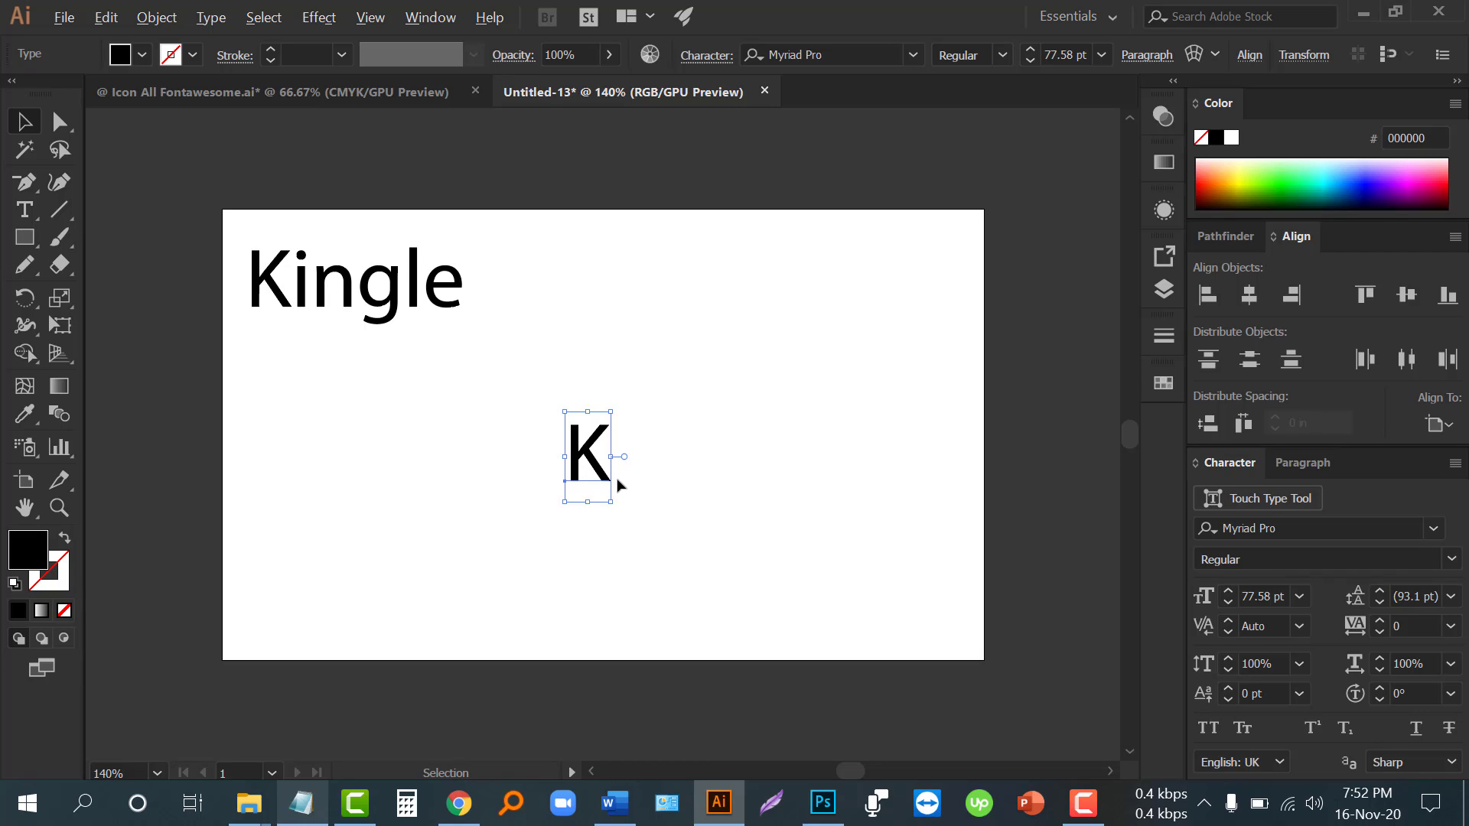
pyautogui.scroll(1, 618, 485)
pyautogui.moveTo(594, 454); pyautogui.dragTo(551, 440)
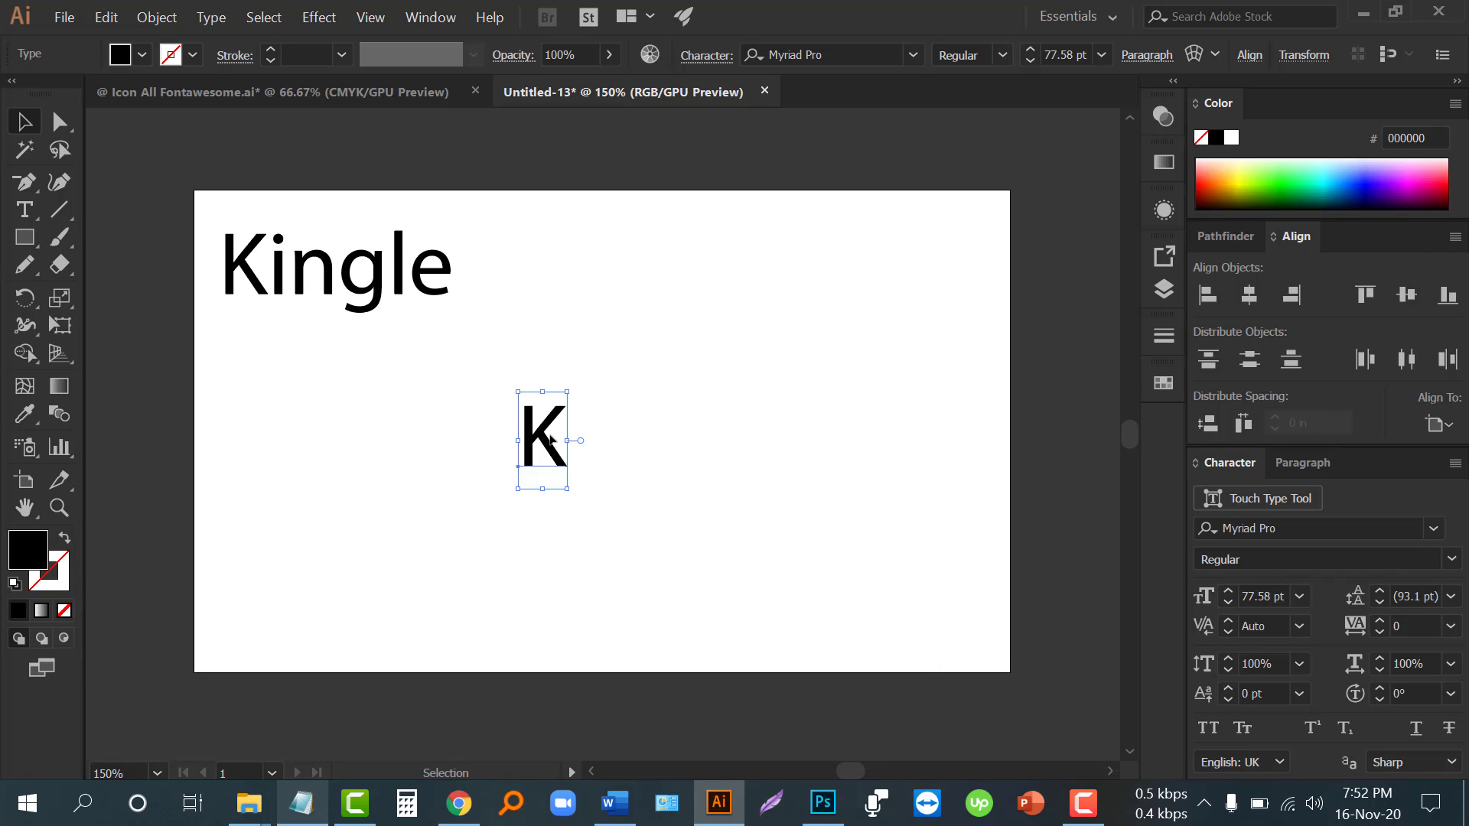
# Set the separate letter K in the Russo One font, picked from the full font list, and enlarge it
pyautogui.click(911, 56)
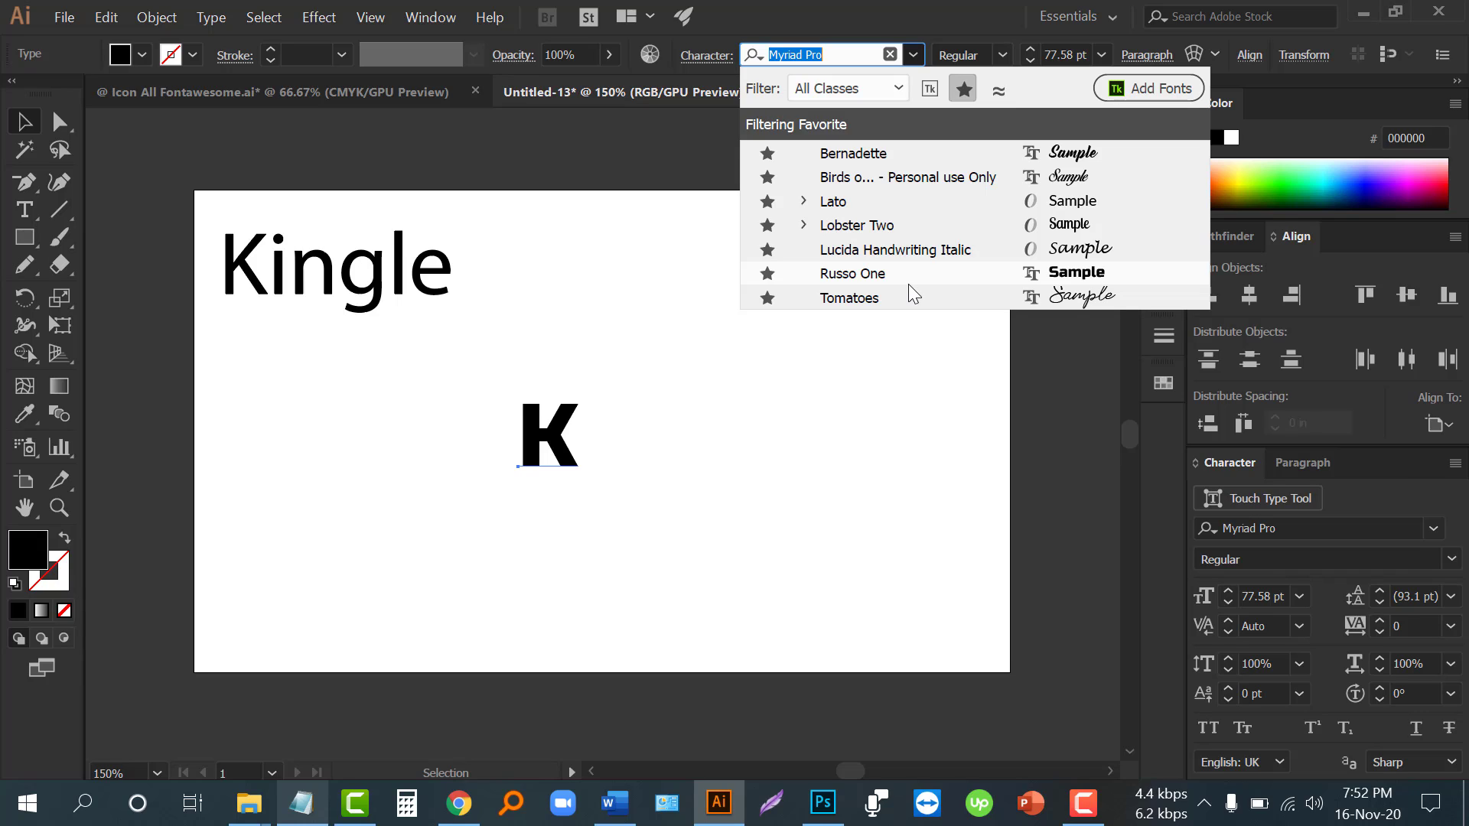
pyautogui.click(963, 88)
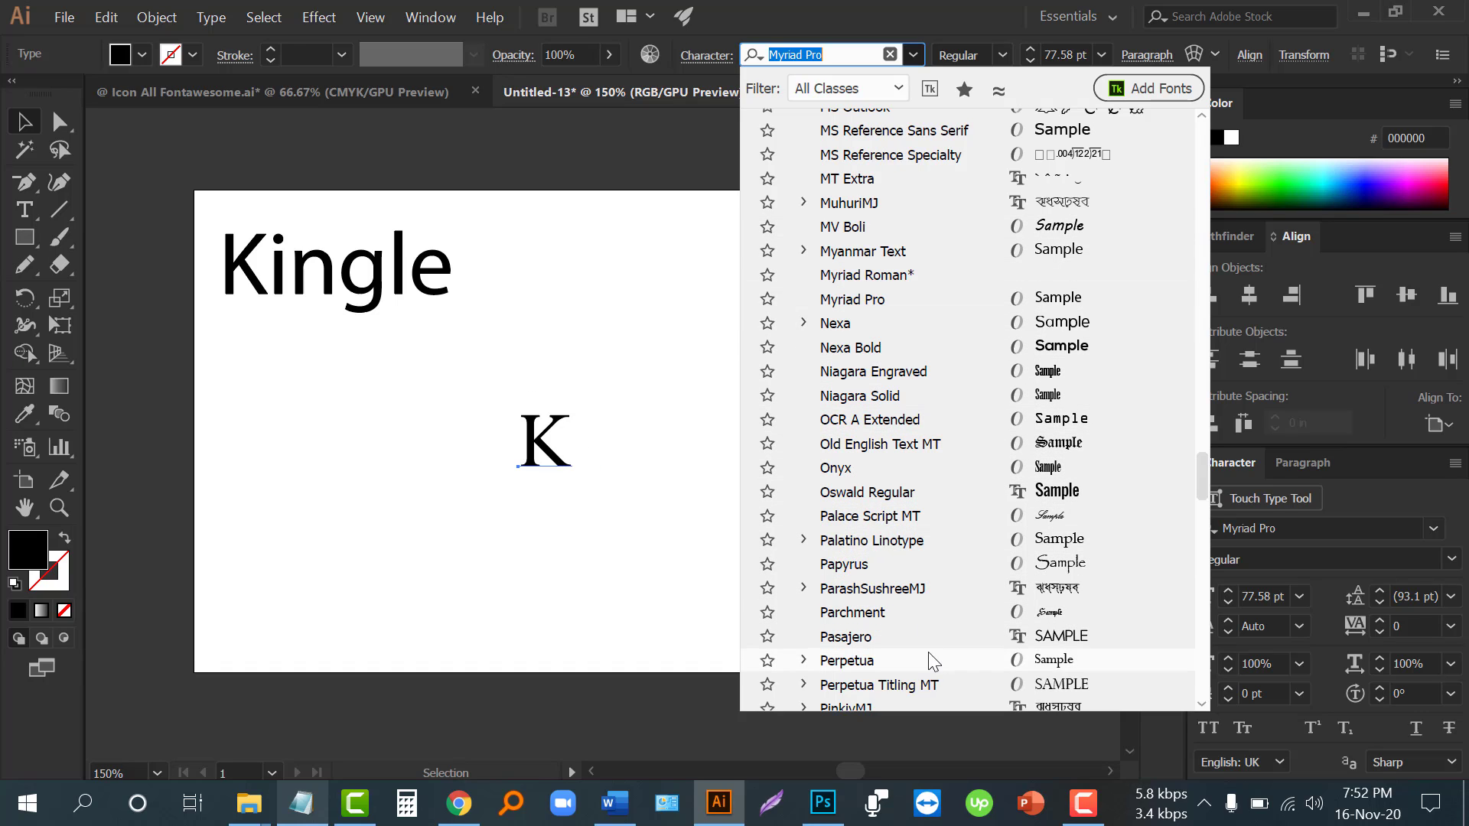
pyautogui.scroll(-4, 900, 298)
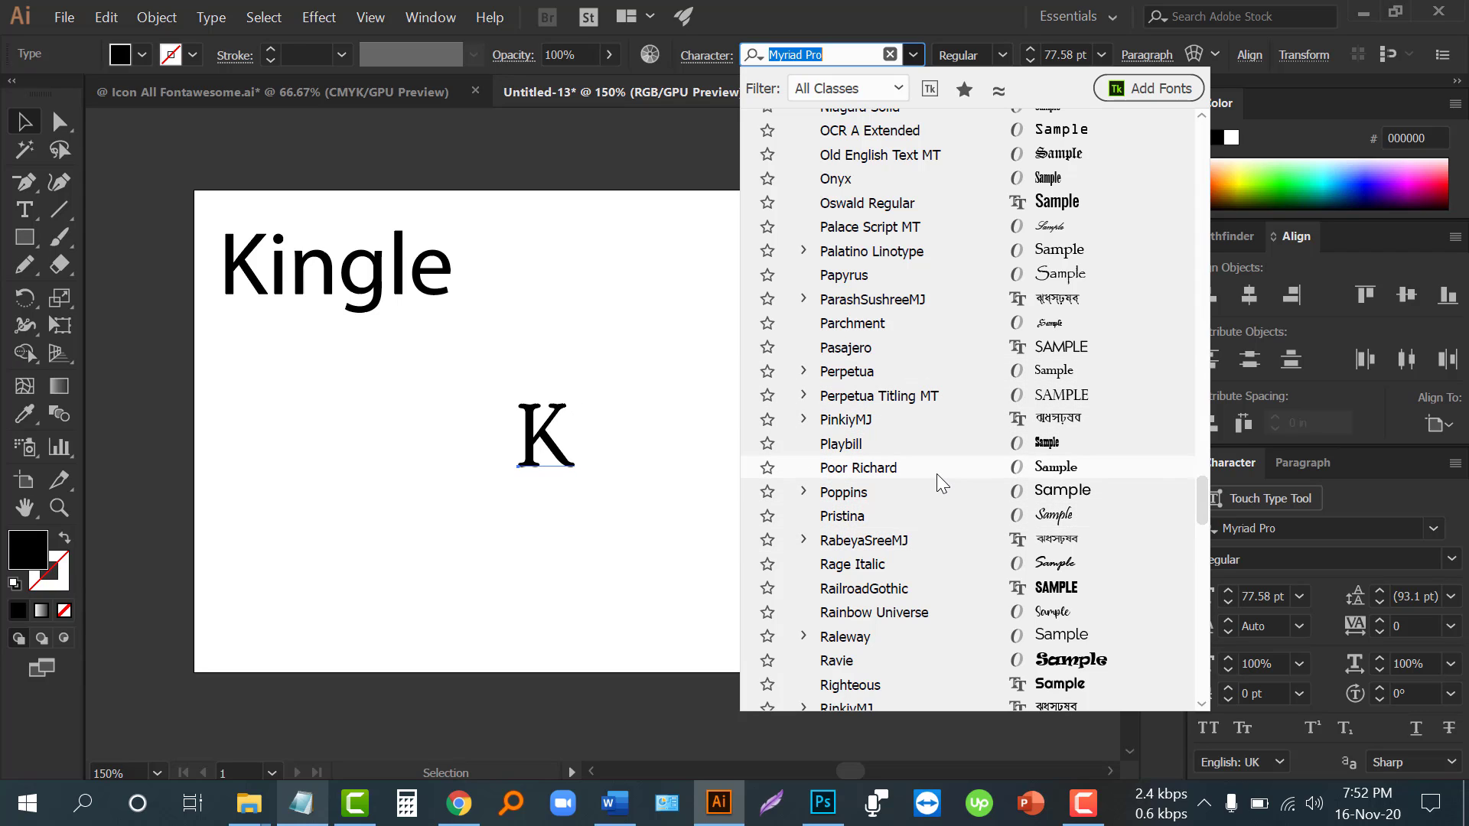
pyautogui.scroll(-3, 936, 475)
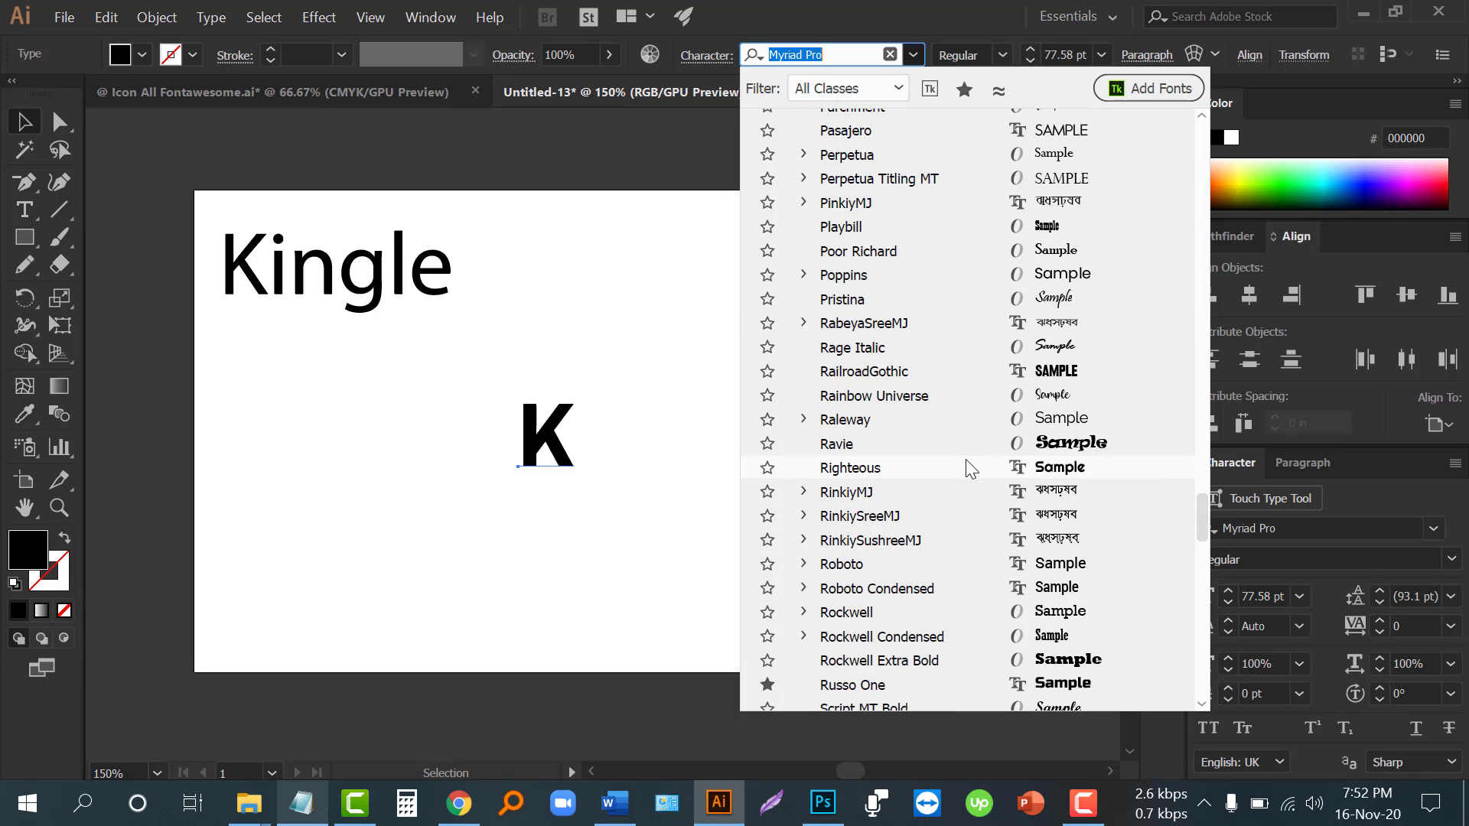
pyautogui.click(981, 683)
pyautogui.moveTo(579, 490); pyautogui.dragTo(597, 515)
pyautogui.click(600, 561)
# Draw a small square below the "Kingle" text and fill it with gray 939598
pyautogui.click(22, 239)
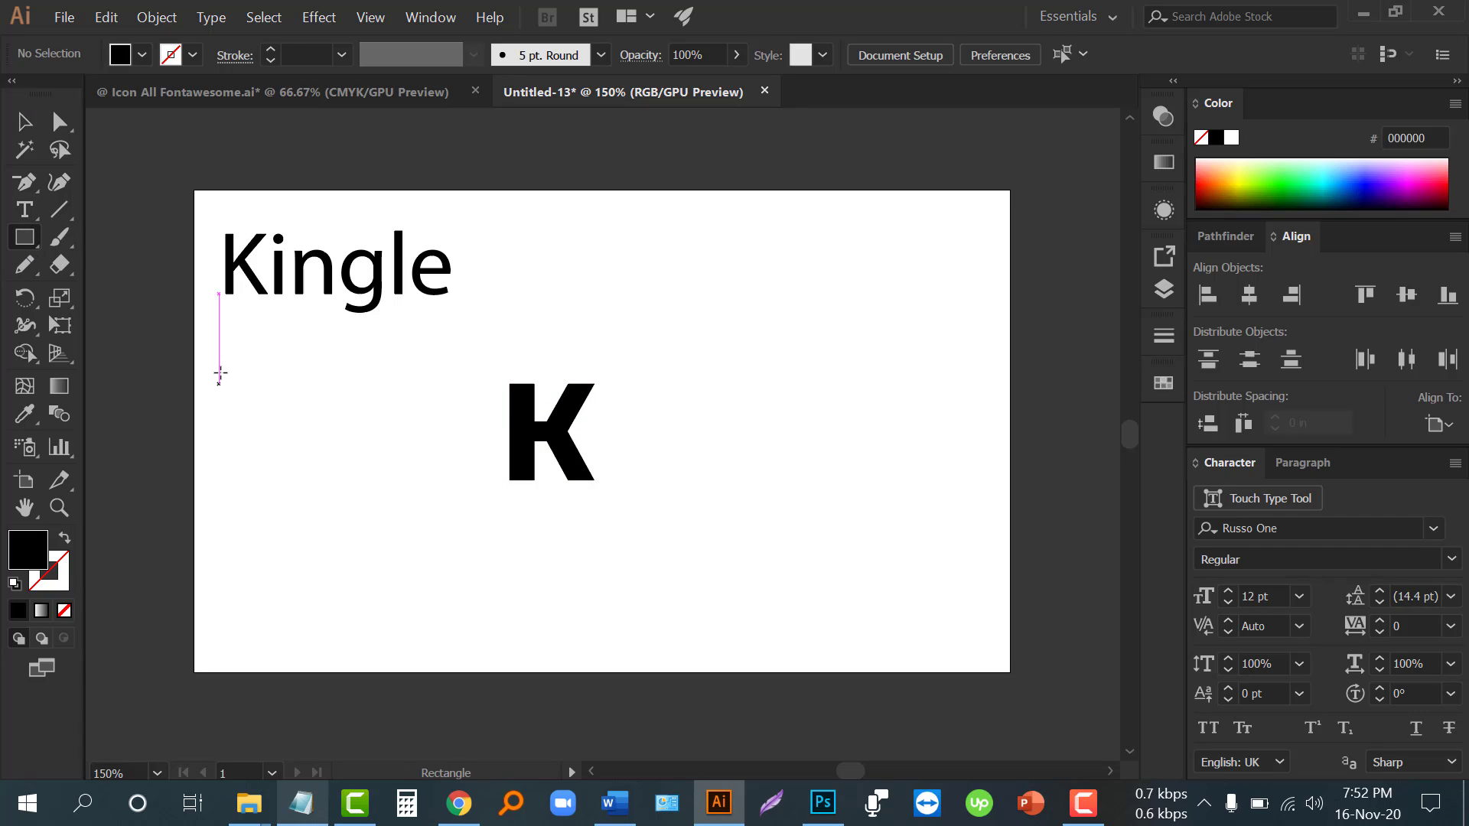
pyautogui.moveTo(233, 351); pyautogui.dragTo(293, 410)
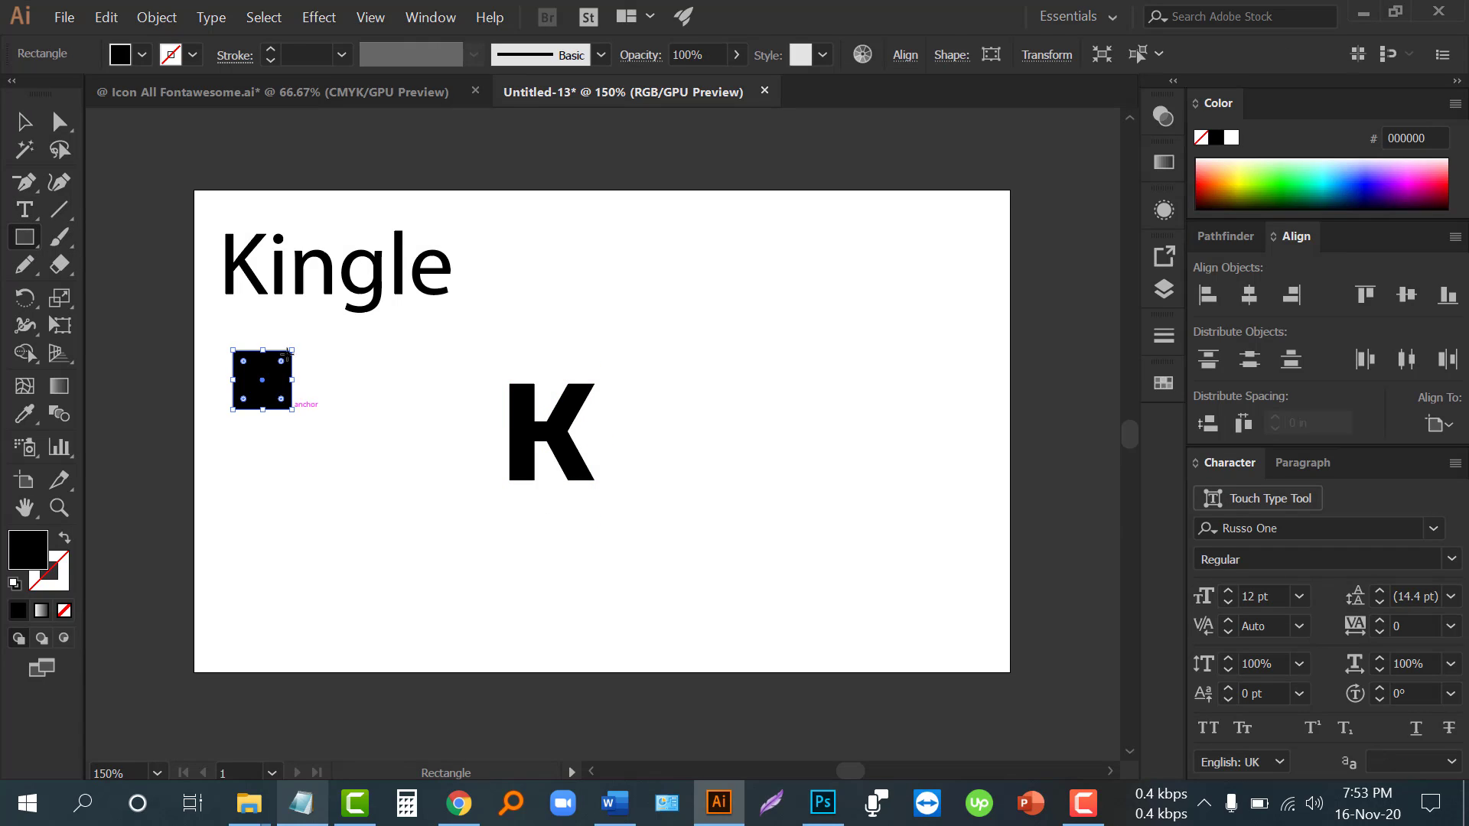
pyautogui.click(24, 125)
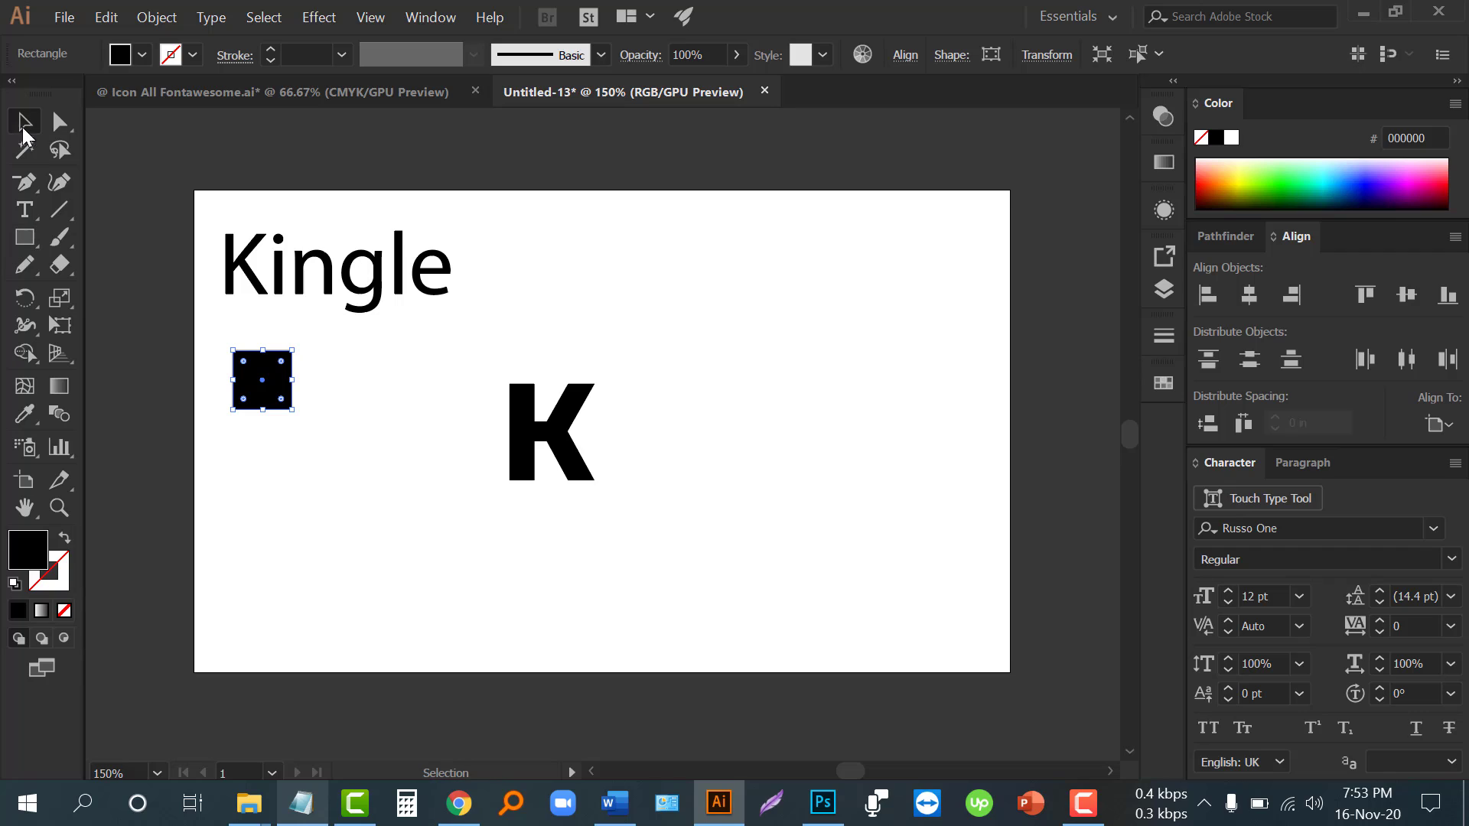
pyautogui.click(142, 54)
pyautogui.click(111, 160)
pyautogui.click(206, 400)
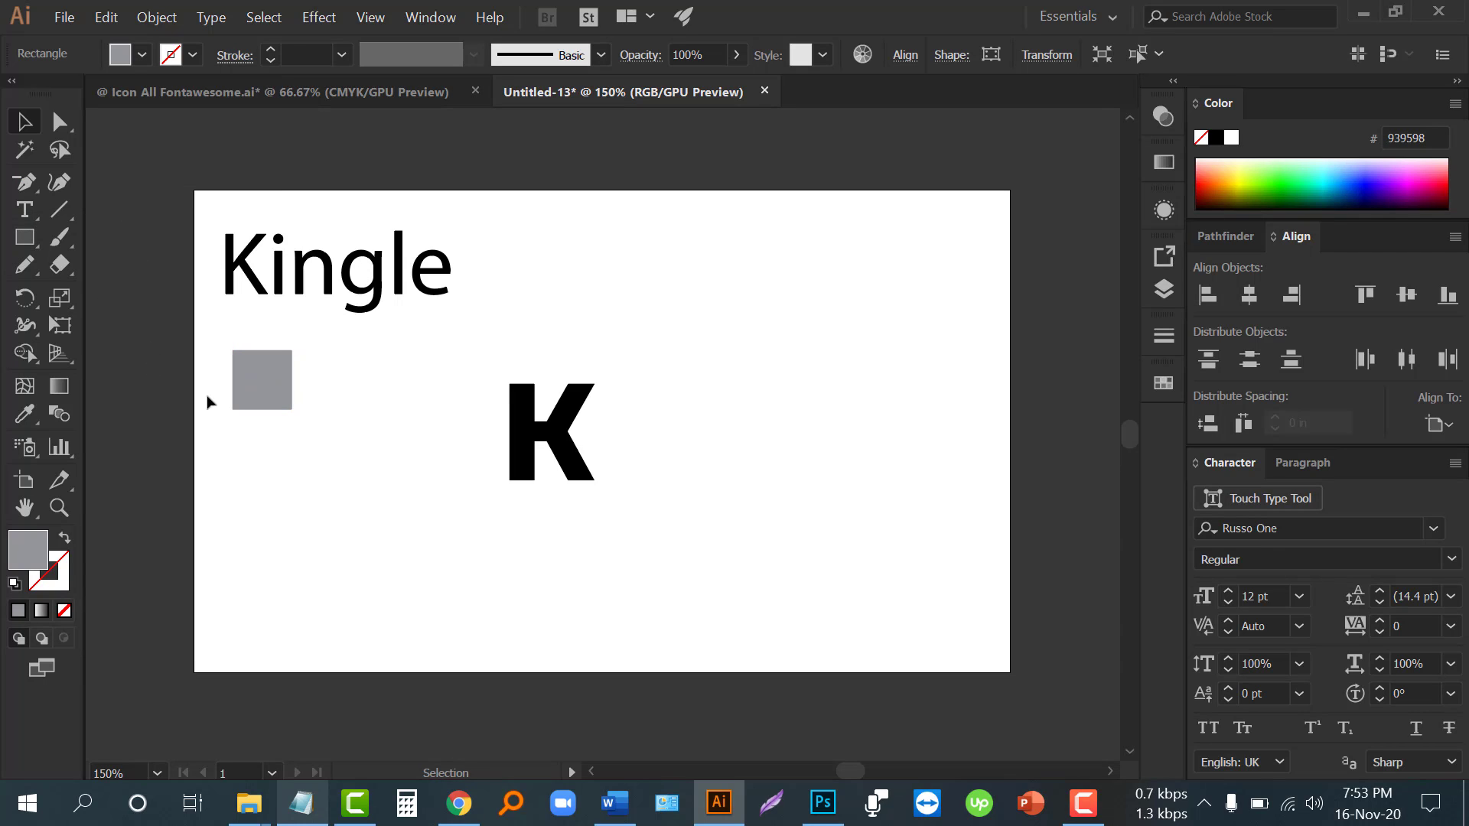
# Duplicate the gray square directly below itself and fill the copy with the linear Orange, Yellow gradient
pyautogui.moveTo(281, 385); pyautogui.dragTo(283, 455)
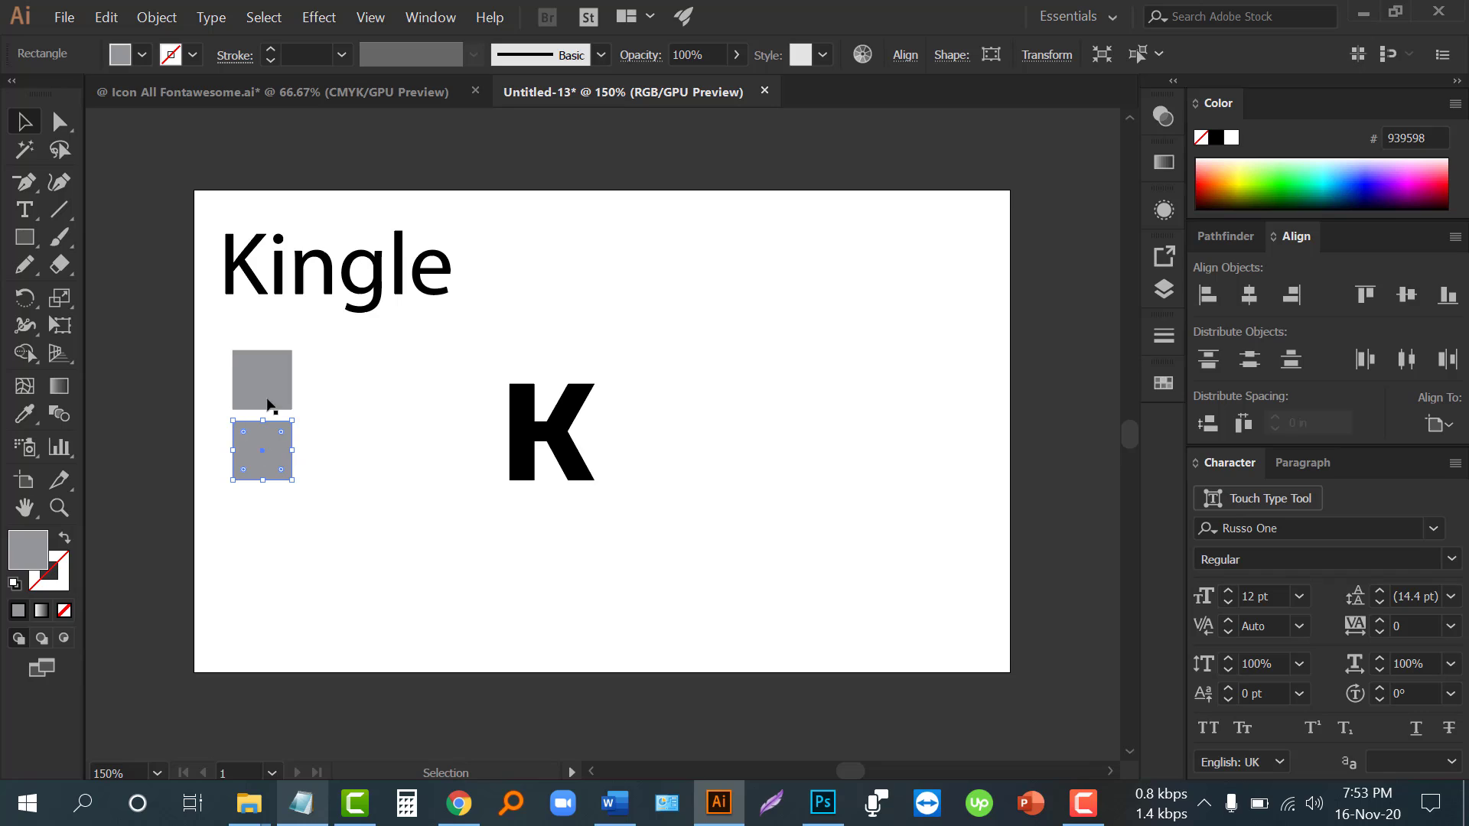
pyautogui.click(1159, 170)
pyautogui.click(966, 312)
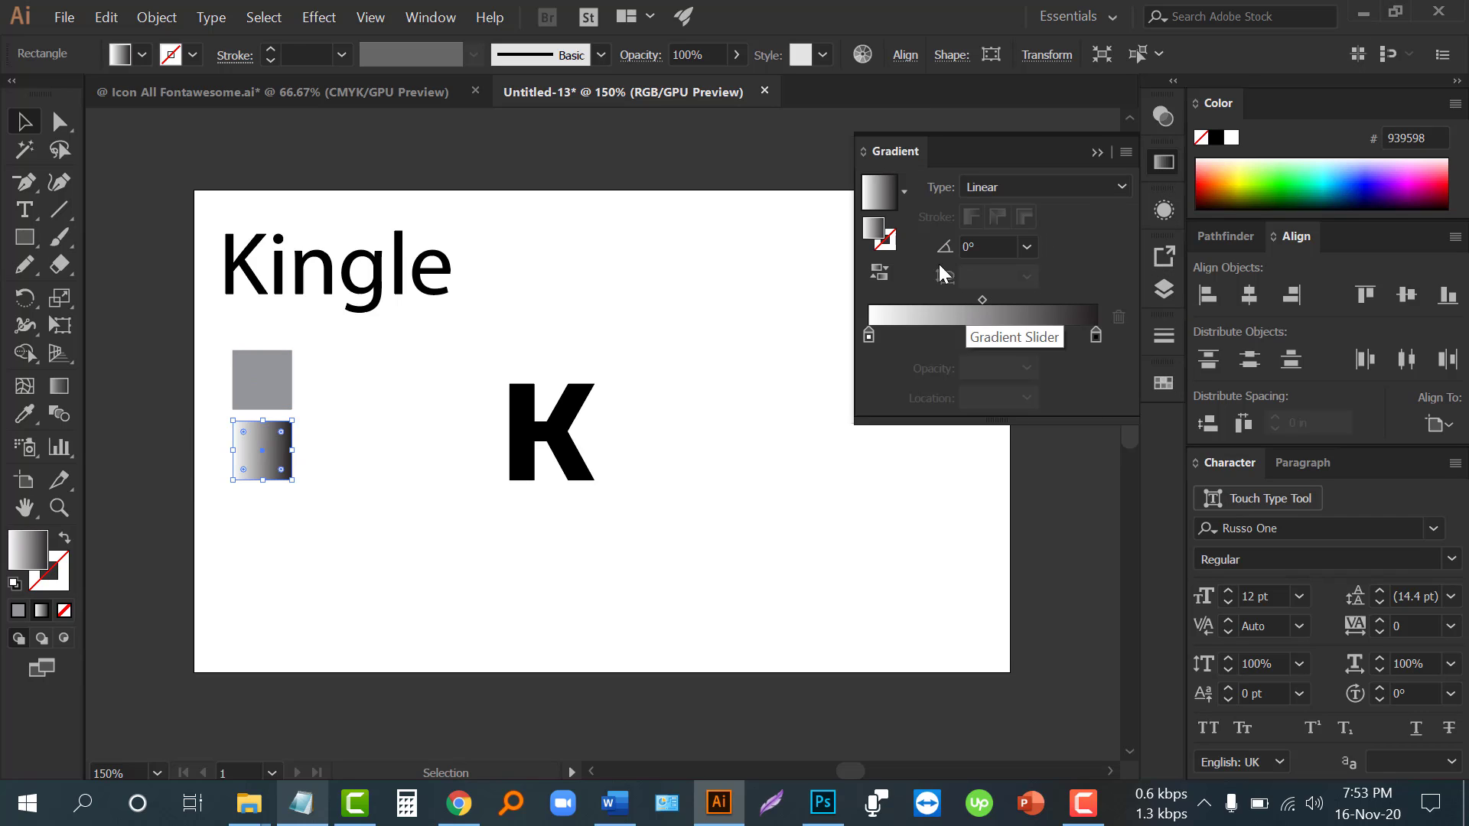
pyautogui.click(902, 193)
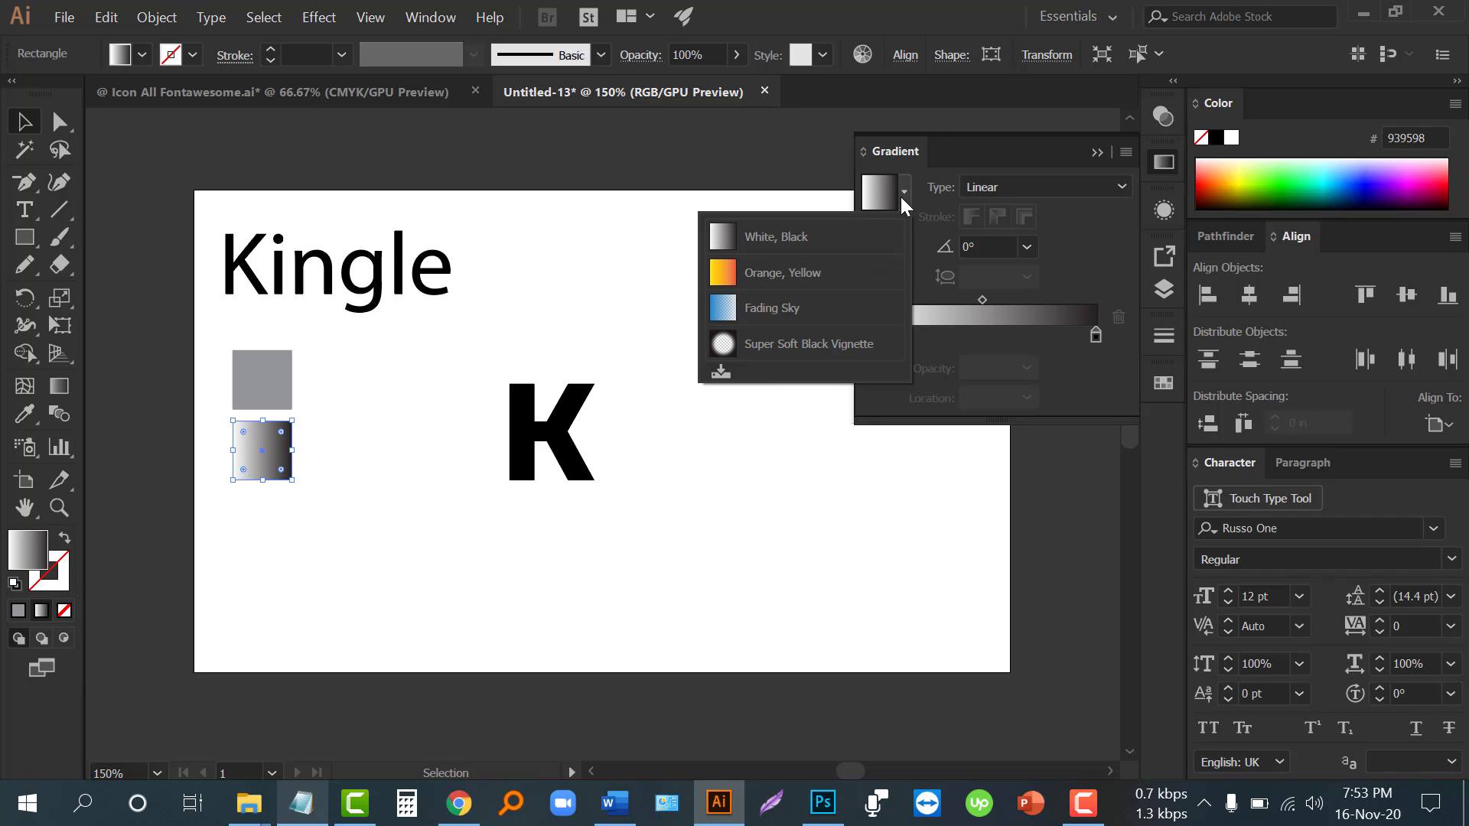
pyautogui.click(821, 278)
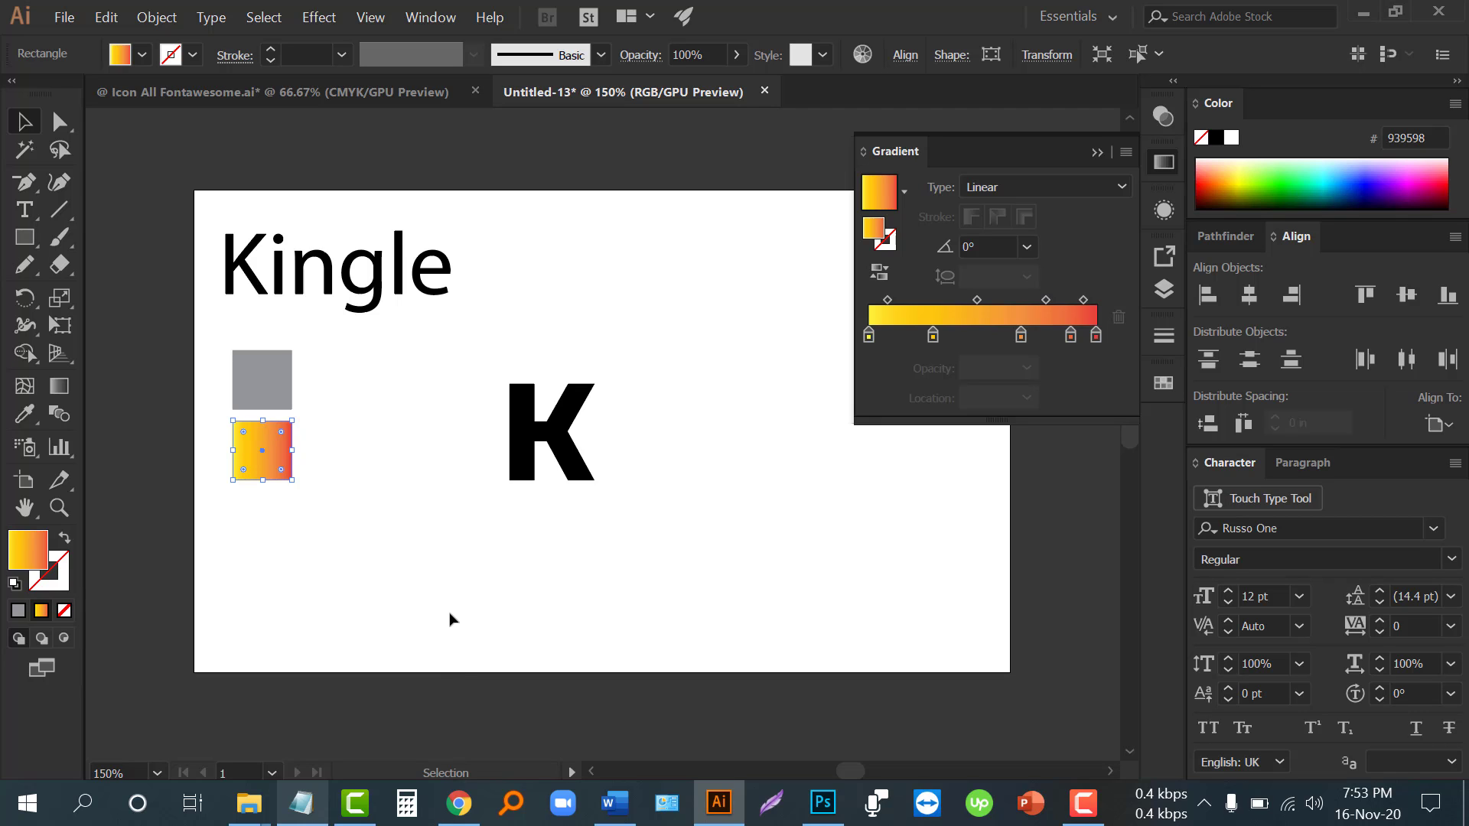
# Switch to Chrome, search Google Images for "gold color" and open the Shutterstock gold gradient image
pyautogui.hotkey('alt', 'Tab')
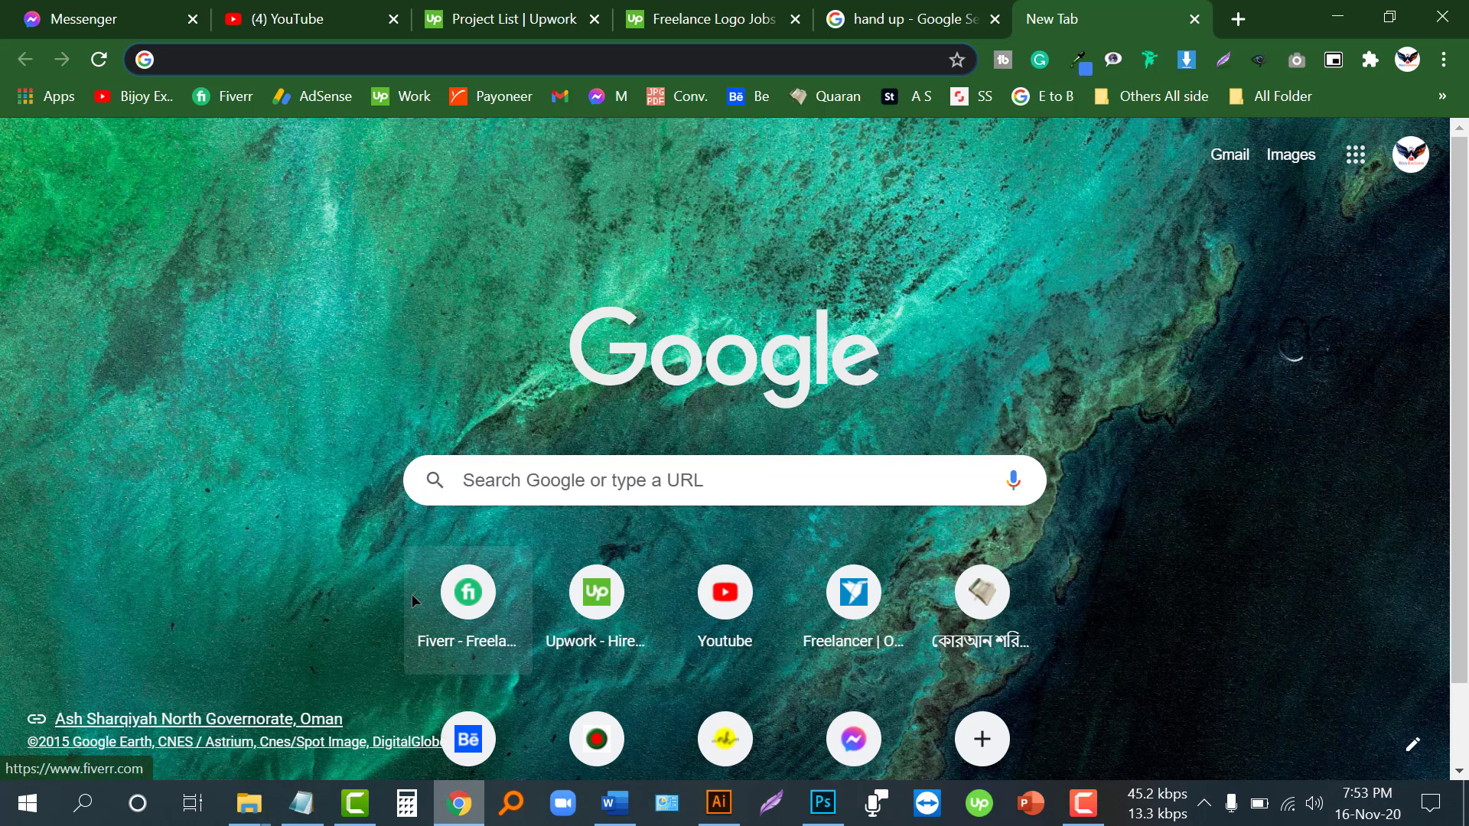
pyautogui.write('gol')
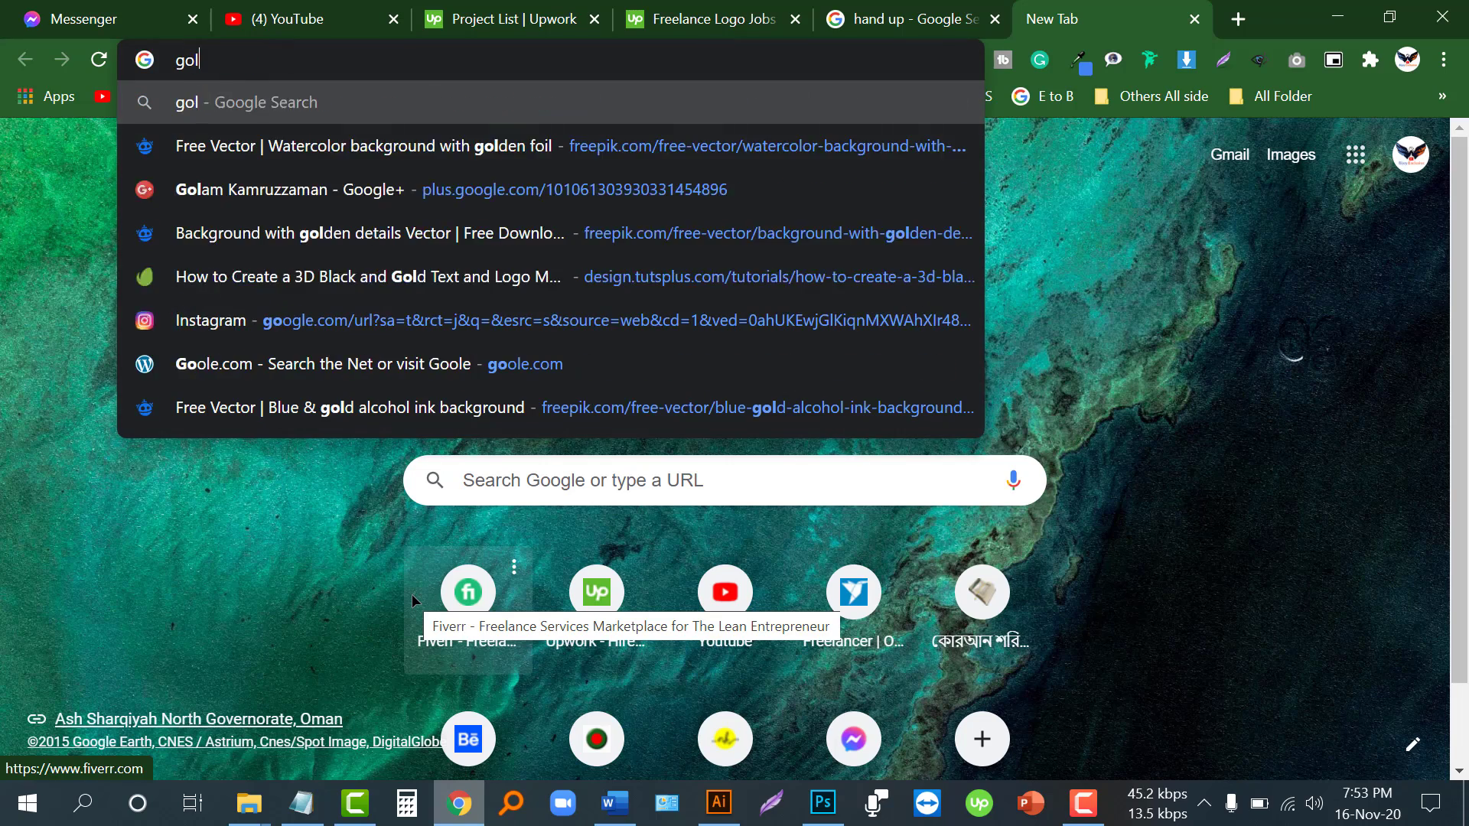
pyautogui.write('d color')
pyautogui.press('Return')
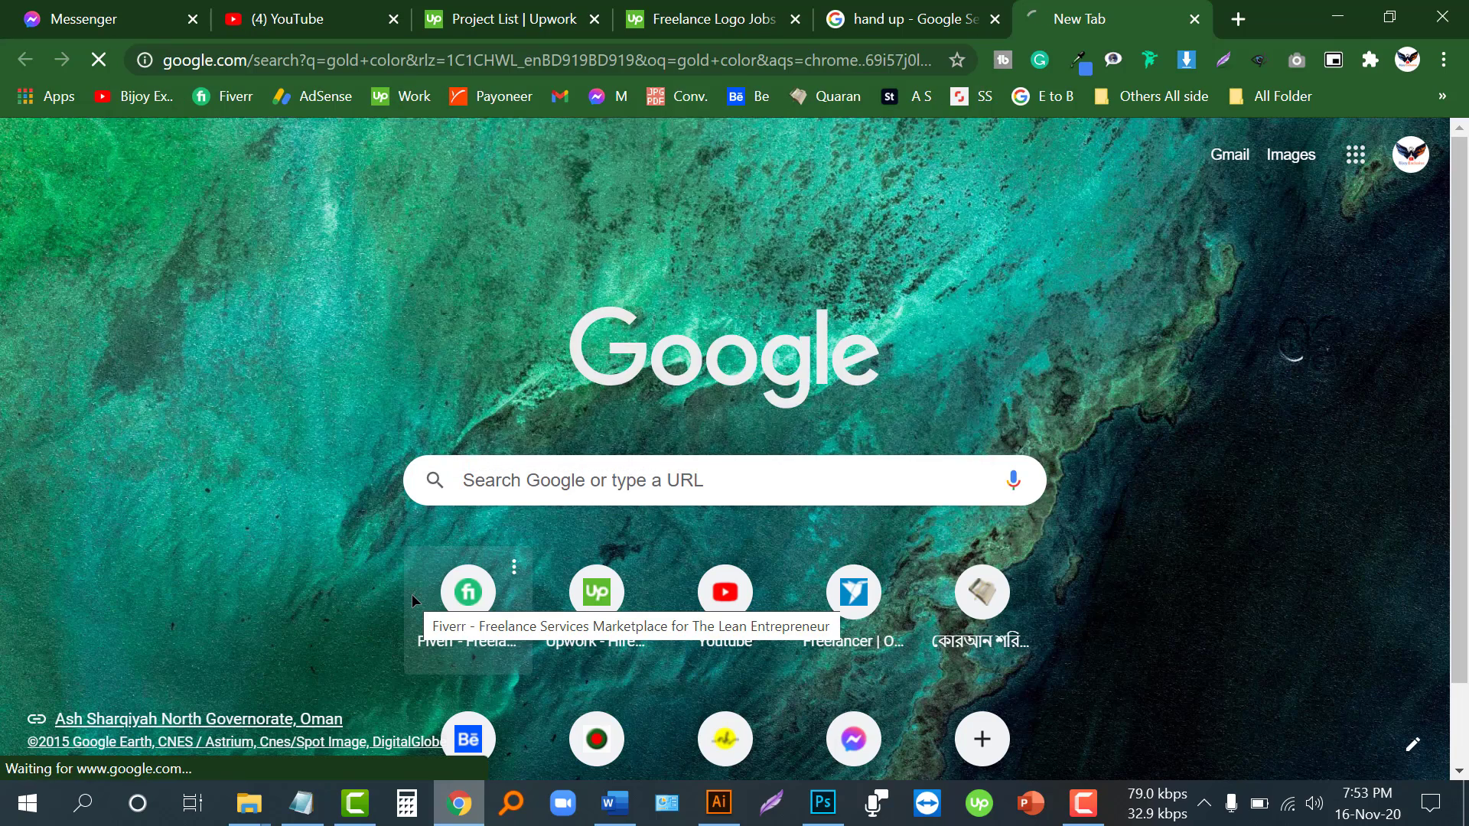
pyautogui.click(316, 232)
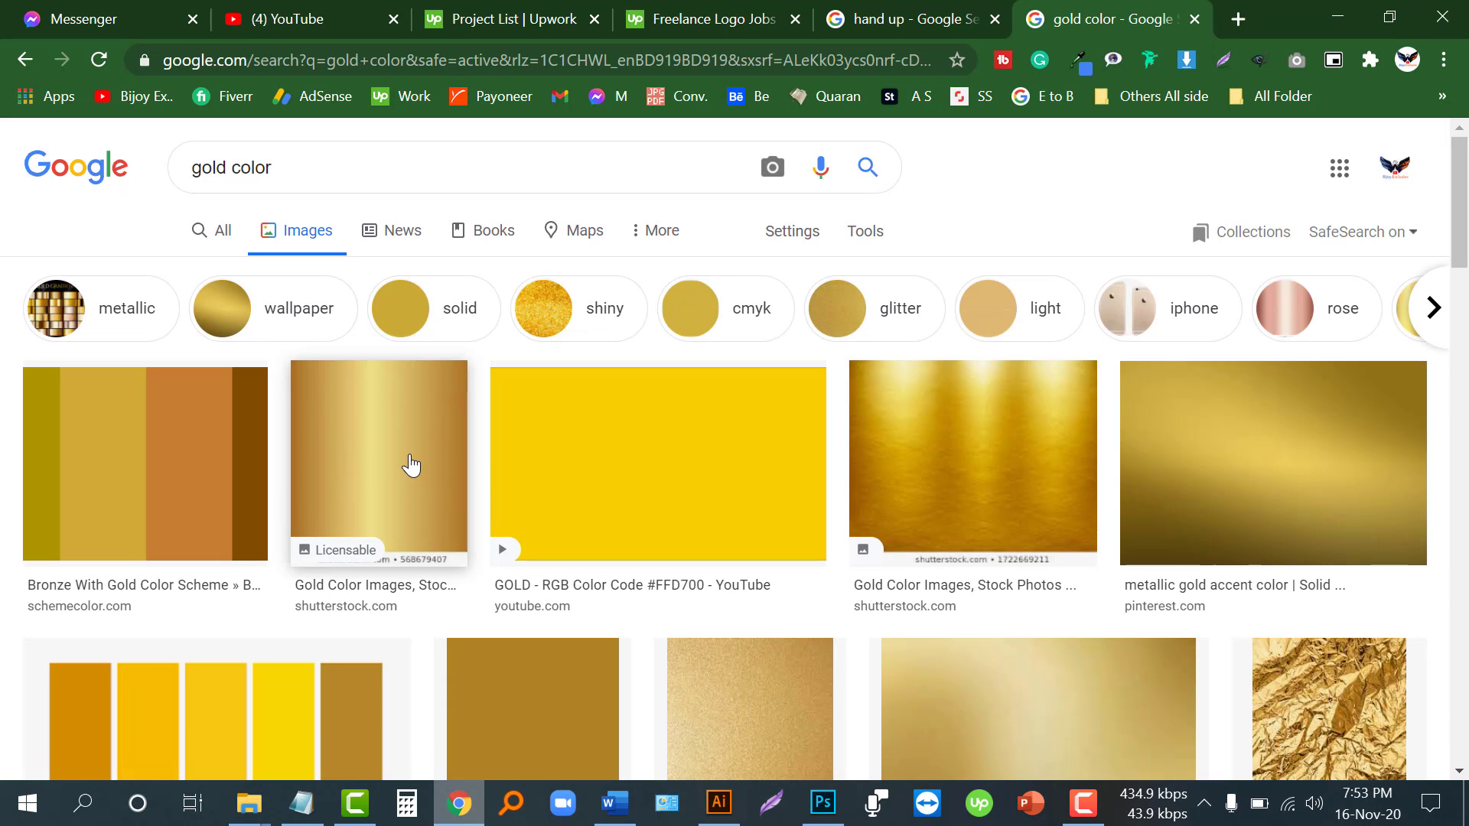
pyautogui.click(378, 448)
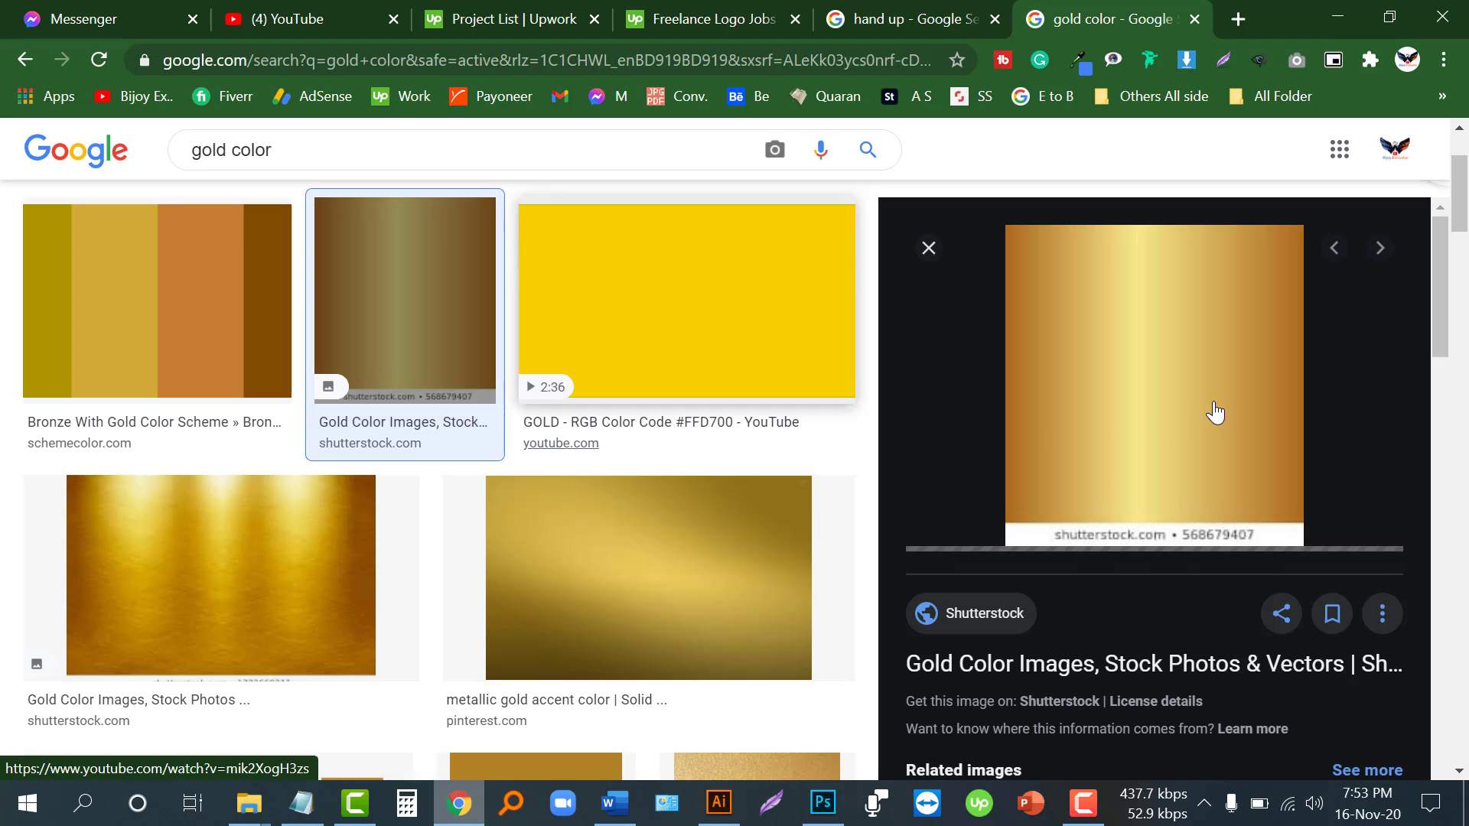
pyautogui.rightClick(1093, 324)
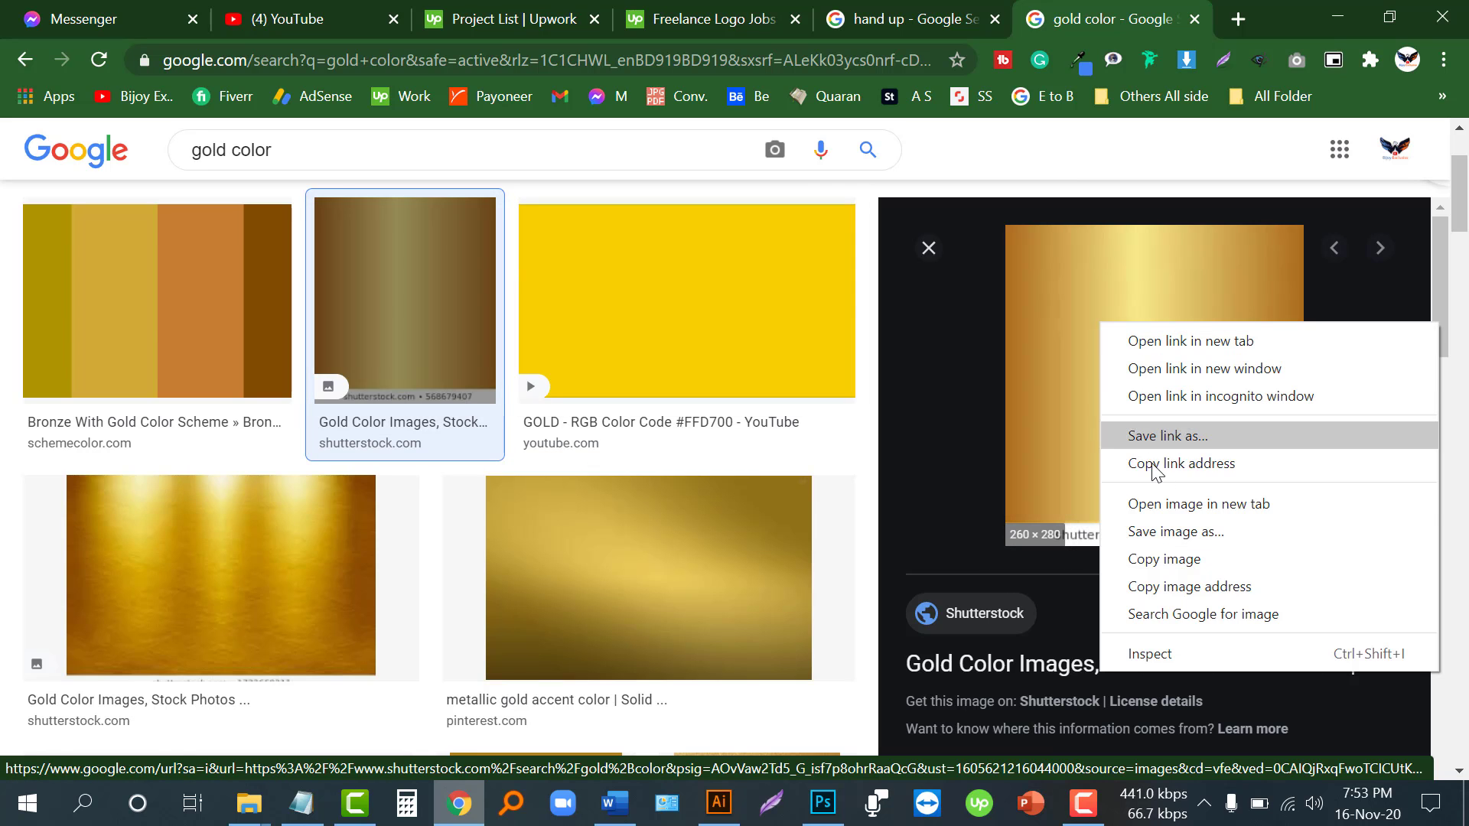
pyautogui.click(1169, 534)
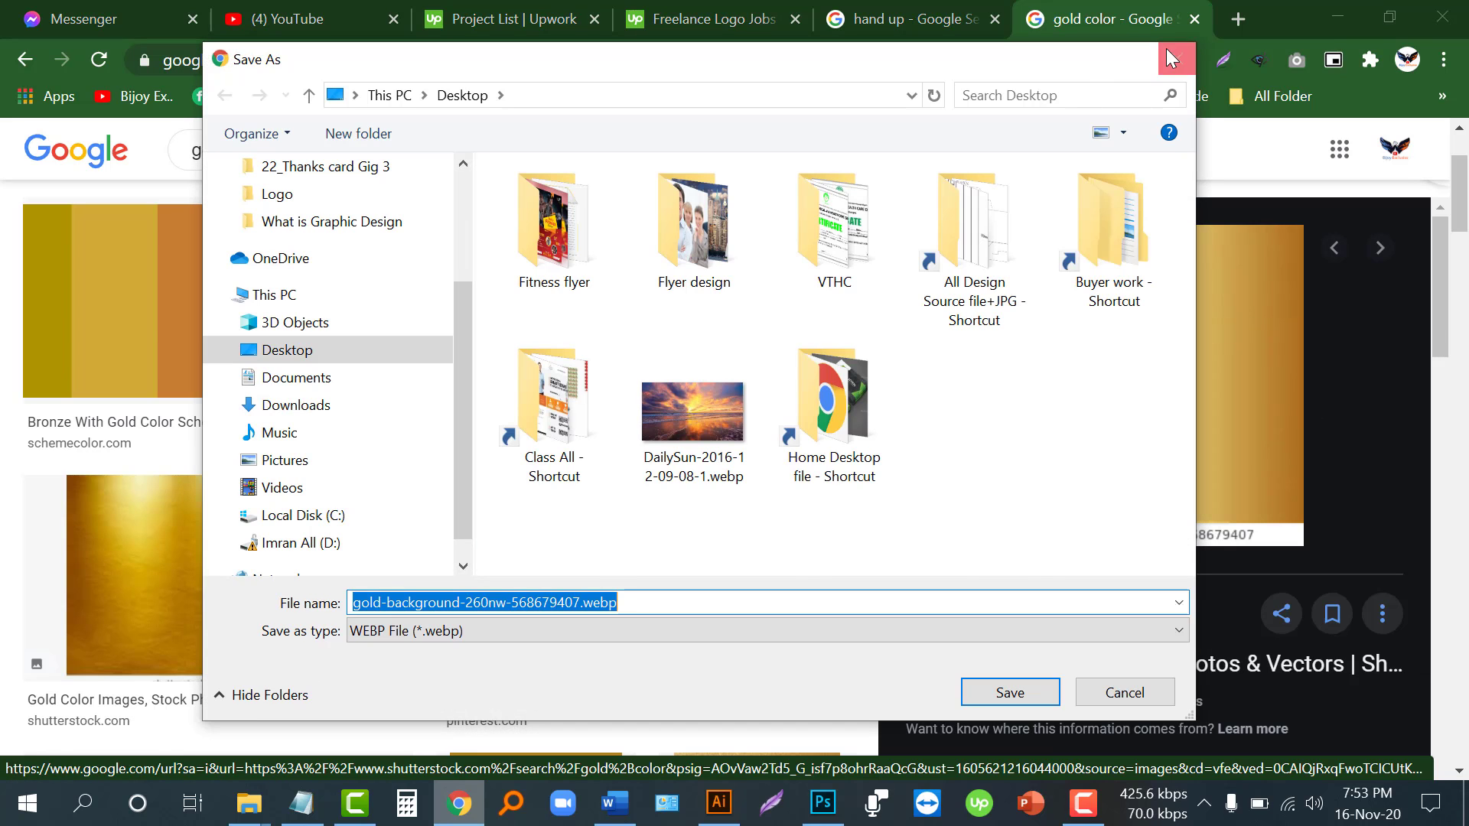
pyautogui.press('Escape')
# Copy the previewed gold gradient image and paste it into the Illustrator logo document
pyautogui.rightClick(1132, 340)
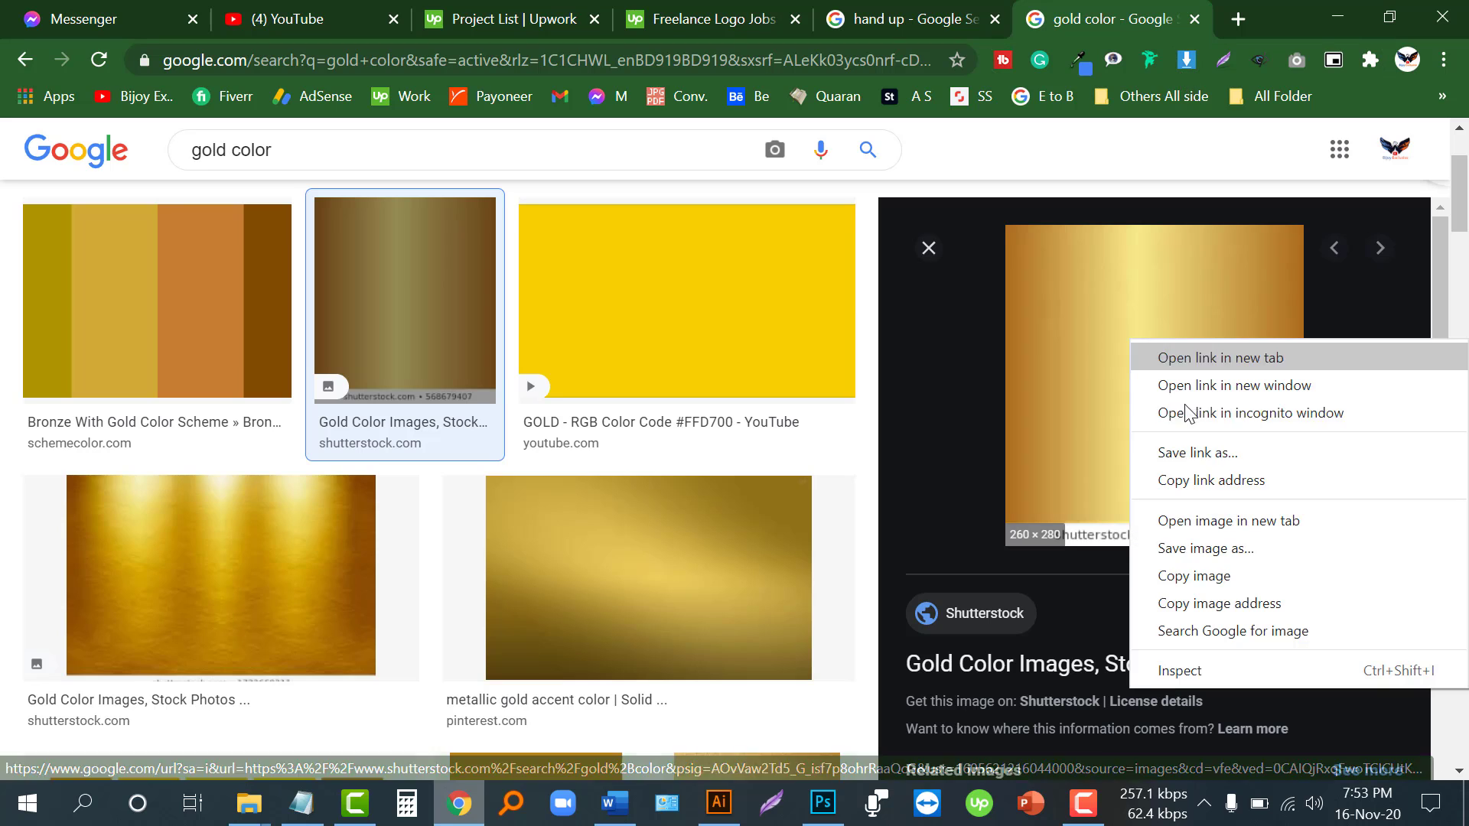
pyautogui.click(1199, 576)
pyautogui.click(718, 802)
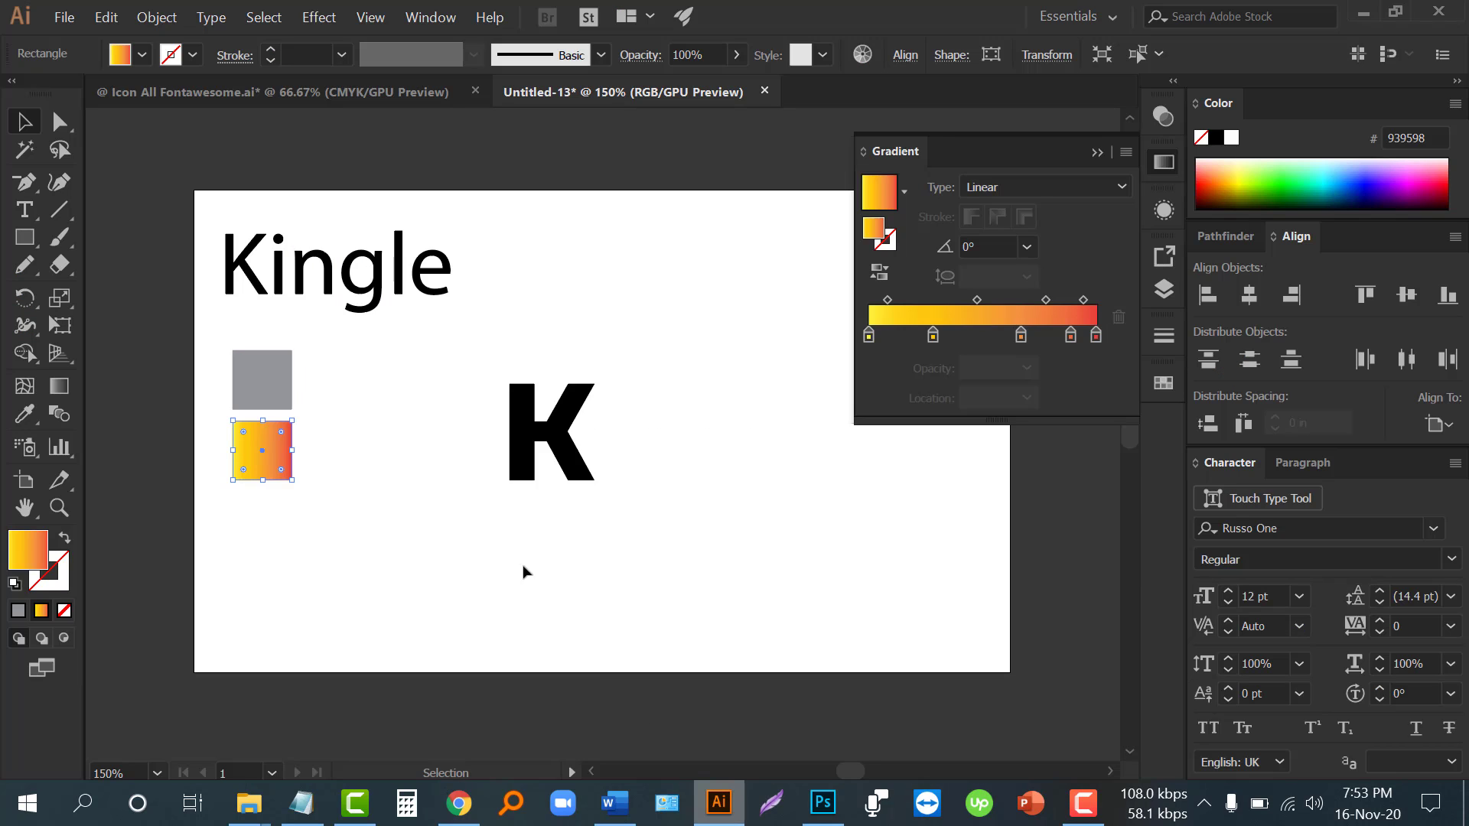
pyautogui.hotkey('ctrl', 'v')
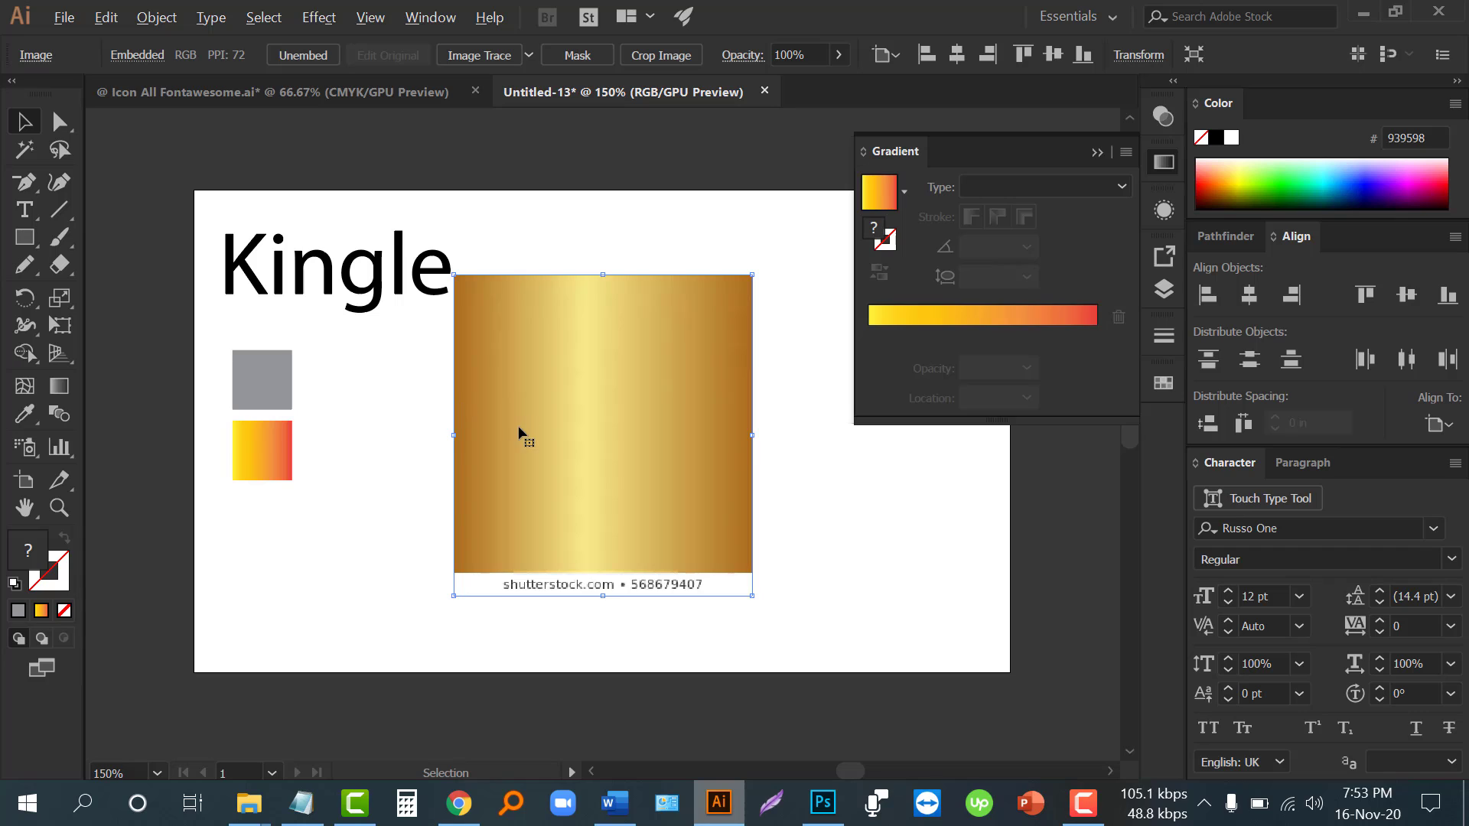
# Move the gold gradient reference image next to the gray and gradient squares
pyautogui.moveTo(506, 432); pyautogui.dragTo(482, 449)
pyautogui.click(250, 514)
pyautogui.scroll(1, 250, 515)
pyautogui.click(486, 459)
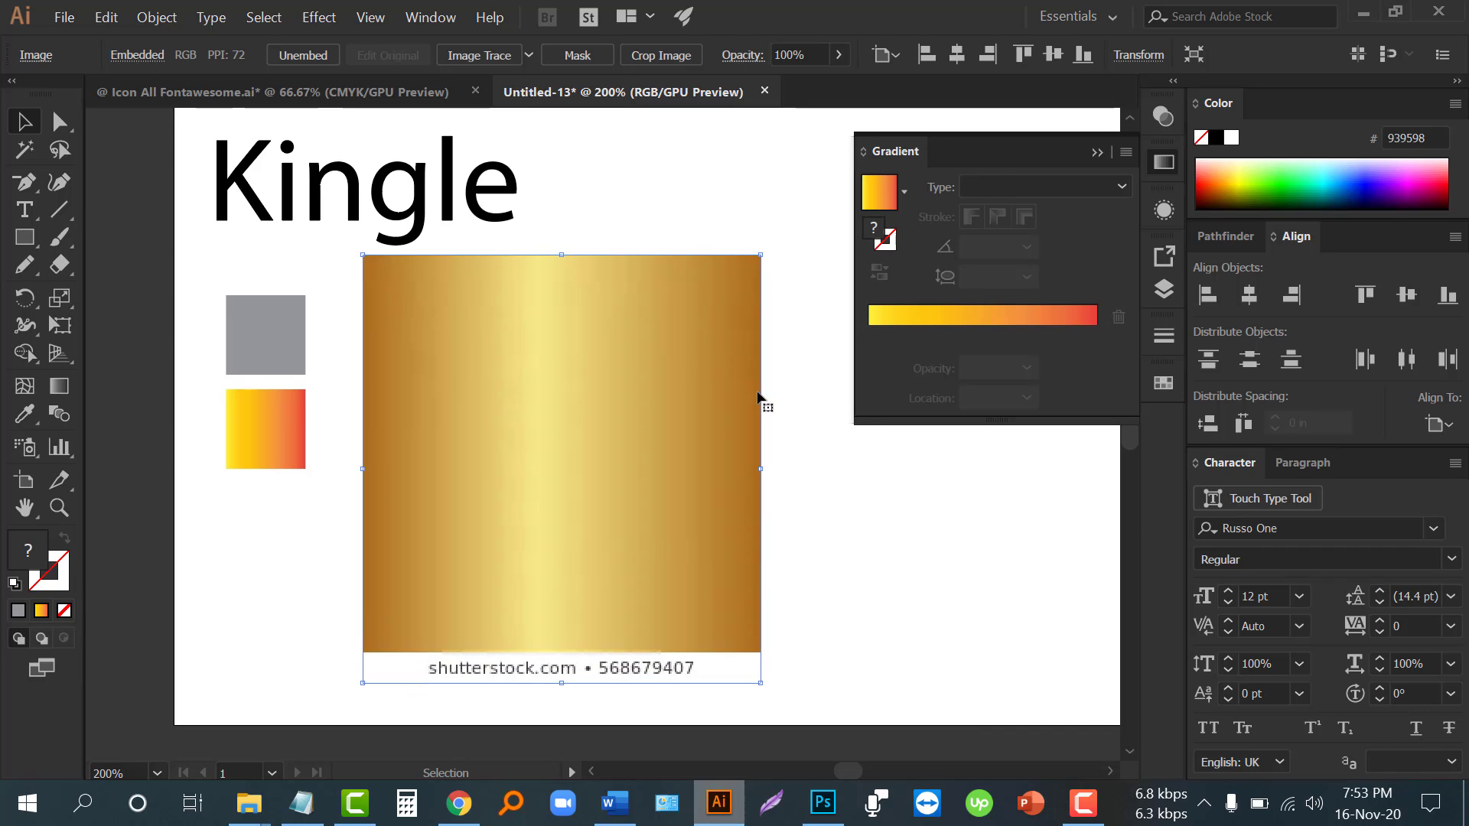
# Strip the lower square's linear gradient to its two end stops and add one middle stop at about 53%
pyautogui.click(932, 330)
pyautogui.click(263, 448)
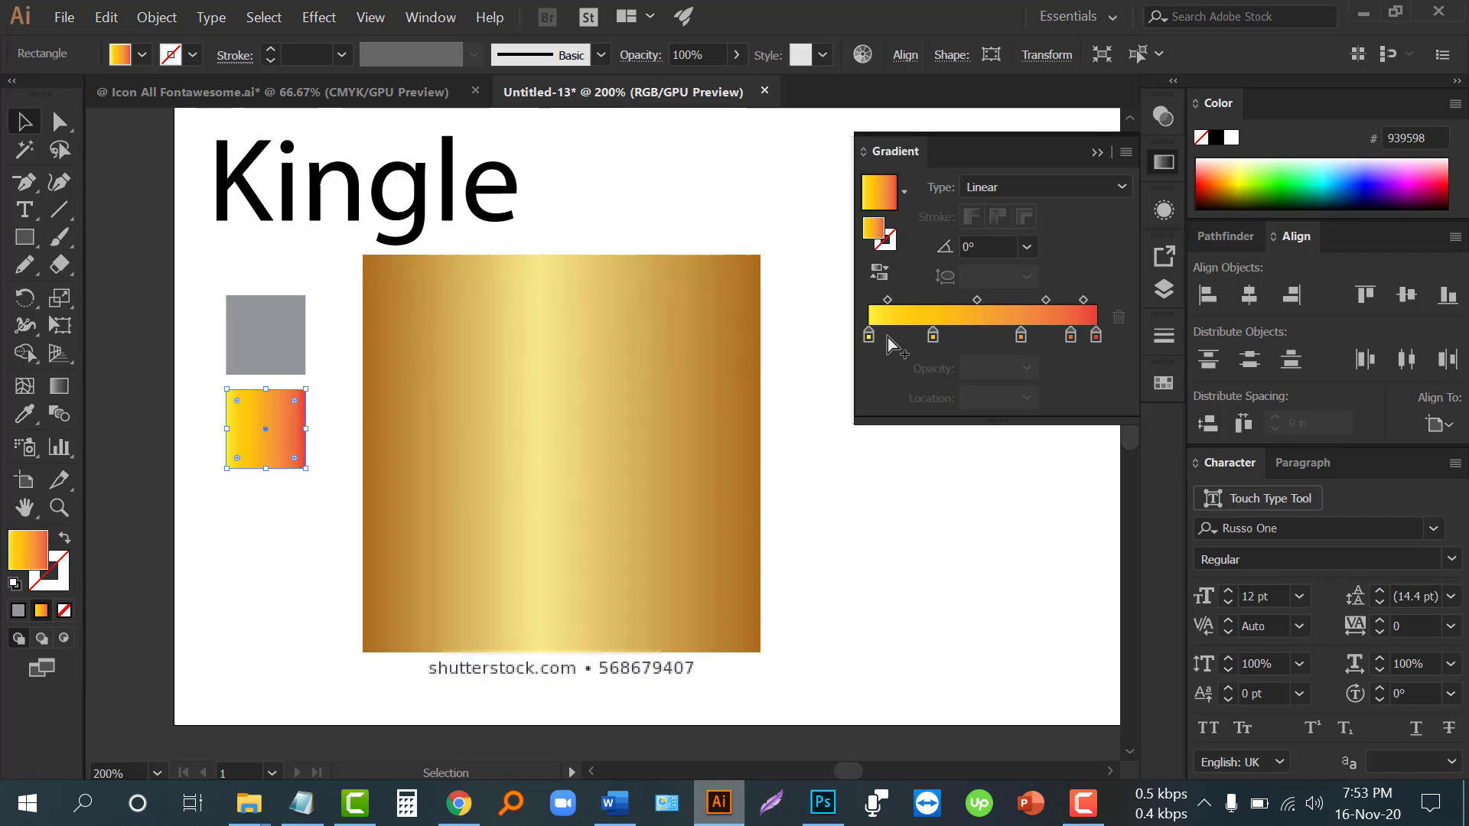
pyautogui.moveTo(935, 334); pyautogui.dragTo(943, 380)
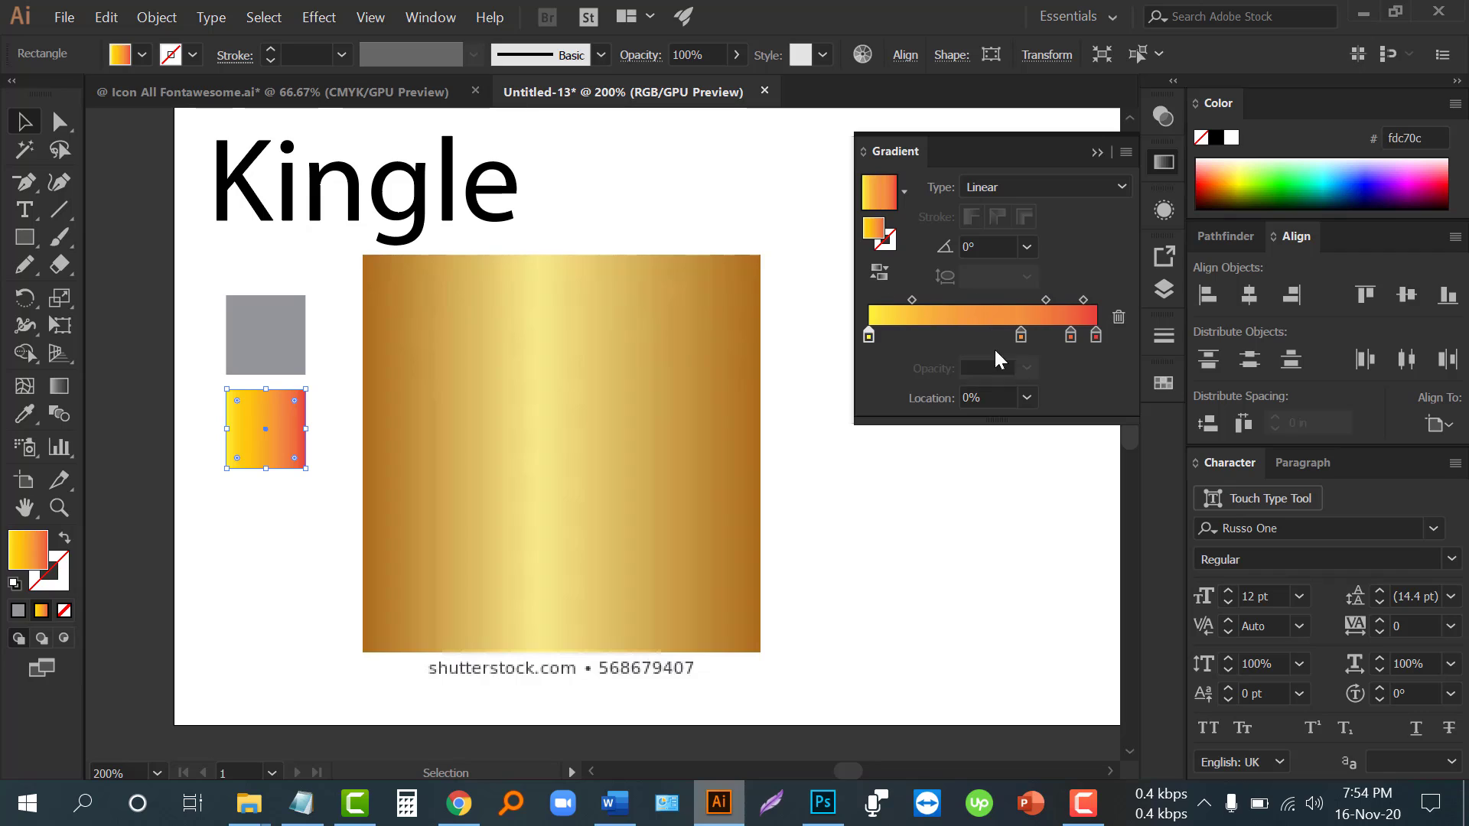
pyautogui.moveTo(1020, 335); pyautogui.dragTo(1018, 379)
pyautogui.moveTo(1071, 335); pyautogui.dragTo(999, 369)
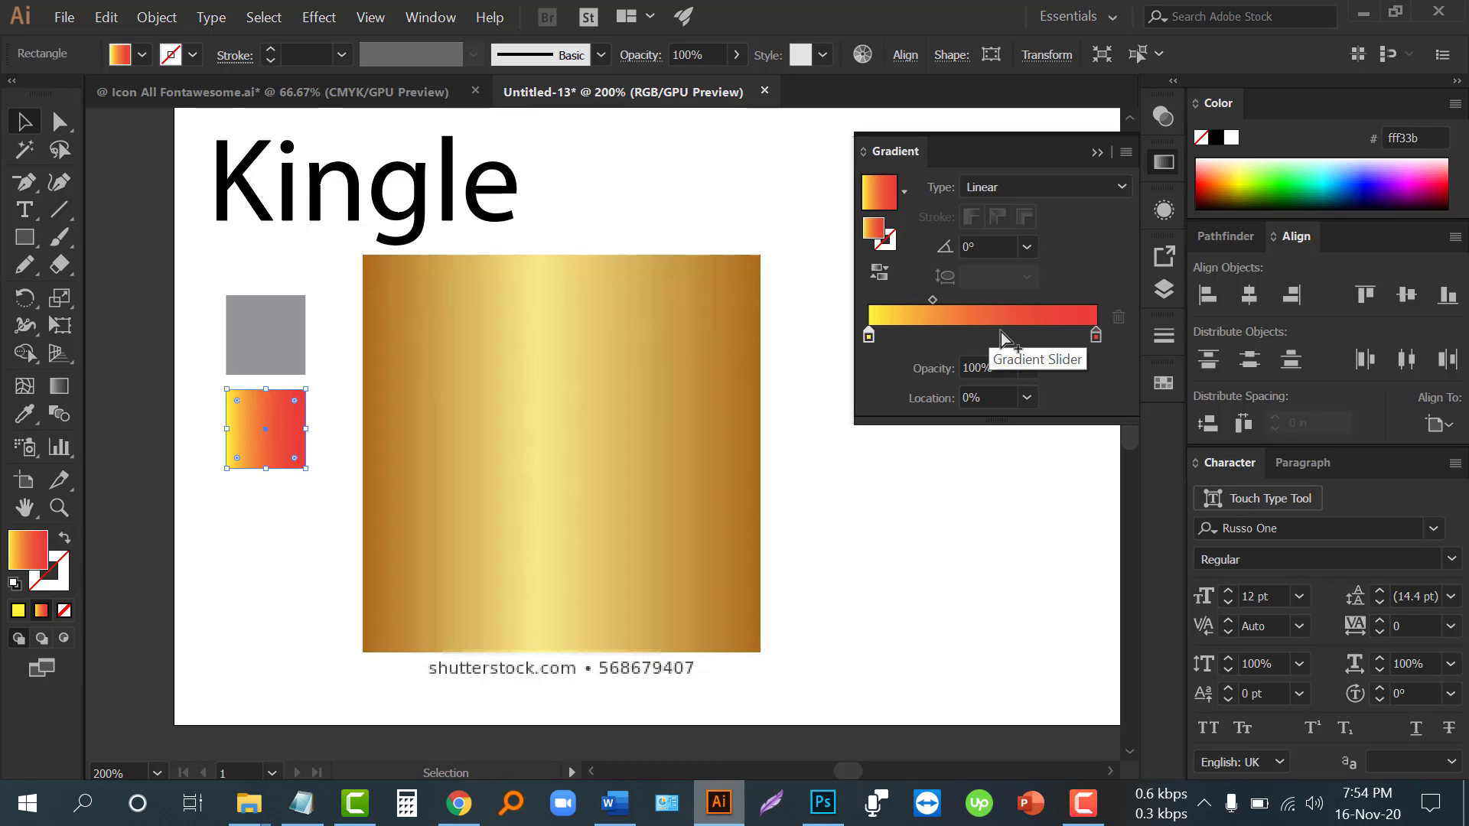
pyautogui.moveTo(1001, 333); pyautogui.dragTo(989, 335)
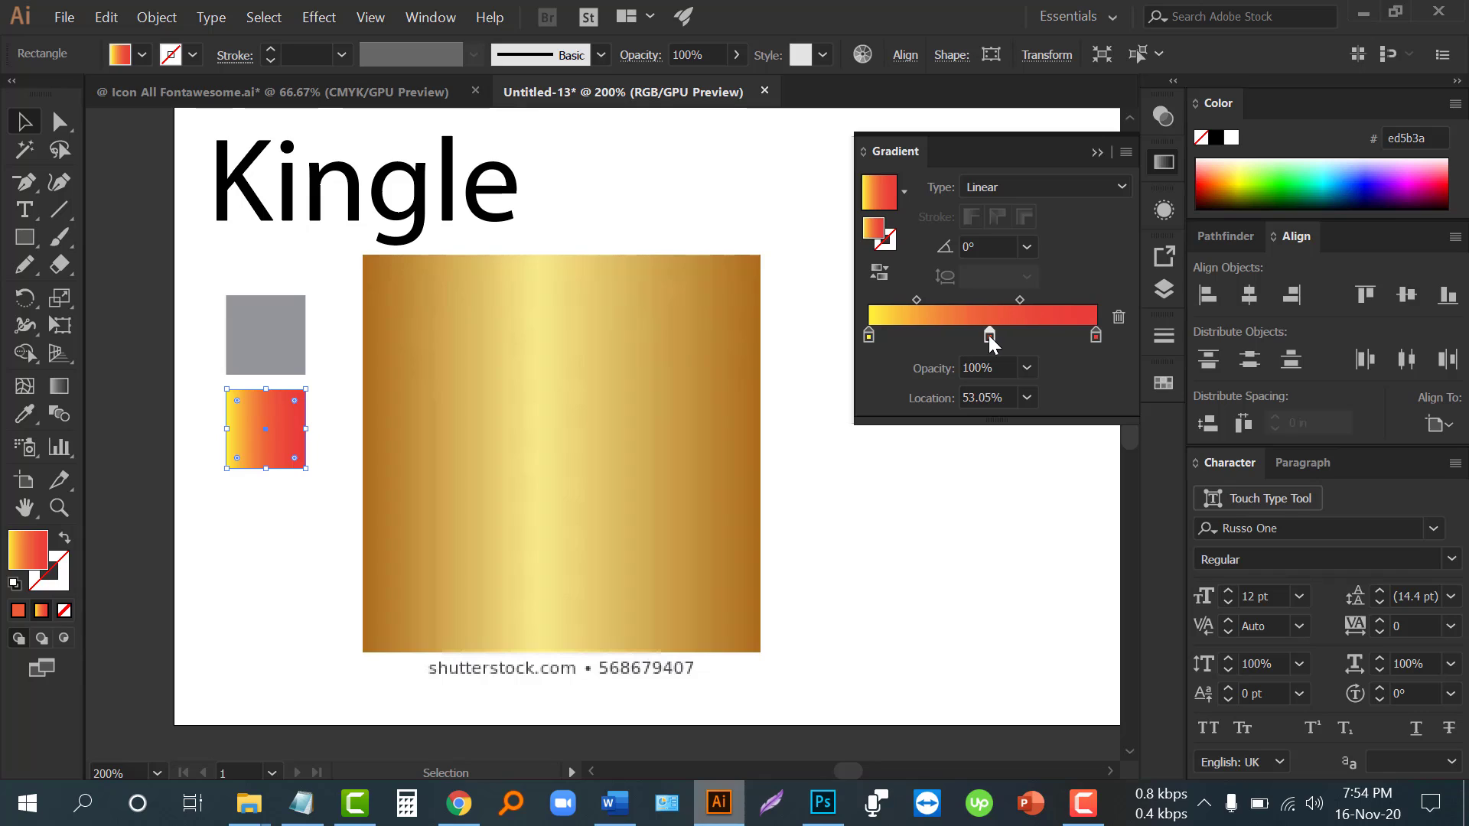
# Recolour the gradient's start, middle and end stops with golds sampled from the reference image: b77b2b, f7e788 and bb8734
pyautogui.click(23, 417)
pyautogui.click(868, 337)
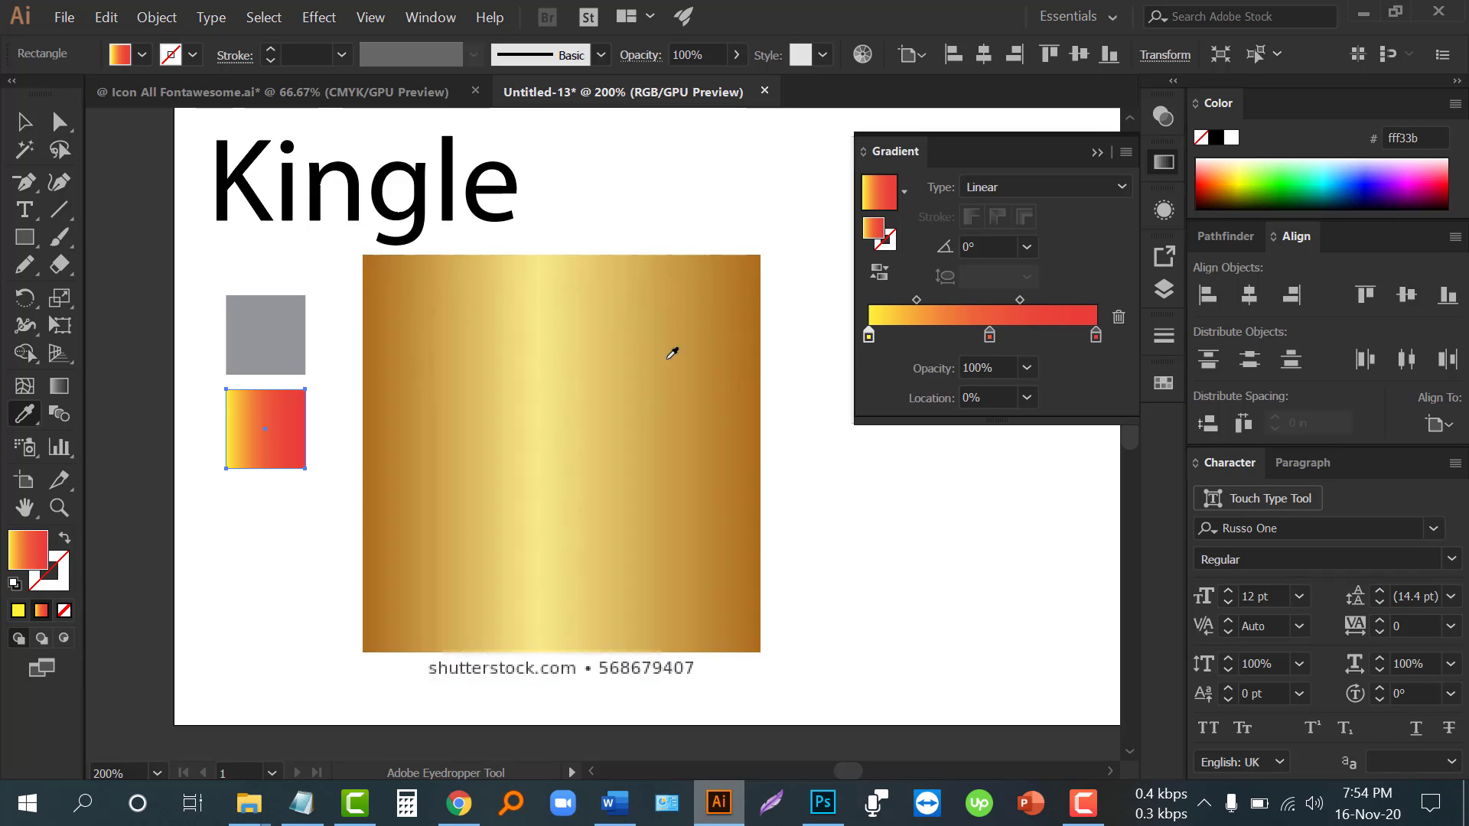
pyautogui.click(386, 433)
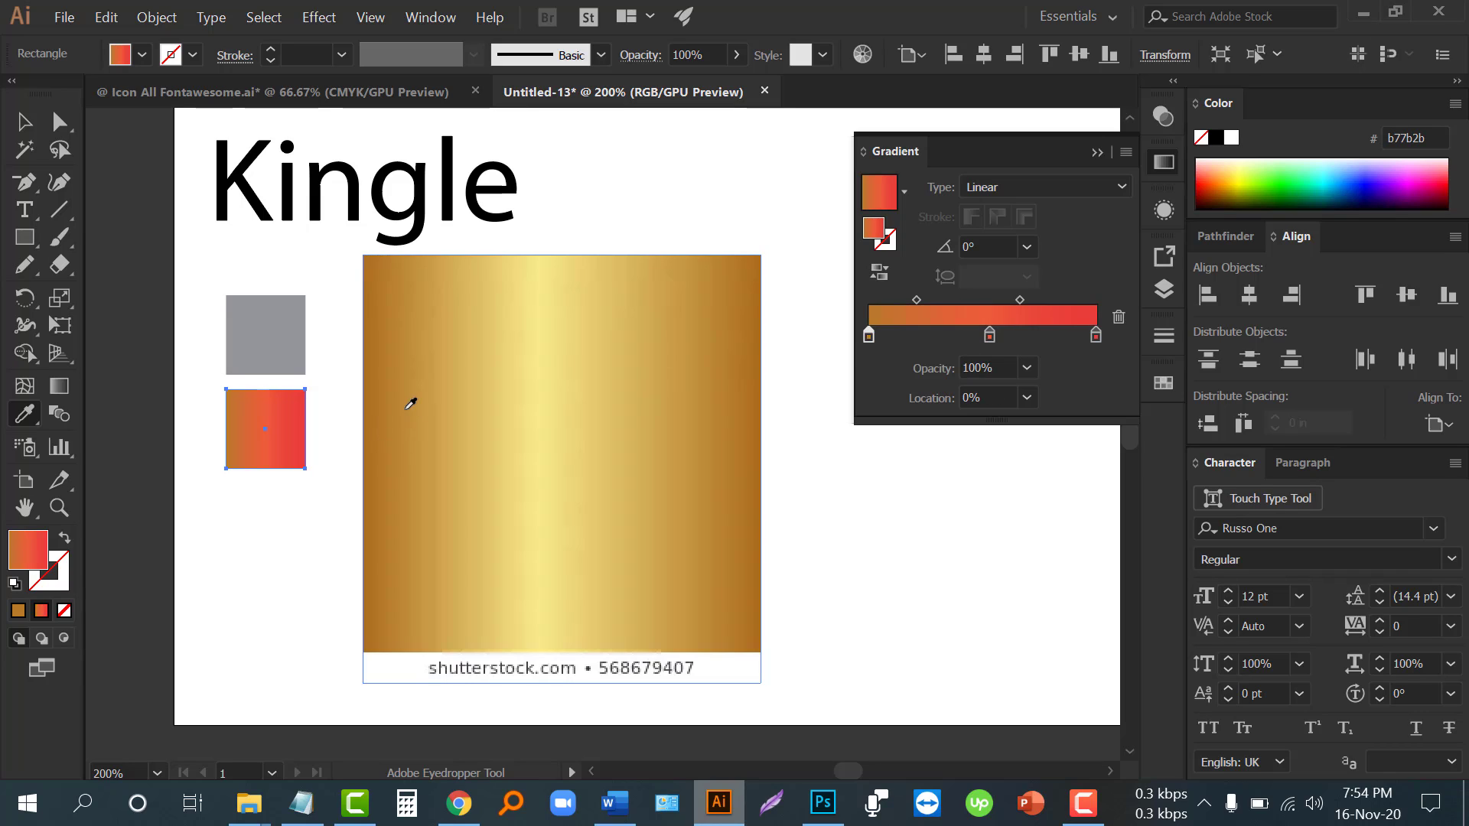
pyautogui.click(988, 335)
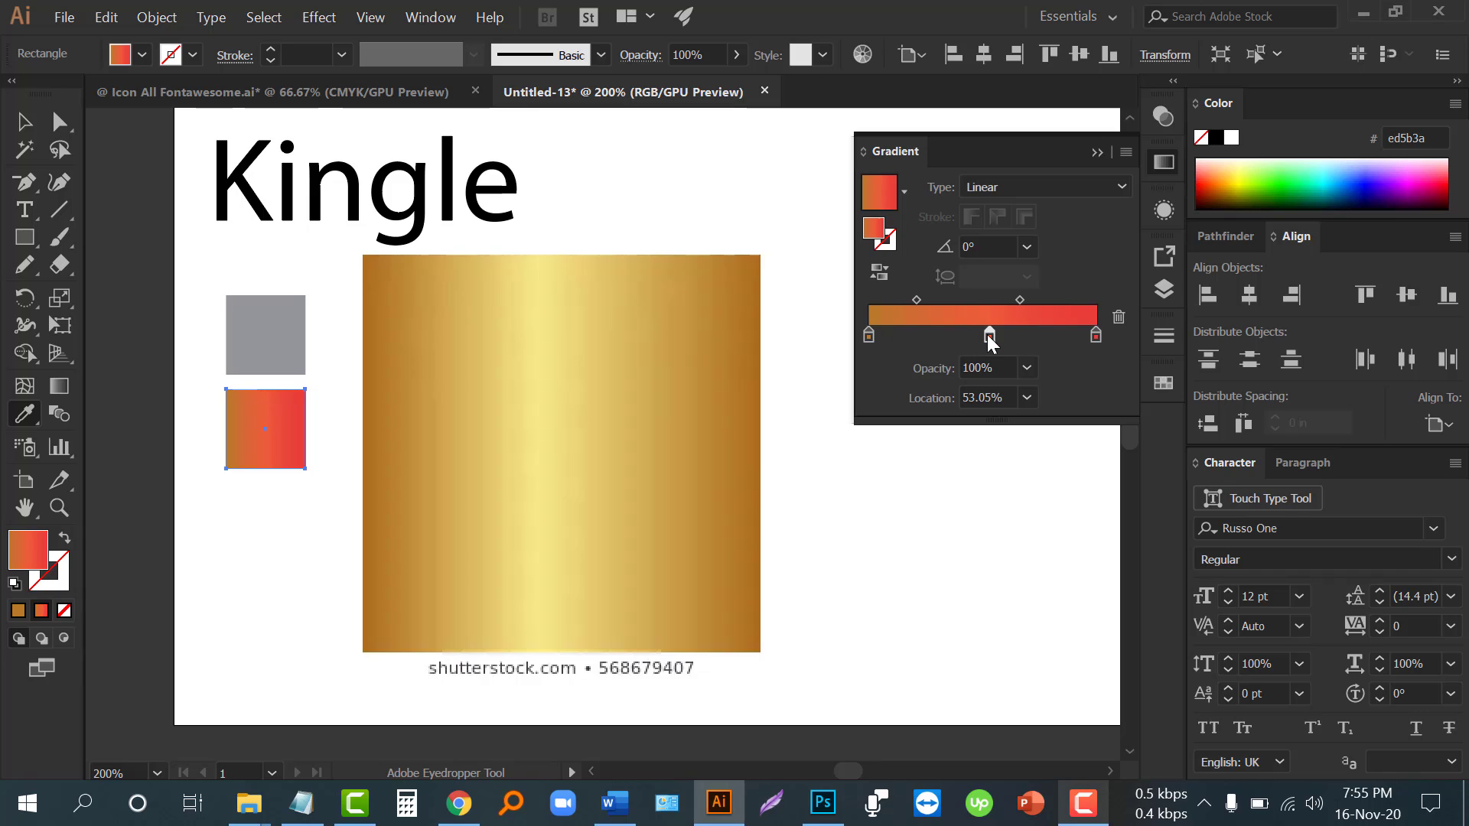
pyautogui.click(549, 443)
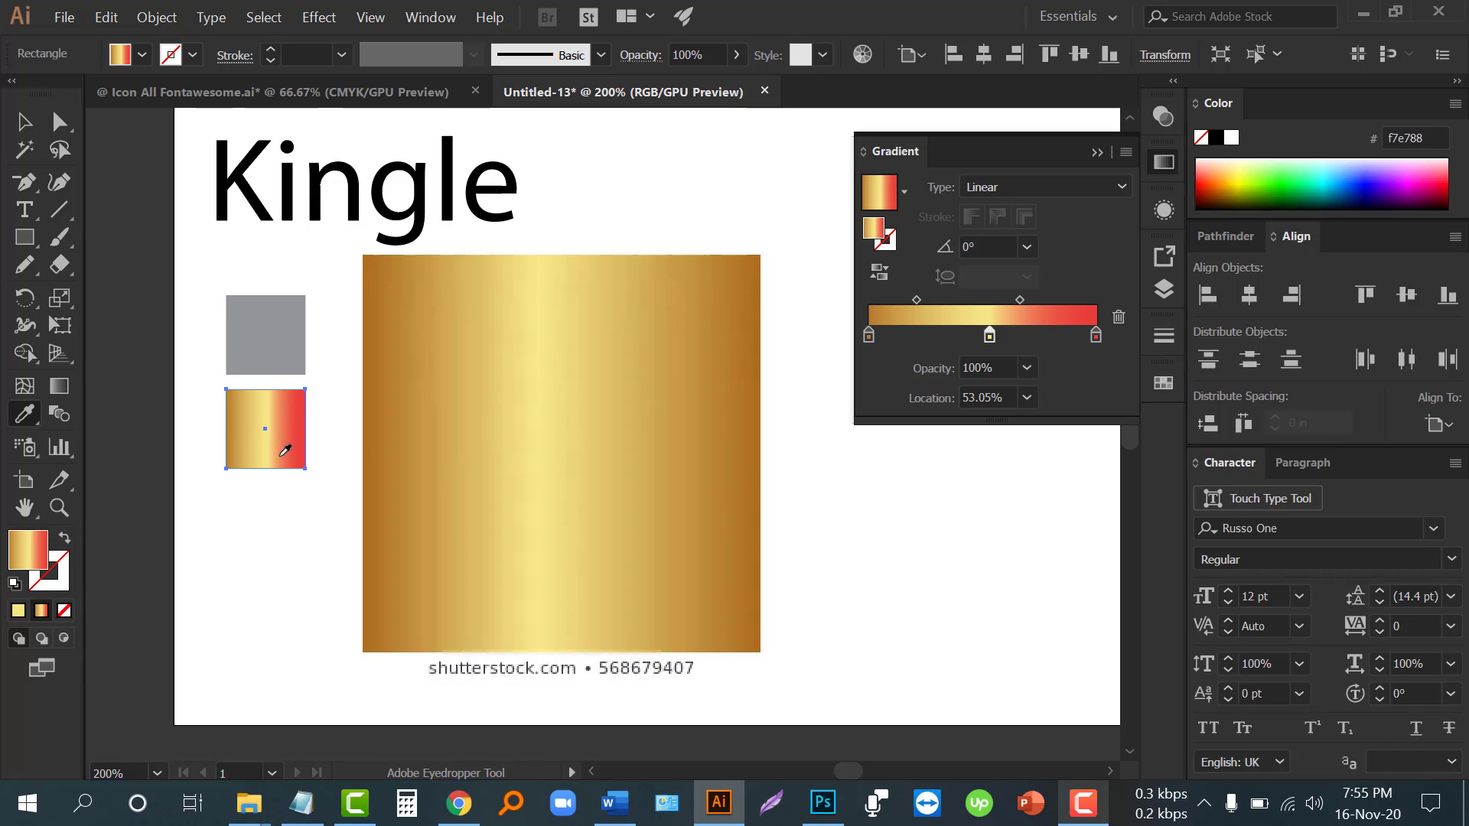
pyautogui.click(1096, 336)
pyautogui.click(714, 452)
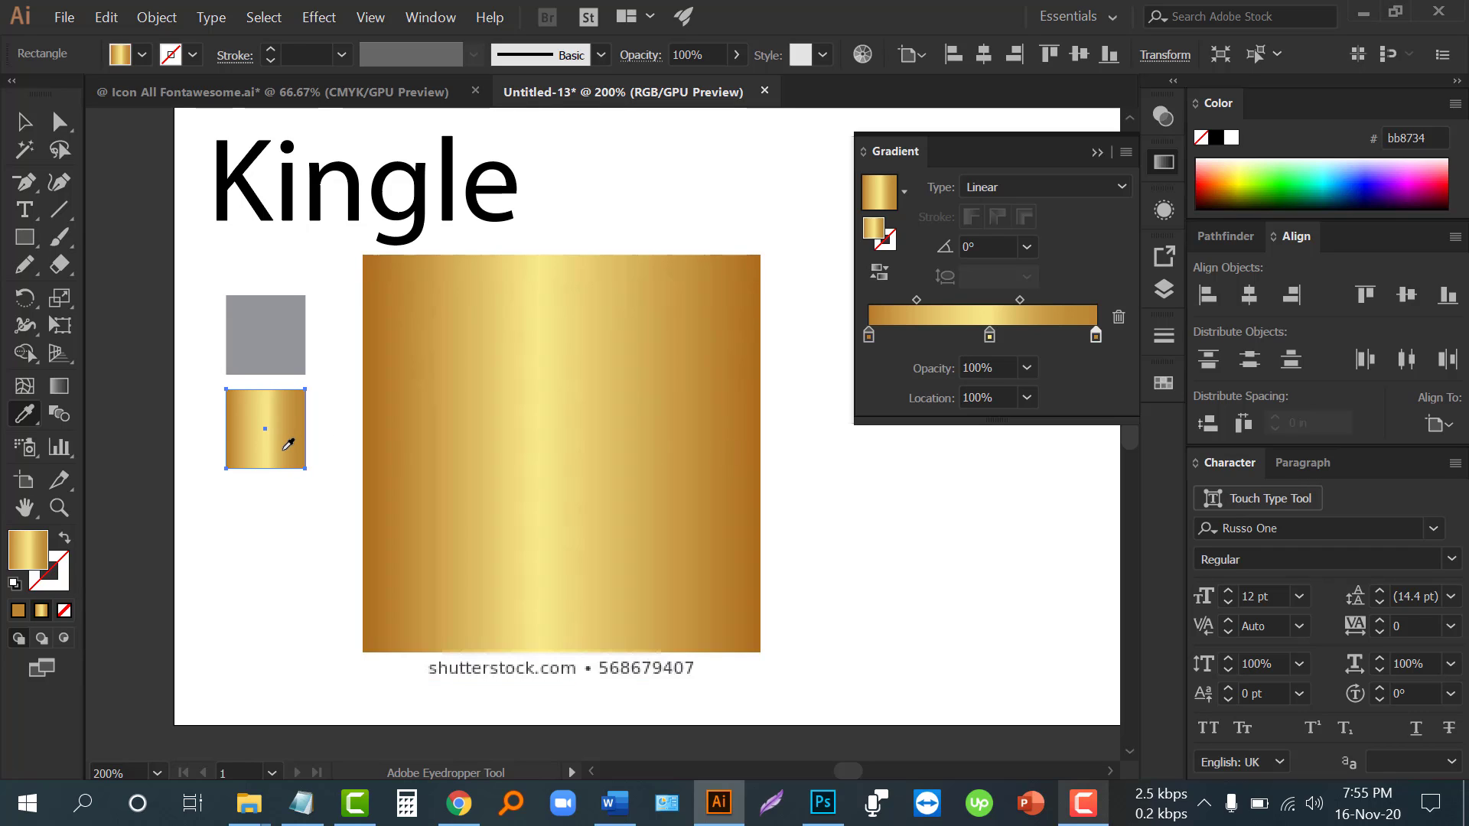
# Move the reference image out of the way and place the bold letter K in the open area beside the squares
pyautogui.click(24, 121)
pyautogui.hotkey('ctrl', '-')
pyautogui.moveTo(606, 484); pyautogui.dragTo(271, 451)
pyautogui.scroll(2, 525, 484)
pyautogui.click(402, 459)
pyautogui.moveTo(500, 566); pyautogui.dragTo(356, 546)
pyautogui.click(657, 430)
pyautogui.moveTo(659, 429); pyautogui.dragTo(528, 453)
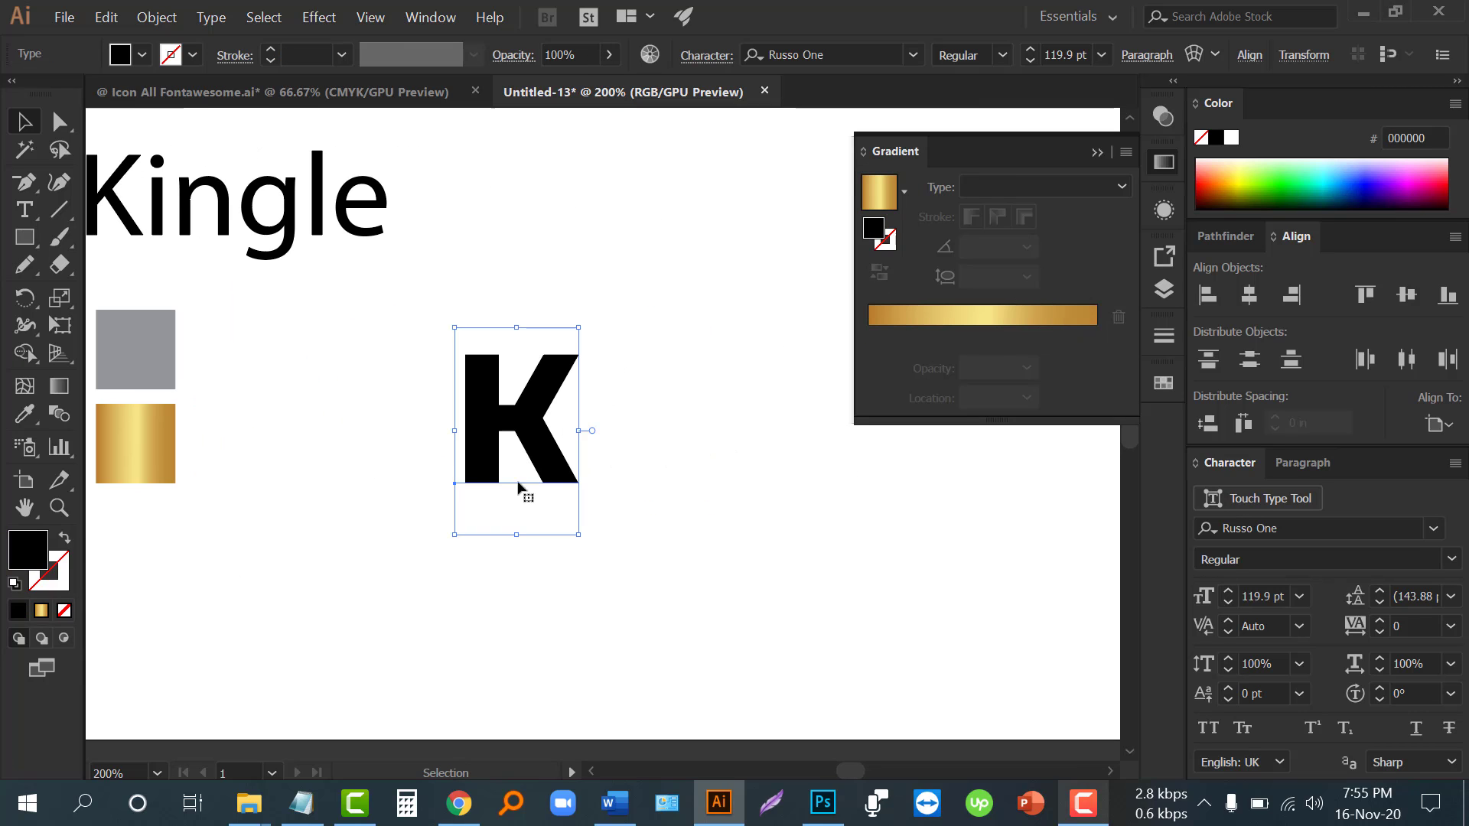
# Convert the bold K to outlines and shift it slightly further from the colour squares
pyautogui.rightClick(511, 421)
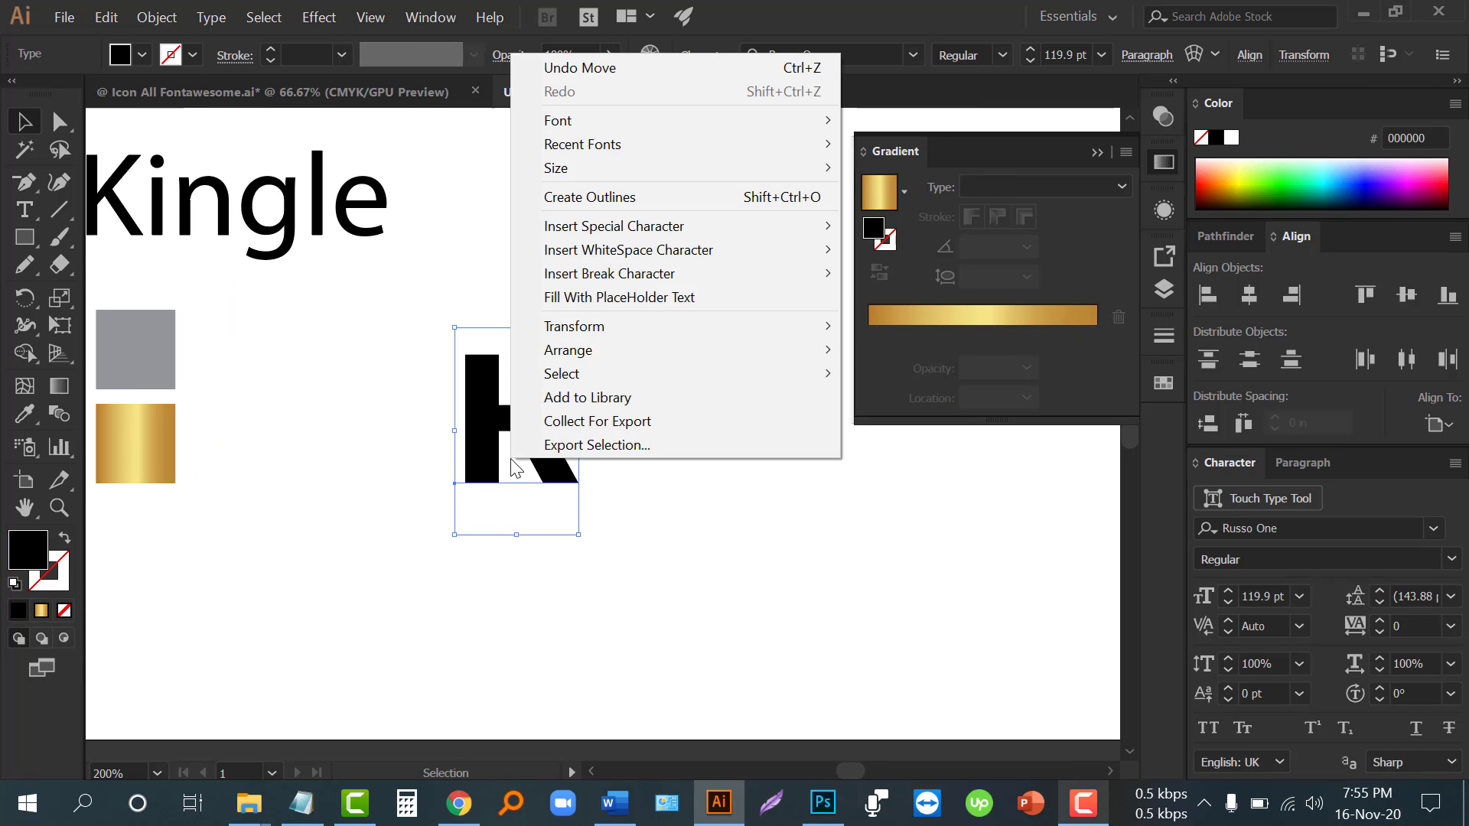
pyautogui.click(563, 198)
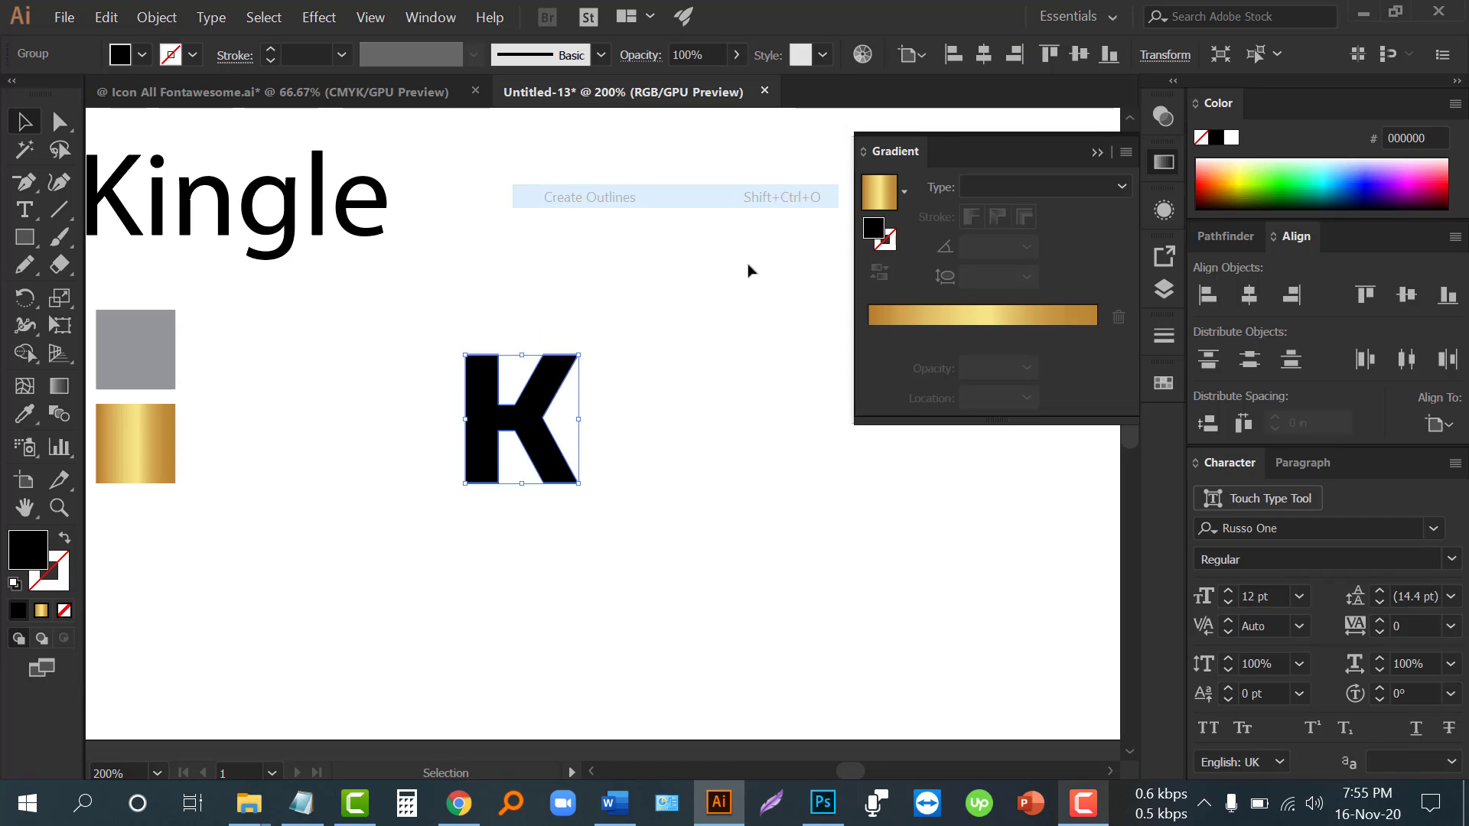
pyautogui.click(1096, 153)
pyautogui.moveTo(513, 423); pyautogui.dragTo(570, 408)
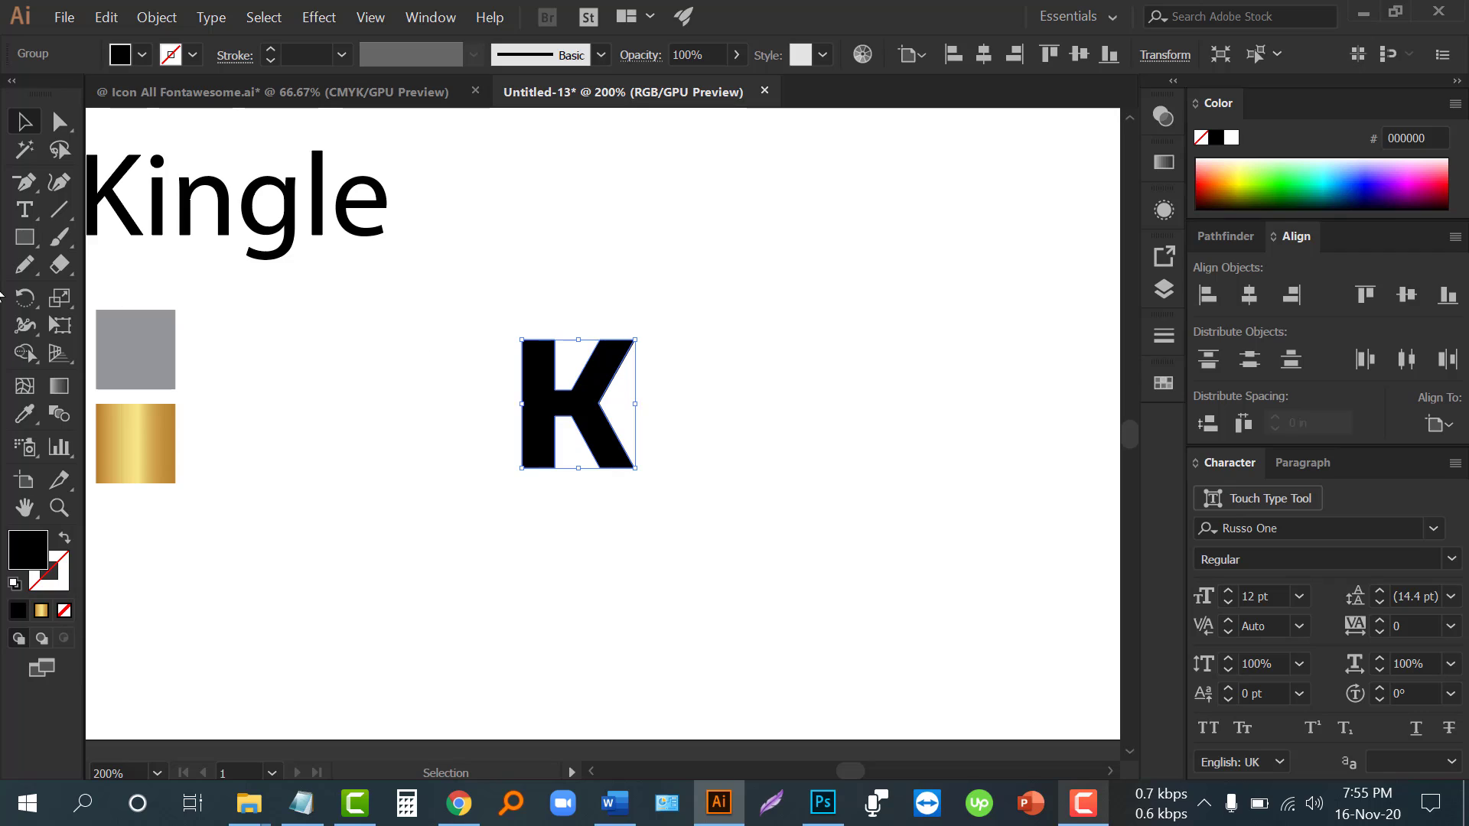
# Draw a circle centred on the K, about twice the letter's width, and send it to the back
pyautogui.click(24, 238)
pyautogui.click(117, 300)
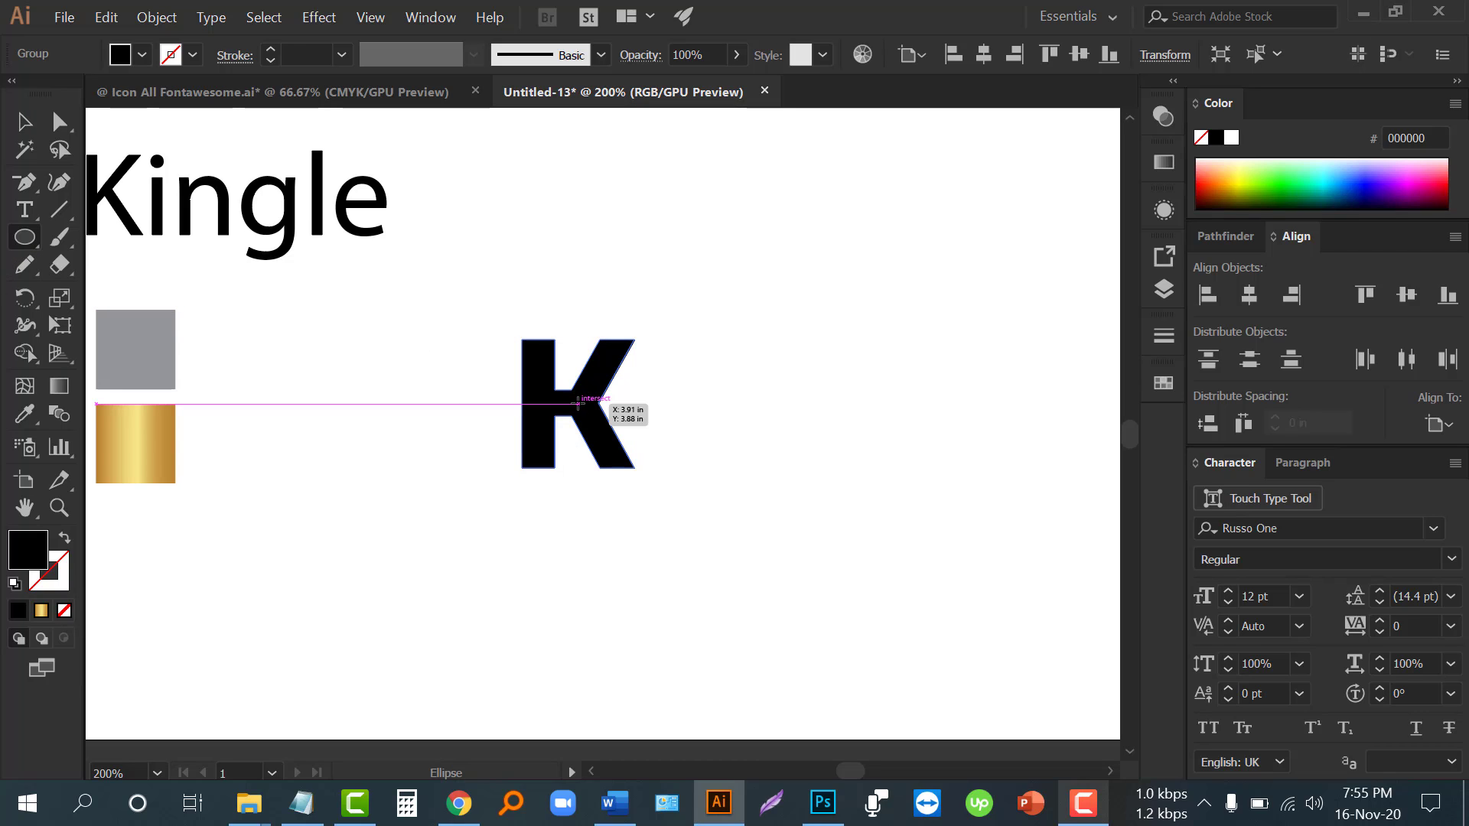
pyautogui.moveTo(579, 403); pyautogui.dragTo(694, 480)
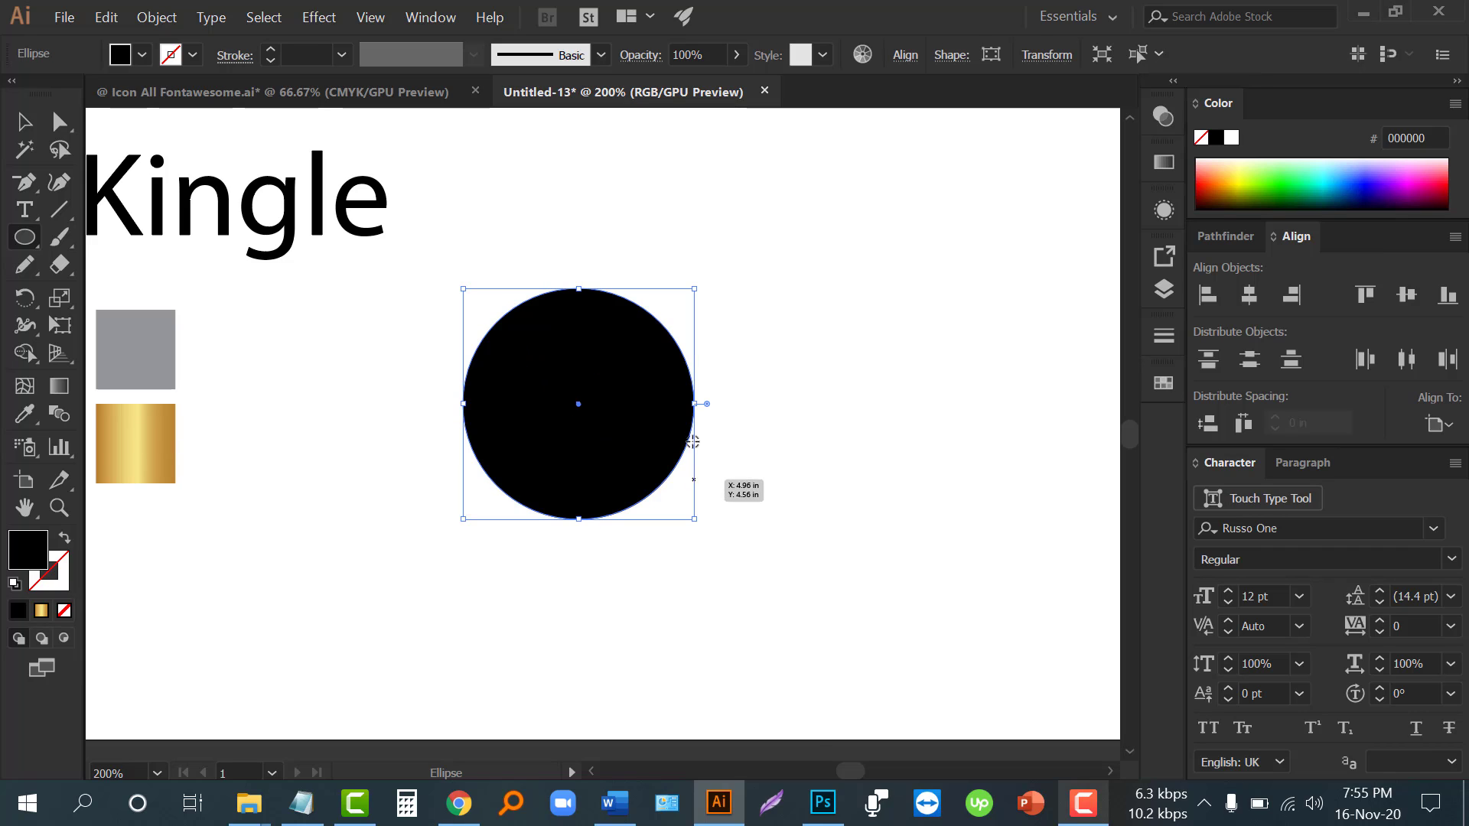
pyautogui.rightClick(602, 382)
pyautogui.moveTo(718, 683)
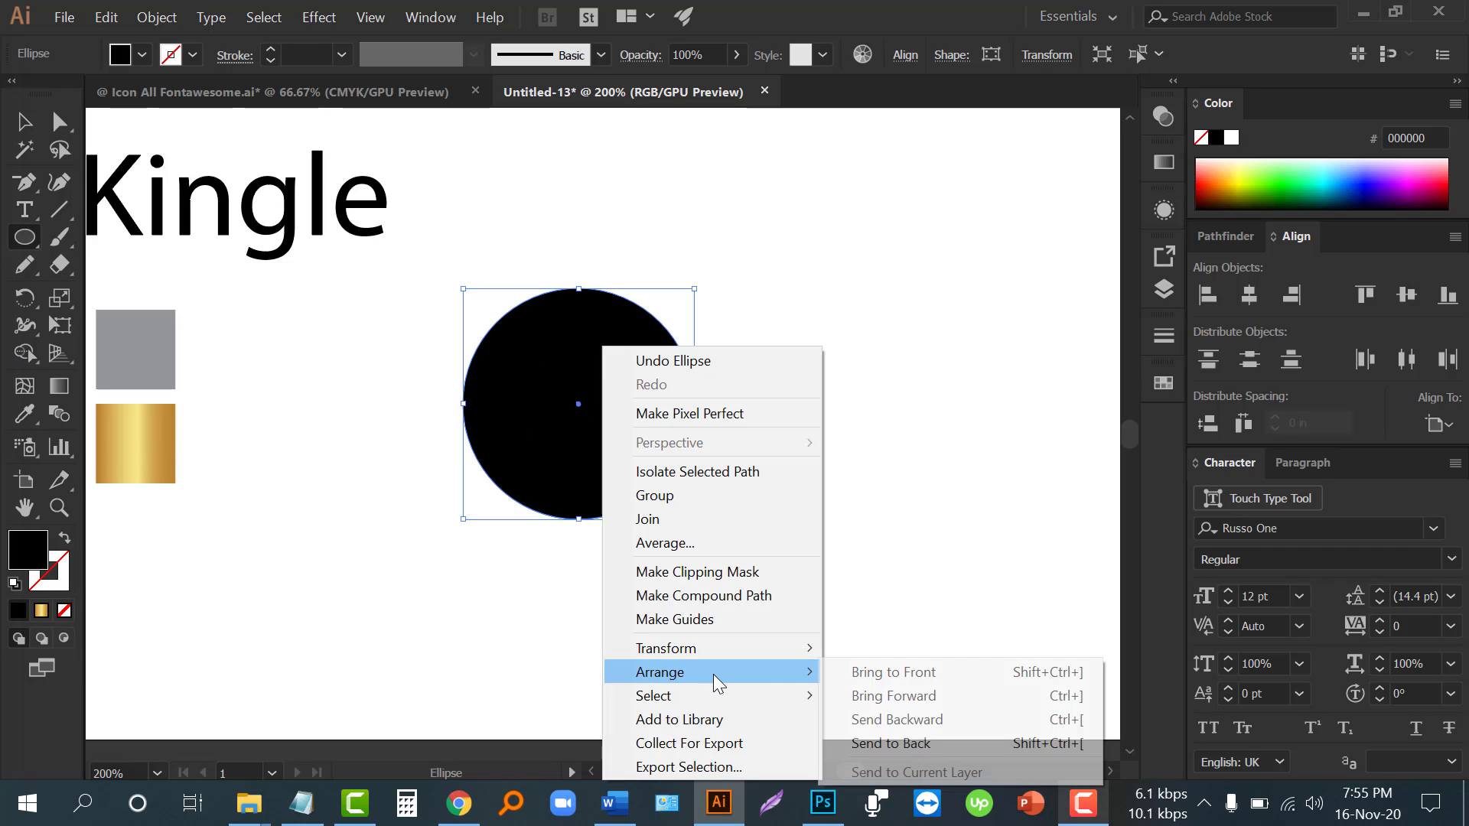
pyautogui.click(891, 743)
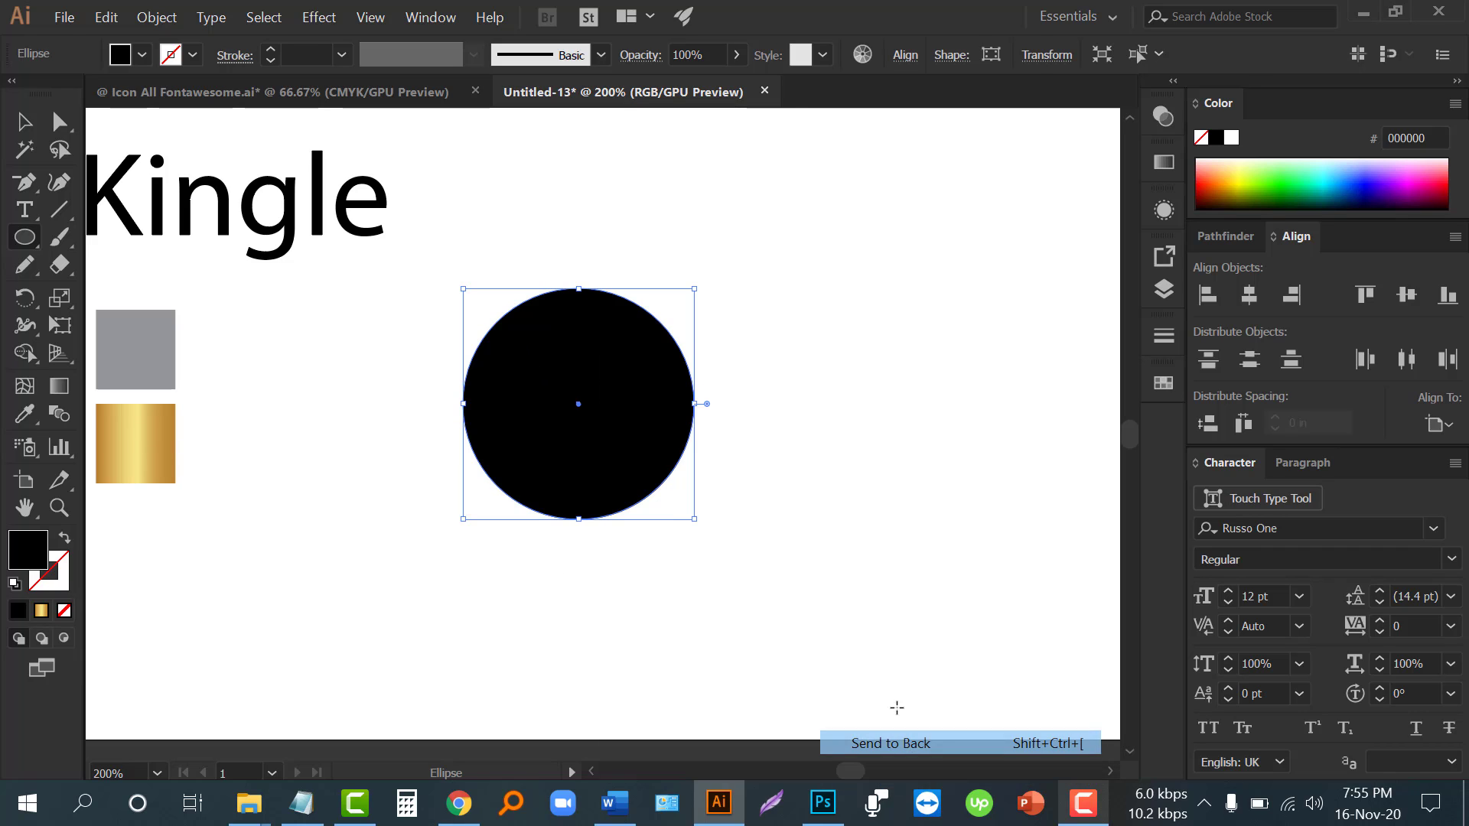
# Fill the circle with the gold gradient sampled from the gold square
pyautogui.click(25, 413)
pyautogui.click(159, 442)
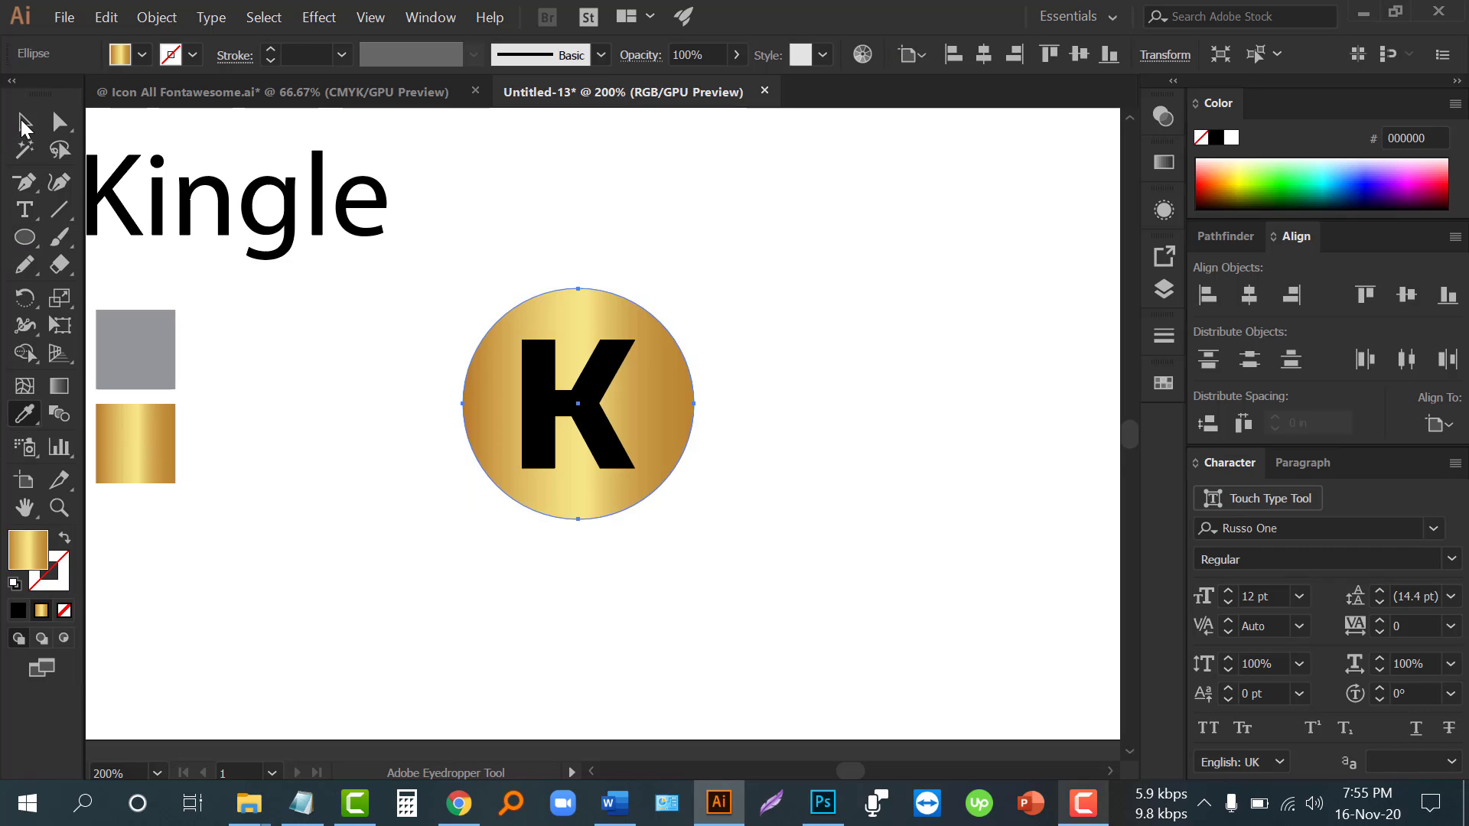
pyautogui.click(24, 122)
pyautogui.click(311, 459)
# Extend the K's lower diagonal leg along its slope until its end passes beyond the circle's edge
pyautogui.scroll(1, 597, 395)
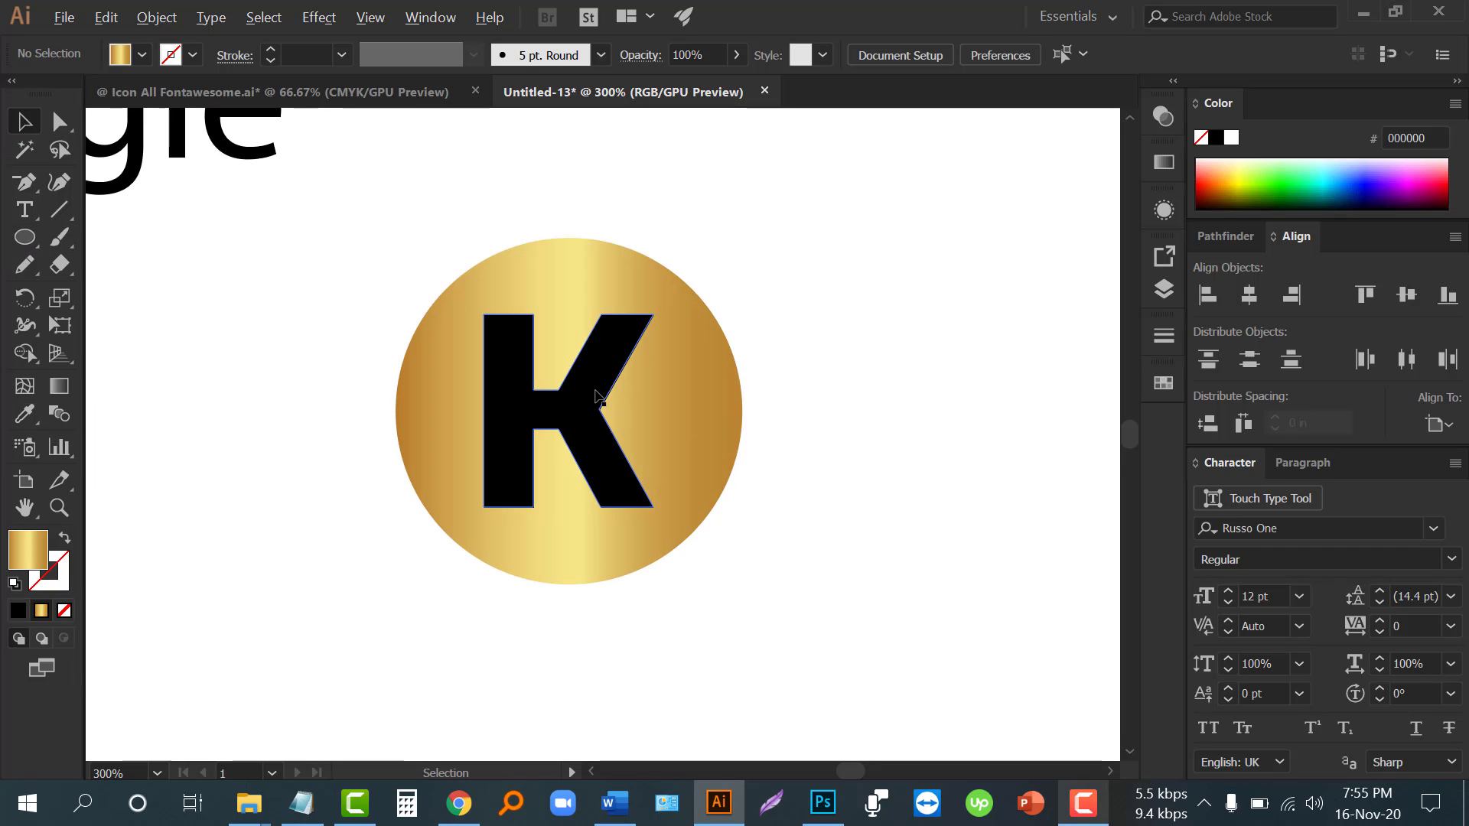
pyautogui.click(590, 420)
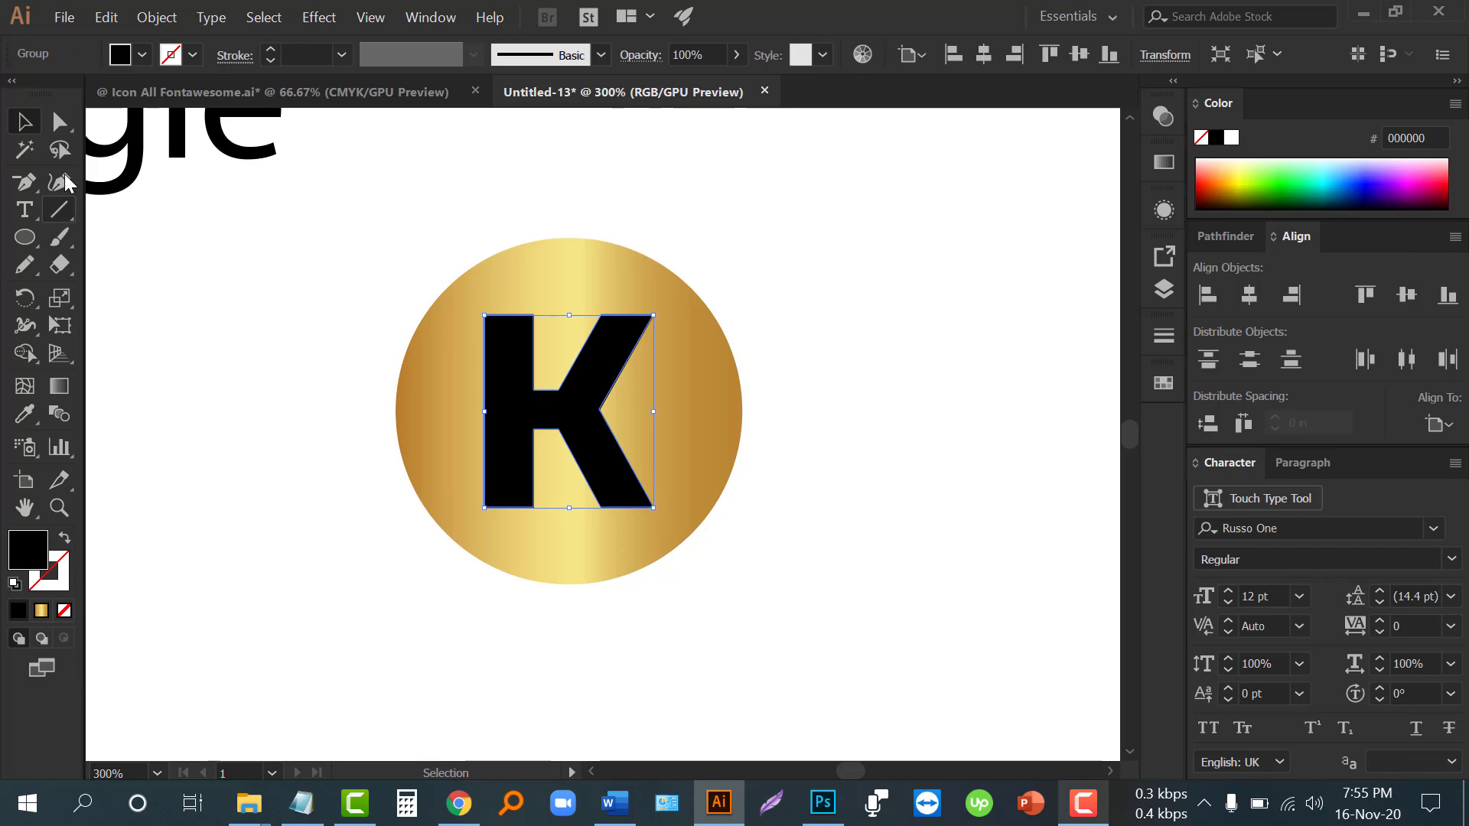
pyautogui.click(61, 126)
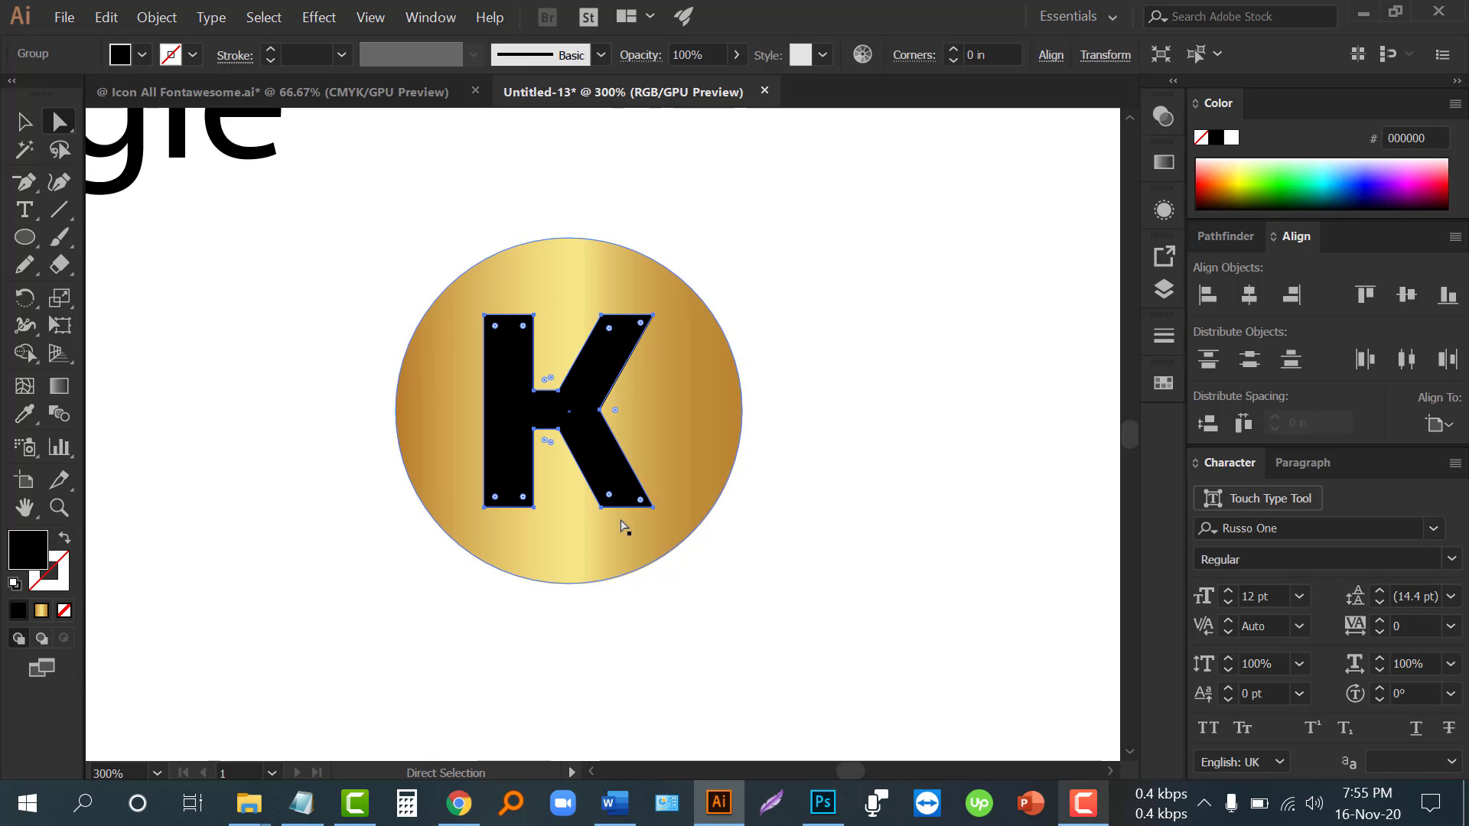
pyautogui.scroll(1, 623, 525)
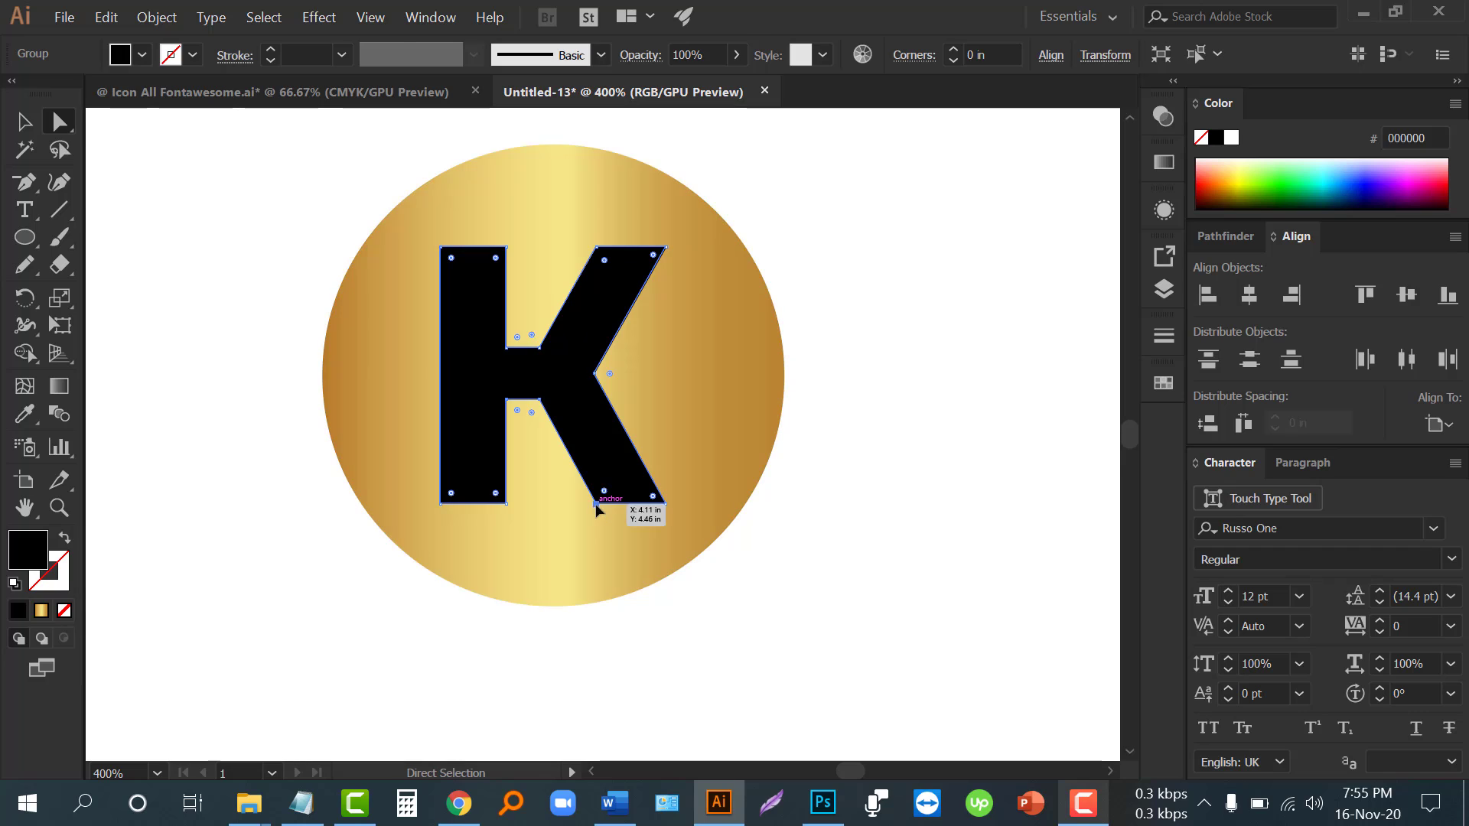
pyautogui.click(596, 505)
pyautogui.keyDown('shift'); pyautogui.click(666, 503); pyautogui.keyUp('shift')
pyautogui.moveTo(666, 504); pyautogui.dragTo(727, 617)
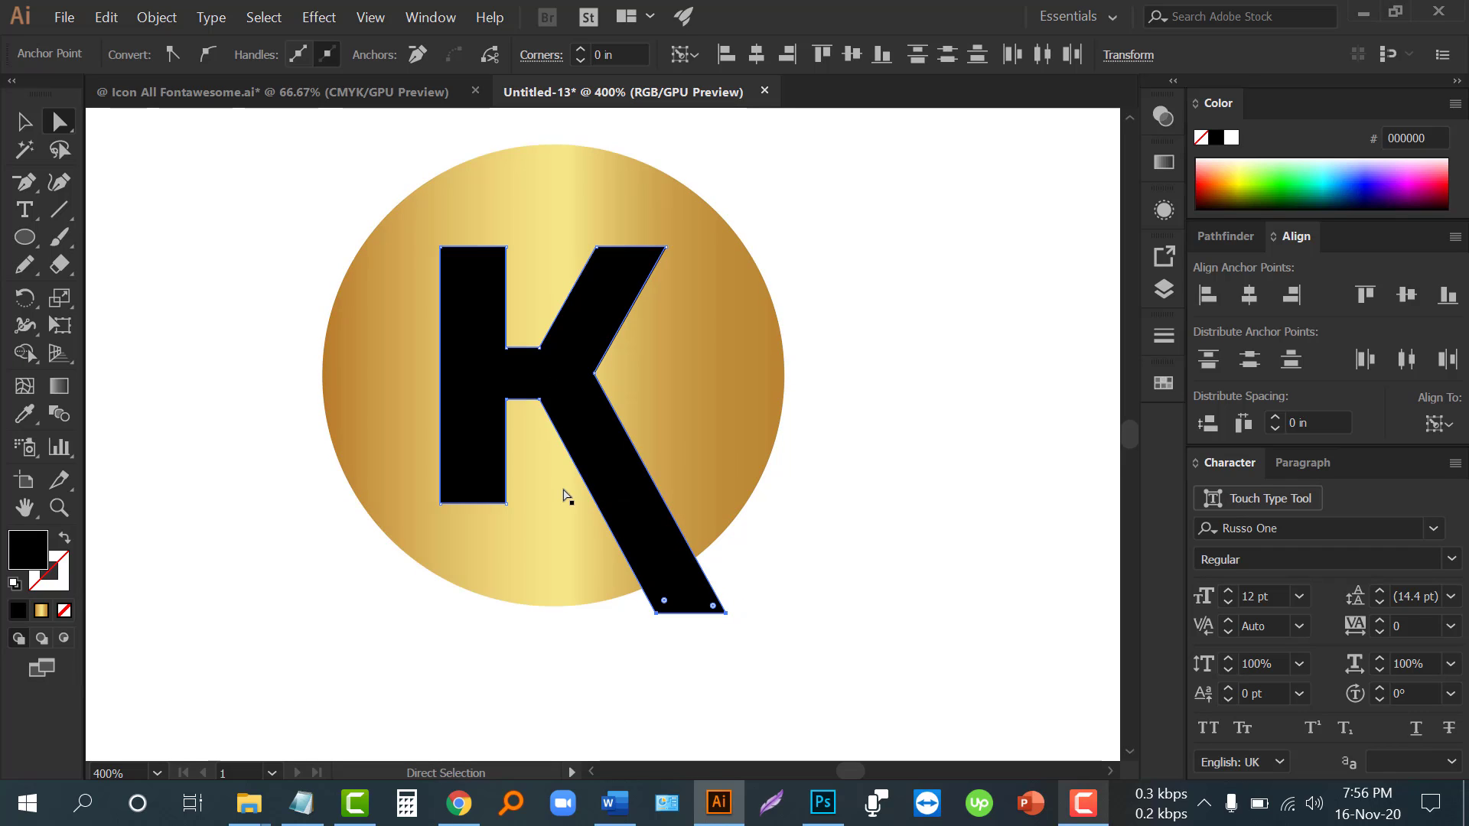
# Stretch the top of the K's vertical stem straight up past the circle's upper edge
pyautogui.scroll(2, 493, 528)
pyautogui.click(482, 368)
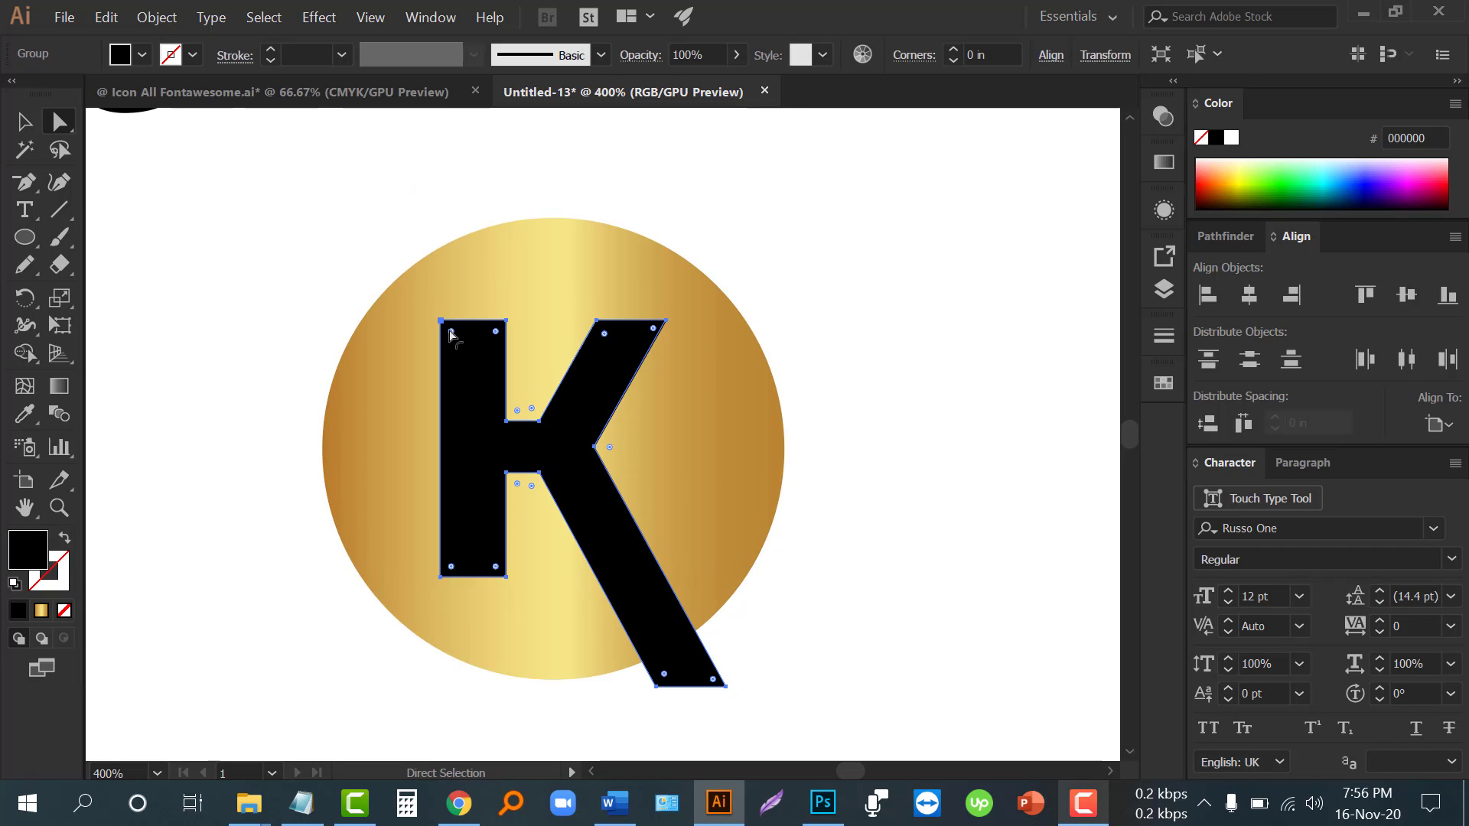
pyautogui.click(441, 321)
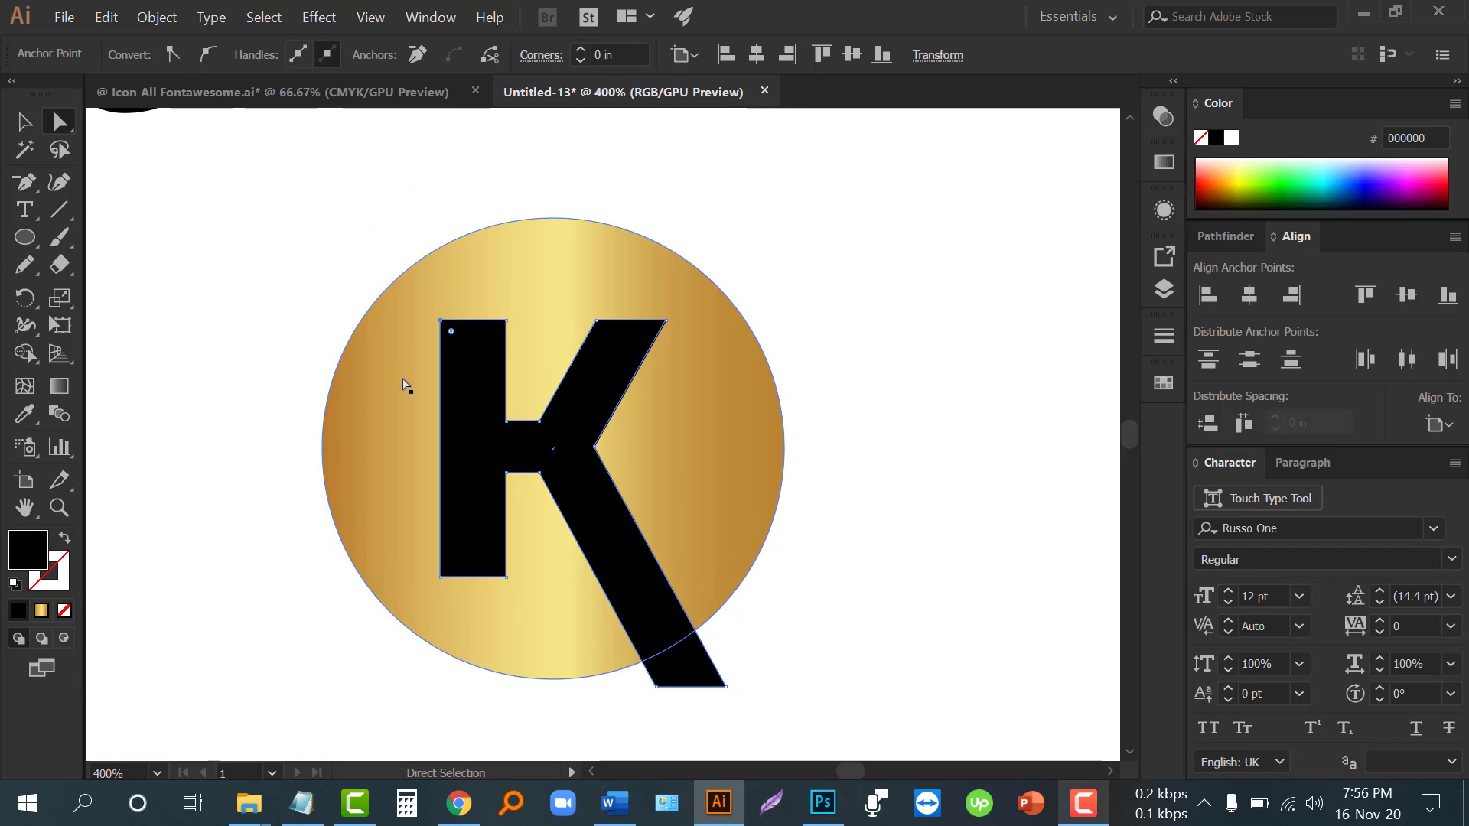
pyautogui.keyDown('shift'); pyautogui.click(505, 321); pyautogui.keyUp('shift')
pyautogui.moveTo(505, 320); pyautogui.dragTo(523, 185)
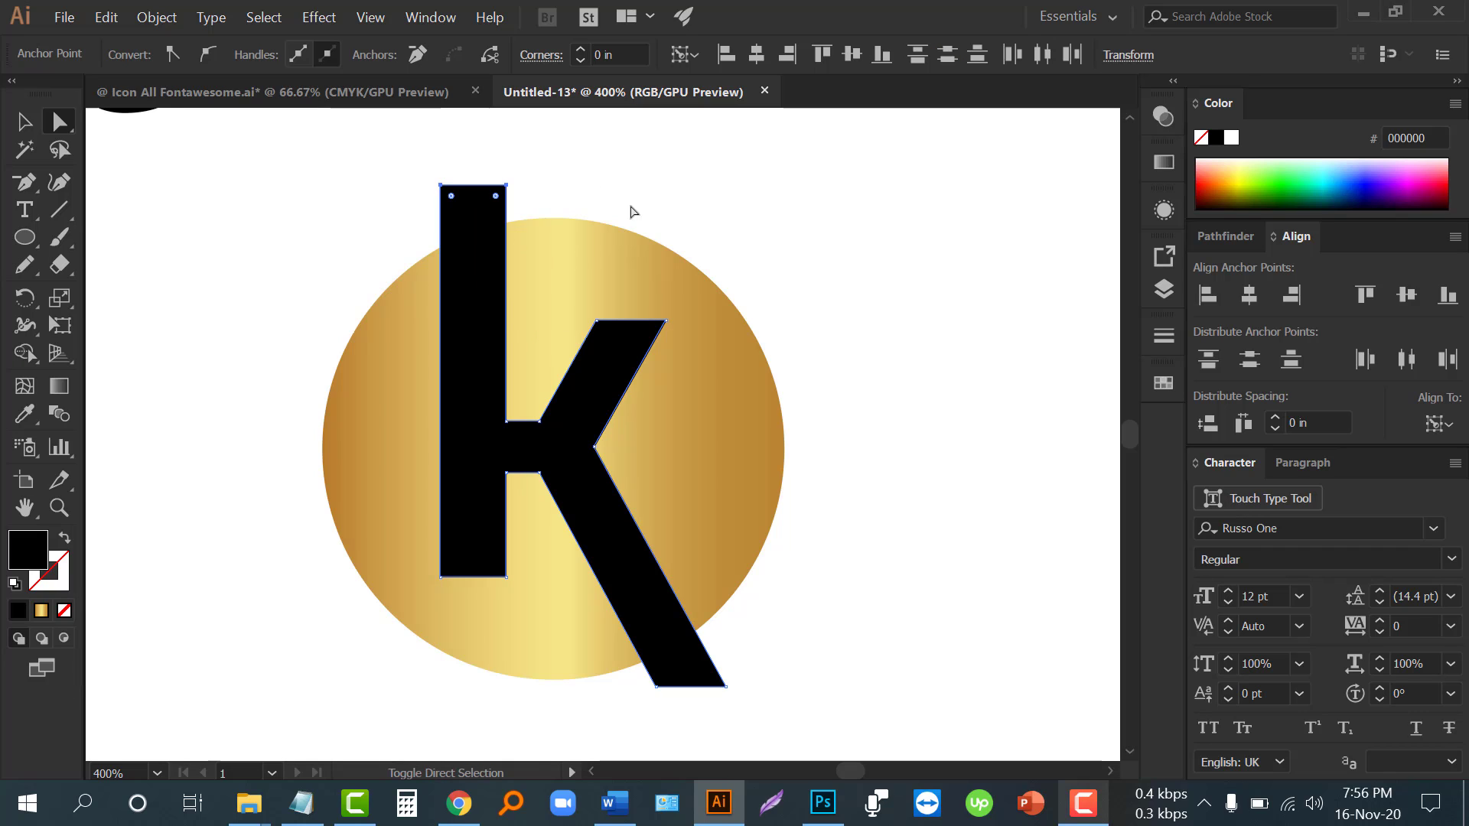
# Trim off the parts of the K's stem and leg that stick out of the gold circle with the Shape Builder tool
pyautogui.click(24, 122)
pyautogui.click(306, 280)
pyautogui.hscroll(-3, 404, 338)
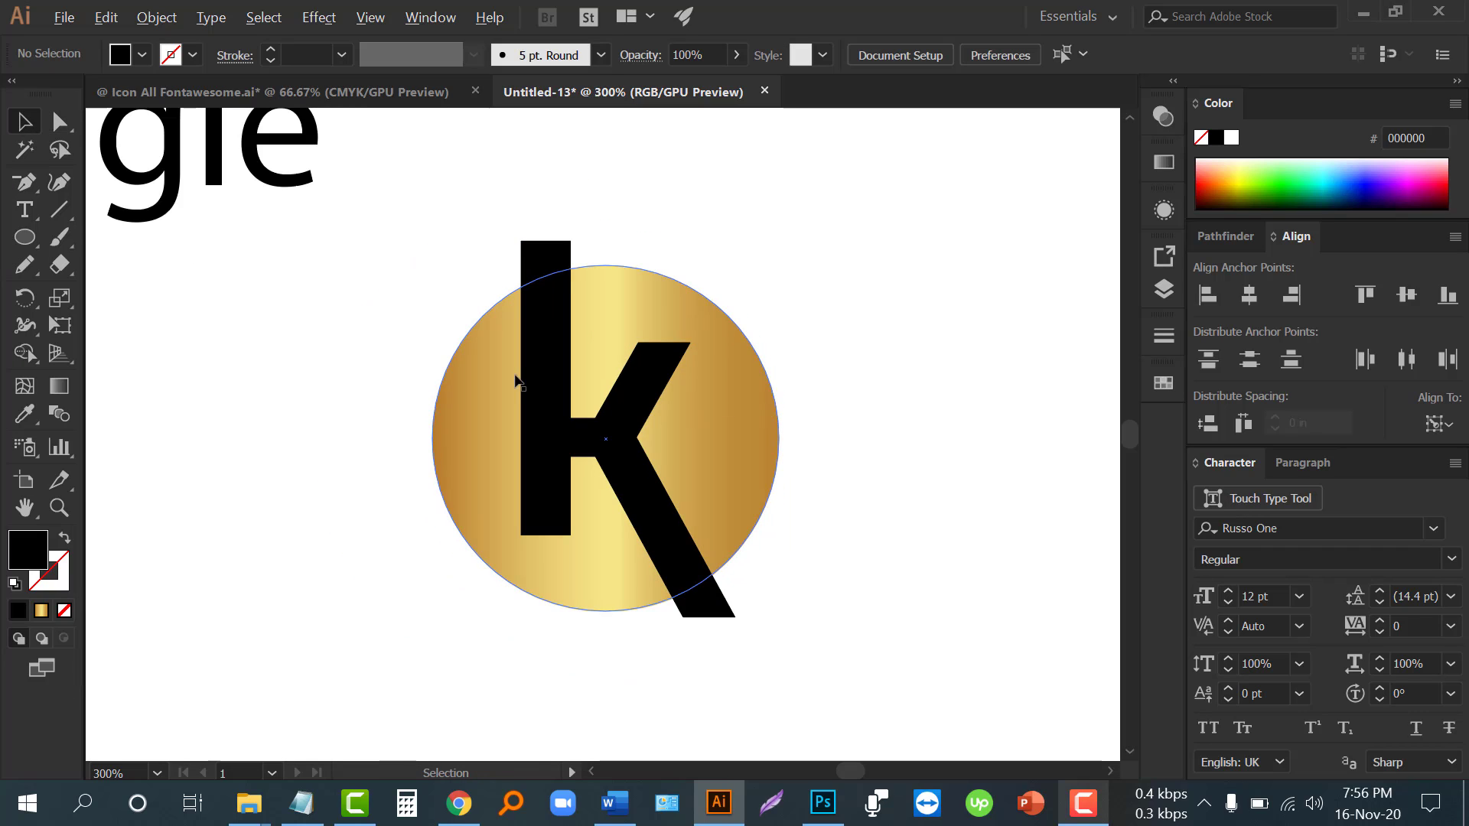
pyautogui.moveTo(410, 259); pyautogui.dragTo(911, 492)
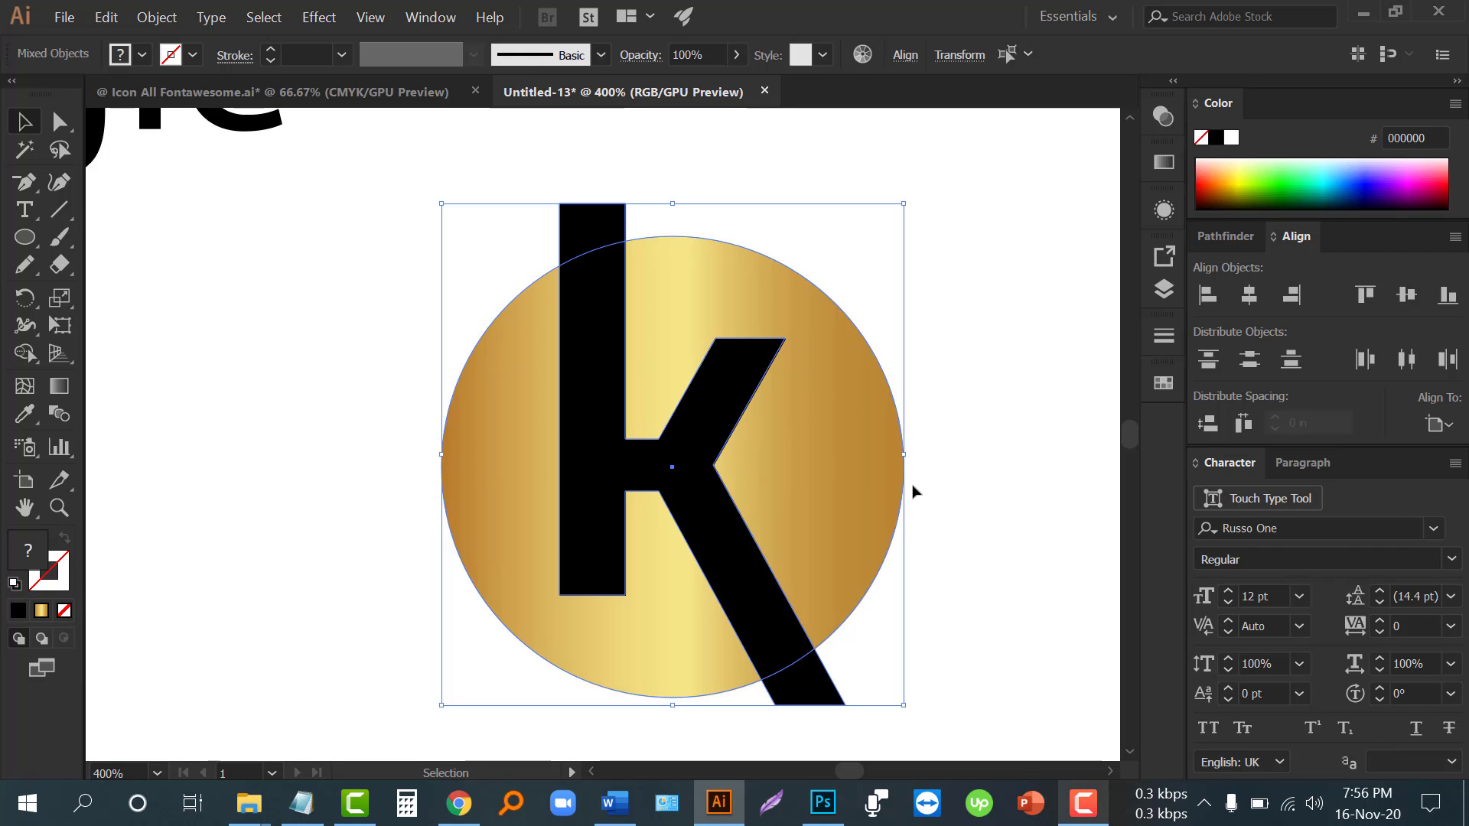
pyautogui.hscroll(2, 911, 492)
pyautogui.scroll(-1, 911, 492)
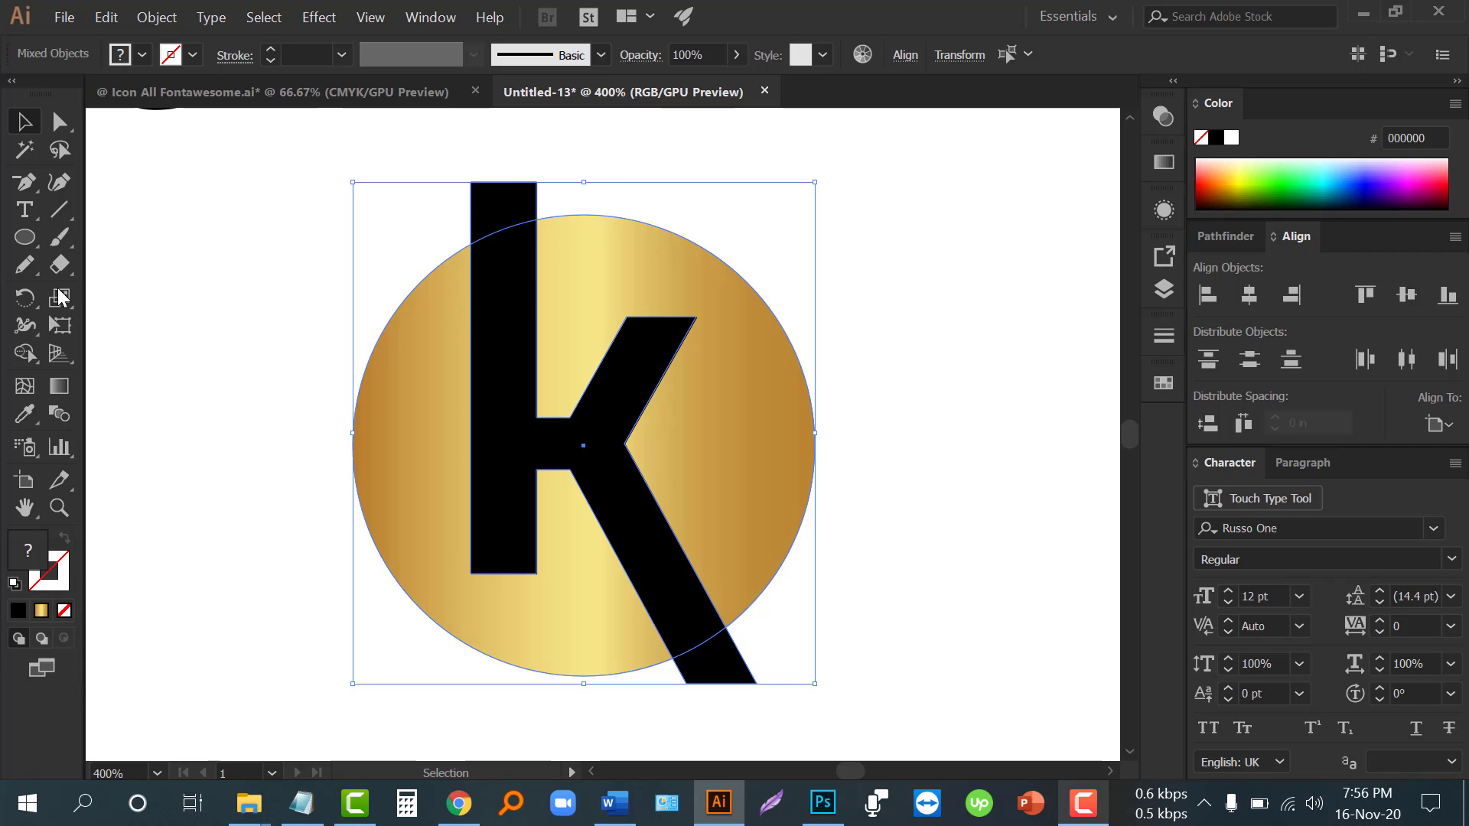
pyautogui.click(25, 356)
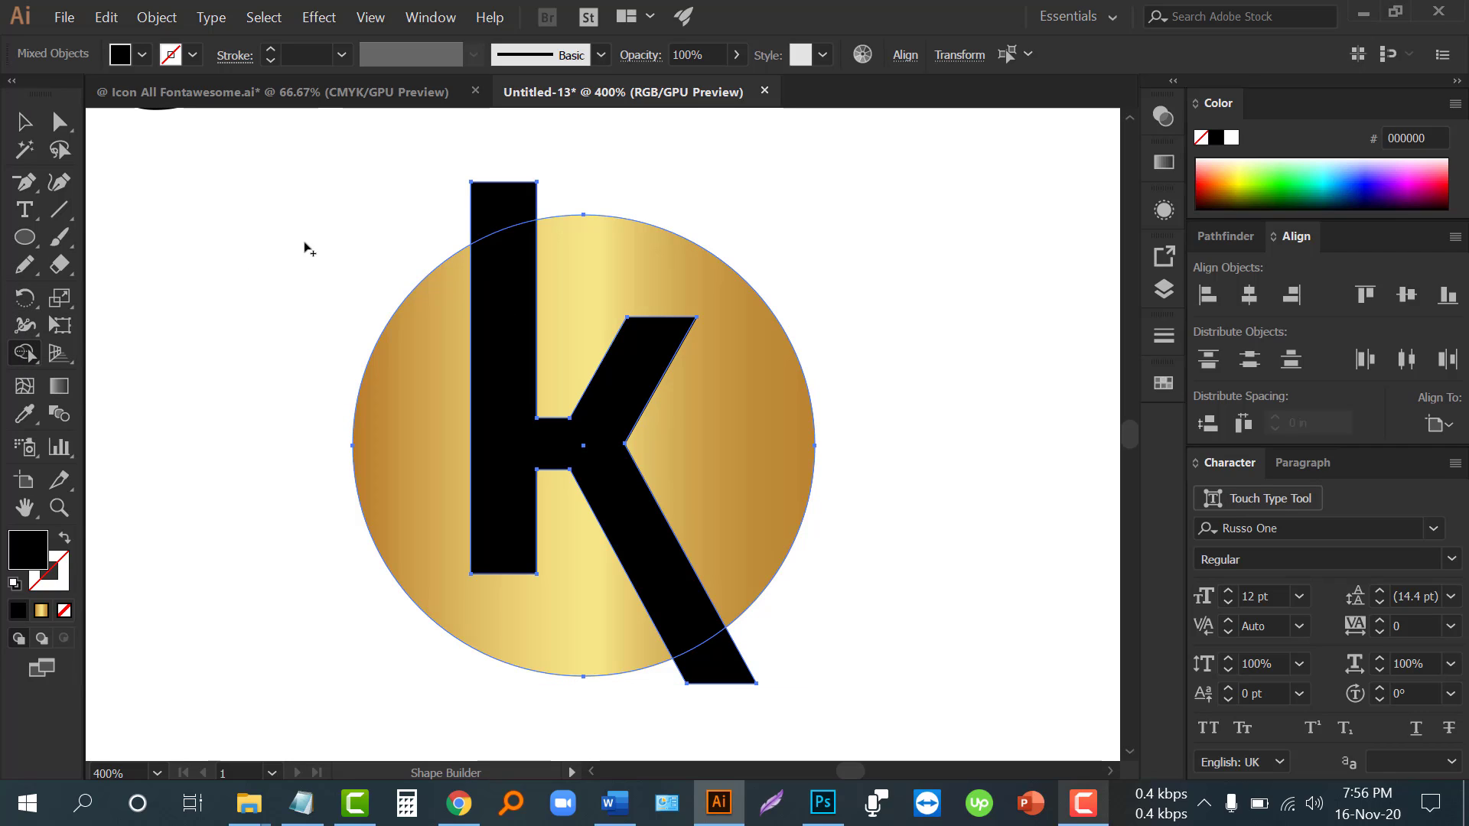
pyautogui.keyDown('alt'); pyautogui.click(494, 215); pyautogui.keyUp('alt')
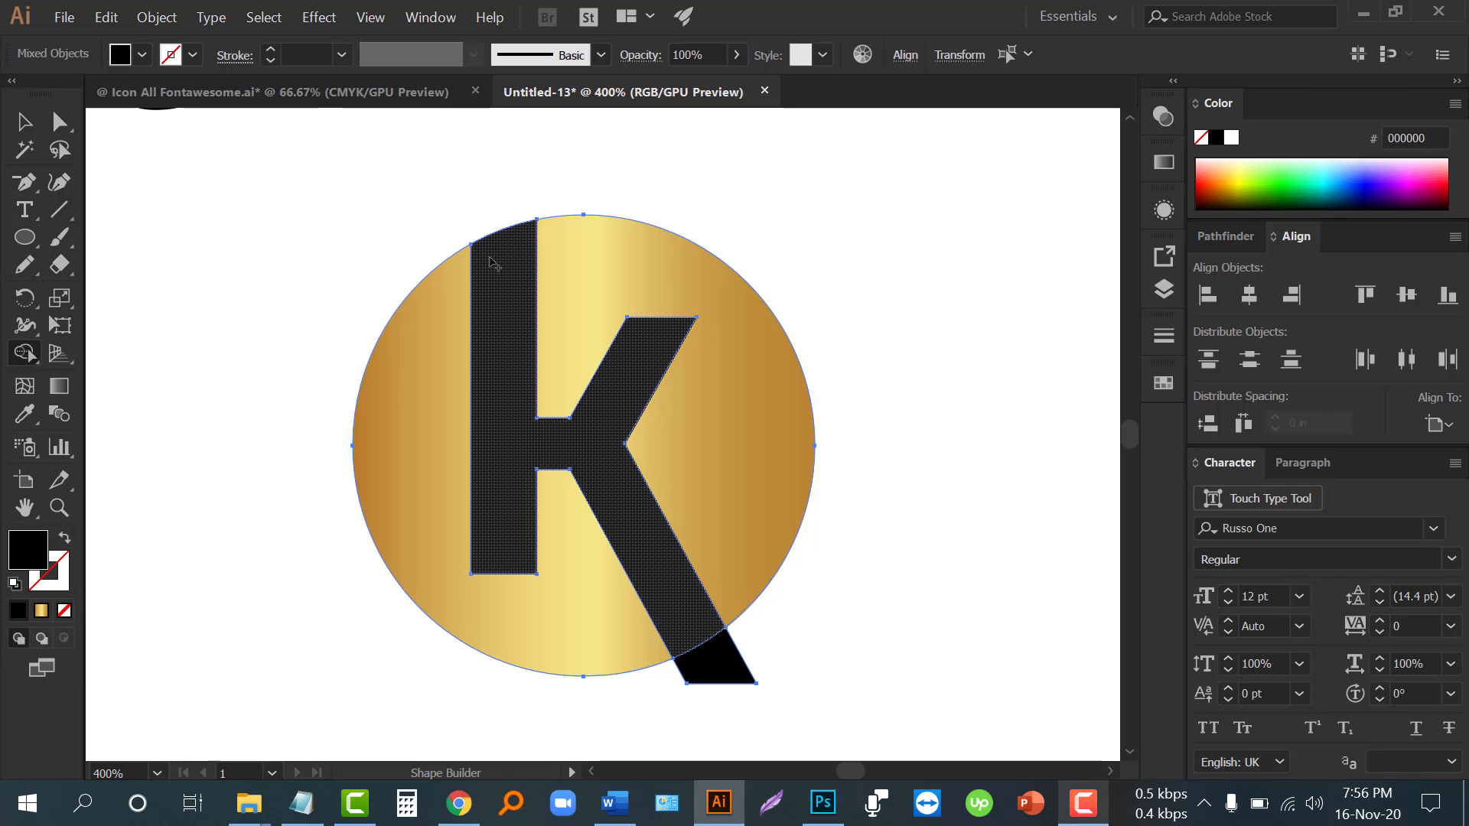
pyautogui.scroll(-1, 490, 268)
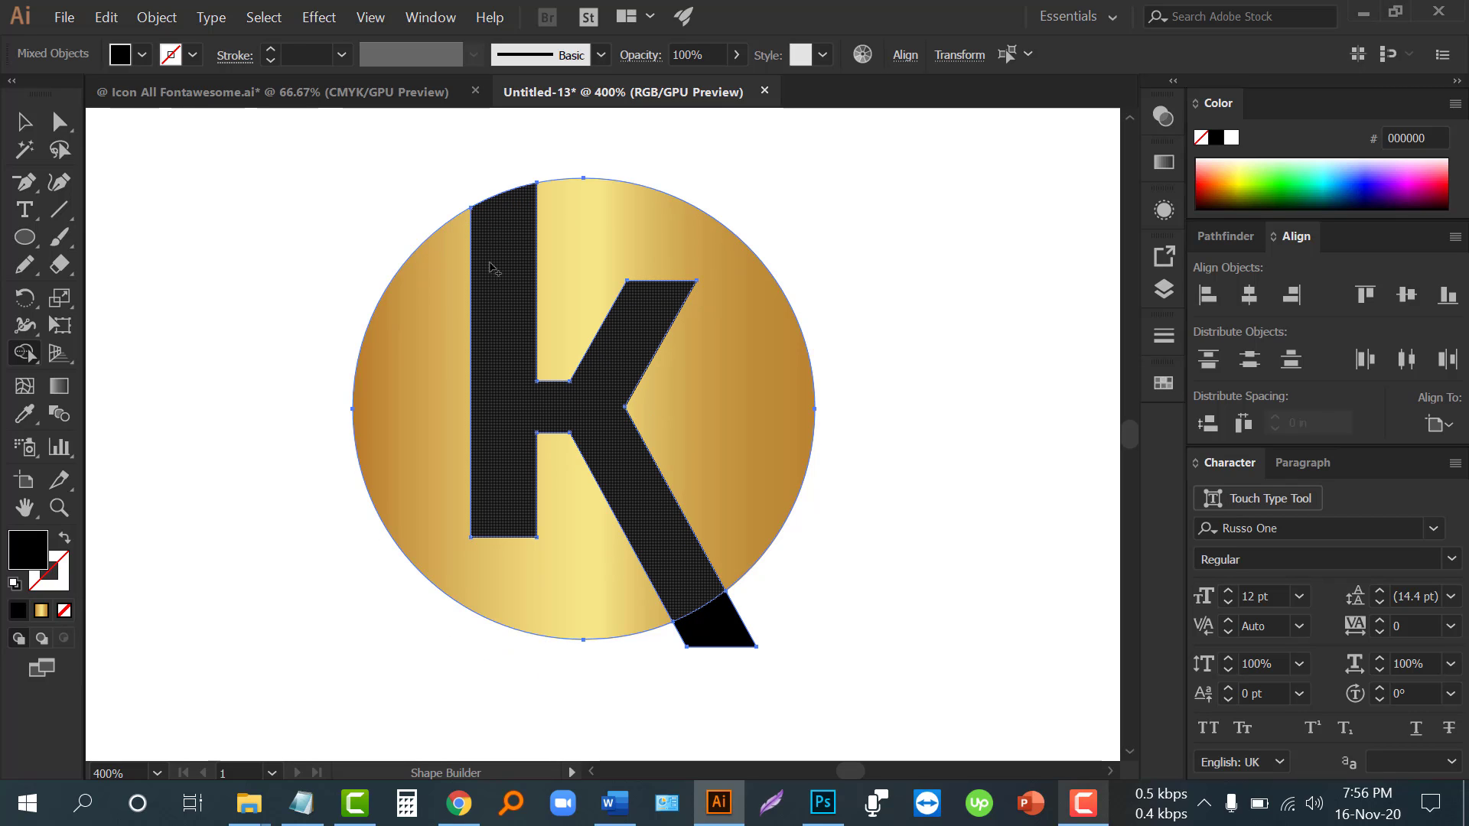
pyautogui.keyDown('alt'); pyautogui.click(733, 641); pyautogui.keyUp('alt')
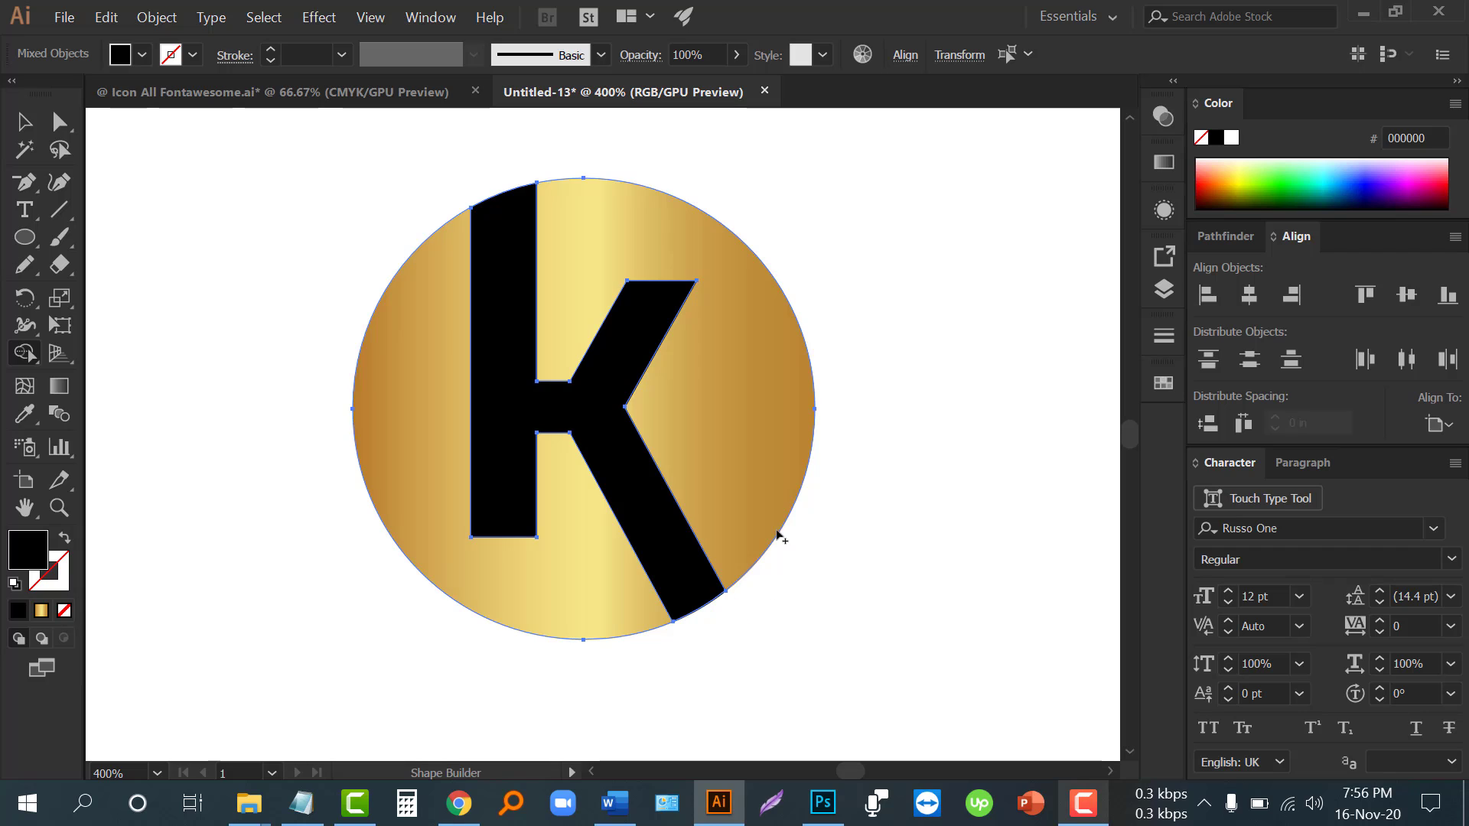
pyautogui.click(25, 122)
pyautogui.click(230, 334)
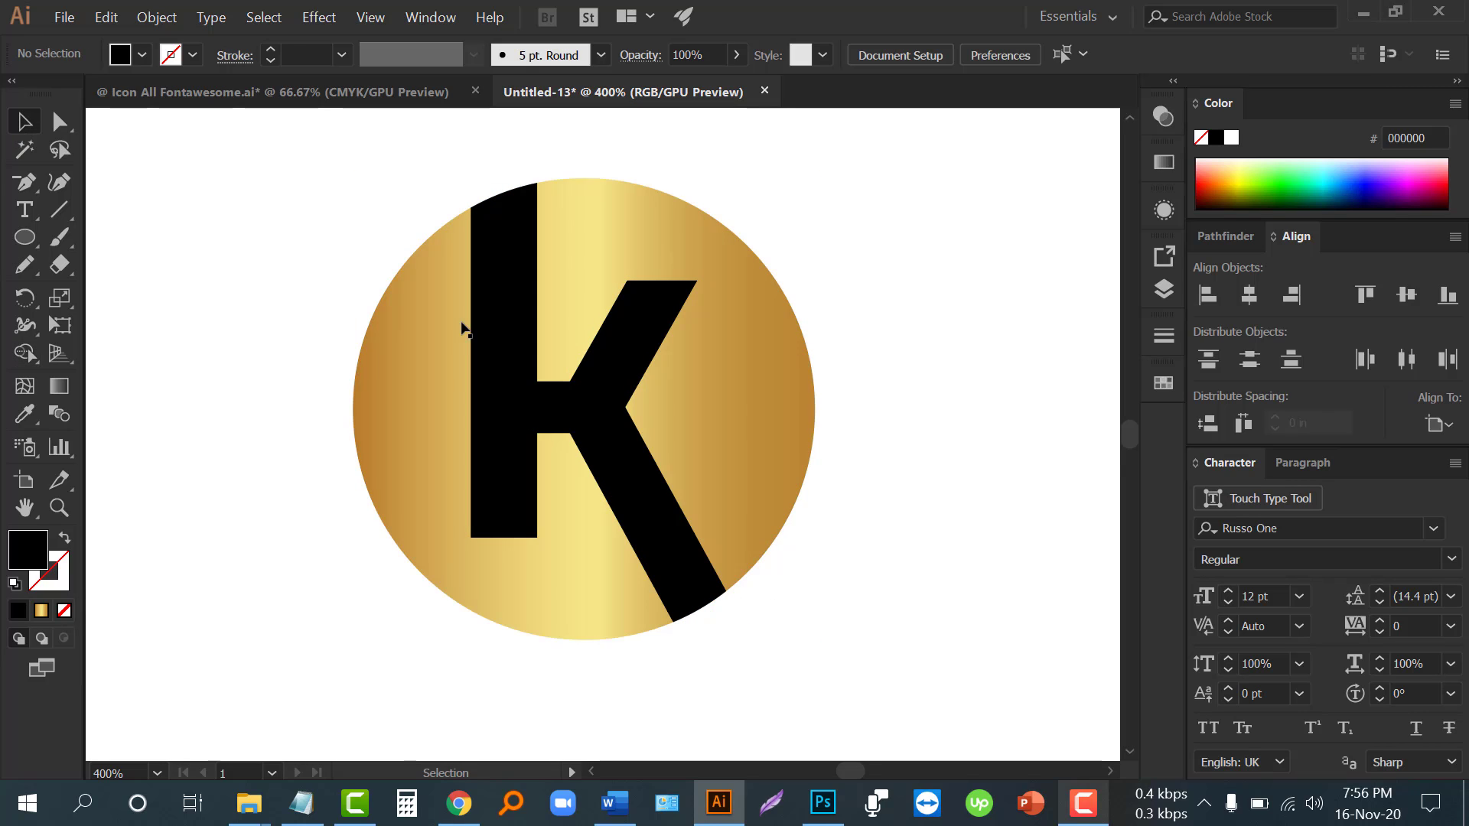
# Separate the region above and right of the K from the gold circle with the Shape Builder tool
pyautogui.moveTo(420, 170); pyautogui.dragTo(805, 402)
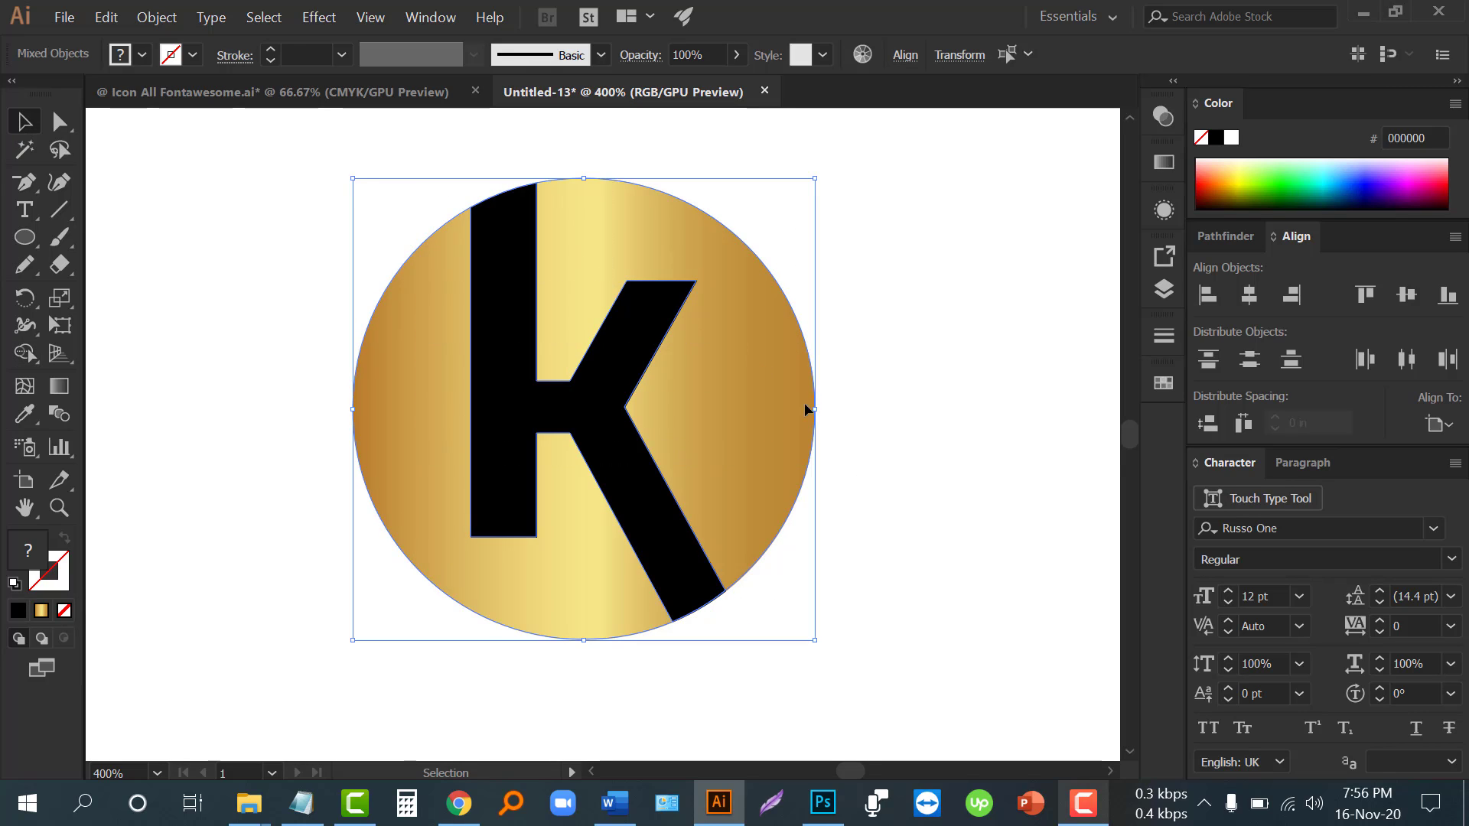
pyautogui.click(36, 356)
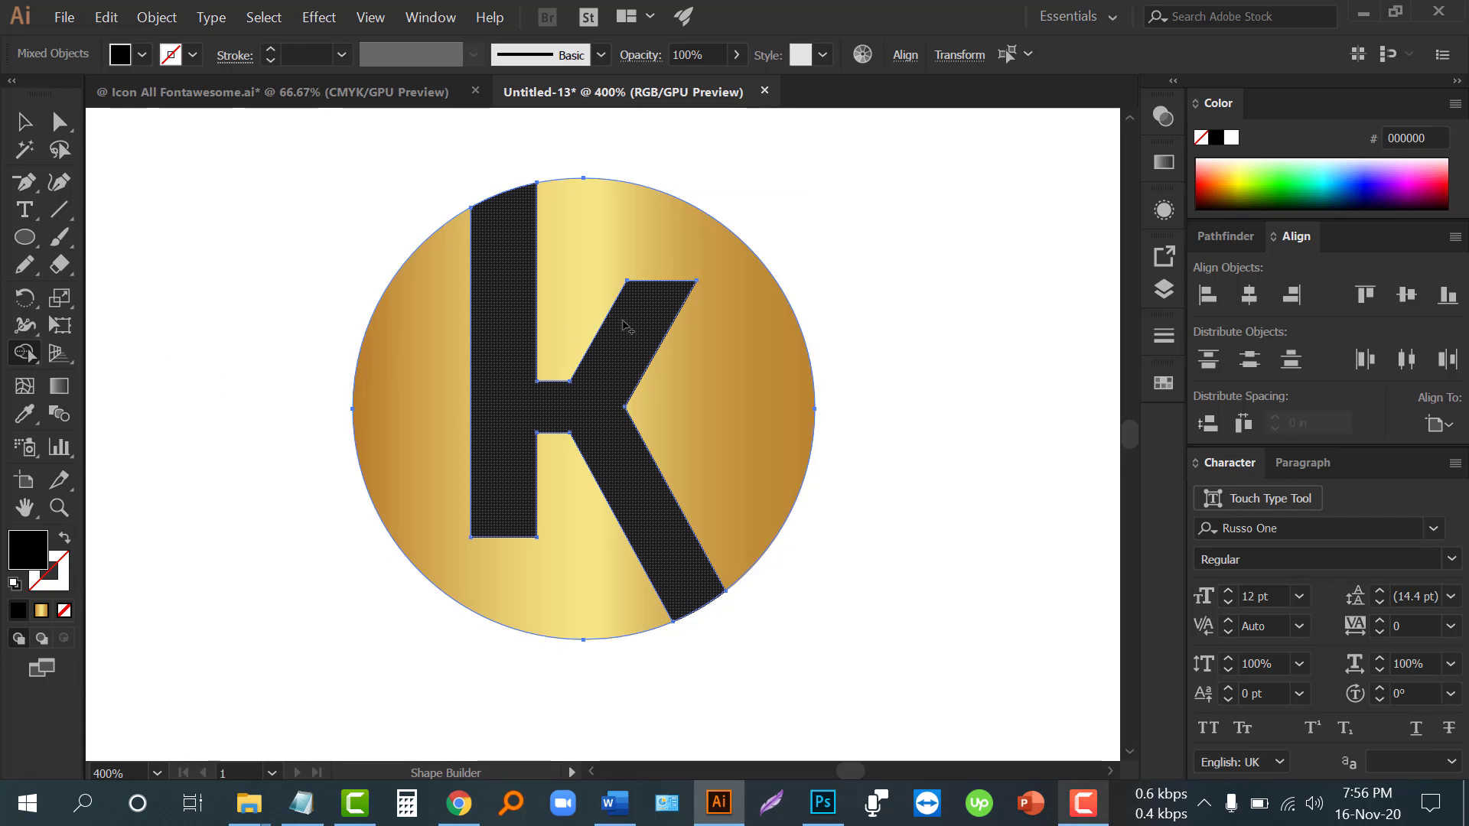
pyautogui.click(600, 255)
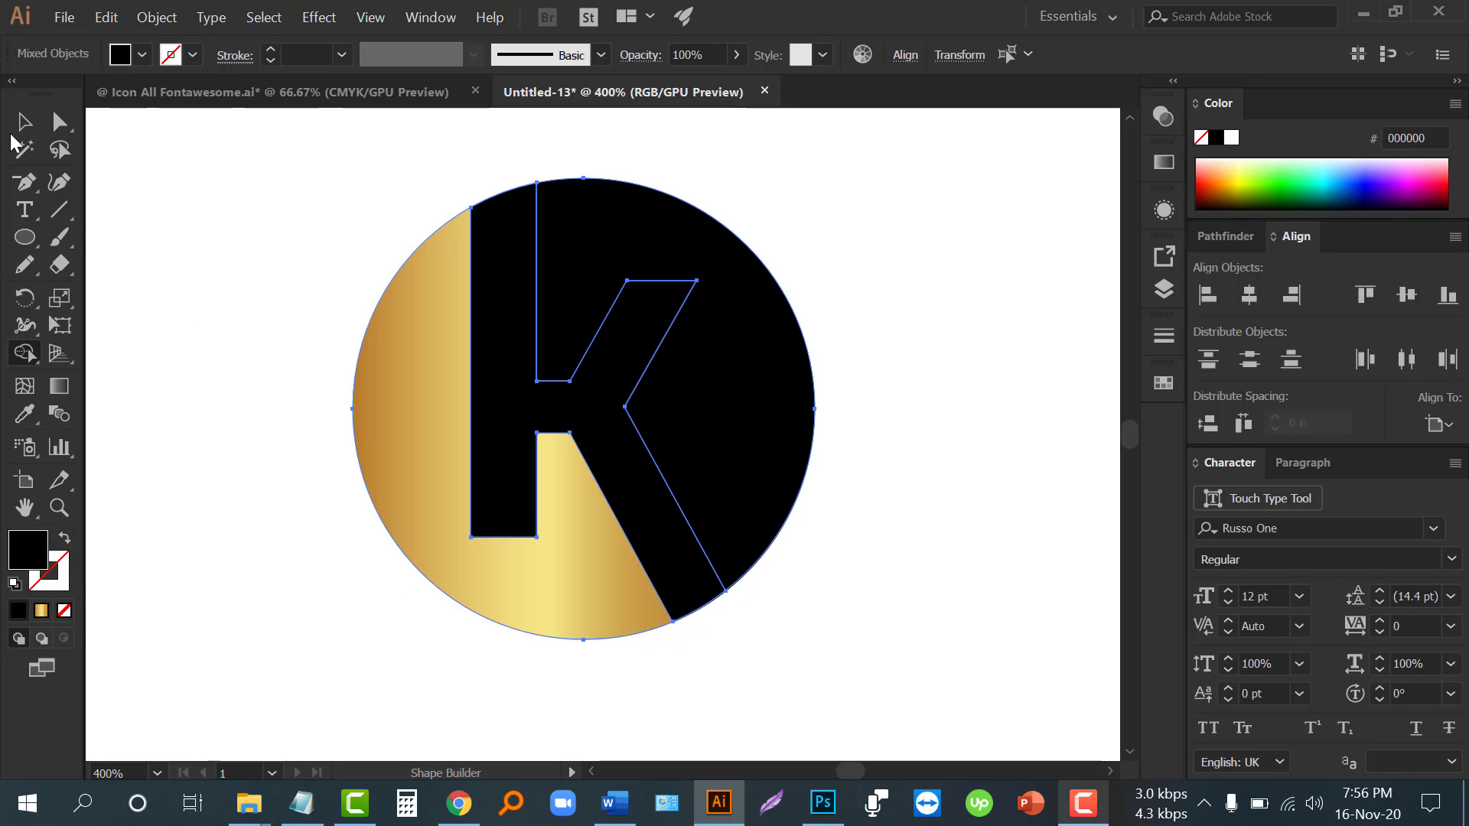
# Fill the separated right region of the circle with dark blue (2e3192)
pyautogui.click(23, 121)
pyautogui.click(206, 331)
pyautogui.click(649, 216)
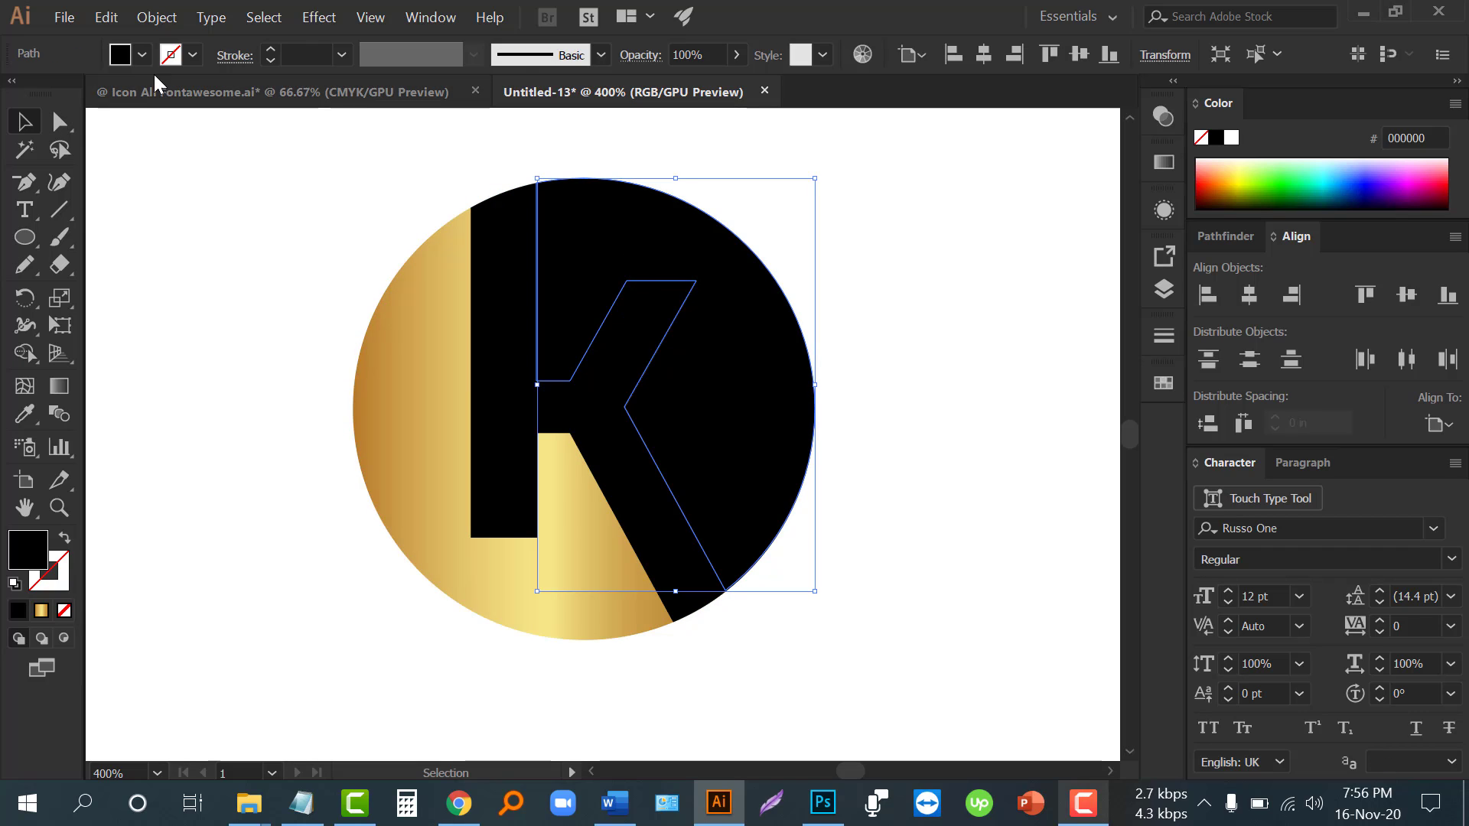
pyautogui.click(141, 54)
pyautogui.click(146, 99)
pyautogui.click(354, 454)
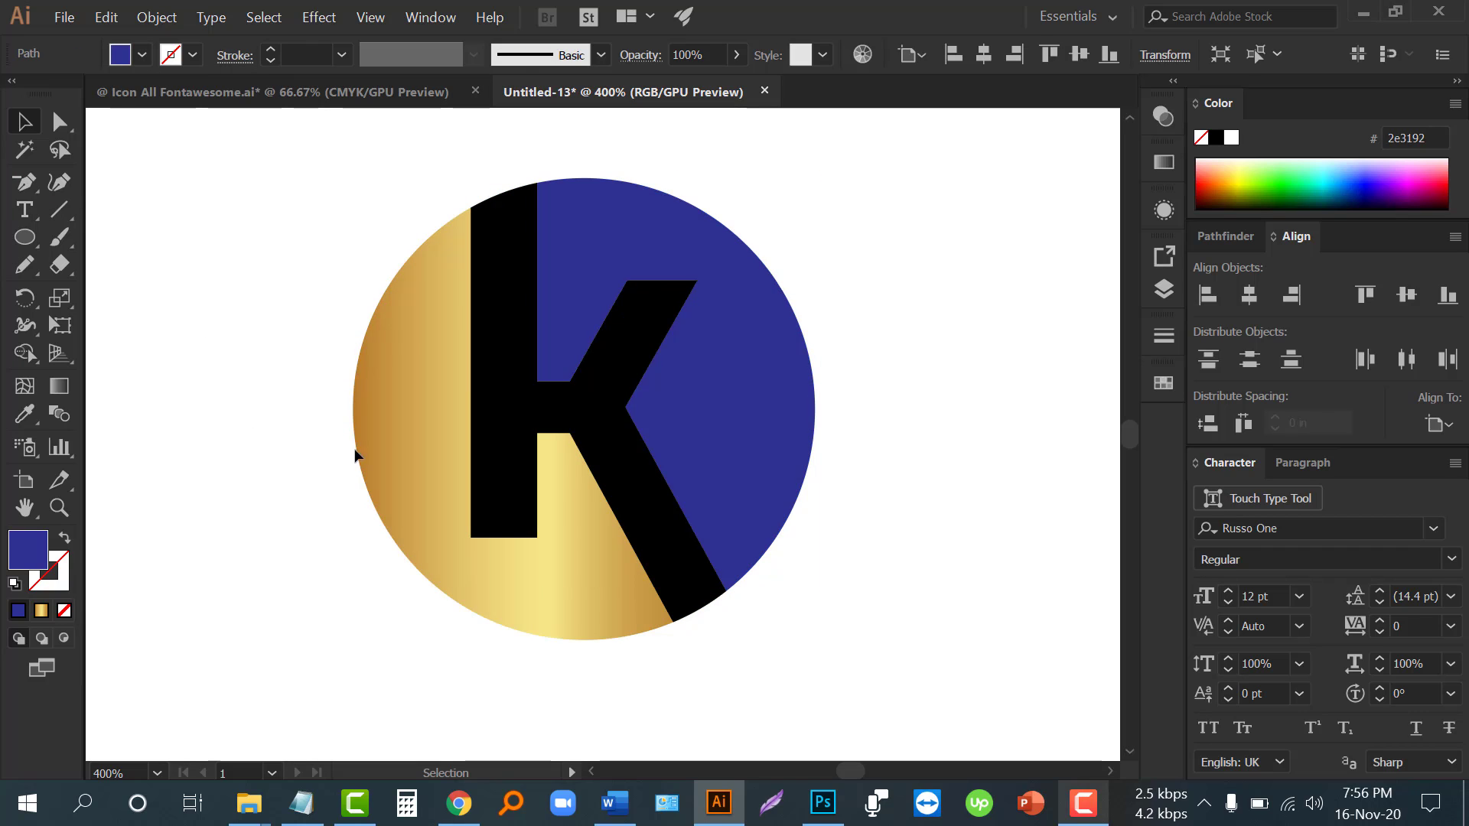
# Fill the circle's right region with the gray (939598) sampled from the gray square
pyautogui.scroll(-1, 750, 395)
pyautogui.moveTo(549, 428); pyautogui.dragTo(590, 439)
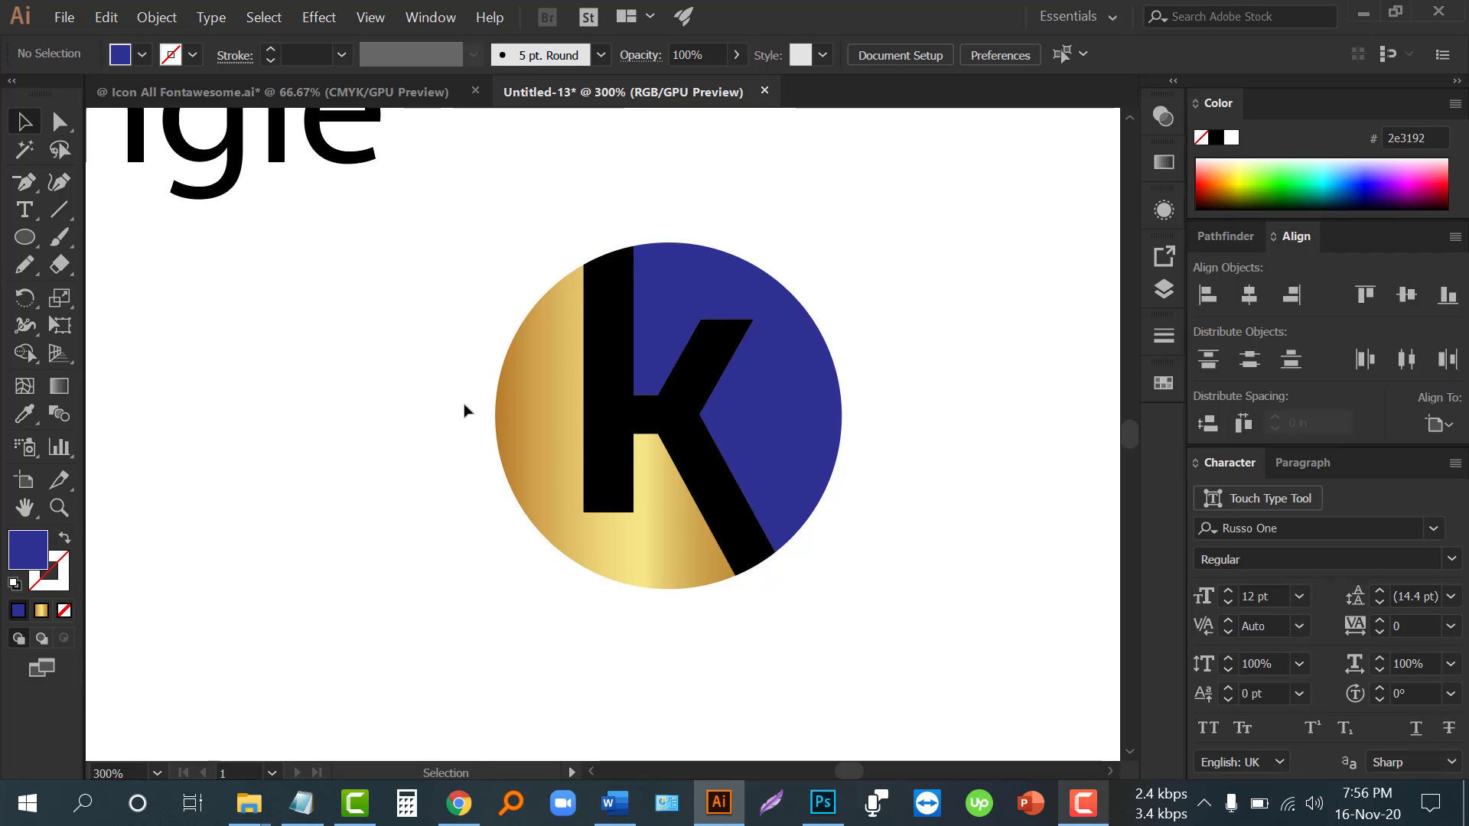
pyautogui.scroll(-1, 463, 411)
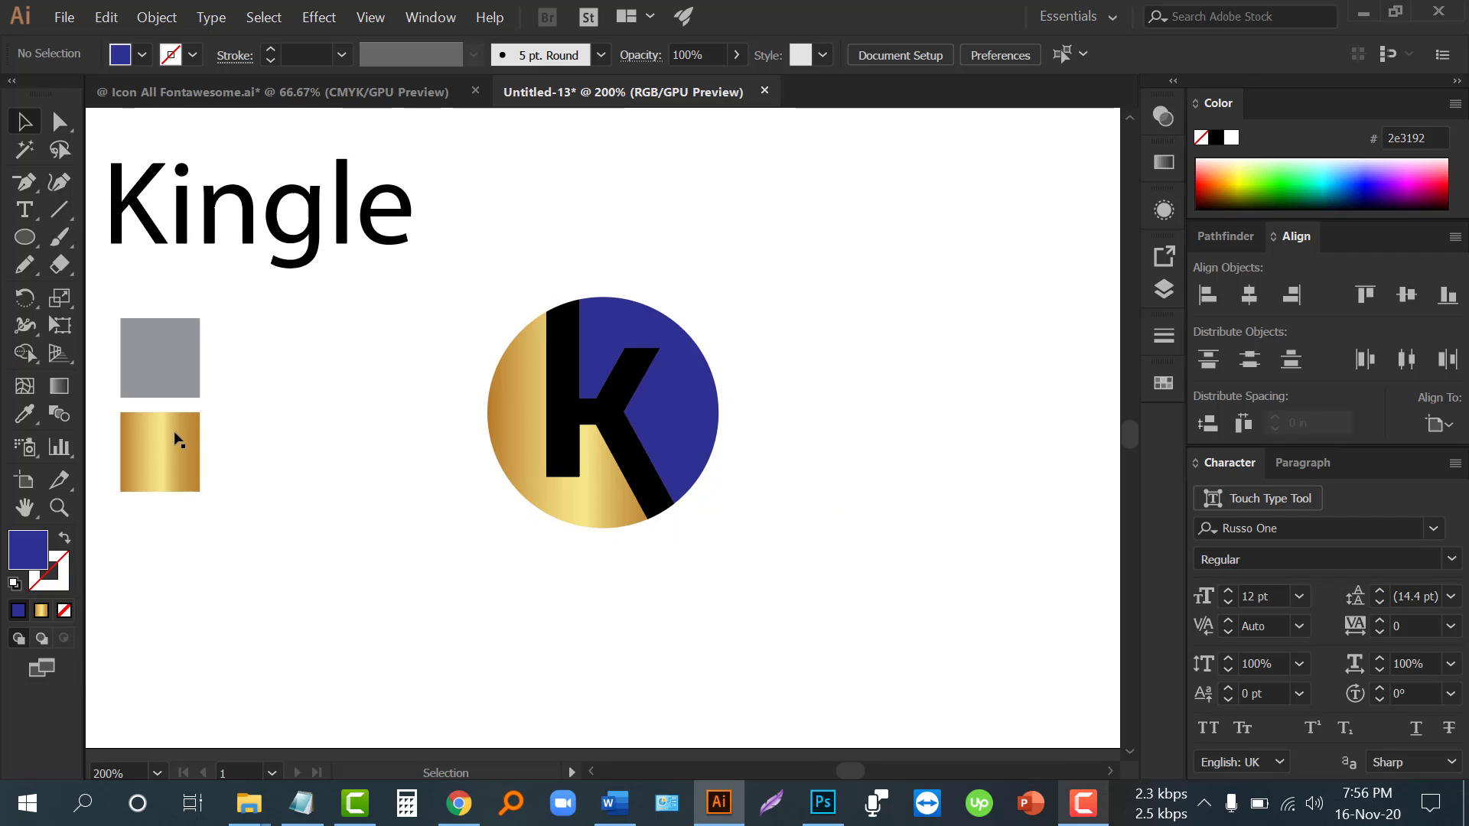
pyautogui.click(24, 414)
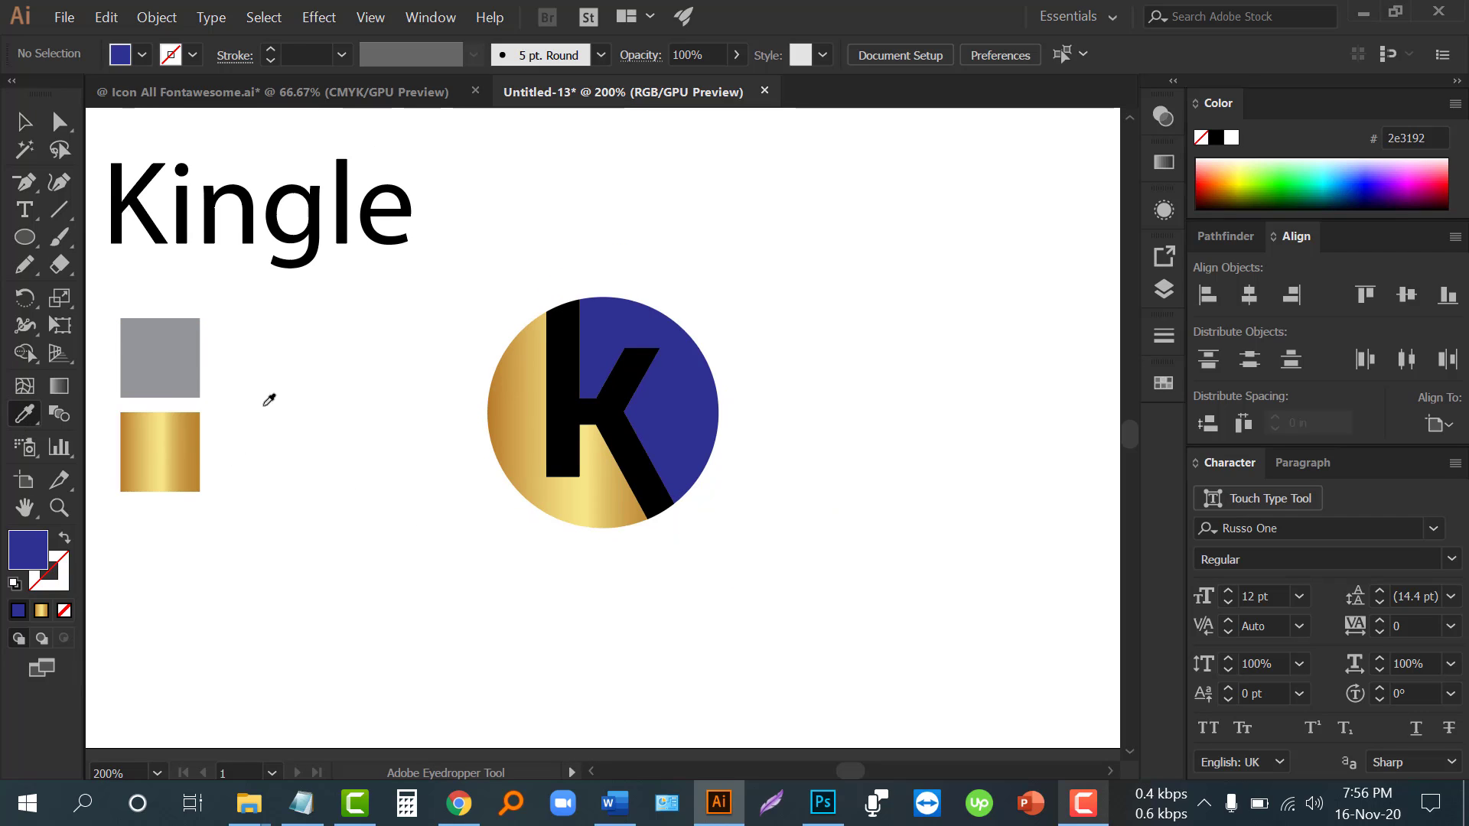
pyautogui.click(193, 349)
pyautogui.keyDown('alt'); pyautogui.click(617, 327); pyautogui.keyUp('alt')
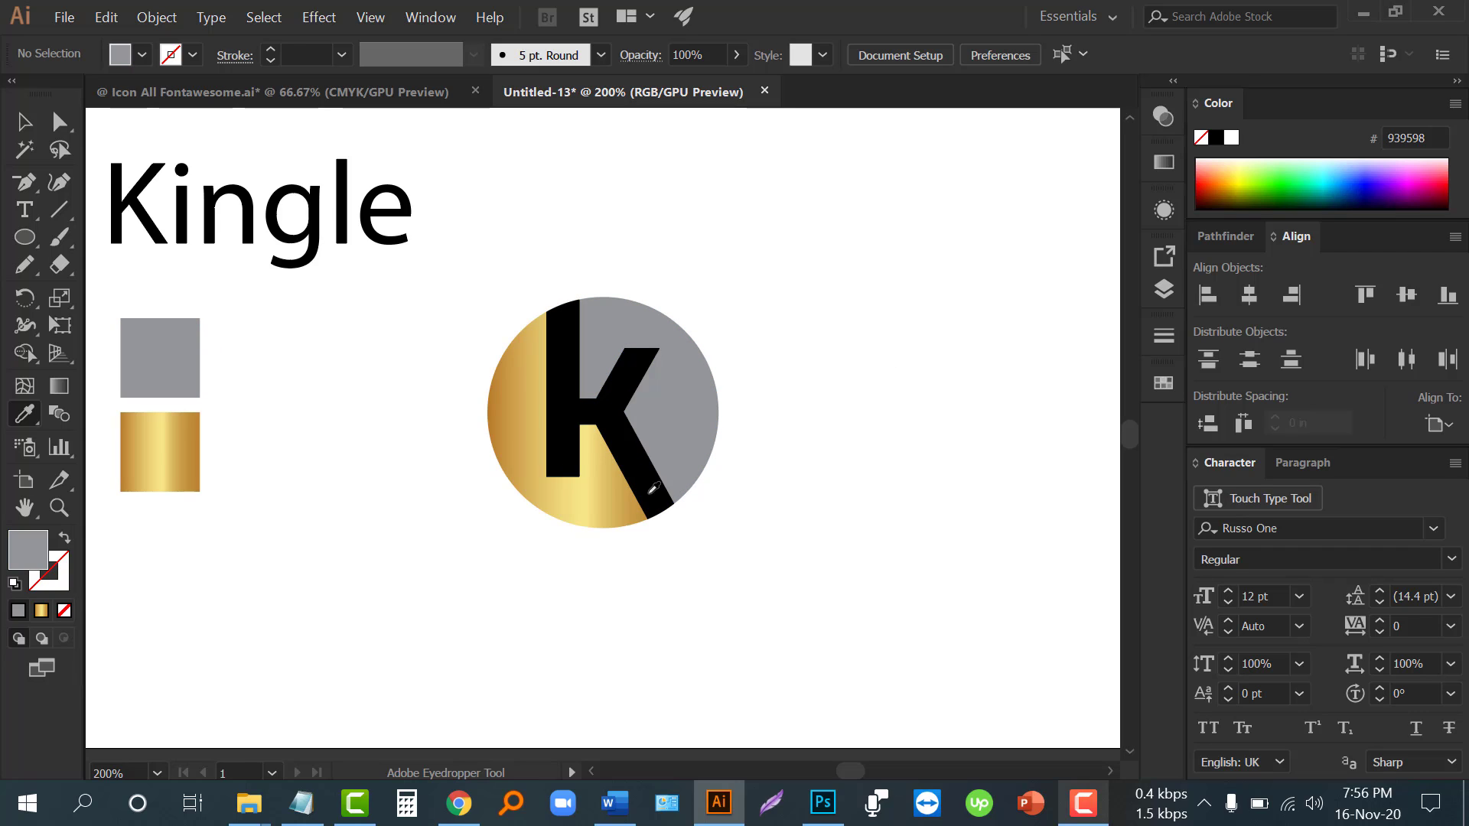
# Fill the K inside the circle with white
pyautogui.click(25, 121)
pyautogui.click(635, 489)
pyautogui.scroll(1, 635, 490)
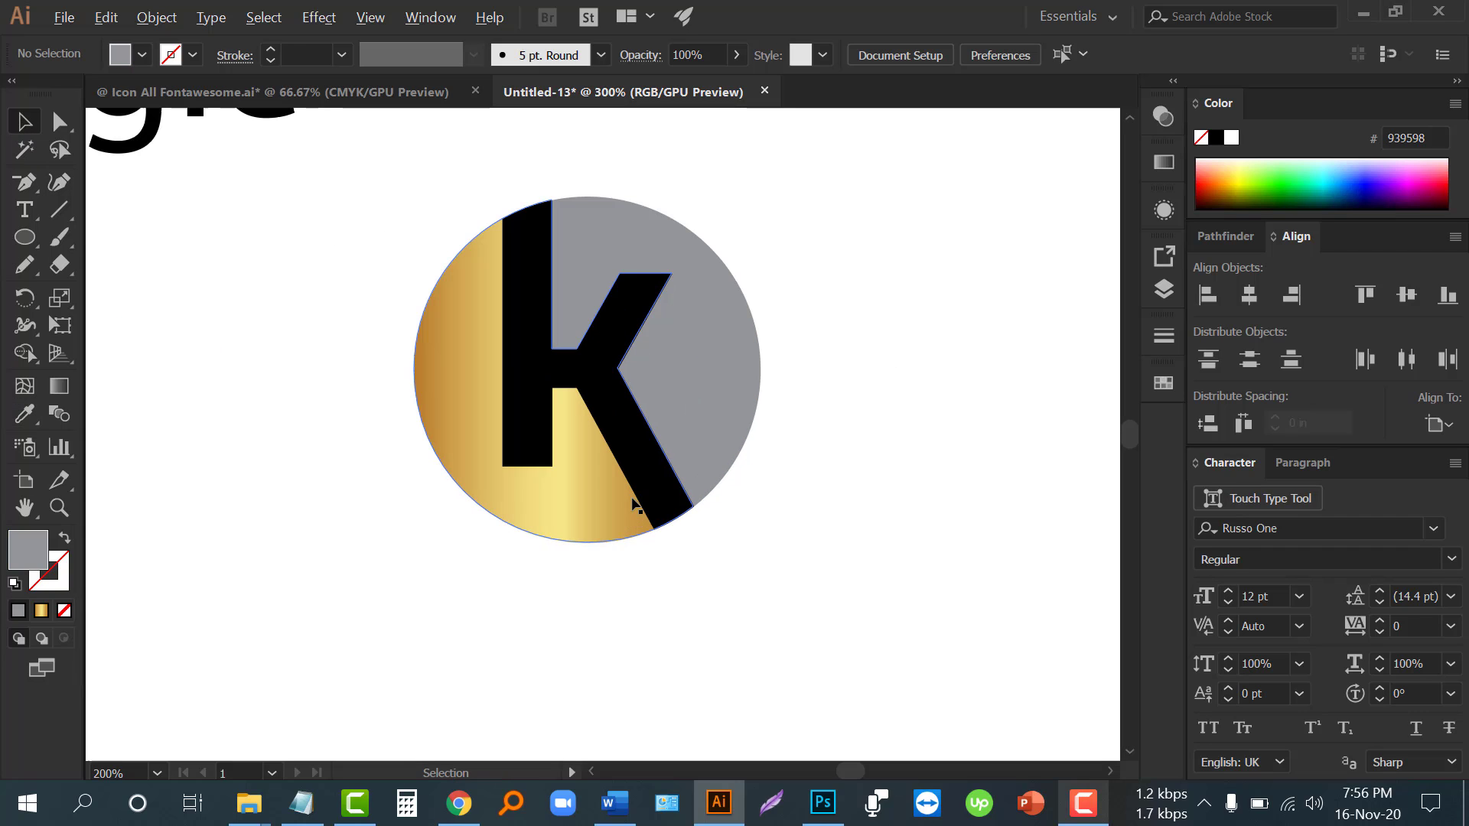
pyautogui.click(632, 426)
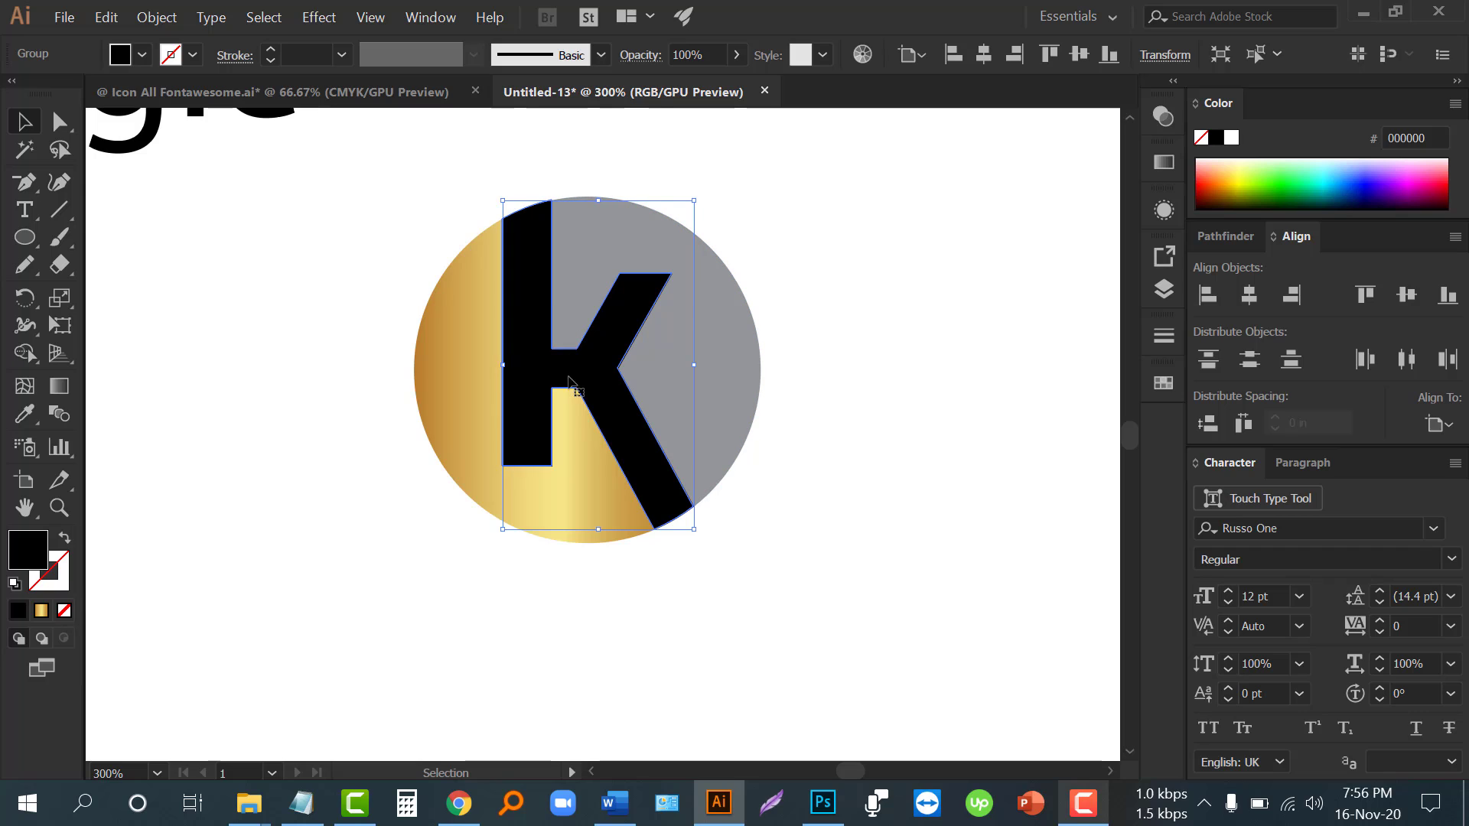
pyautogui.click(142, 55)
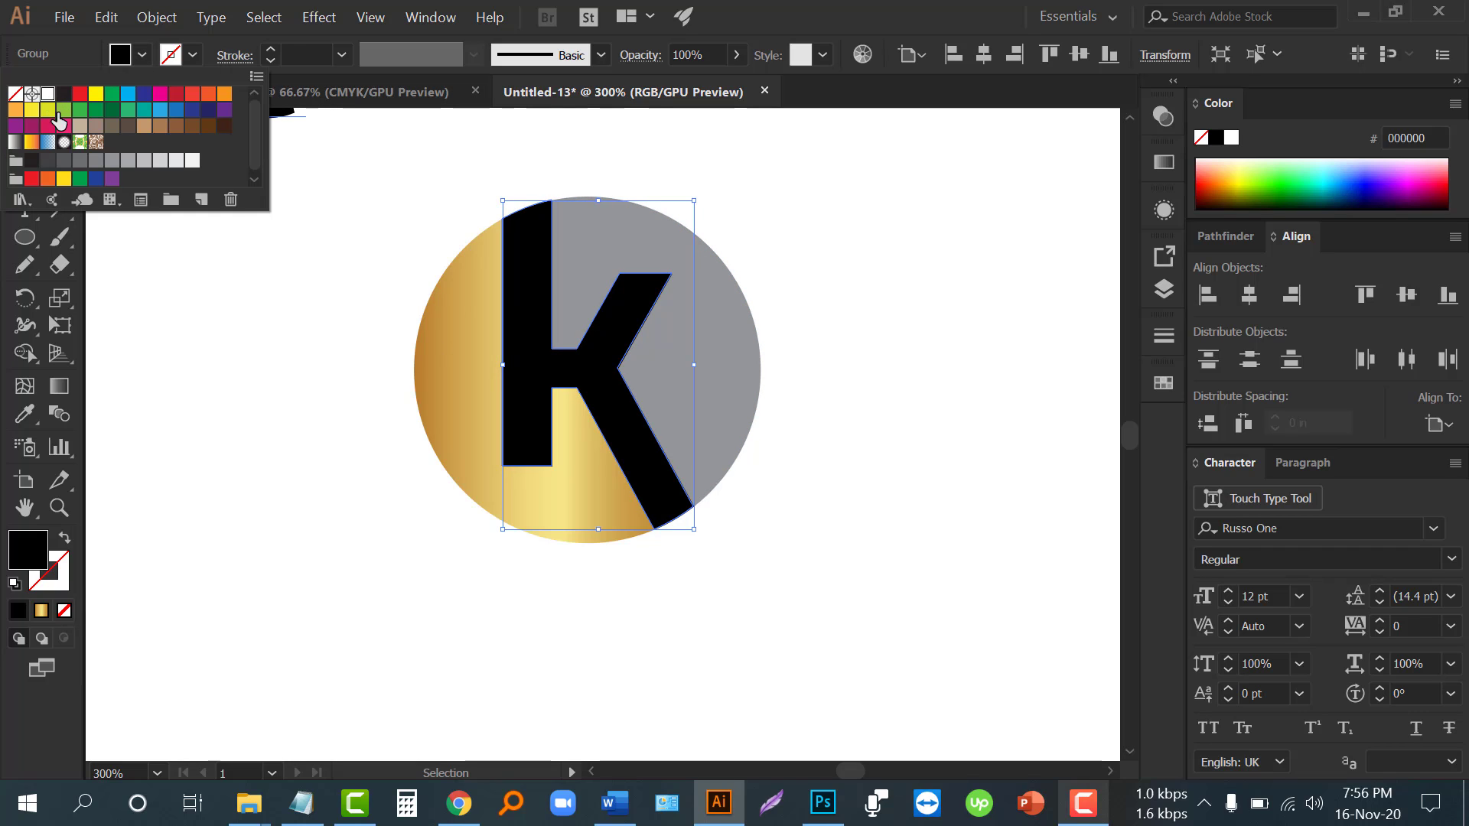
pyautogui.click(43, 100)
pyautogui.click(318, 479)
pyautogui.scroll(-1, 589, 595)
pyautogui.scroll(-1, 586, 605)
pyautogui.scroll(1, 587, 608)
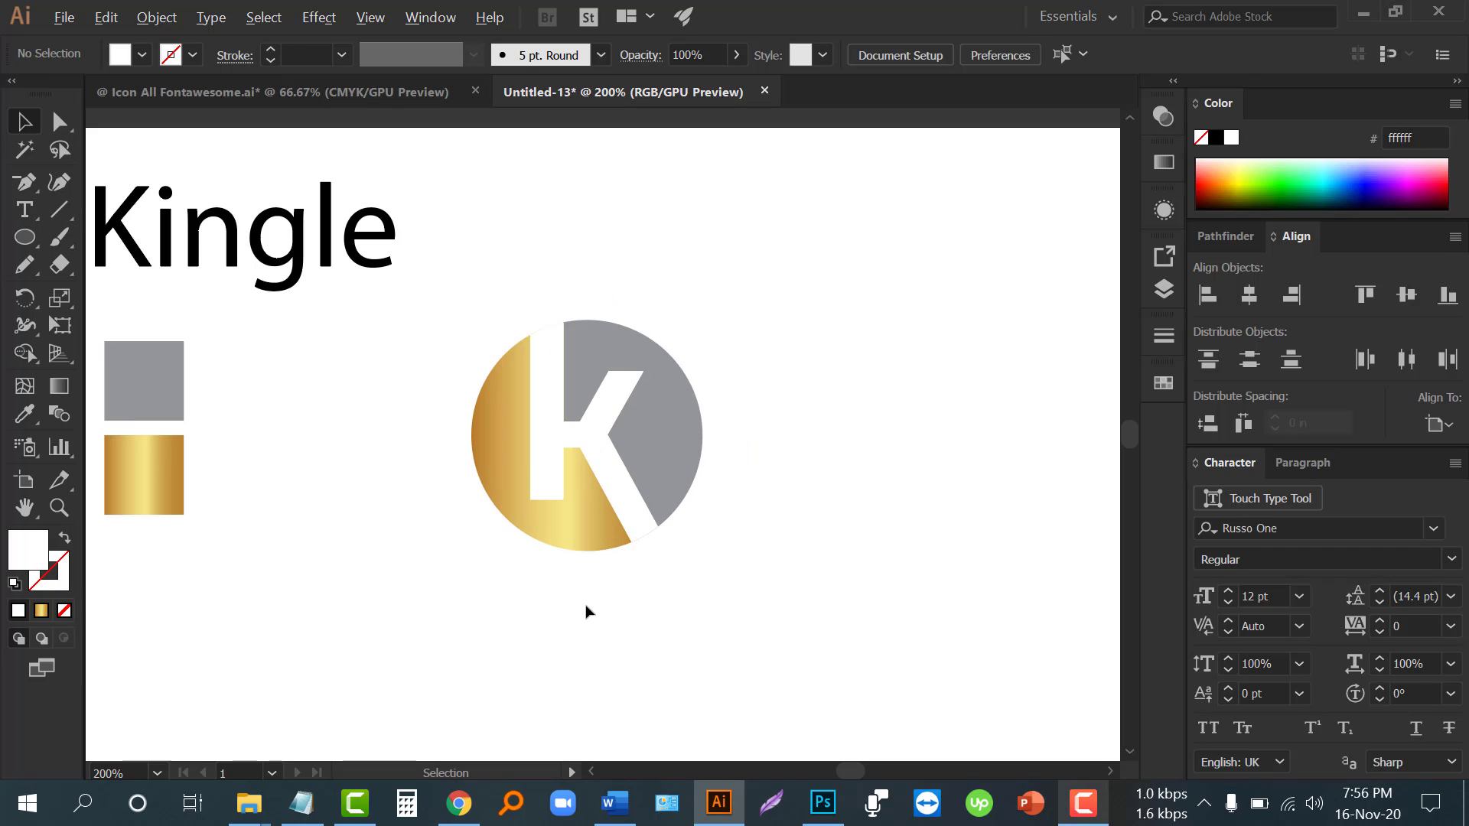
# Draw an ellipse over the logo and adjust its sides and lower edge to match the logo circle's outline
pyautogui.scroll(1, 667, 579)
pyautogui.scroll(1, 658, 535)
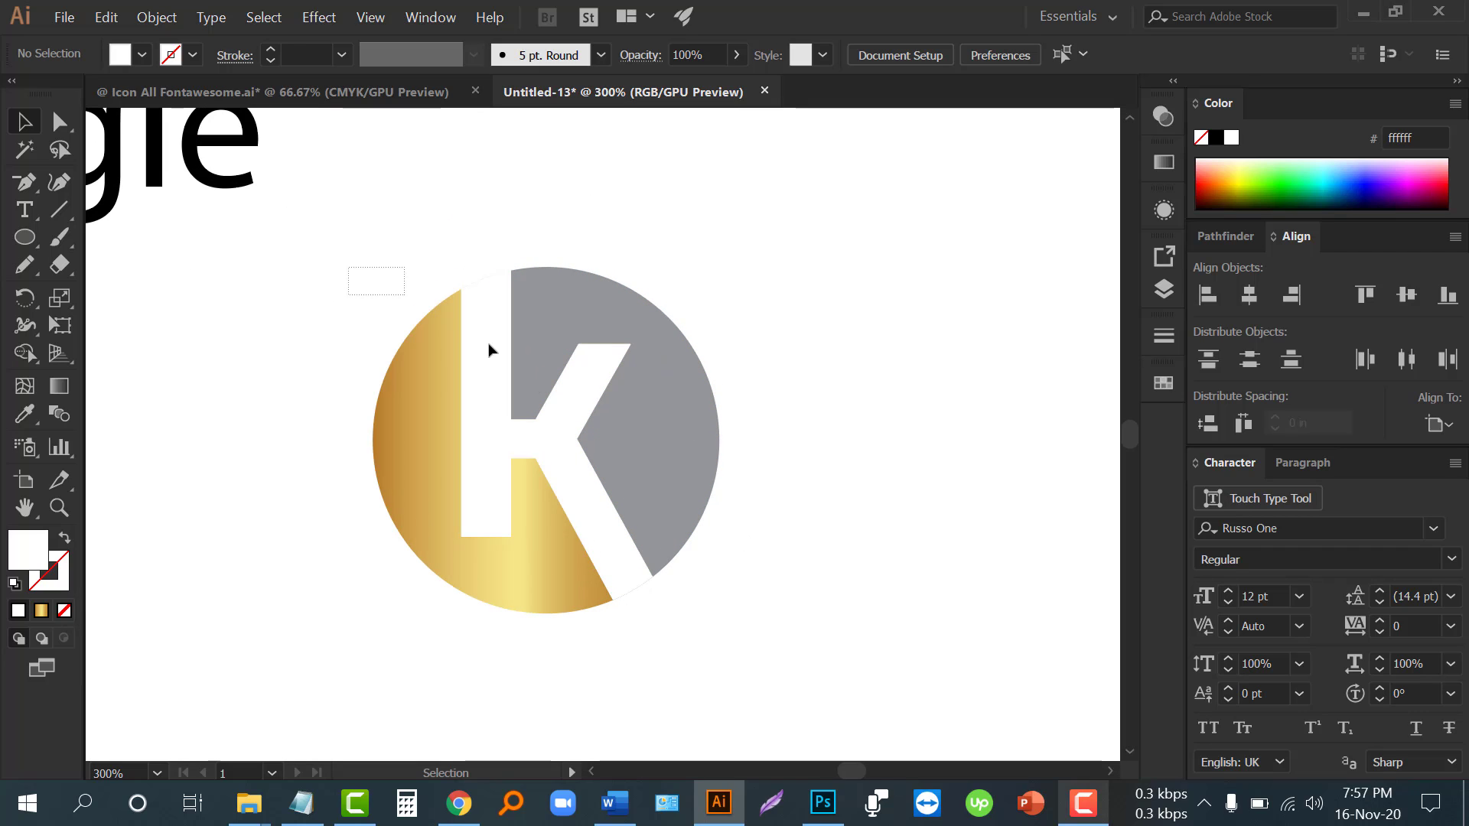
pyautogui.moveTo(490, 350); pyautogui.dragTo(723, 616)
pyautogui.click(32, 231)
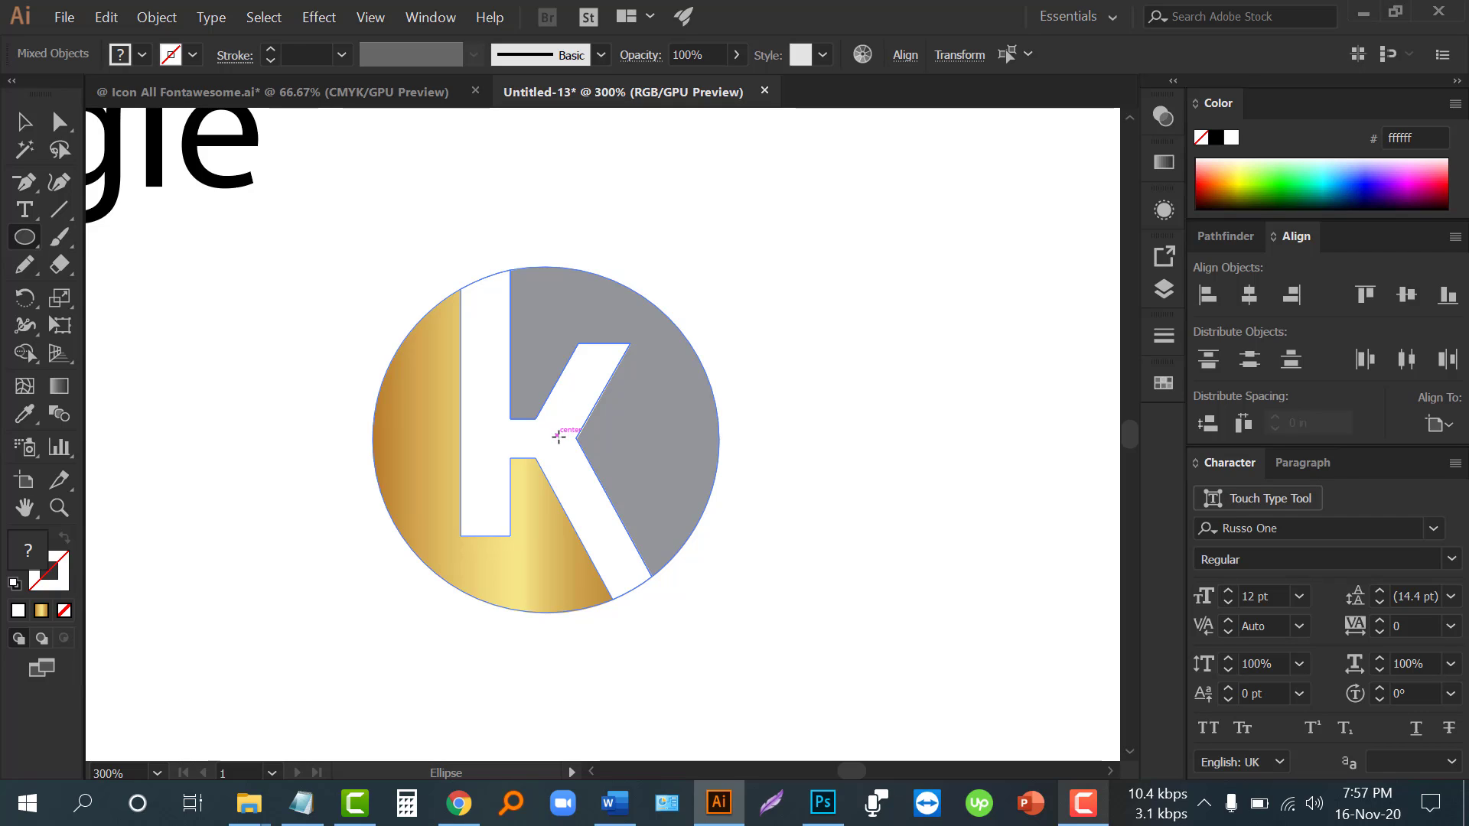
pyautogui.moveTo(558, 437); pyautogui.dragTo(719, 548)
pyautogui.moveTo(395, 435); pyautogui.dragTo(372, 435)
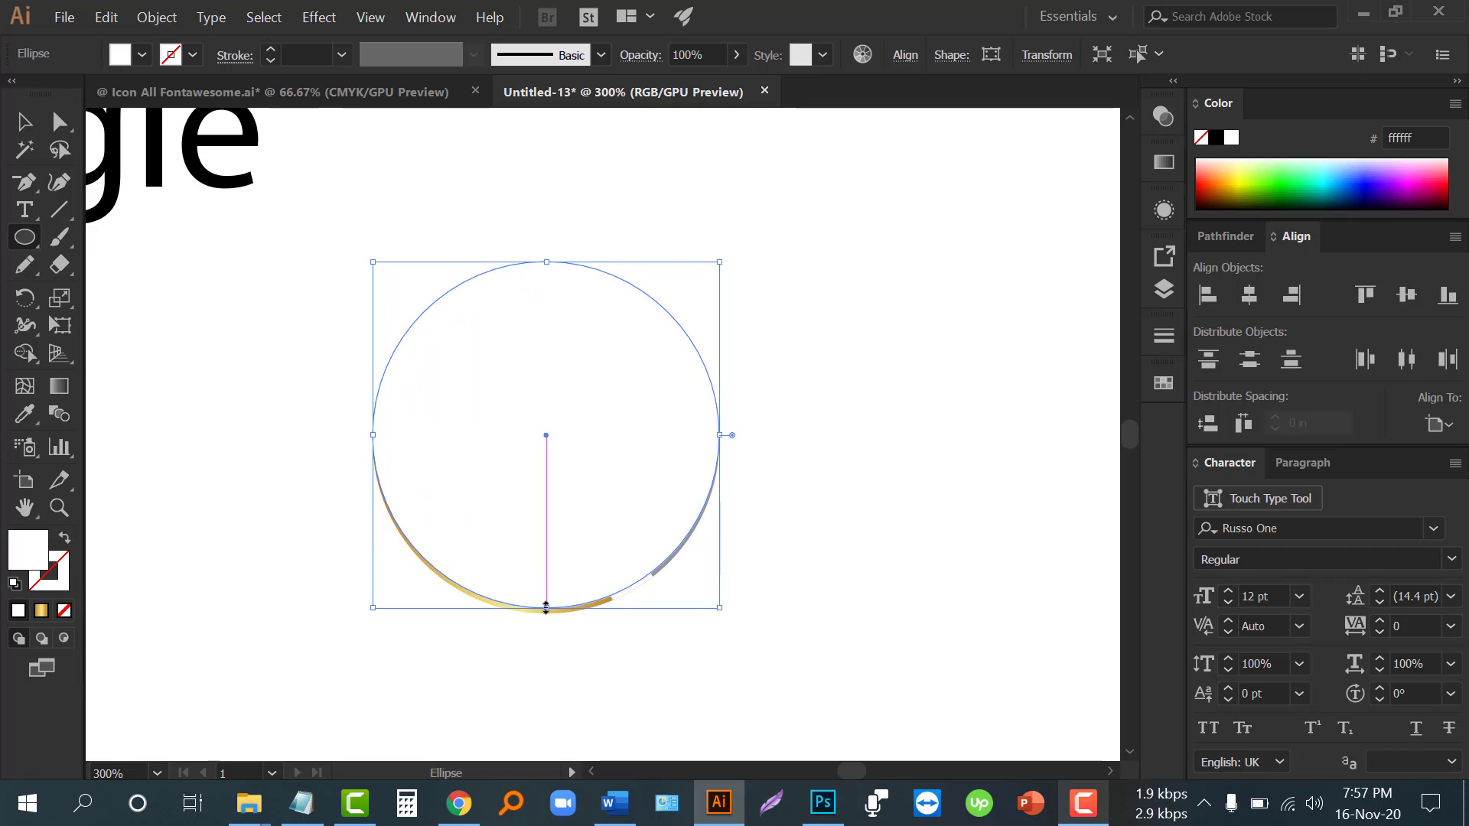
pyautogui.moveTo(546, 608); pyautogui.dragTo(545, 612)
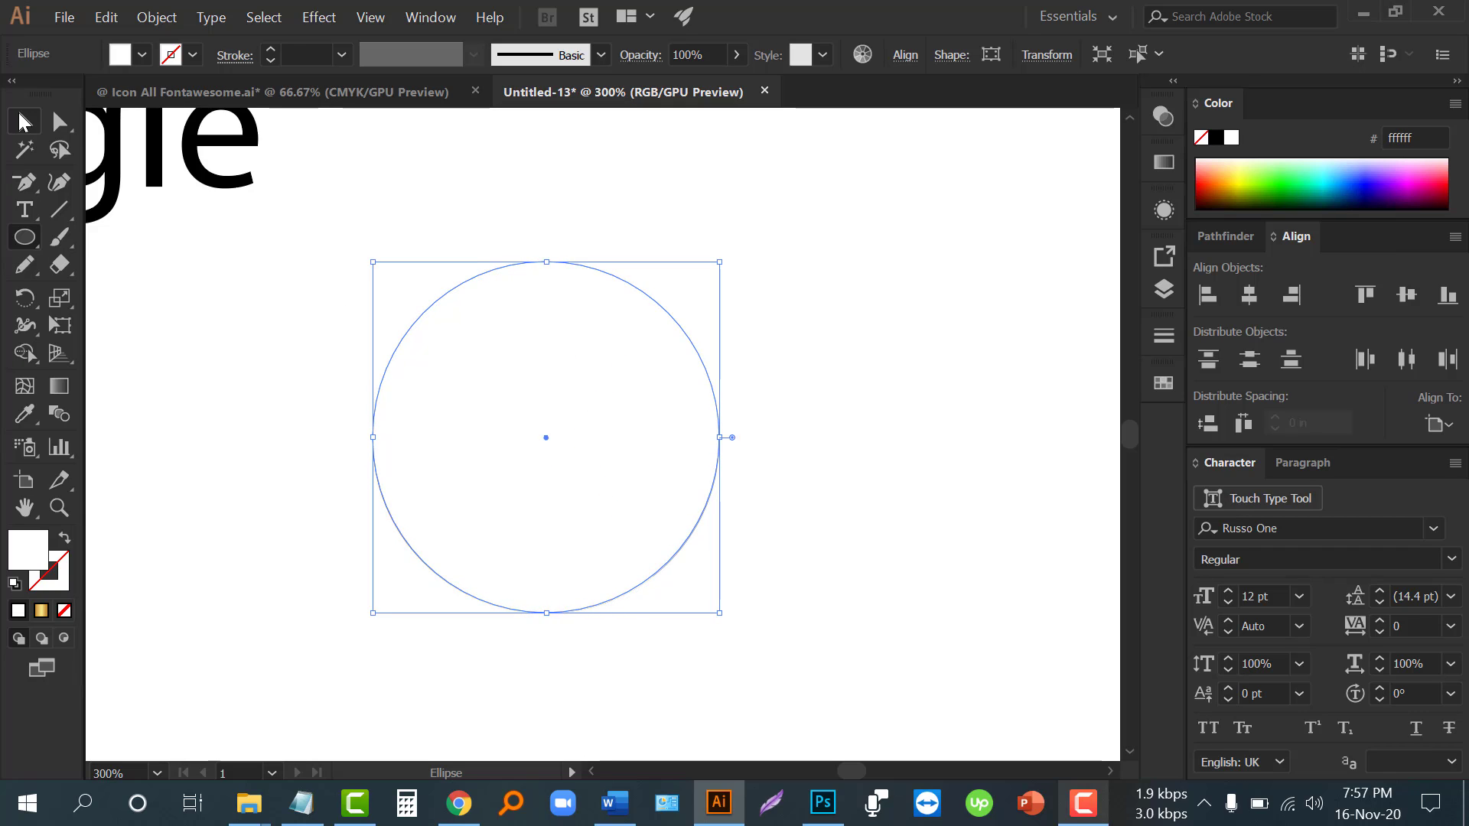
# Swap the new ellipse's fill and stroke so it has no fill, and color its stroke black
pyautogui.click(23, 121)
pyautogui.click(65, 541)
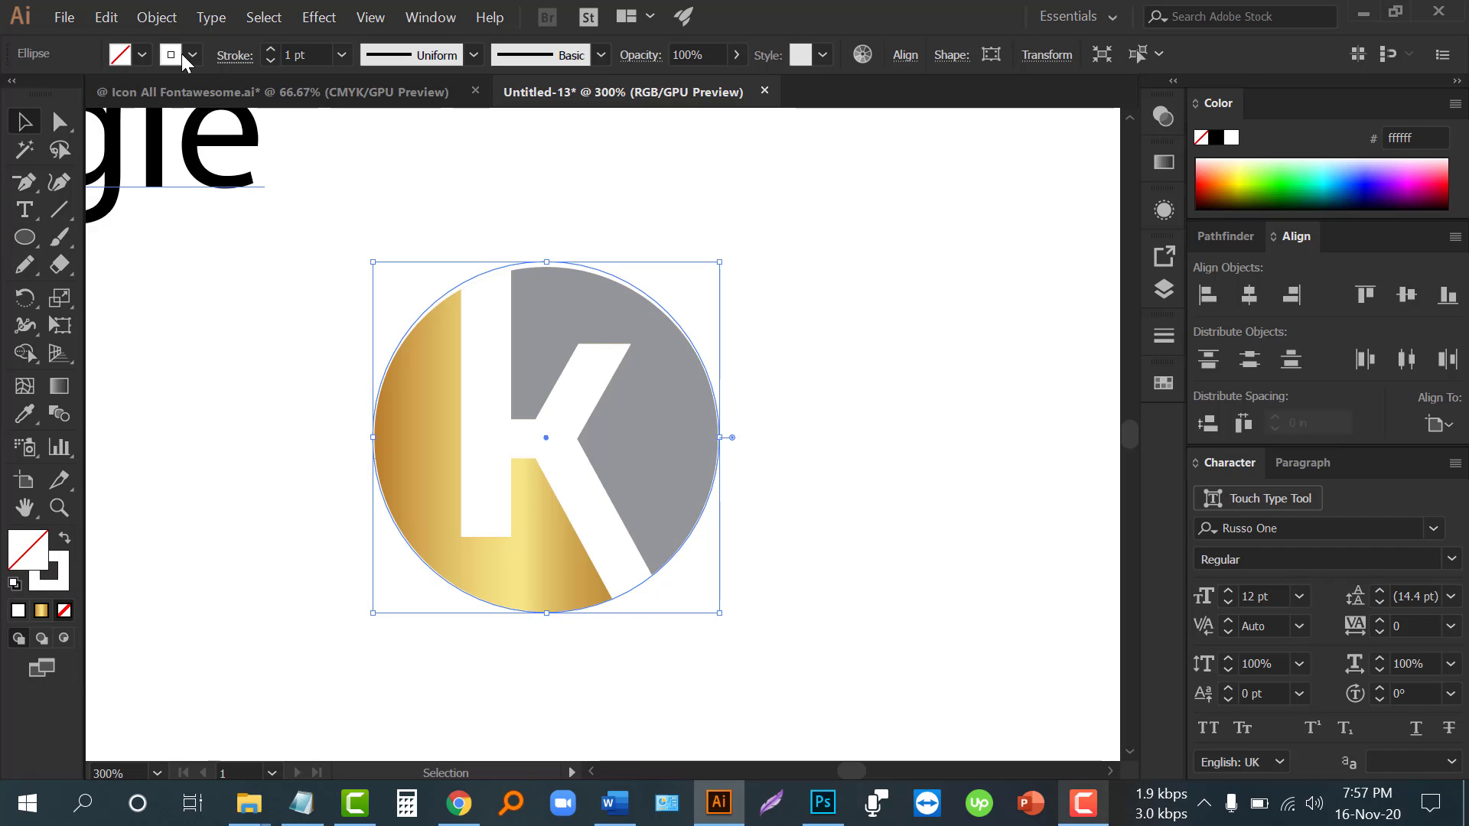
pyautogui.click(191, 55)
pyautogui.click(63, 97)
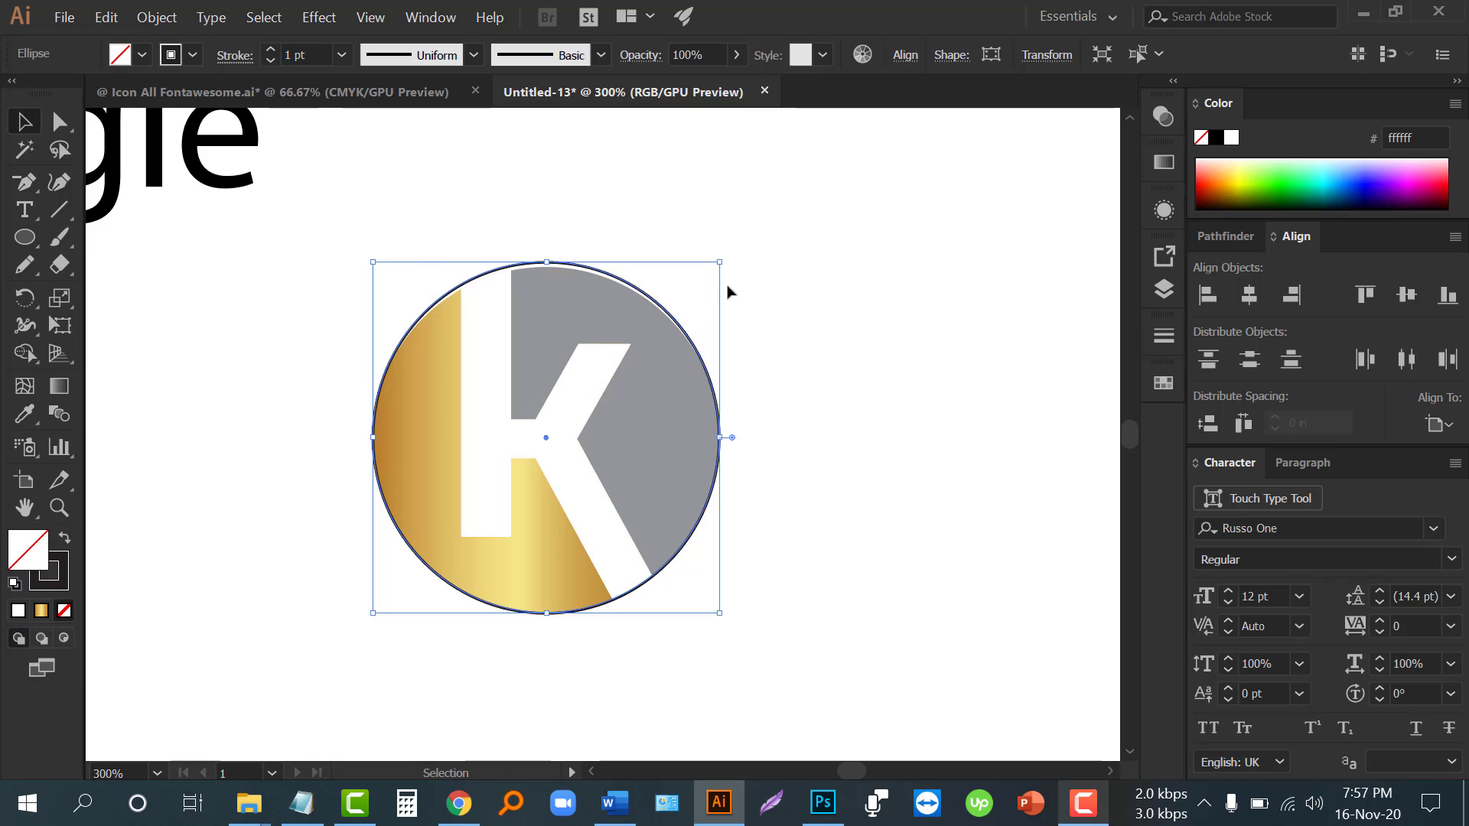
# Resize the black outline so it fits exactly along the logo circle's edges
pyautogui.scroll(1, 700, 309)
pyautogui.moveTo(727, 249); pyautogui.dragTo(720, 255)
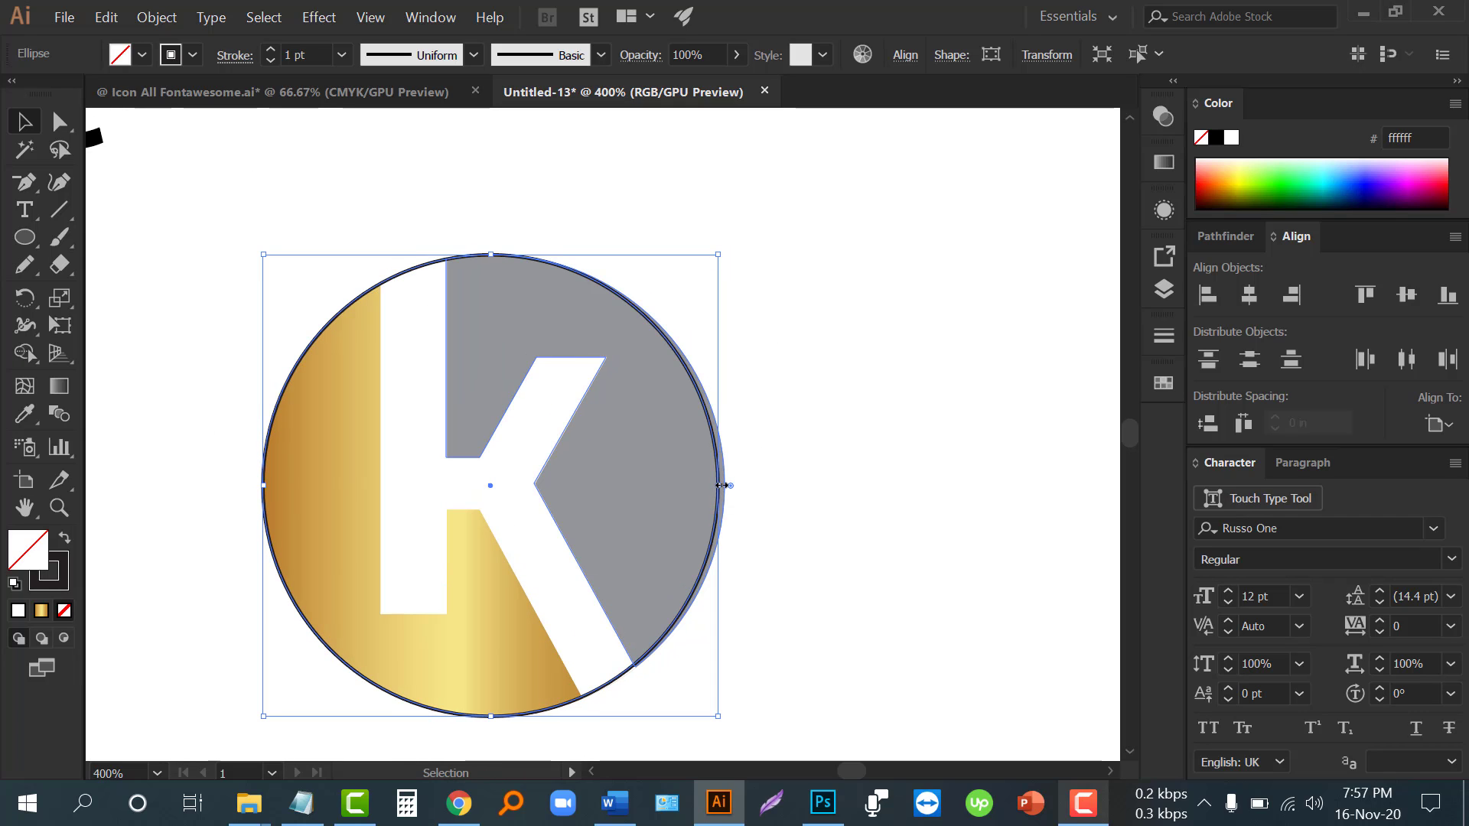
pyautogui.moveTo(722, 485); pyautogui.dragTo(726, 485)
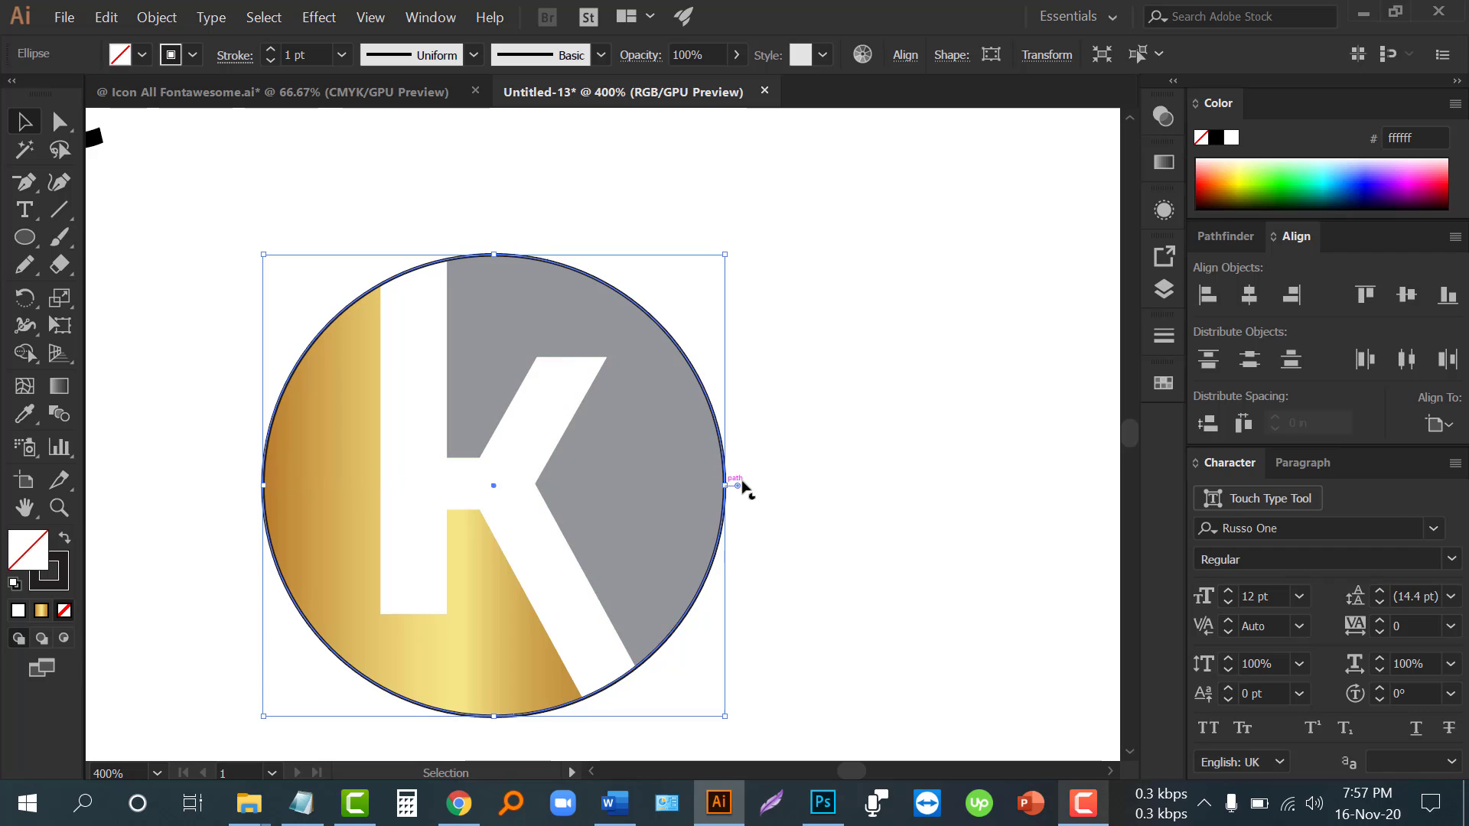
pyautogui.click(818, 449)
# Set the black circle outline's stroke weight to 2 pt
pyautogui.scroll(-2, 782, 429)
pyautogui.scroll(-1, 756, 444)
pyautogui.scroll(1, 747, 455)
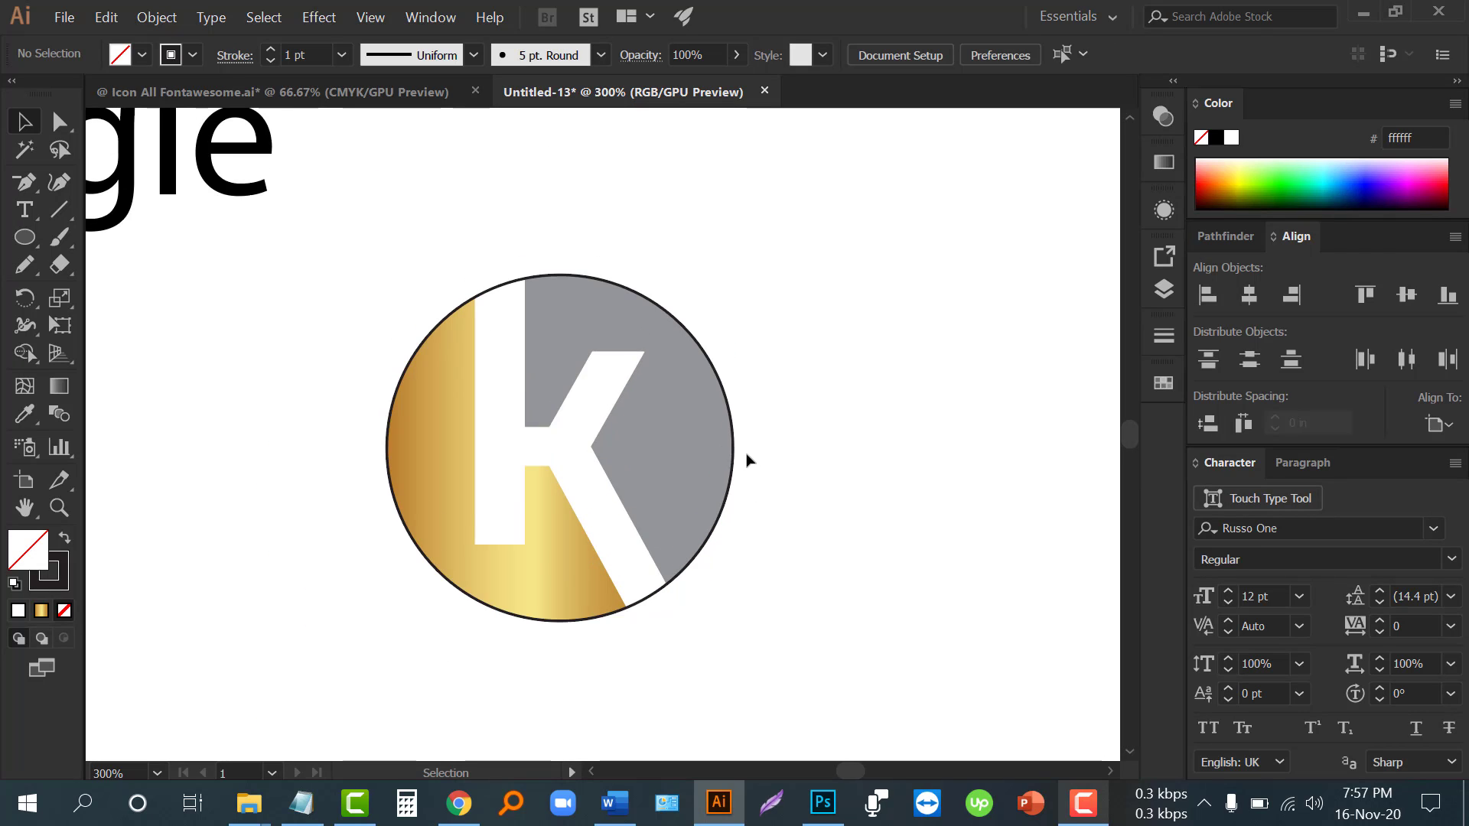
pyautogui.click(665, 308)
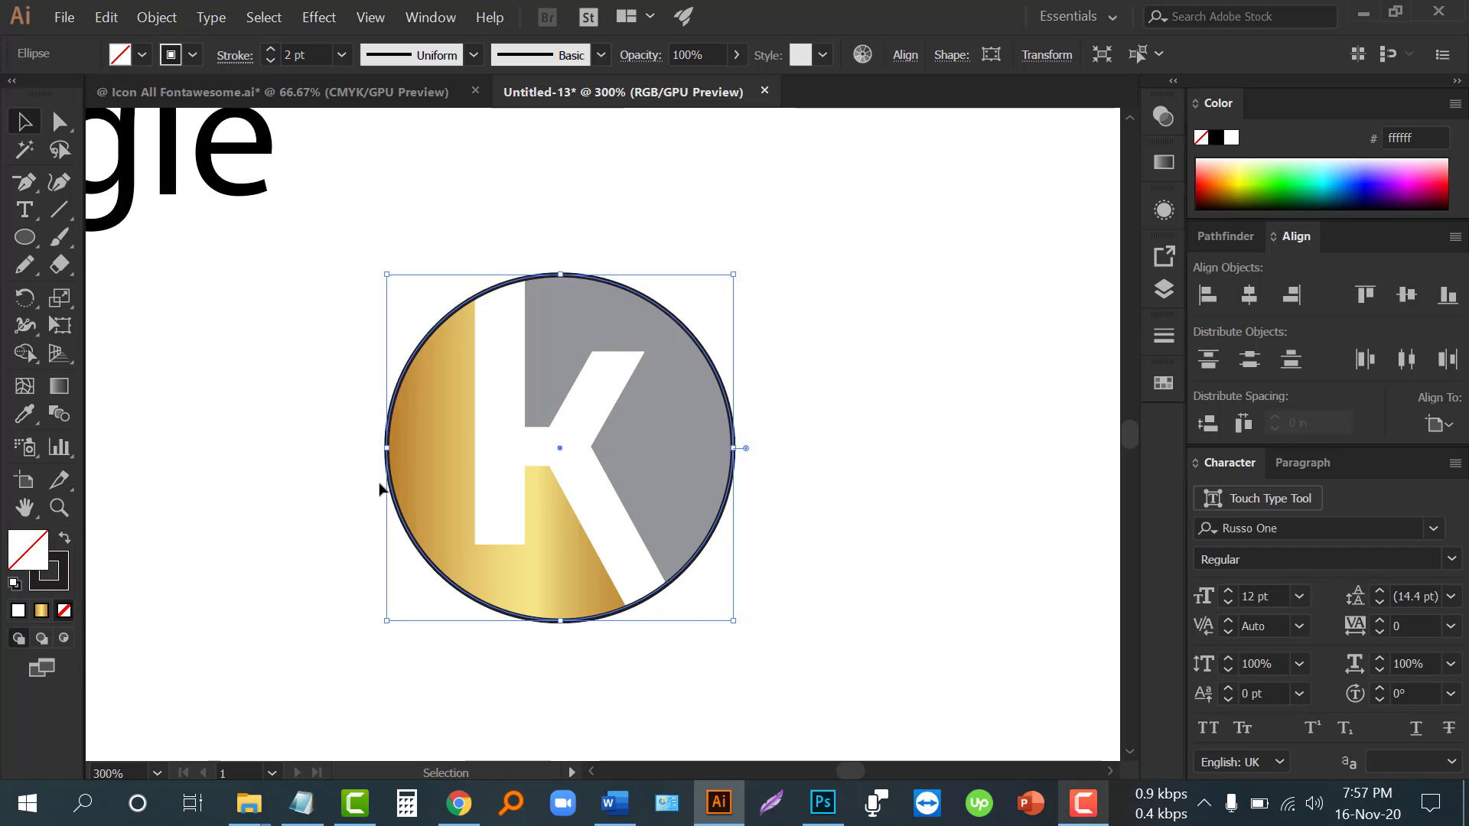
pyautogui.click(832, 440)
pyautogui.scroll(-2, 742, 437)
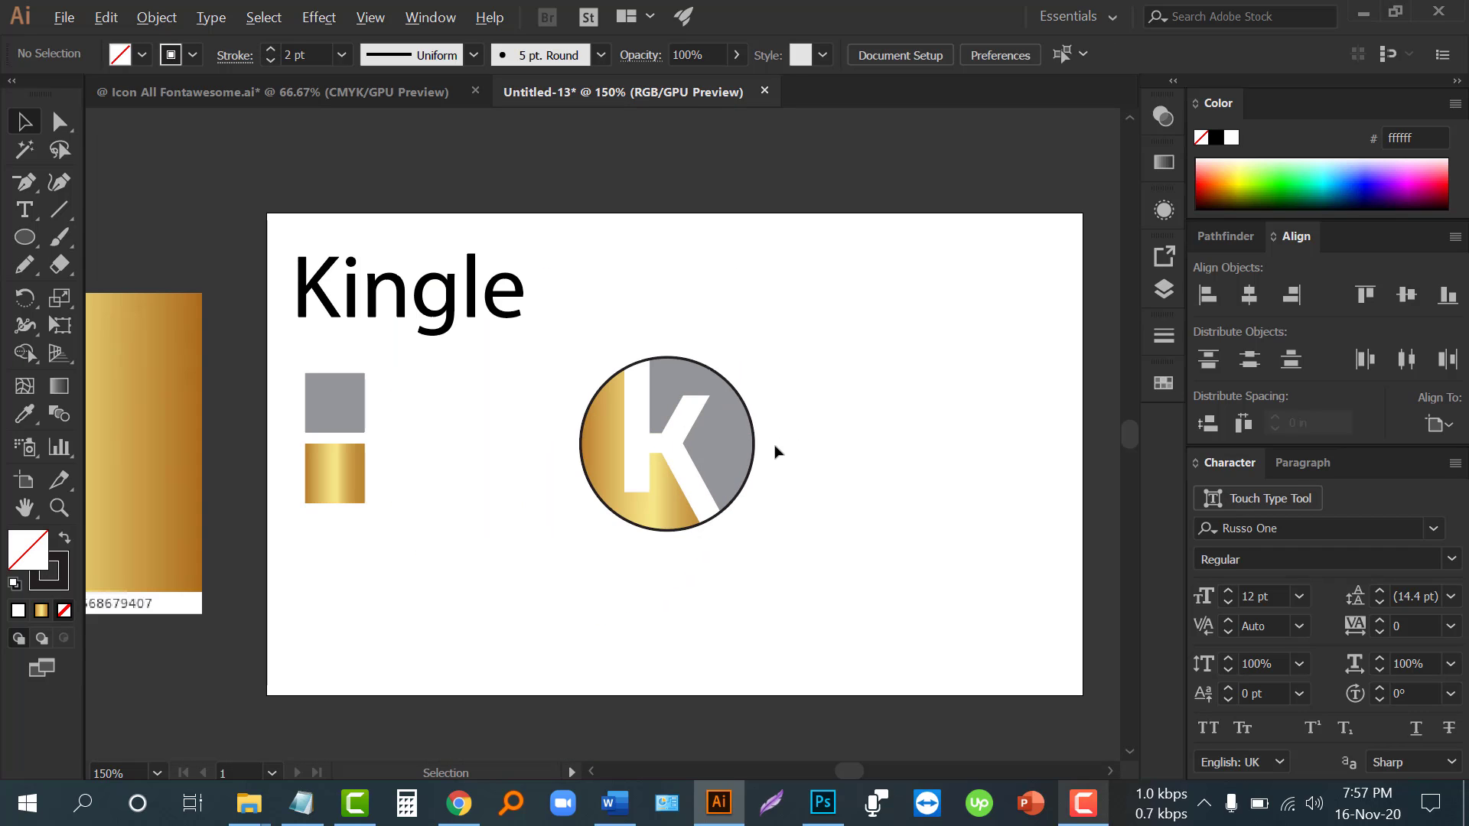
pyautogui.scroll(-1, 775, 474)
pyautogui.scroll(1, 776, 505)
pyautogui.scroll(1, 773, 507)
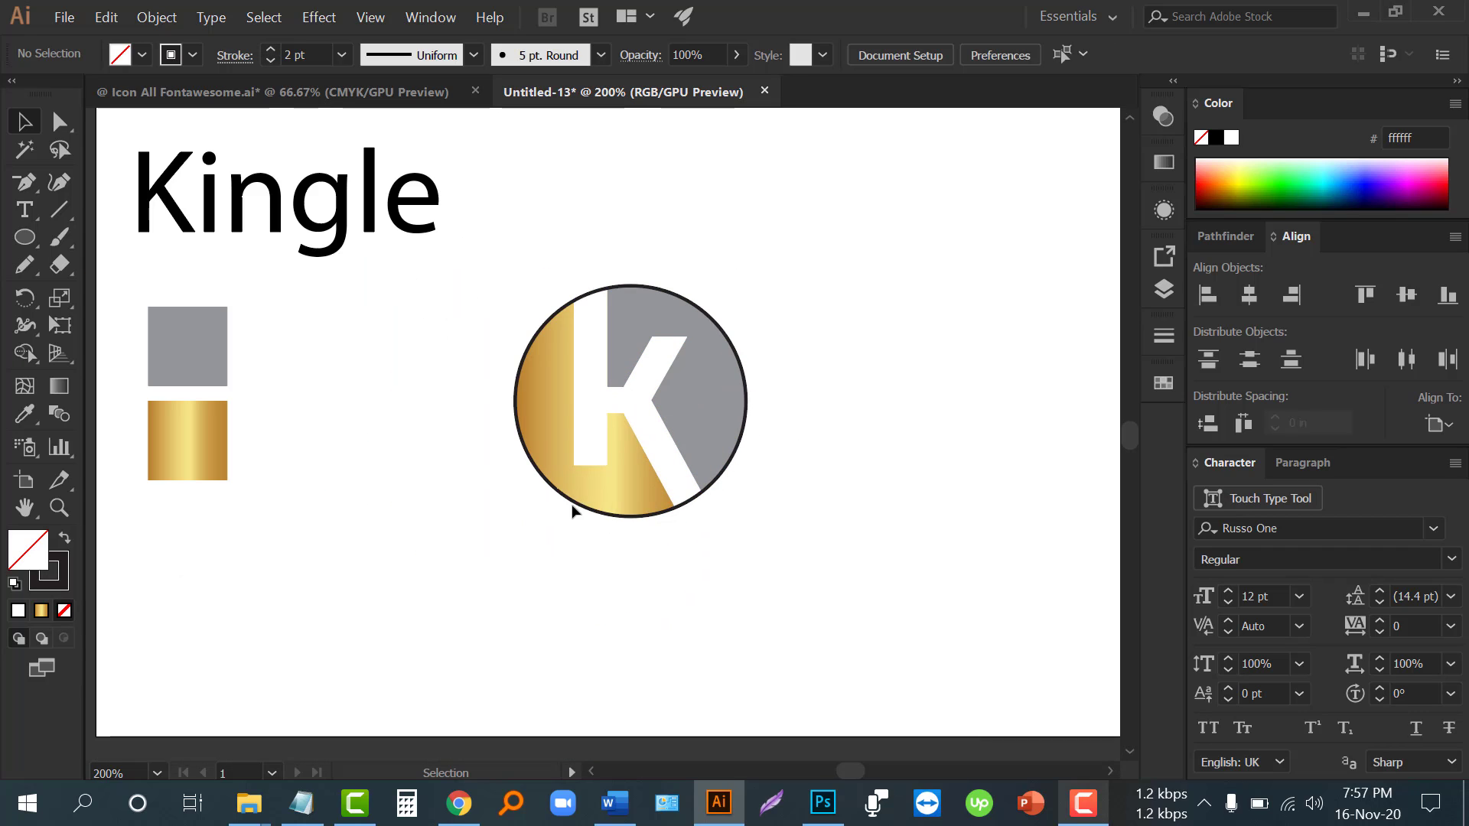
pyautogui.scroll(1, 623, 581)
# Try a black fill on the K inside the circle, and undo it
pyautogui.click(619, 447)
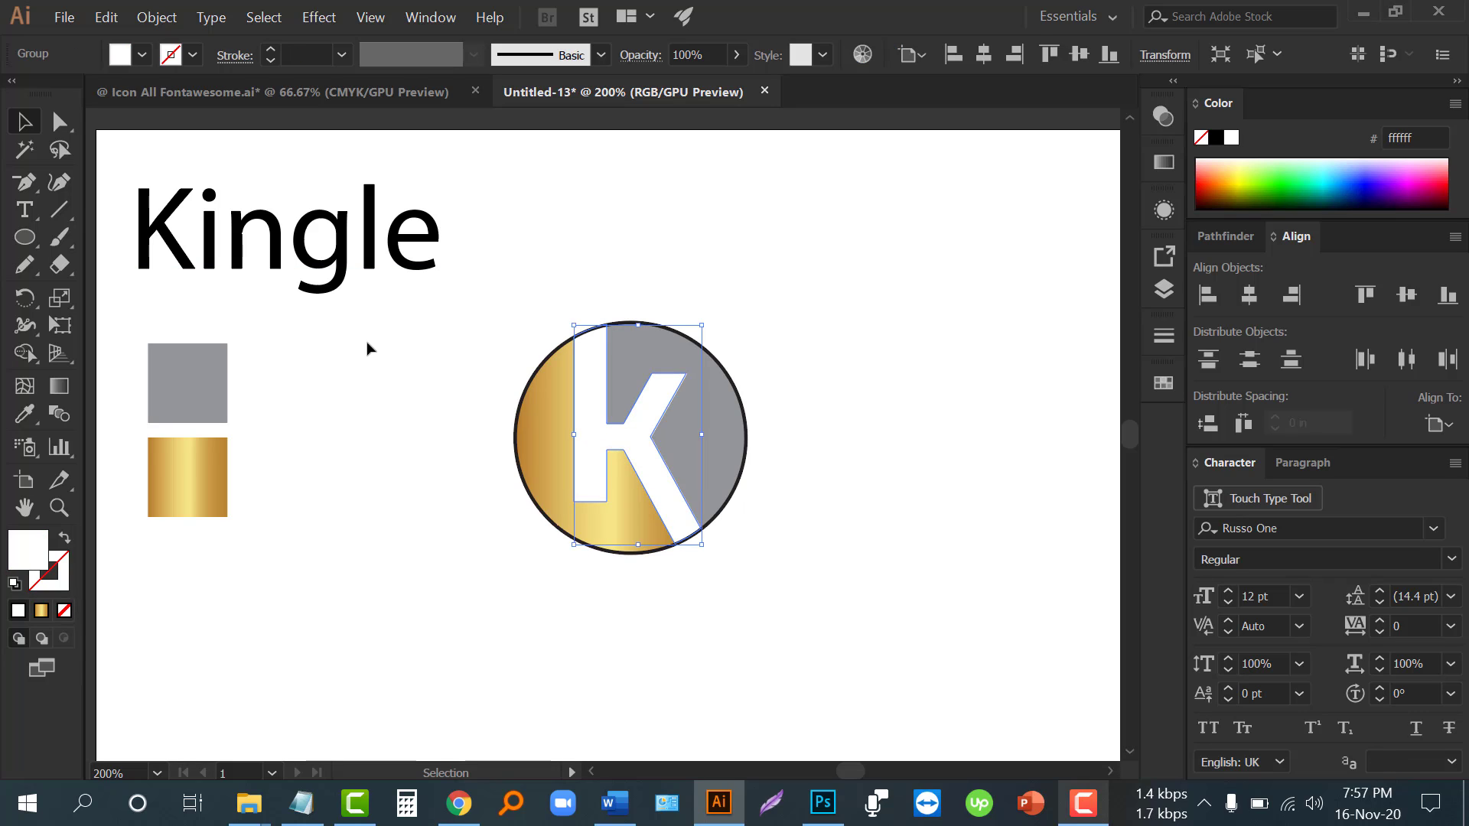
pyautogui.click(413, 394)
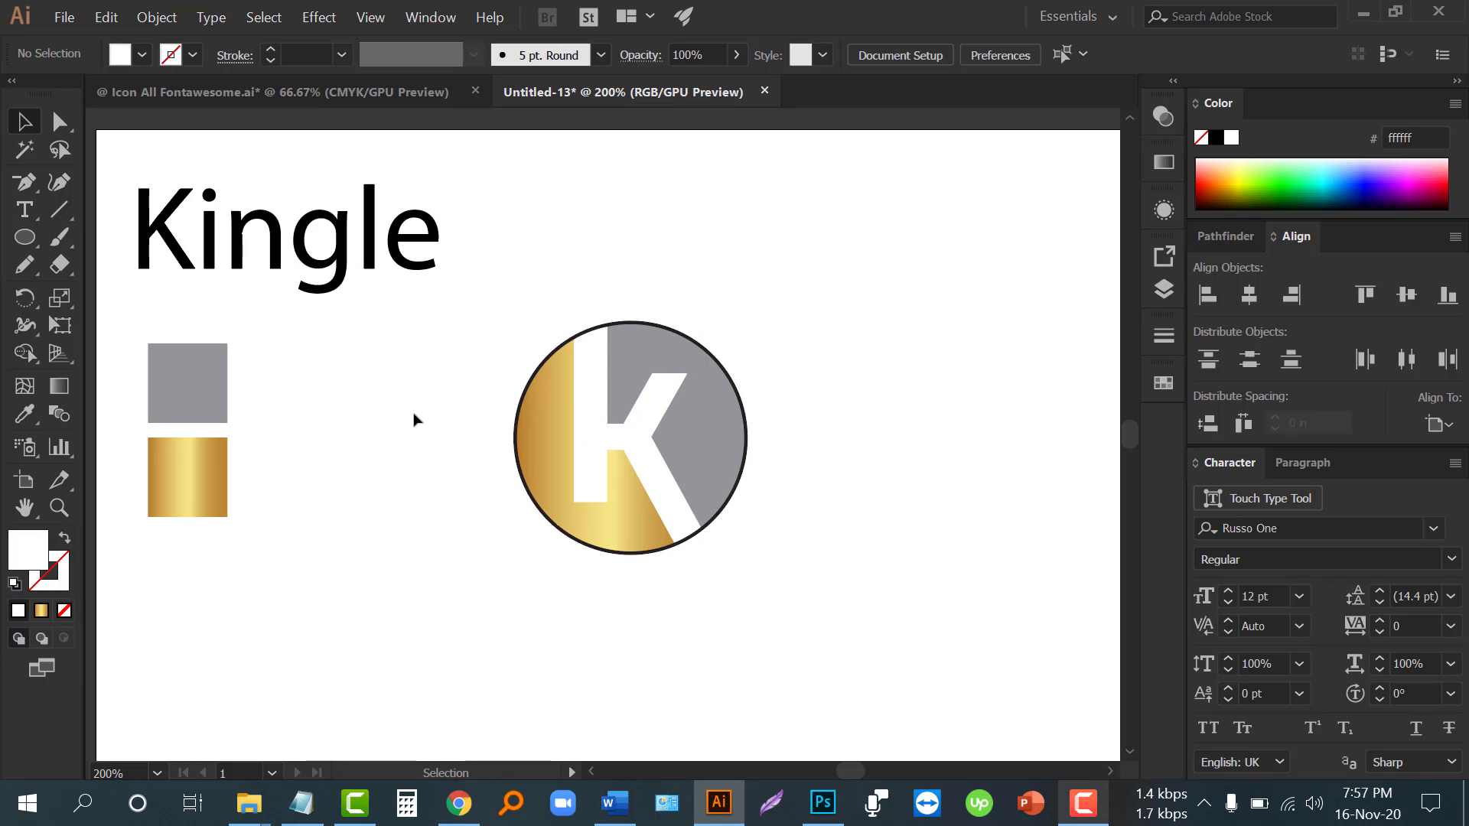
pyautogui.click(590, 428)
pyautogui.click(120, 55)
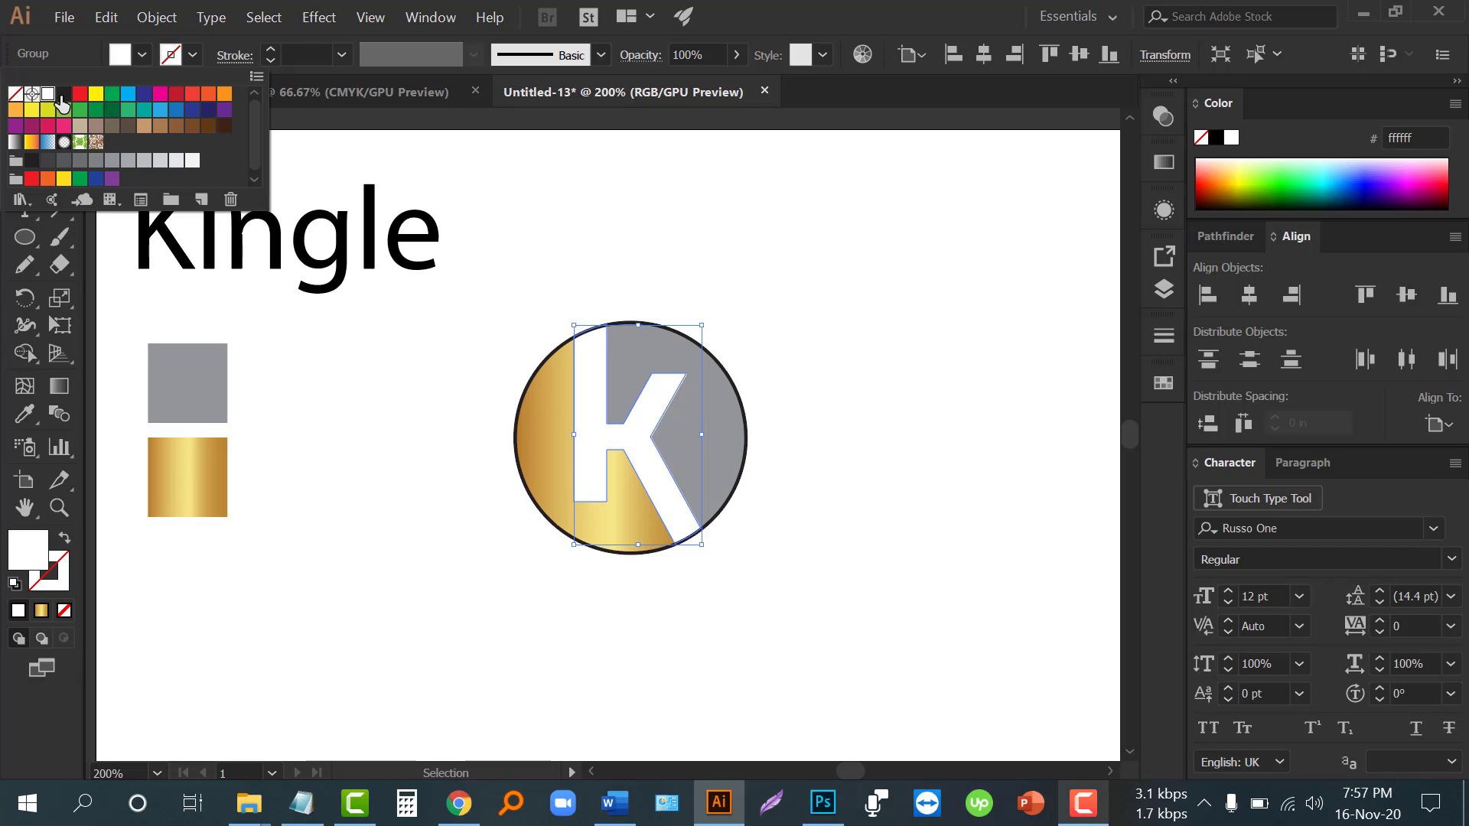
pyautogui.click(63, 93)
pyautogui.click(402, 612)
pyautogui.hotkey('ctrl', 'z')
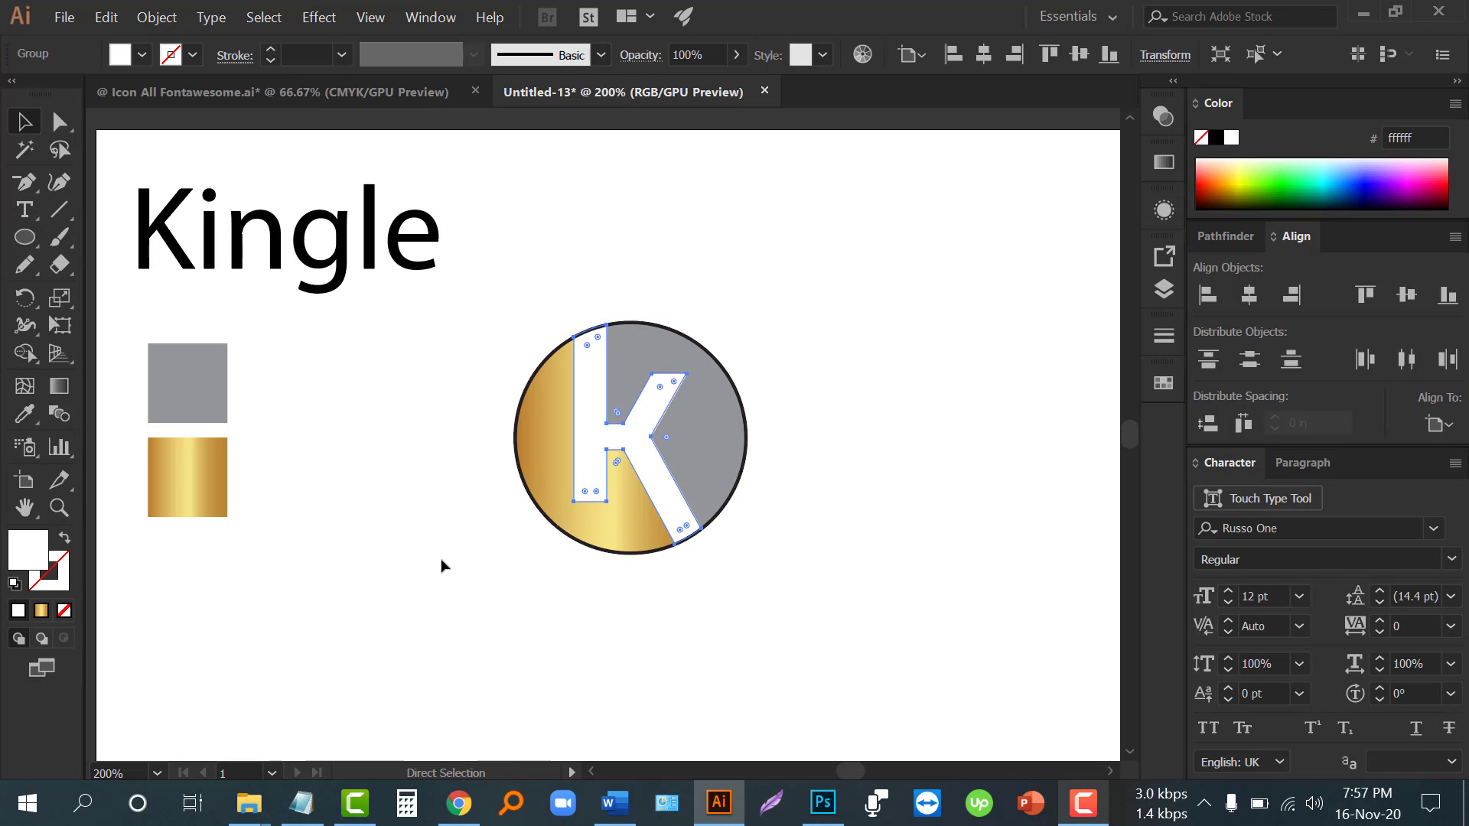
pyautogui.click(457, 569)
# Move the gray and gold sample squares off the artboard, above its upper edge
pyautogui.scroll(-2, 457, 568)
pyautogui.scroll(-1, 459, 560)
pyautogui.scroll(1, 418, 488)
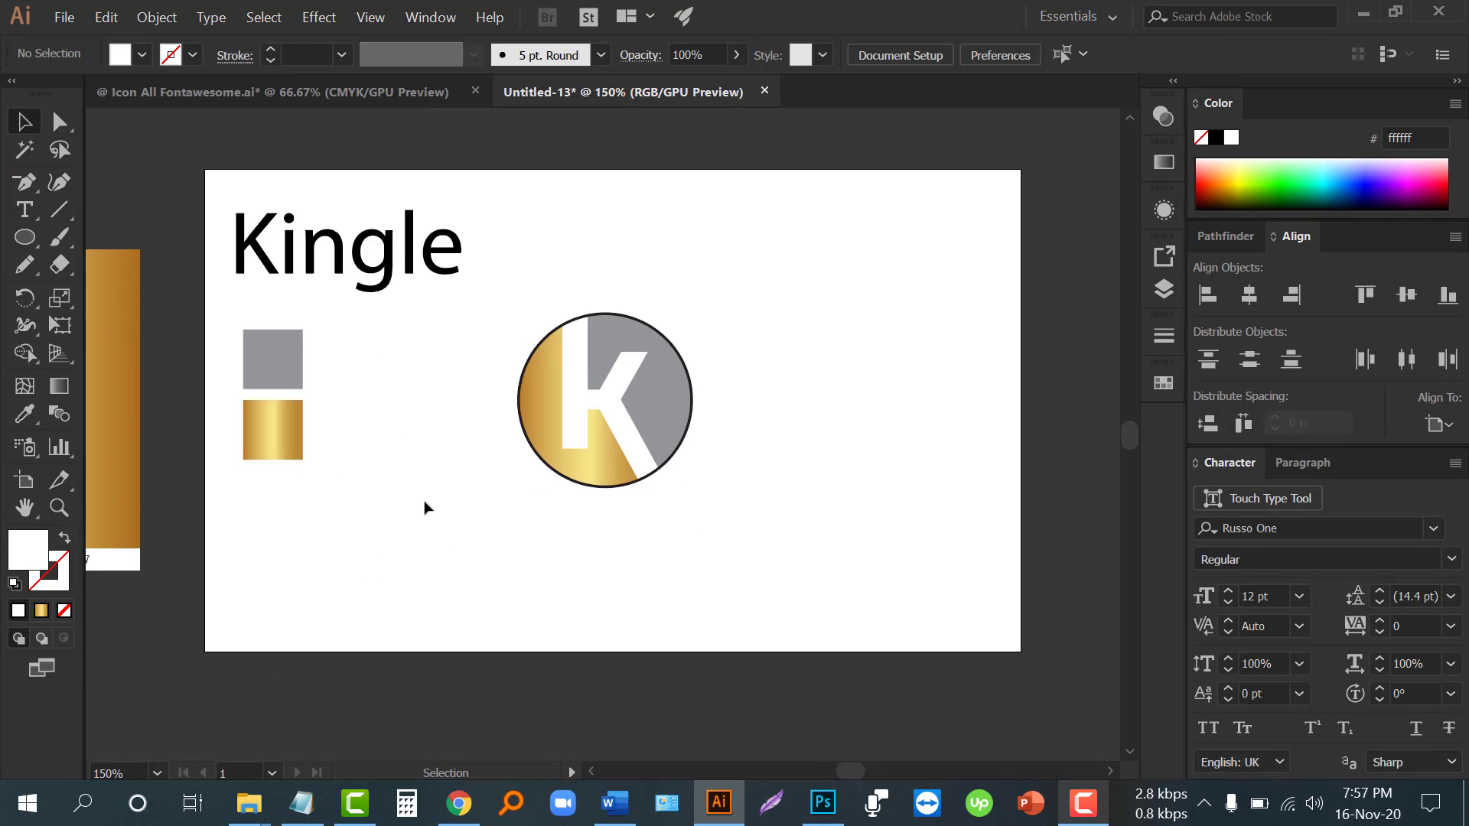
pyautogui.scroll(1, 443, 429)
pyautogui.hscroll(-1, 452, 466)
pyautogui.moveTo(389, 483); pyautogui.dragTo(732, 139)
pyautogui.scroll(1, 743, 252)
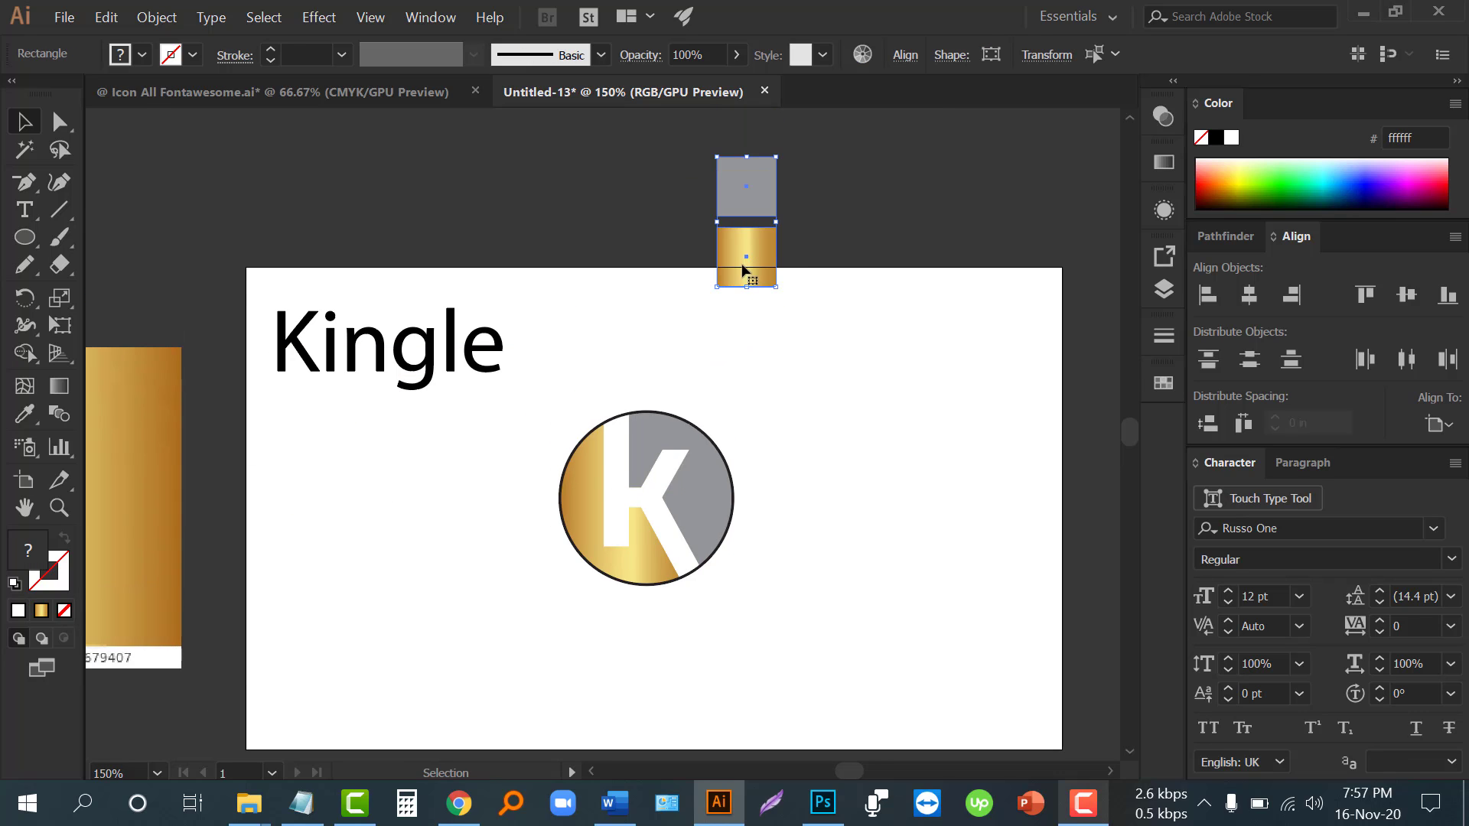
pyautogui.moveTo(748, 272); pyautogui.dragTo(654, 233)
pyautogui.click(666, 331)
pyautogui.scroll(-2, 494, 333)
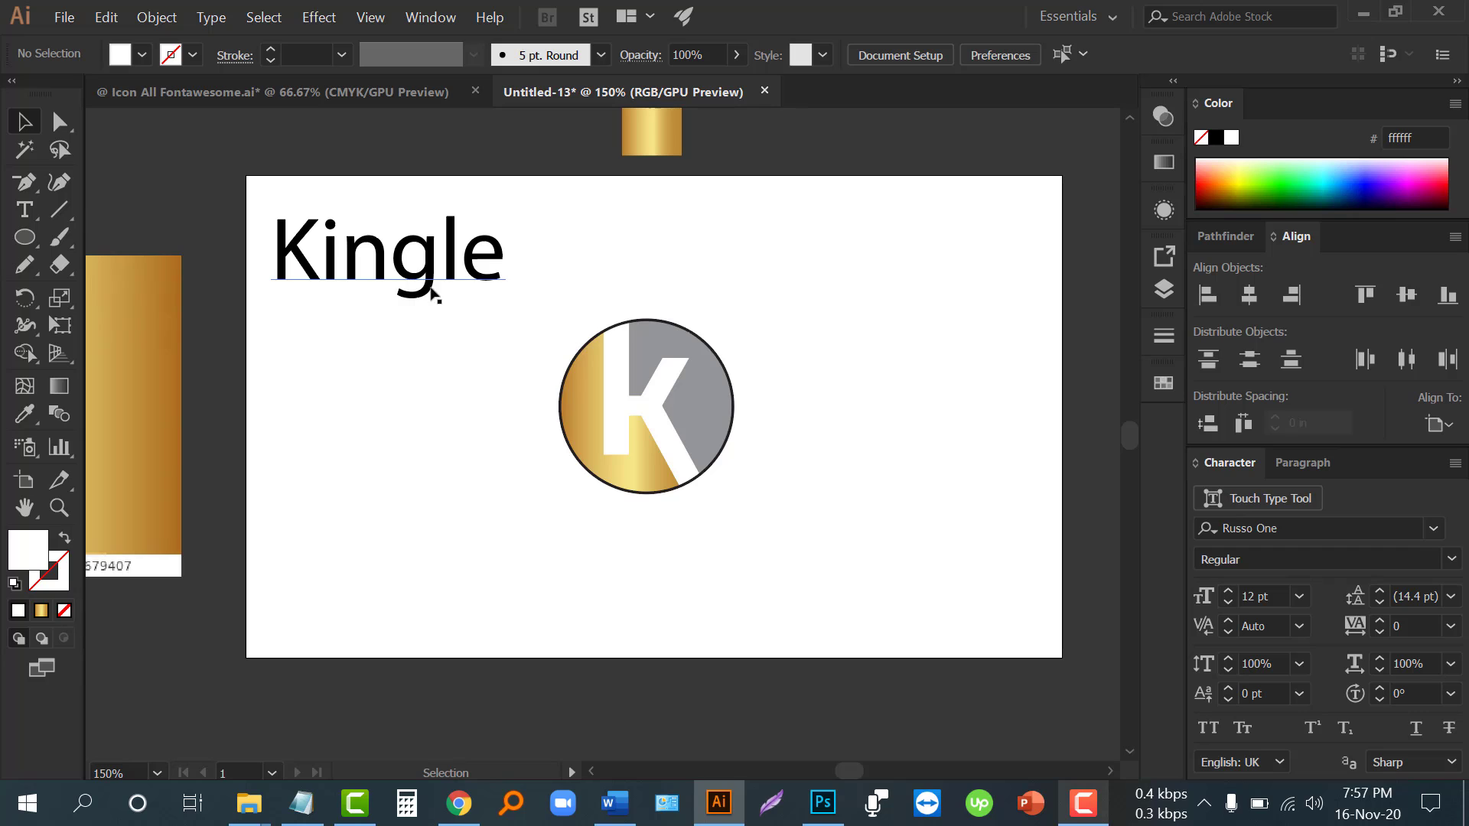
# Place the Kingle text directly beneath the circular logo and set it in all caps
pyautogui.moveTo(421, 274); pyautogui.dragTo(680, 562)
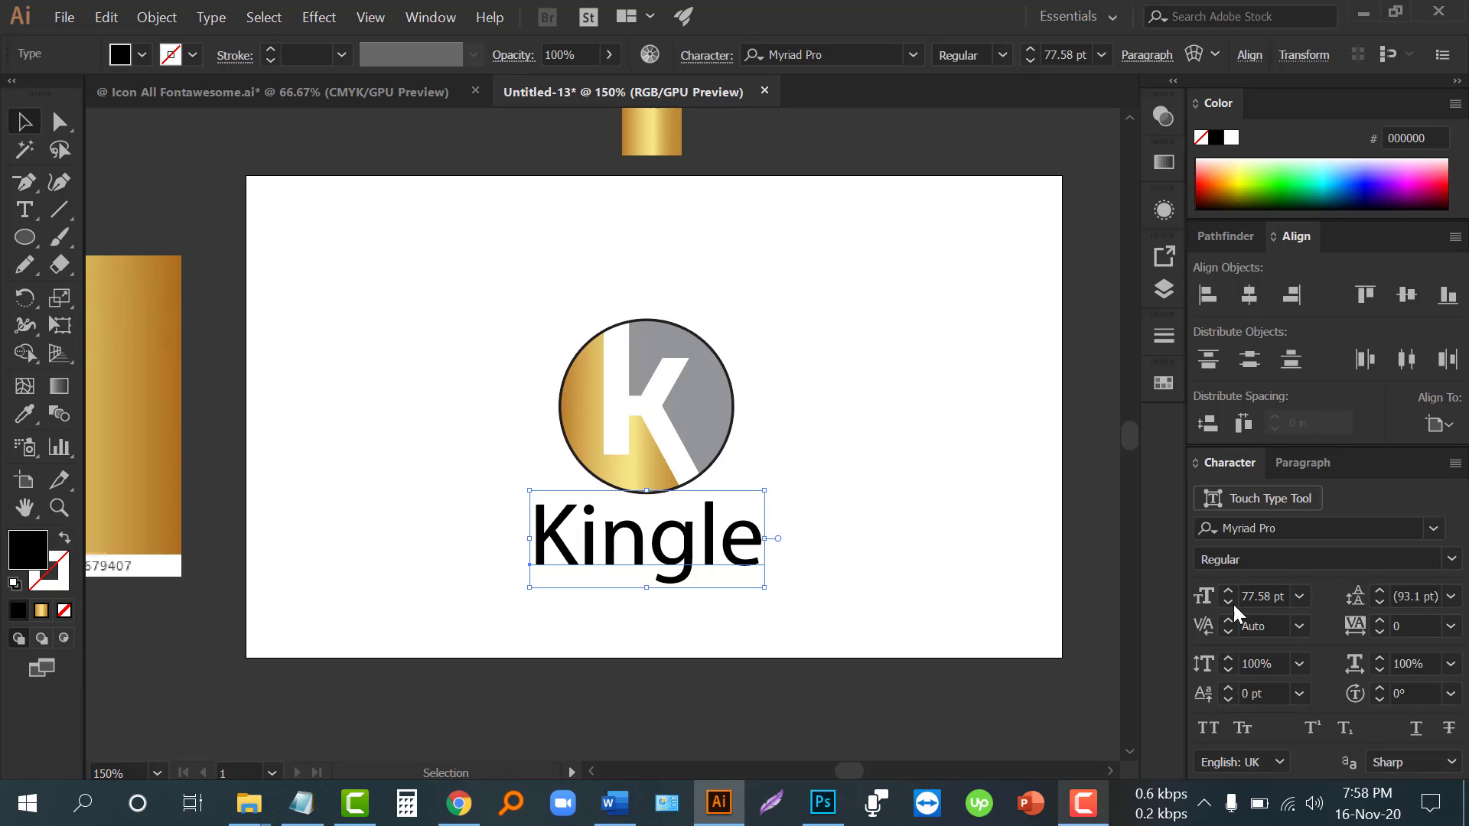
pyautogui.click(1205, 728)
# Set the KINGLE text in the Russo One font and scale it down to about 59.5 pt
pyautogui.hscroll(3, 691, 552)
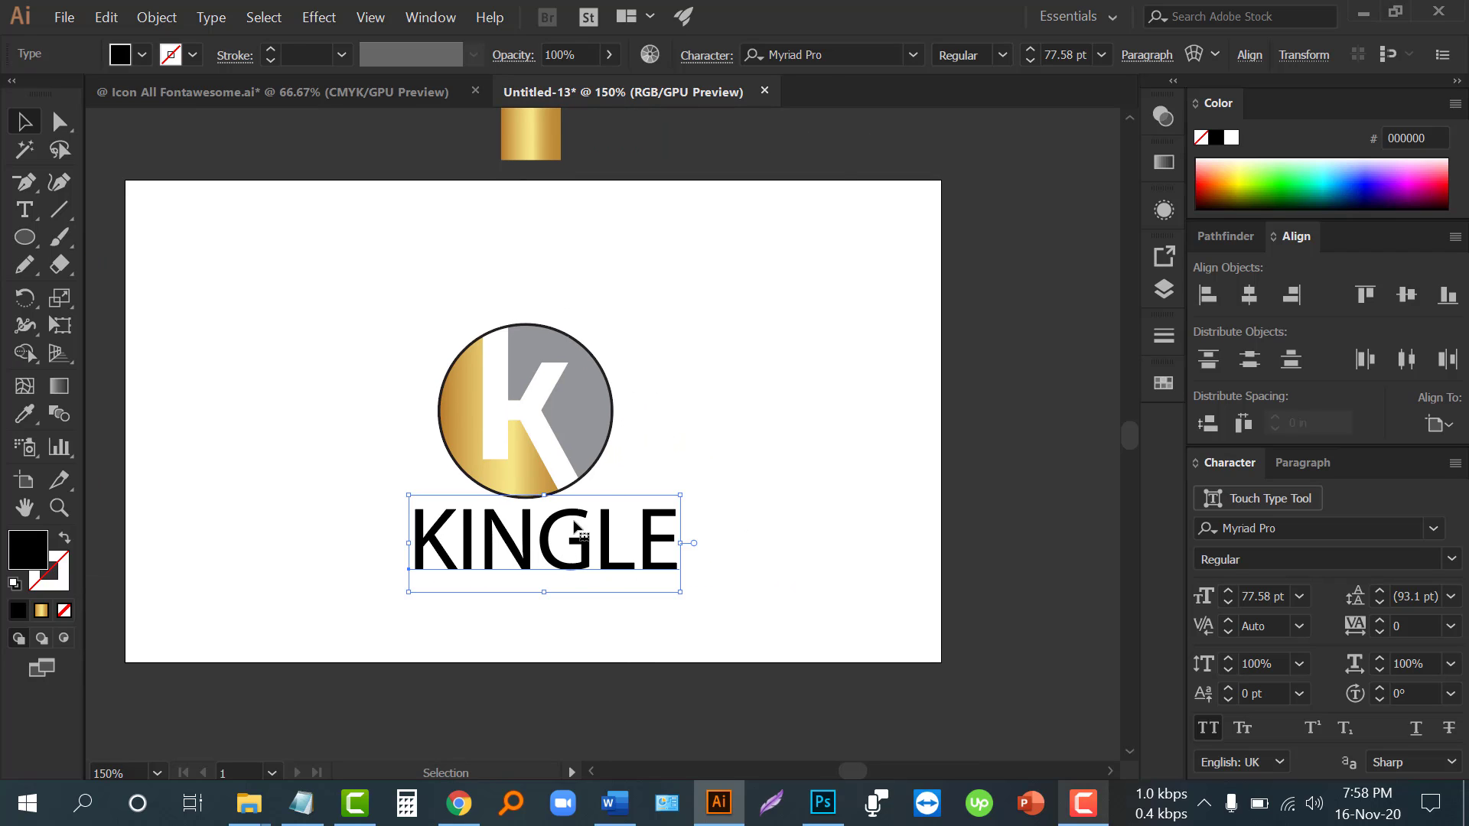
pyautogui.click(908, 58)
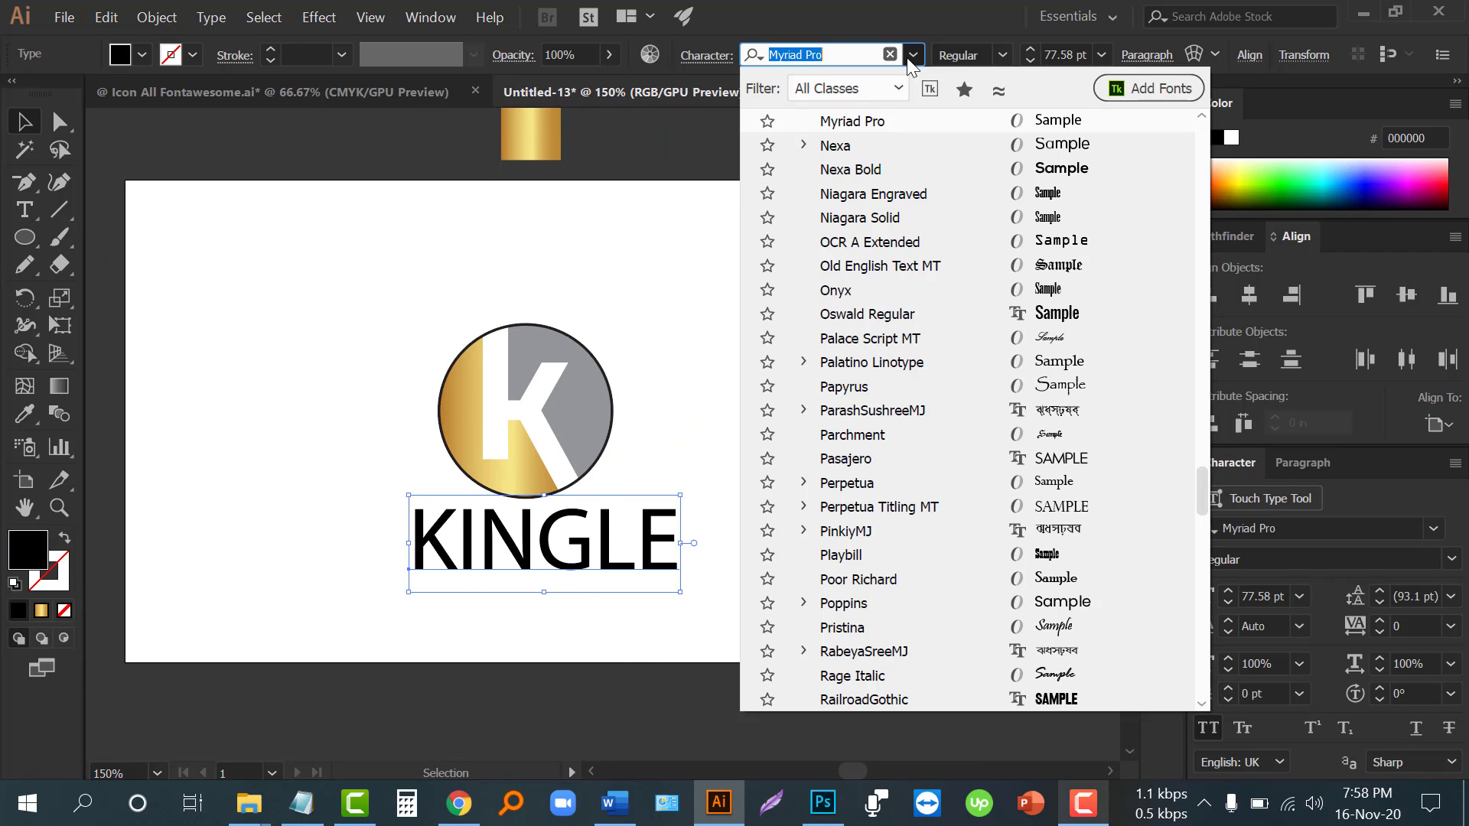
pyautogui.click(962, 89)
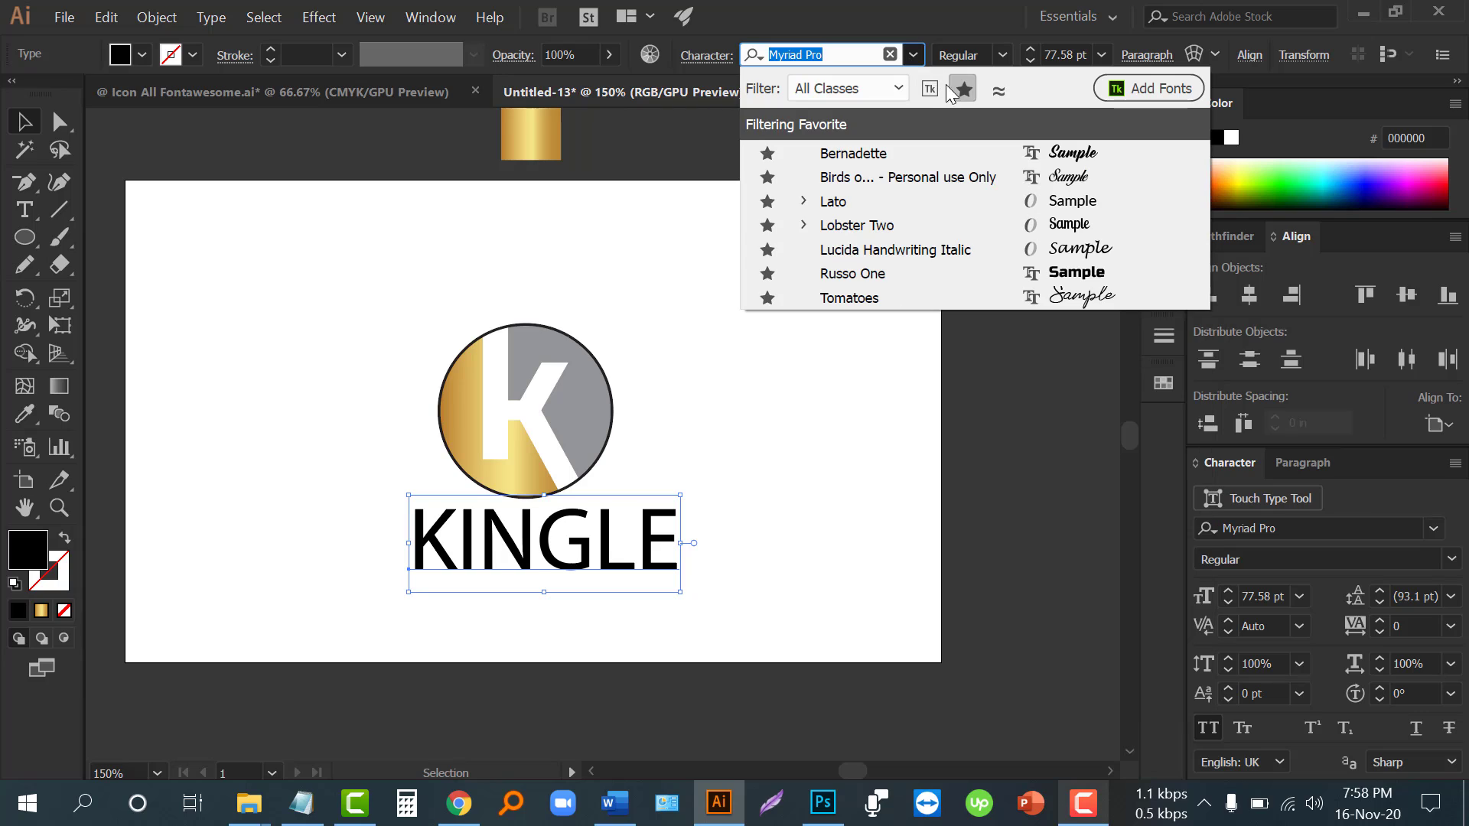
pyautogui.click(853, 275)
pyautogui.moveTo(742, 600); pyautogui.dragTo(666, 600)
# Group the white K with its gold and gray circle as one badge
pyautogui.click(499, 424)
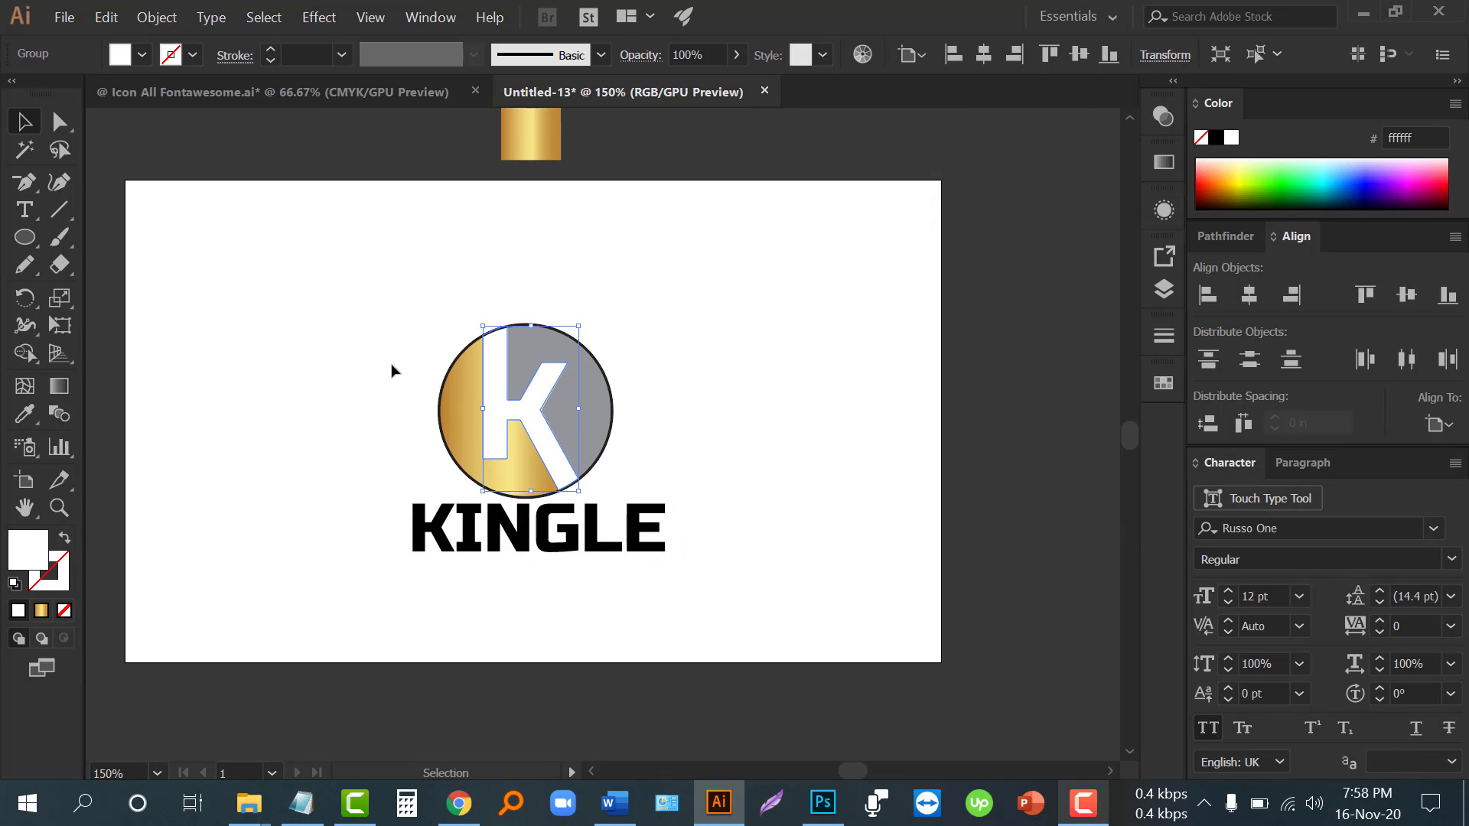
pyautogui.moveTo(411, 303); pyautogui.dragTo(666, 426)
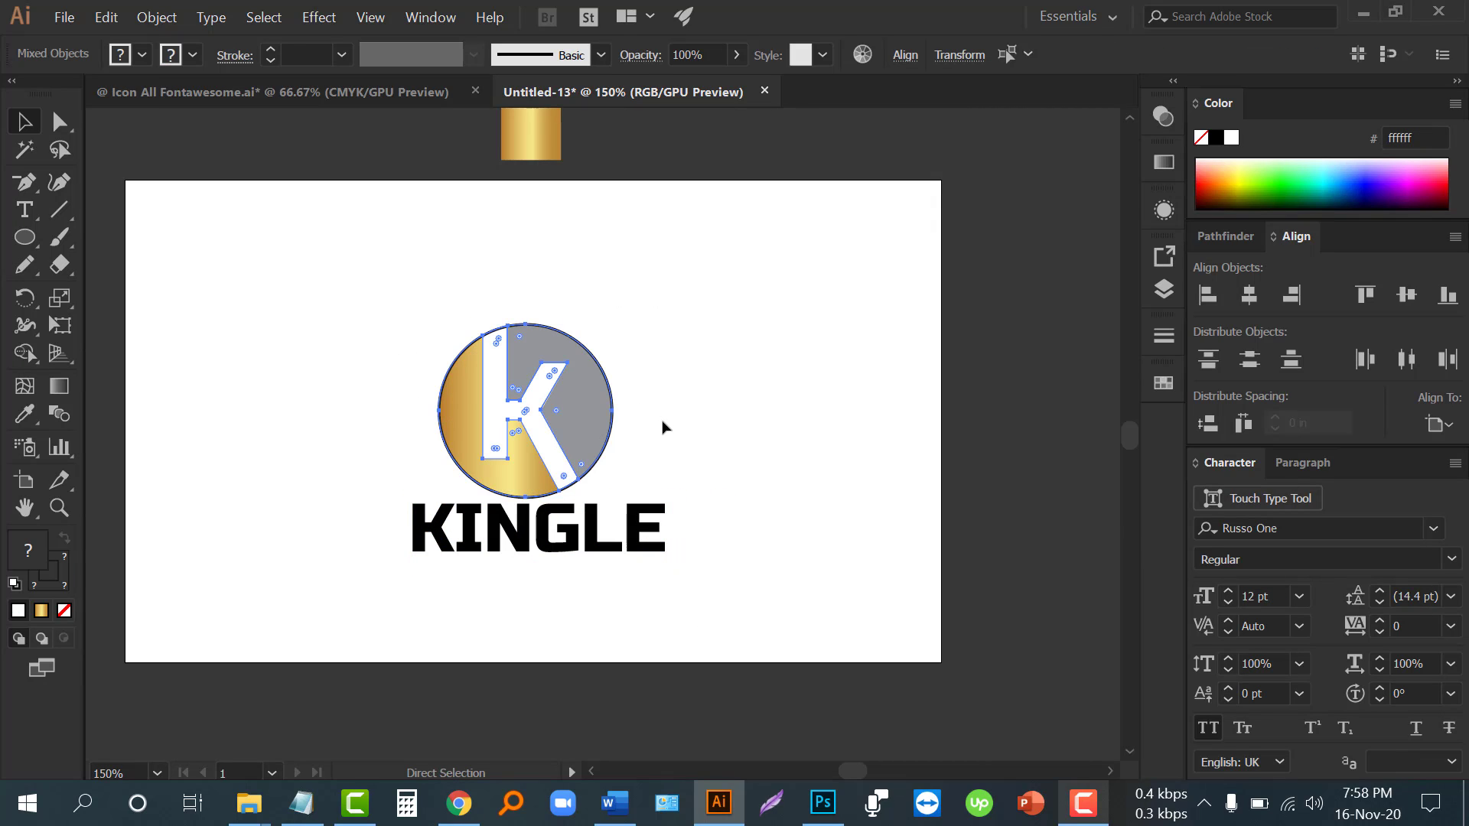
pyautogui.press('v')
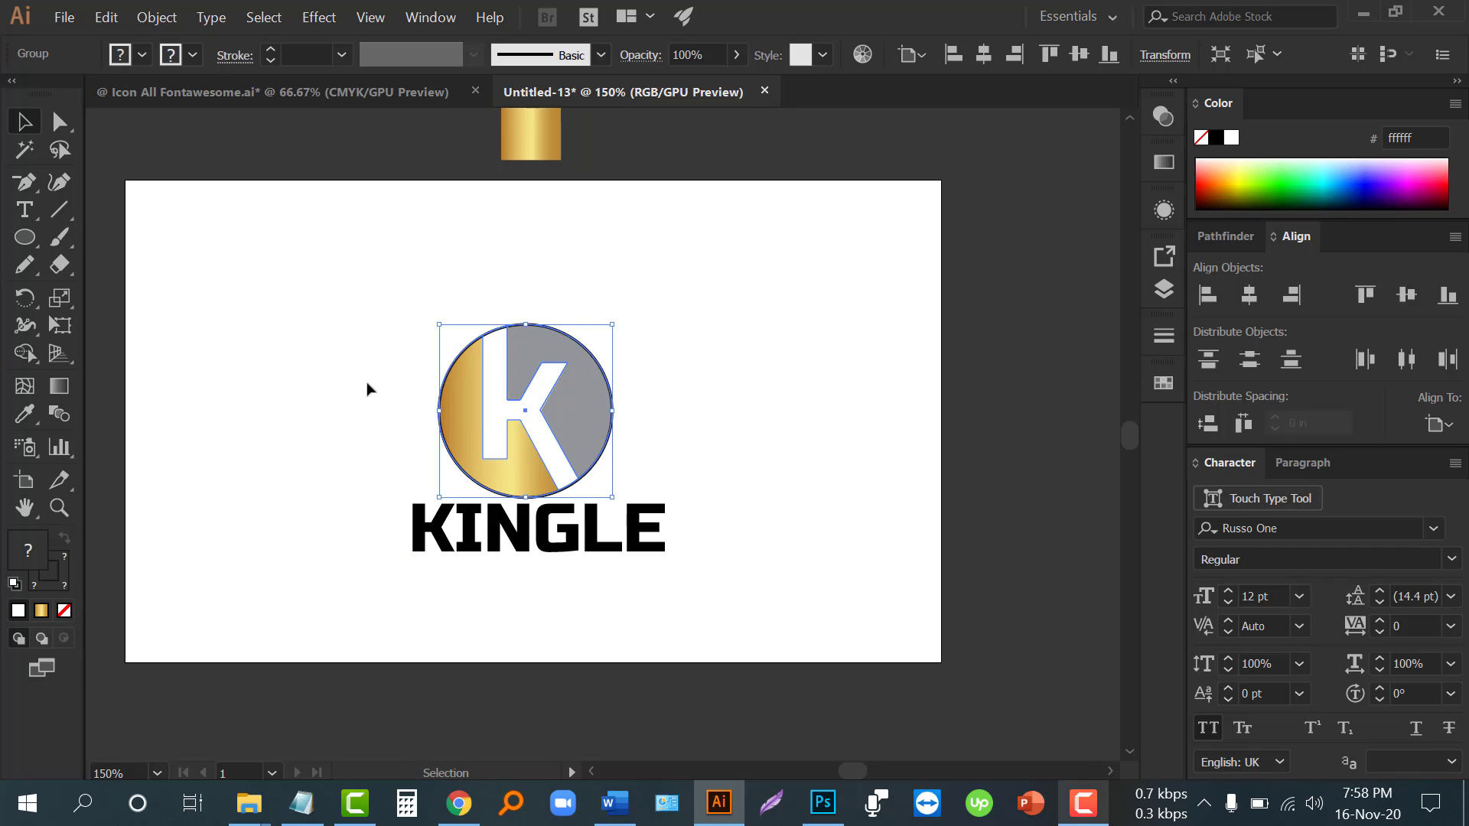
# Center the badge and the KINGLE text horizontally on the artboard, and lower the text slightly for a gap below the circle
pyautogui.moveTo(367, 389); pyautogui.dragTo(711, 583)
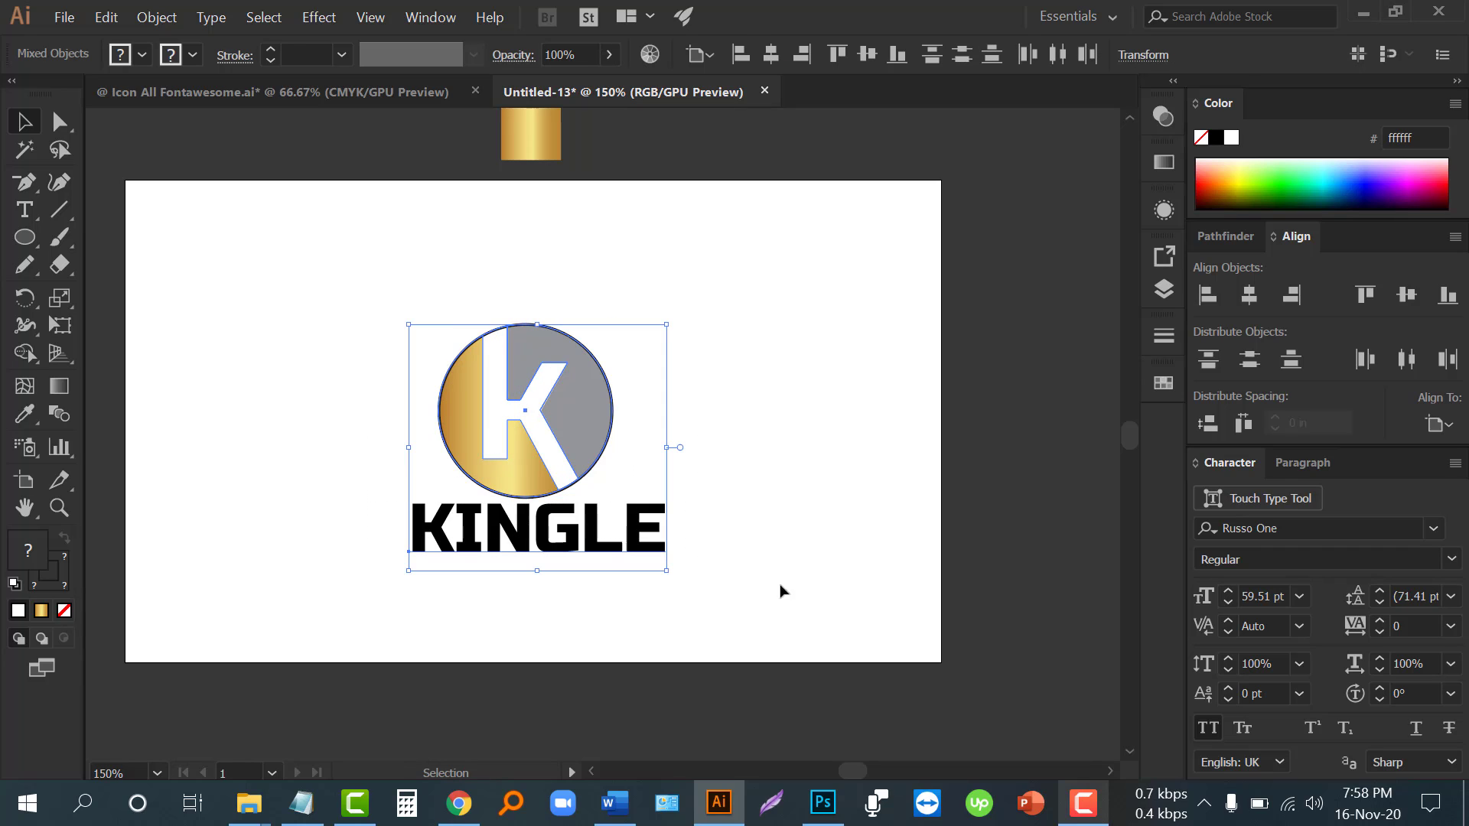
pyautogui.click(1253, 295)
pyautogui.click(633, 597)
pyautogui.moveTo(576, 540); pyautogui.dragTo(574, 572)
pyautogui.click(469, 594)
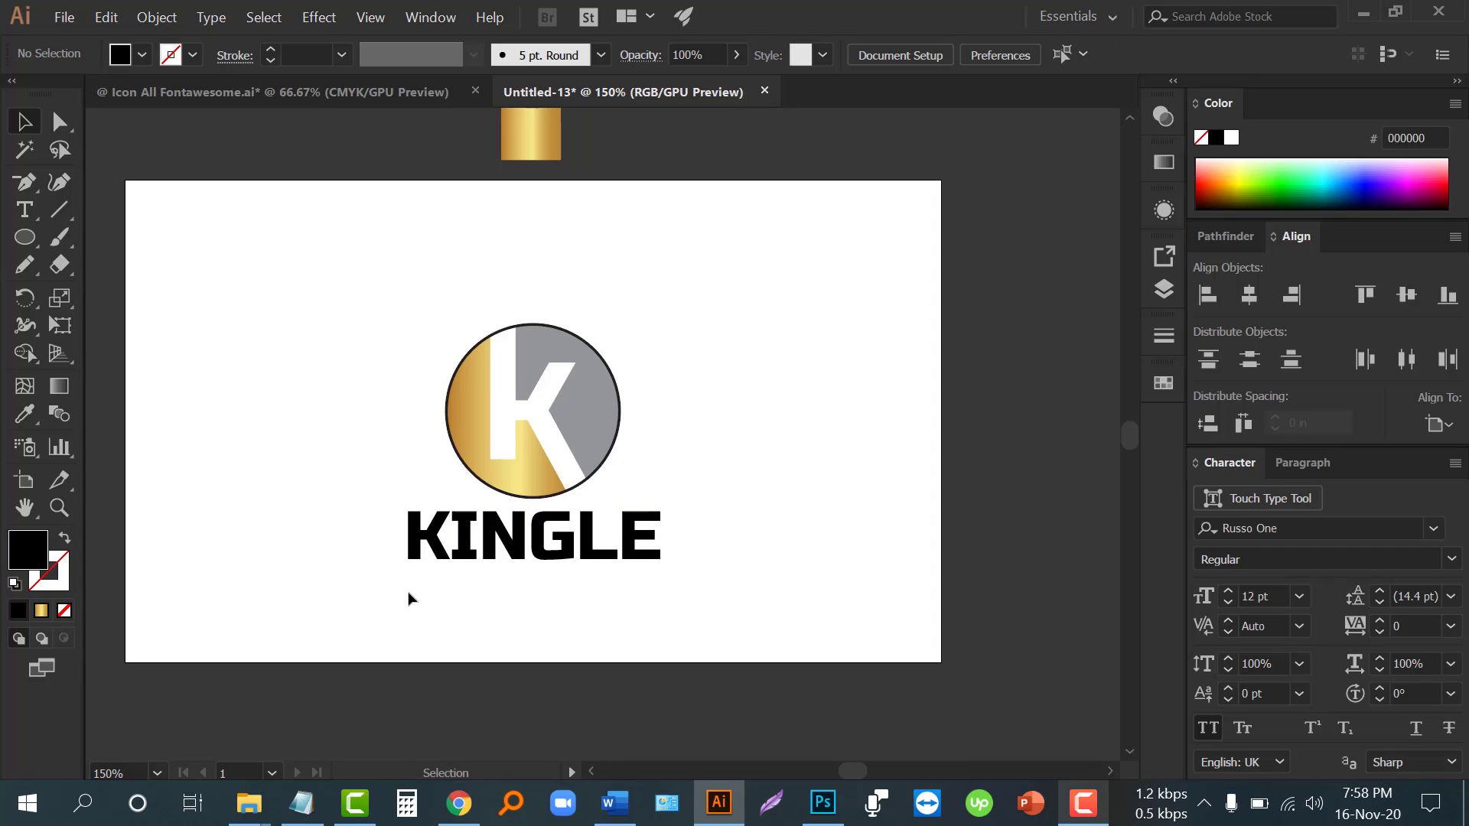
pyautogui.moveTo(419, 584); pyautogui.dragTo(671, 570)
pyautogui.hotkey('ctrl', 'z')
pyautogui.click(763, 570)
# Move the badge and the KINGLE text together slightly up on the artboard
pyautogui.moveTo(296, 320); pyautogui.dragTo(760, 585)
pyautogui.moveTo(547, 453); pyautogui.dragTo(547, 433)
pyautogui.click(737, 469)
# Create a second artboard of the same size beside the first, with a copy of the stacked logo on it
pyautogui.scroll(2, 711, 390)
pyautogui.hscroll(-3, 712, 390)
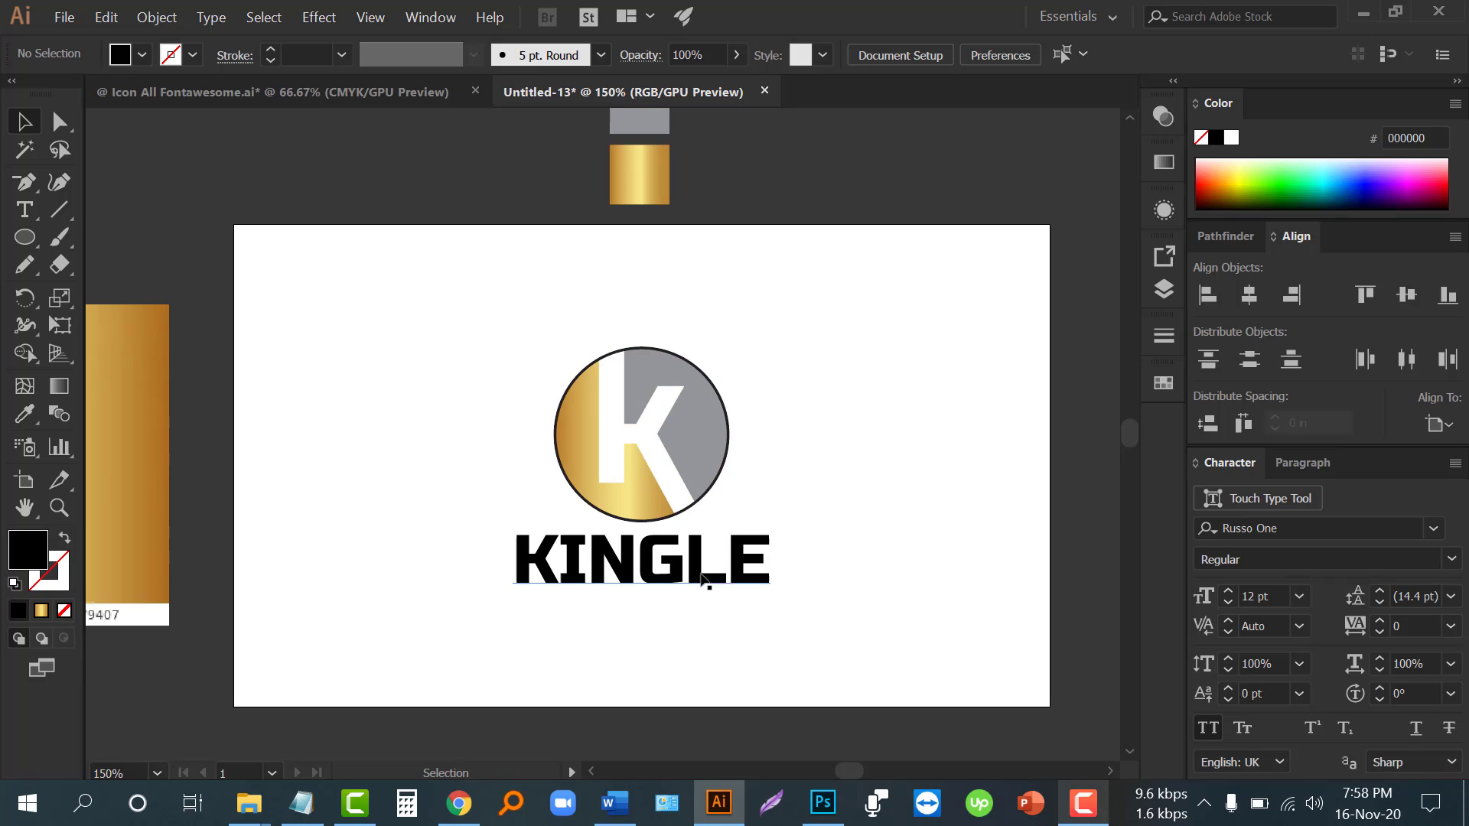
pyautogui.scroll(-1, 475, 466)
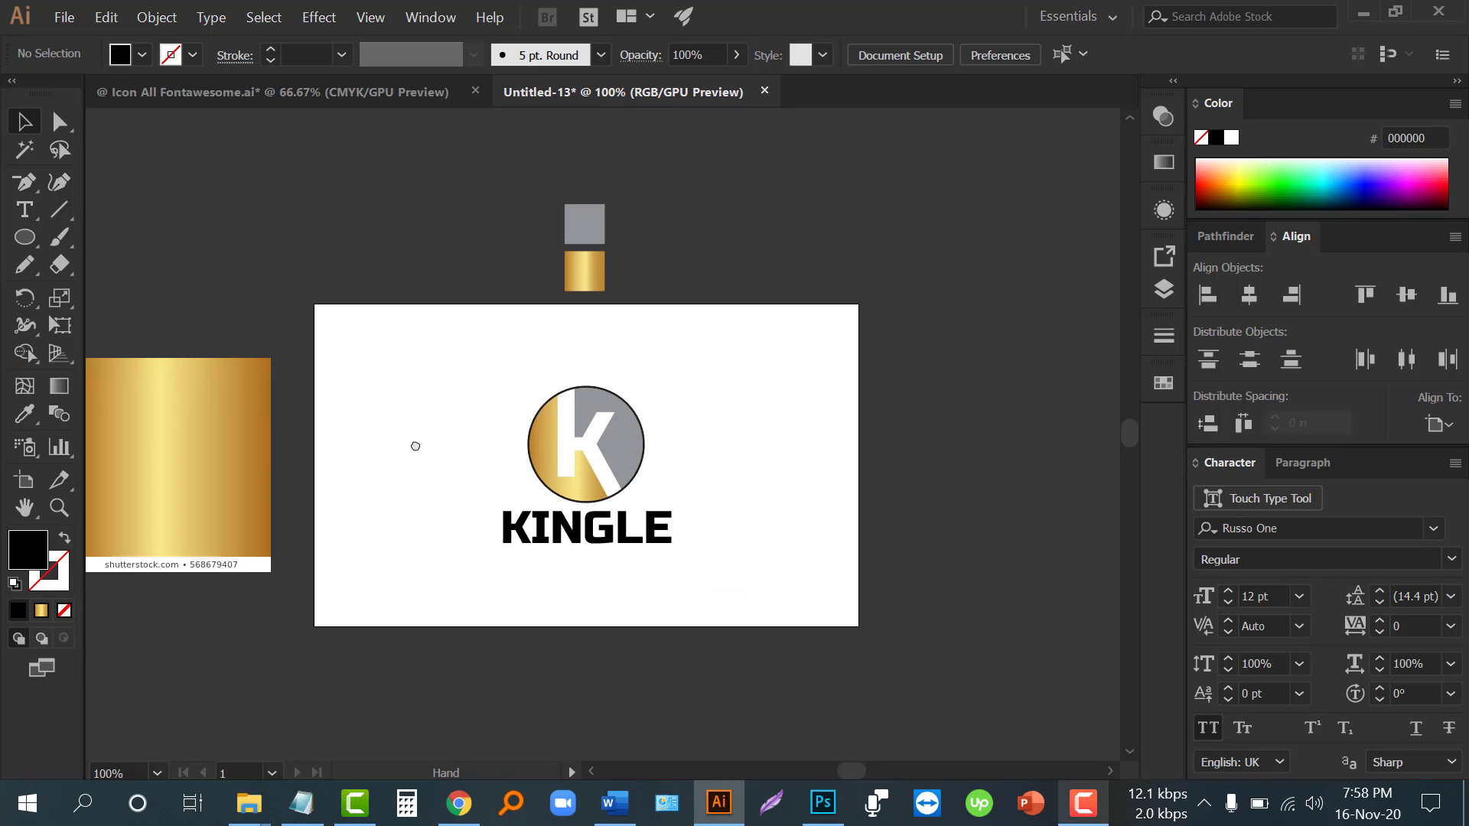
pyautogui.moveTo(415, 446); pyautogui.dragTo(646, 498)
pyautogui.click(24, 480)
pyautogui.click(24, 122)
pyautogui.moveTo(149, 370); pyautogui.dragTo(391, 564)
pyautogui.moveTo(253, 487); pyautogui.dragTo(860, 487)
pyautogui.click(1056, 513)
# Shrink the second artboard's circular badge to about the wordmark's height and place the KINGLE text directly to its right
pyautogui.scroll(1, 1056, 509)
pyautogui.moveTo(1010, 494); pyautogui.dragTo(862, 506)
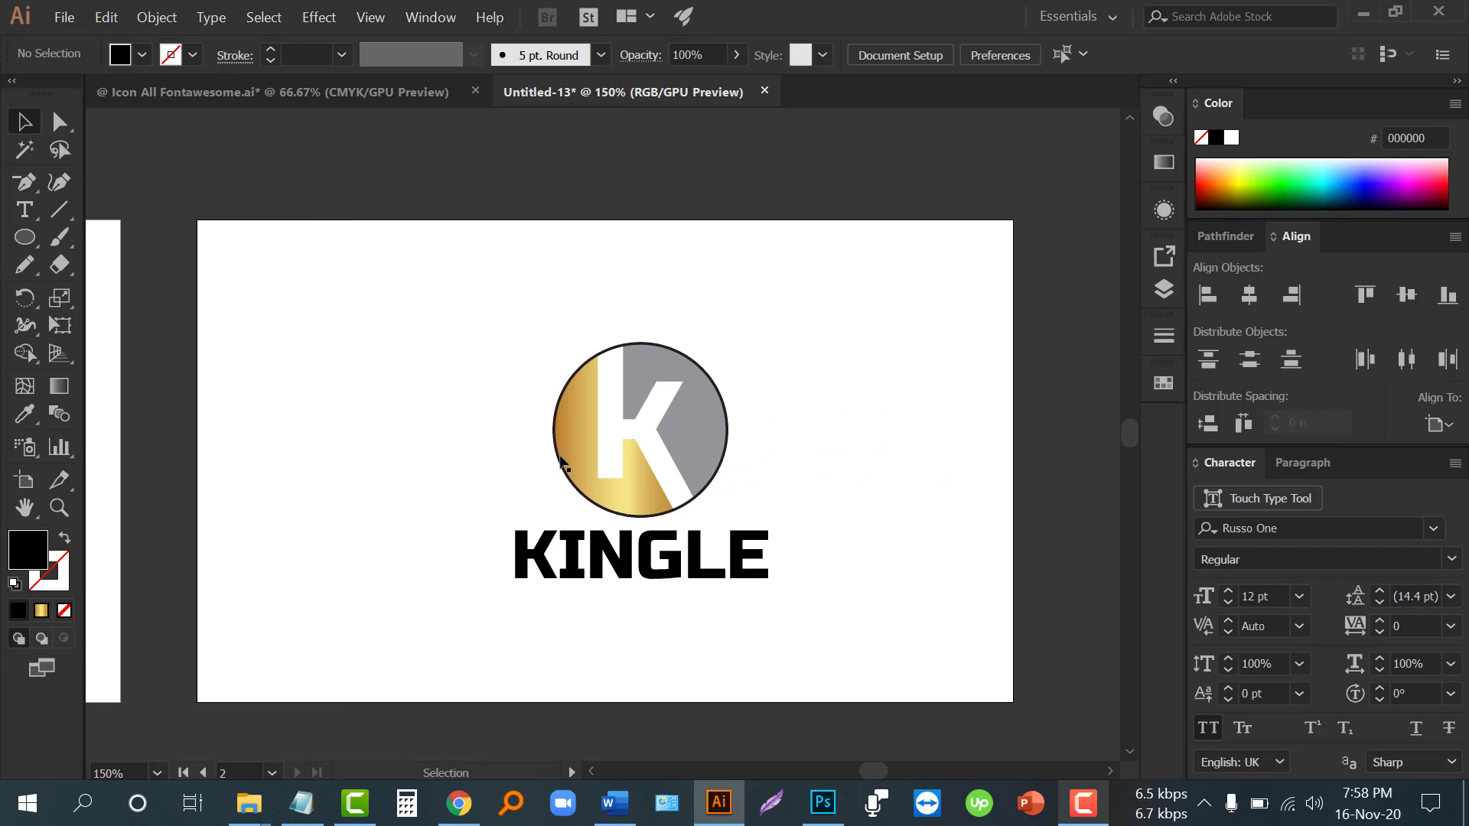
pyautogui.moveTo(589, 381); pyautogui.dragTo(336, 476)
pyautogui.moveTo(315, 427); pyautogui.dragTo(403, 509)
pyautogui.scroll(1, 467, 589)
pyautogui.moveTo(466, 589); pyautogui.dragTo(466, 482)
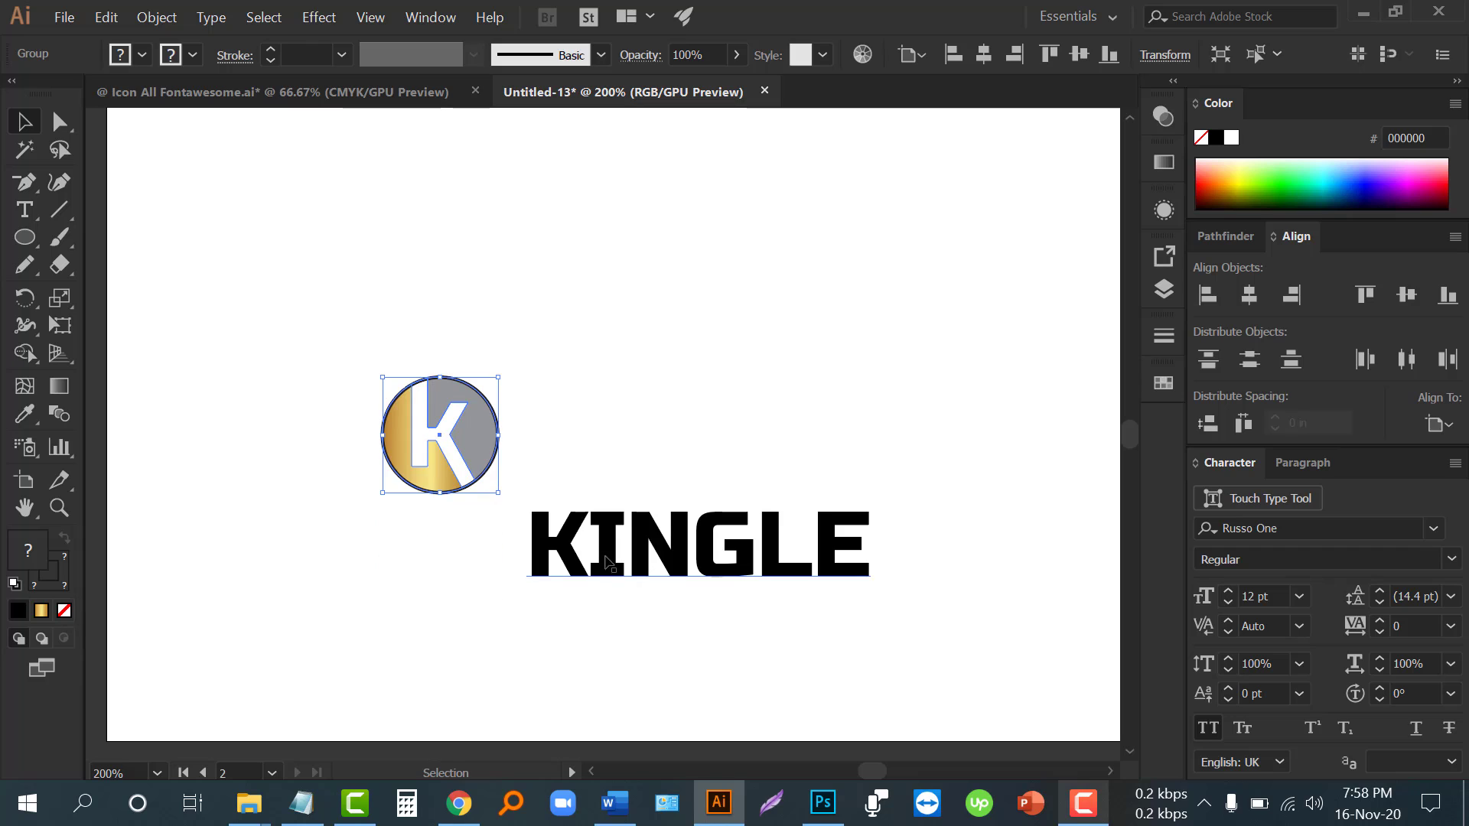
pyautogui.moveTo(610, 563); pyautogui.dragTo(607, 457)
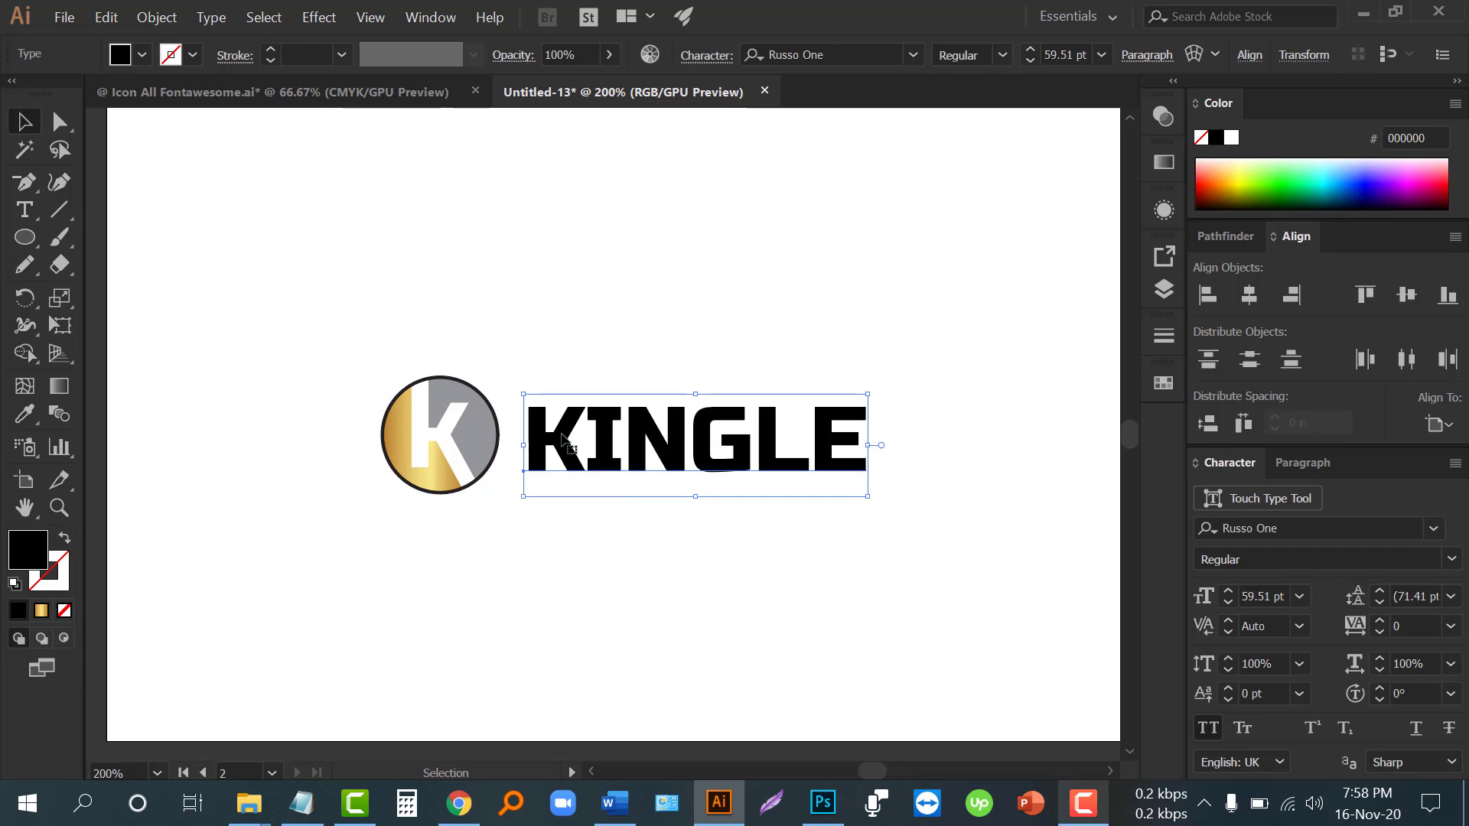
# Align the small badge and the KINGLE text on their vertical centers, and nudge the text slightly down
pyautogui.keyDown('shift'); pyautogui.click(465, 421); pyautogui.keyUp('shift')
pyautogui.click(1404, 295)
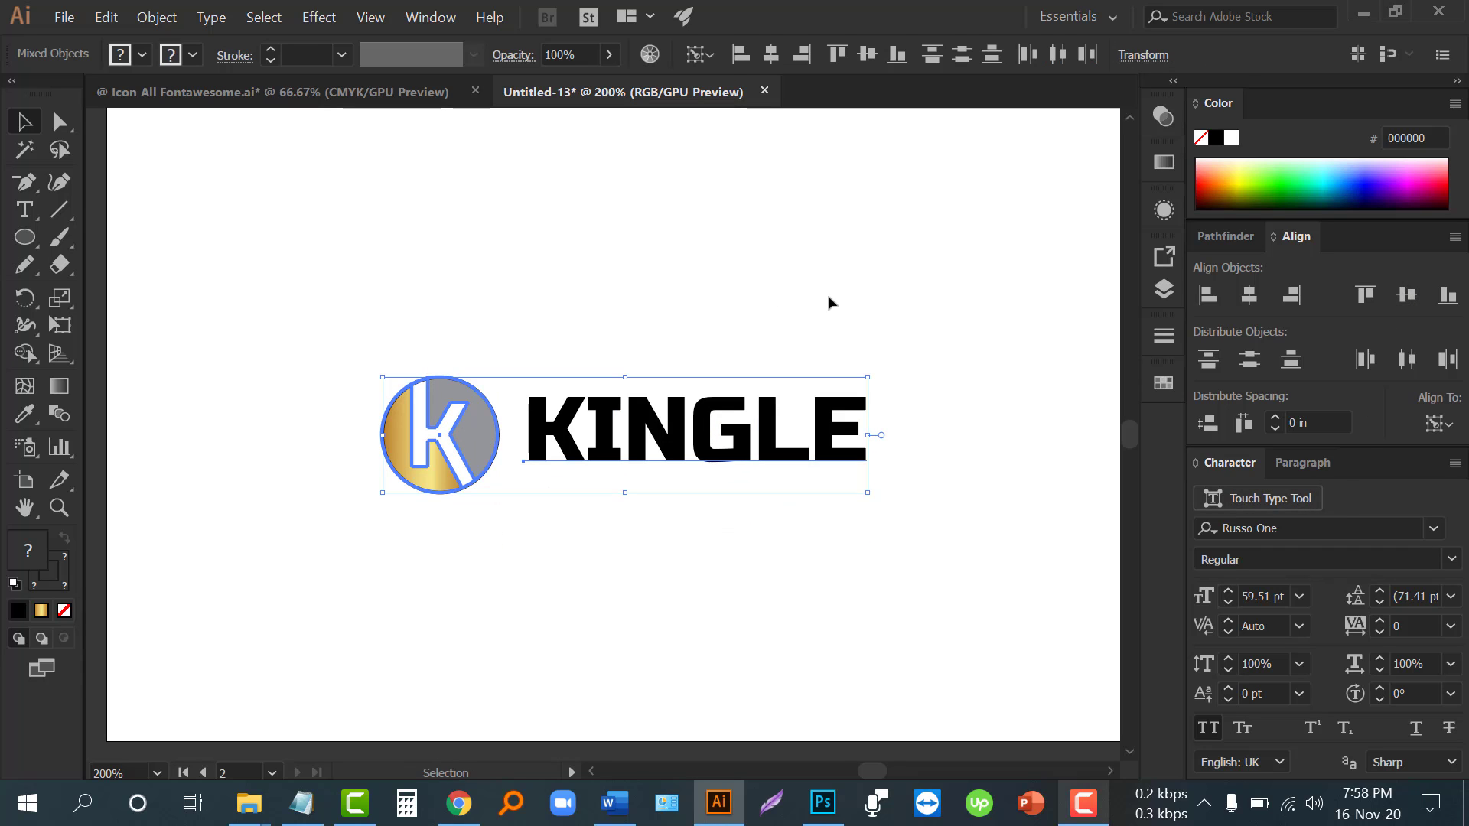
pyautogui.click(578, 222)
pyautogui.click(673, 435)
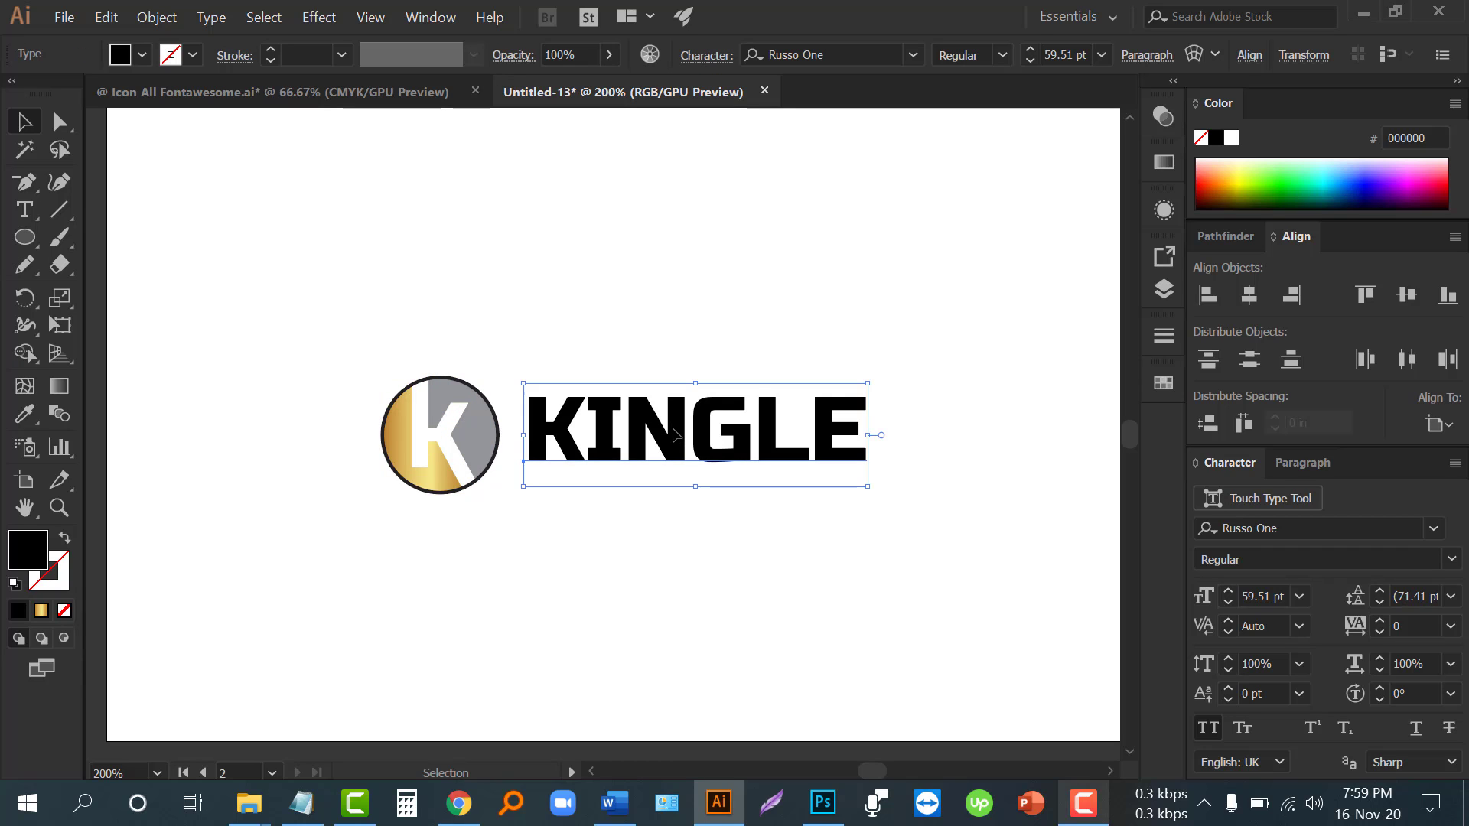
pyautogui.press('Down')
pyautogui.press('Down')
pyautogui.click(665, 353)
pyautogui.scroll(-2, 663, 394)
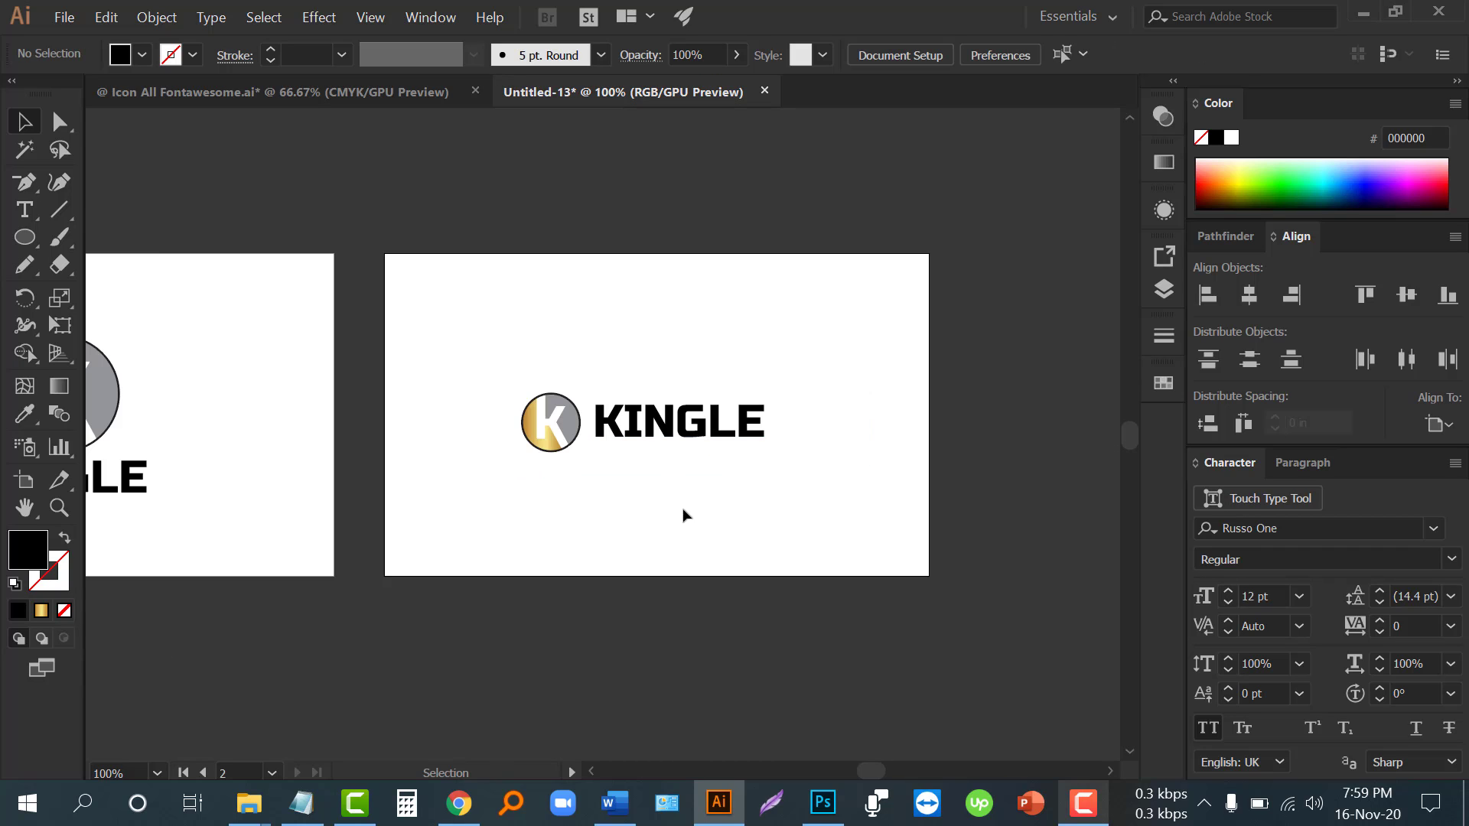
# Try moving the horizontal logo to the upper-left corner of the second artboard, and undo it
pyautogui.moveTo(681, 512); pyautogui.dragTo(511, 329)
pyautogui.click(527, 460)
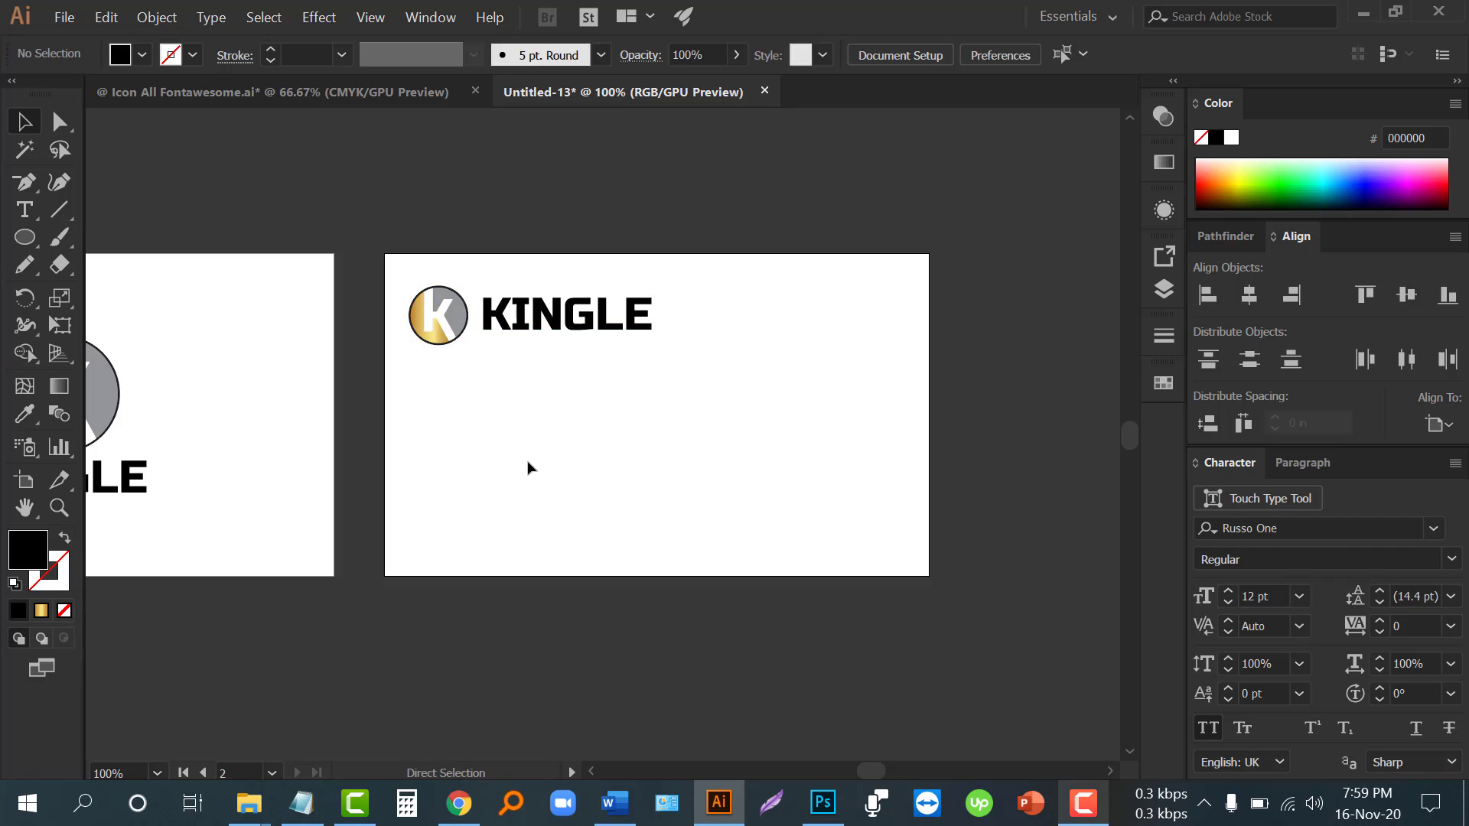
pyautogui.hotkey('ctrl', 'z')
# Review the horizontal logo on the second artboard and the stacked logo on the first artboard
pyautogui.click(685, 462)
pyautogui.scroll(1, 684, 462)
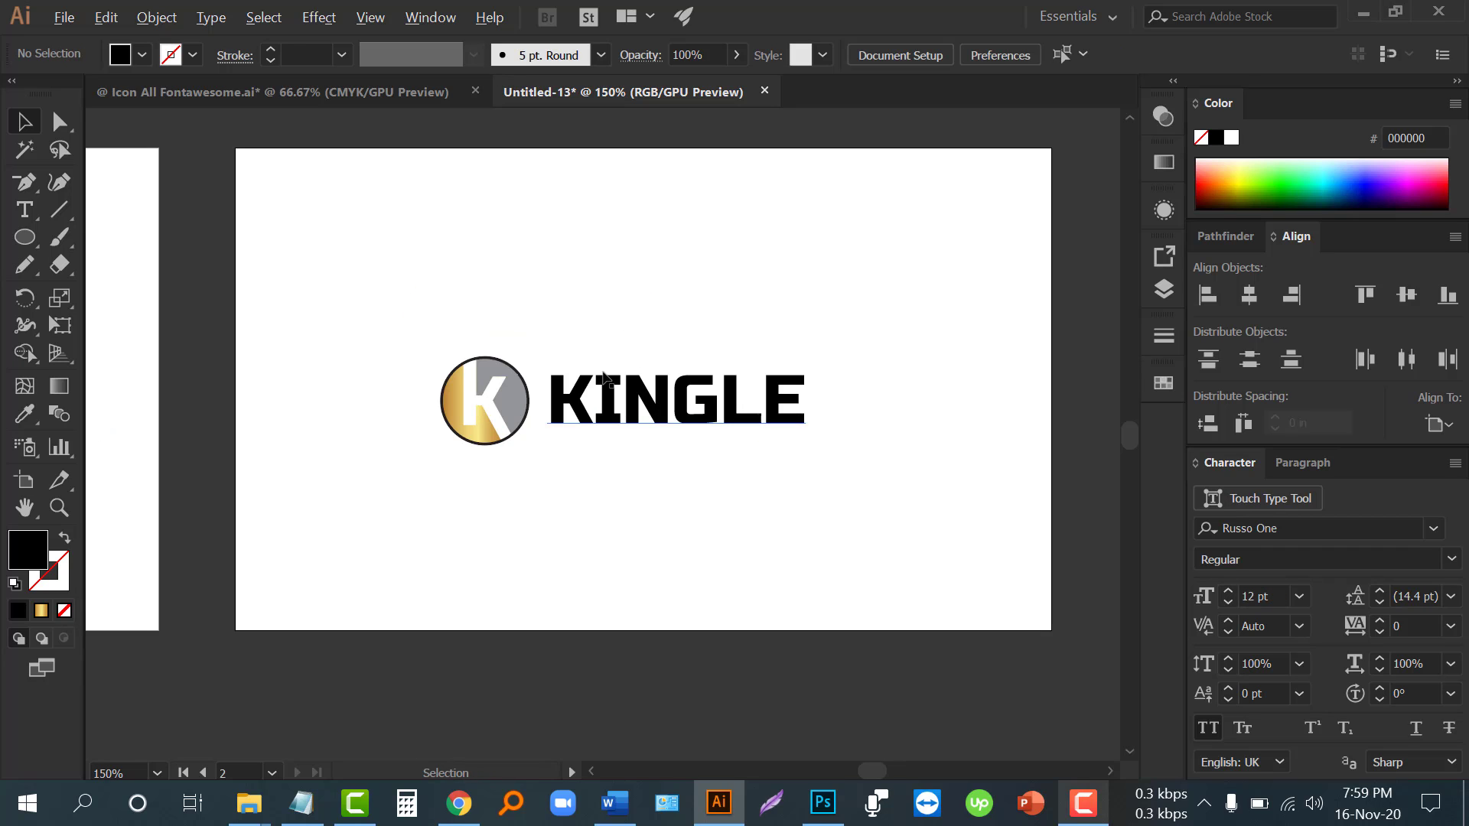
pyautogui.scroll(1, 673, 341)
pyautogui.scroll(-1, 549, 548)
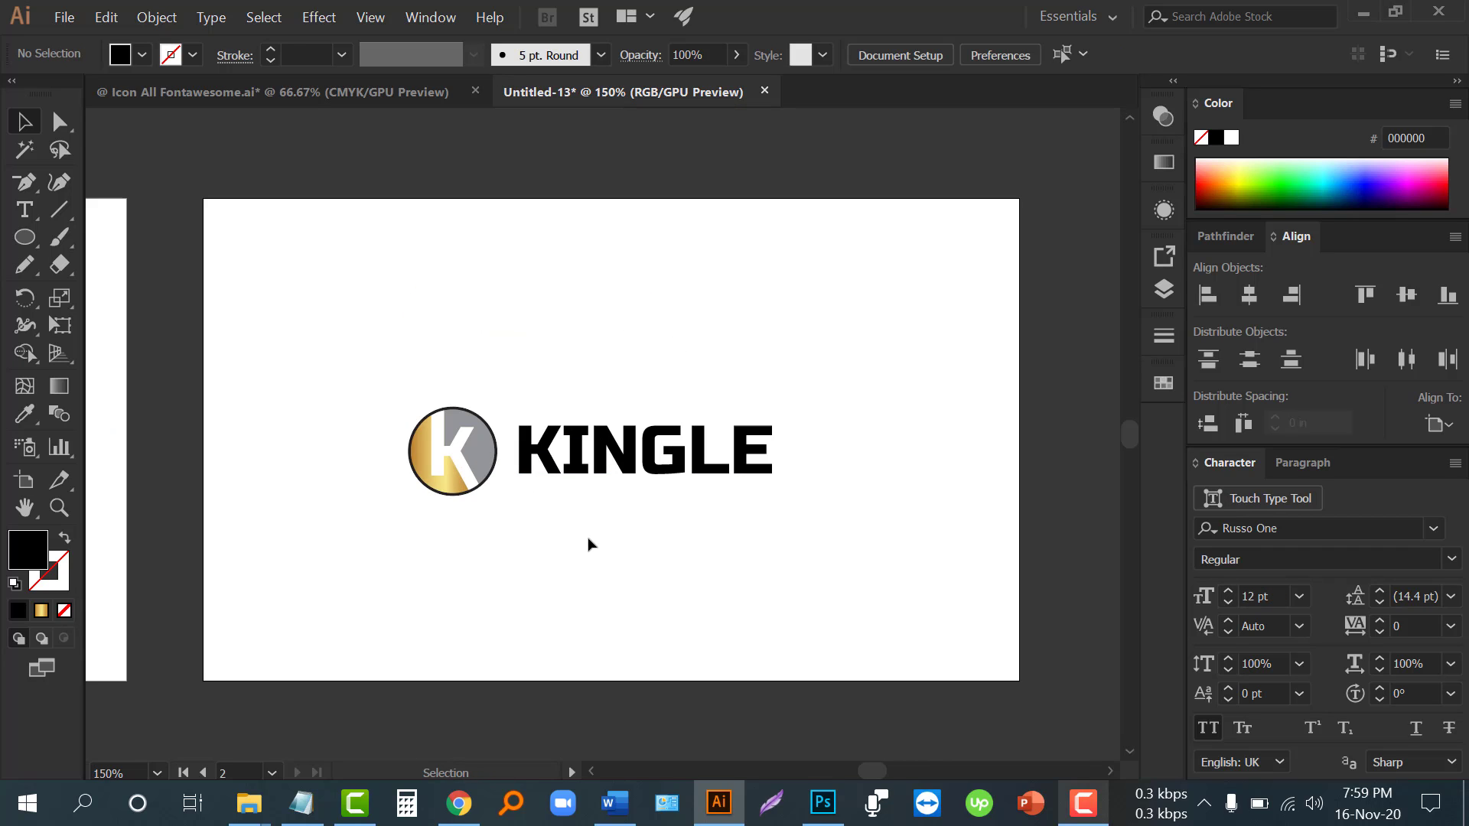
pyautogui.scroll(-1, 613, 528)
pyautogui.moveTo(363, 535); pyautogui.dragTo(827, 533)
pyautogui.moveTo(348, 380); pyautogui.dragTo(608, 566)
pyautogui.moveTo(515, 481)
pyautogui.mouseDown()
pyautogui.moveTo(773, 232)
pyautogui.moveTo(912, 364)
pyautogui.moveTo(905, 292)
pyautogui.moveTo(837, 186)
pyautogui.moveTo(859, 195)
pyautogui.mouseUp()
pyautogui.click(575, 463)
pyautogui.scroll(2, 535, 490)
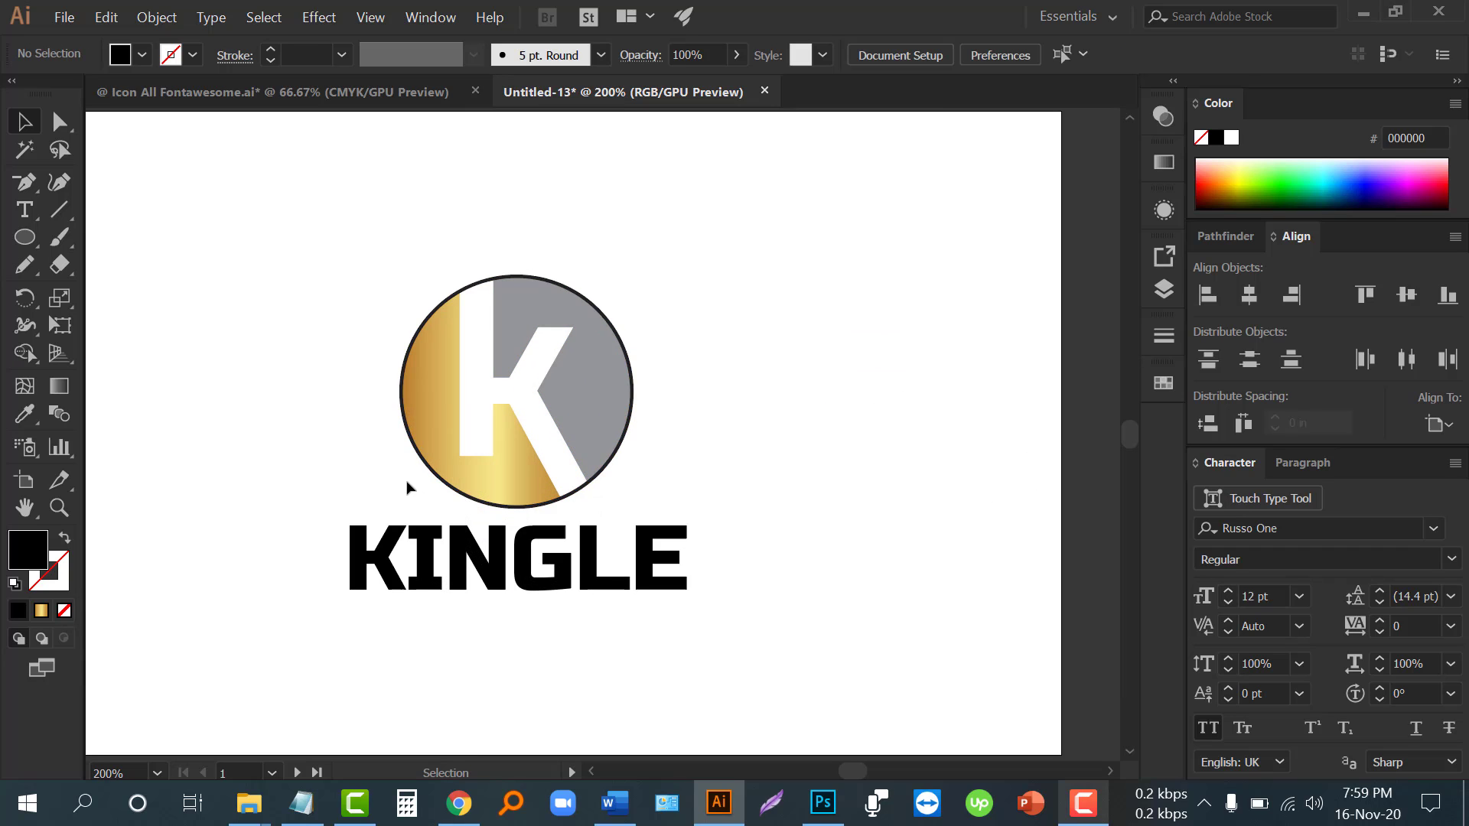
# Ungroup the circular badge above the KINGLE text on the first artboard
pyautogui.click(501, 455)
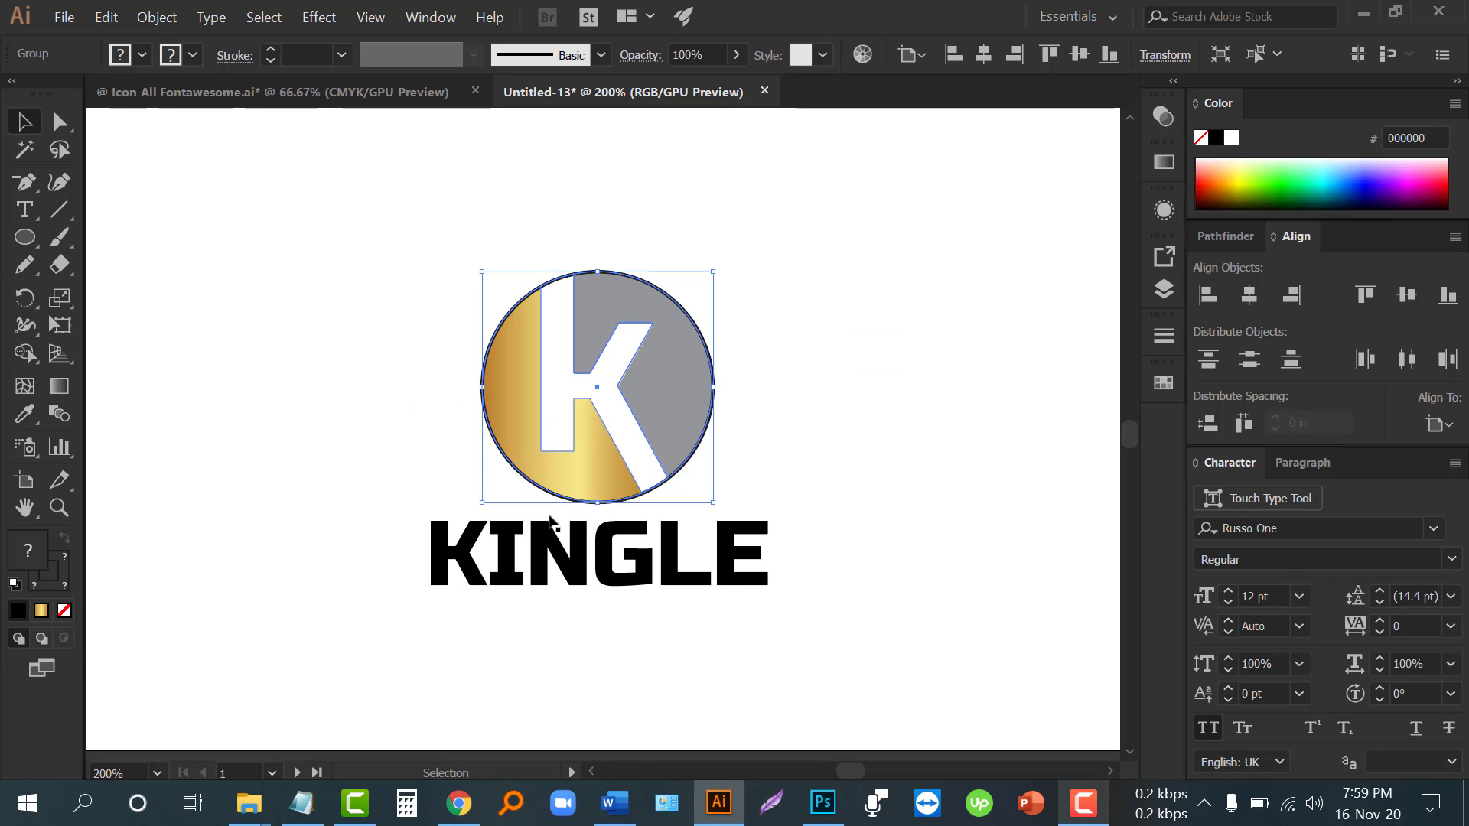
pyautogui.keyDown('shift'); pyautogui.click(551, 528); pyautogui.keyUp('shift')
pyautogui.rightClick(548, 555)
pyautogui.click(334, 421)
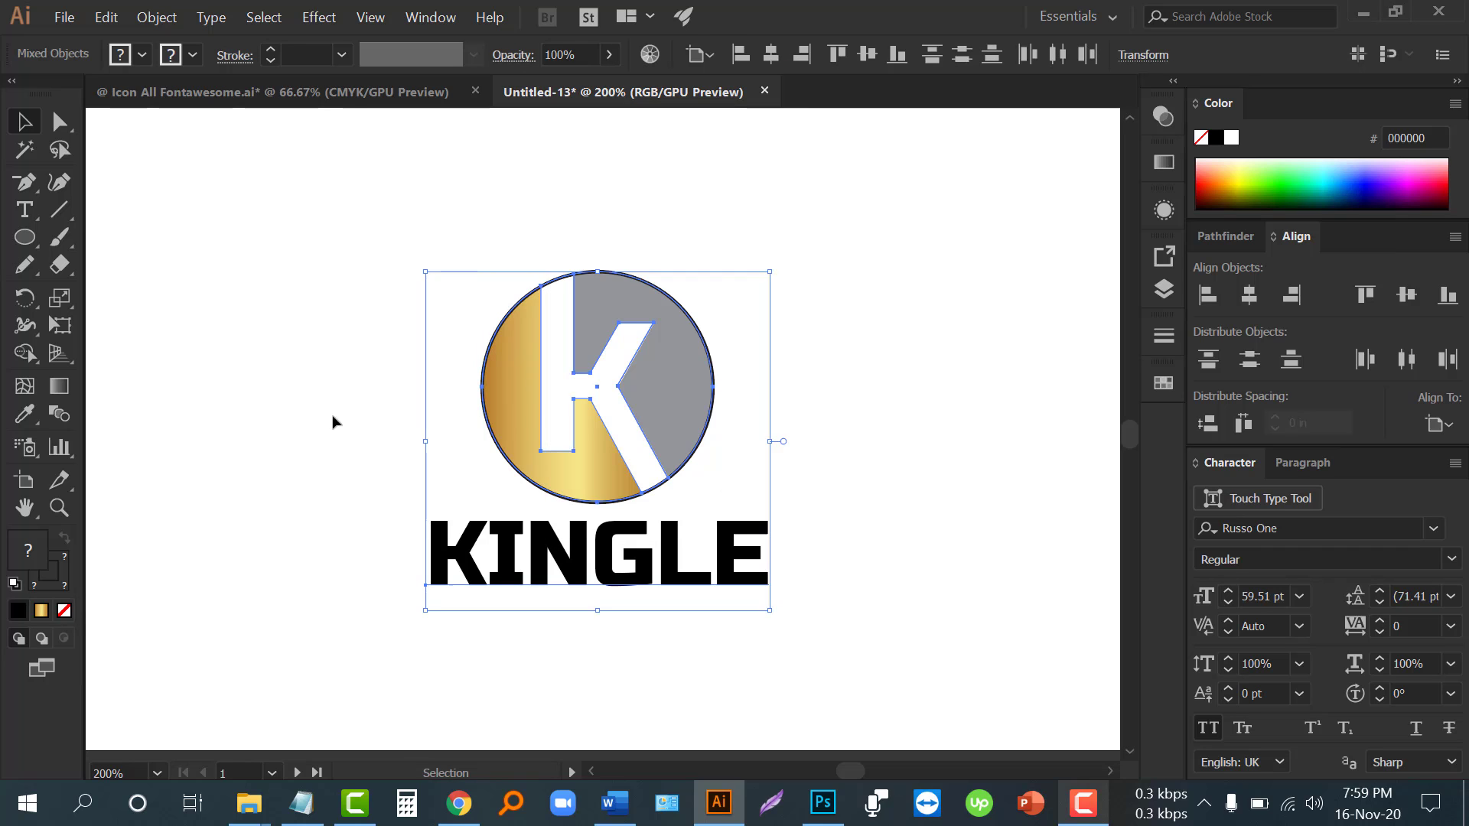
pyautogui.click(515, 420)
pyautogui.rightClick(551, 407)
pyautogui.click(580, 594)
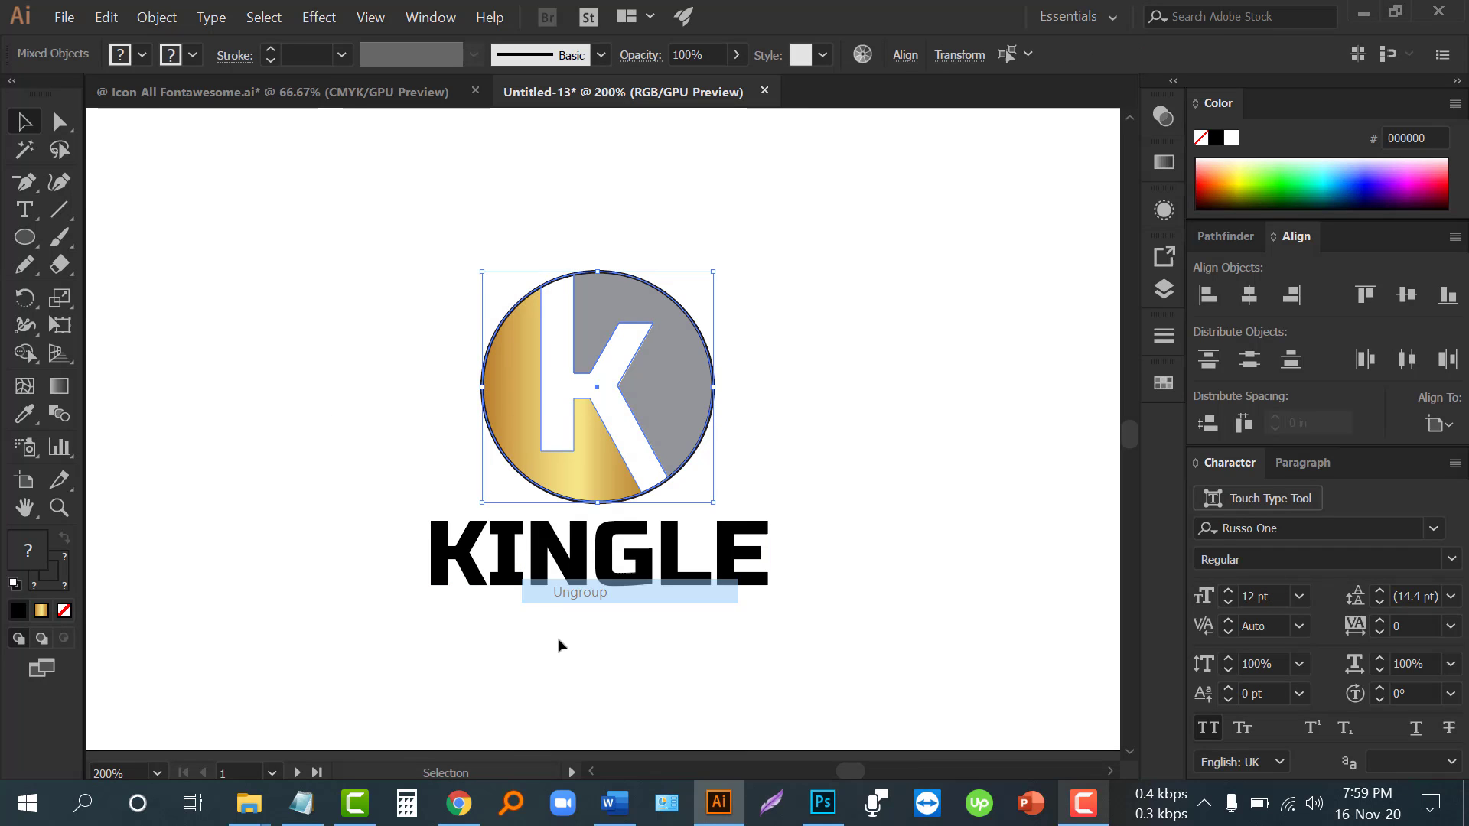
pyautogui.click(559, 647)
# Convert the KINGLE text under the badge to outlines
pyautogui.click(459, 547)
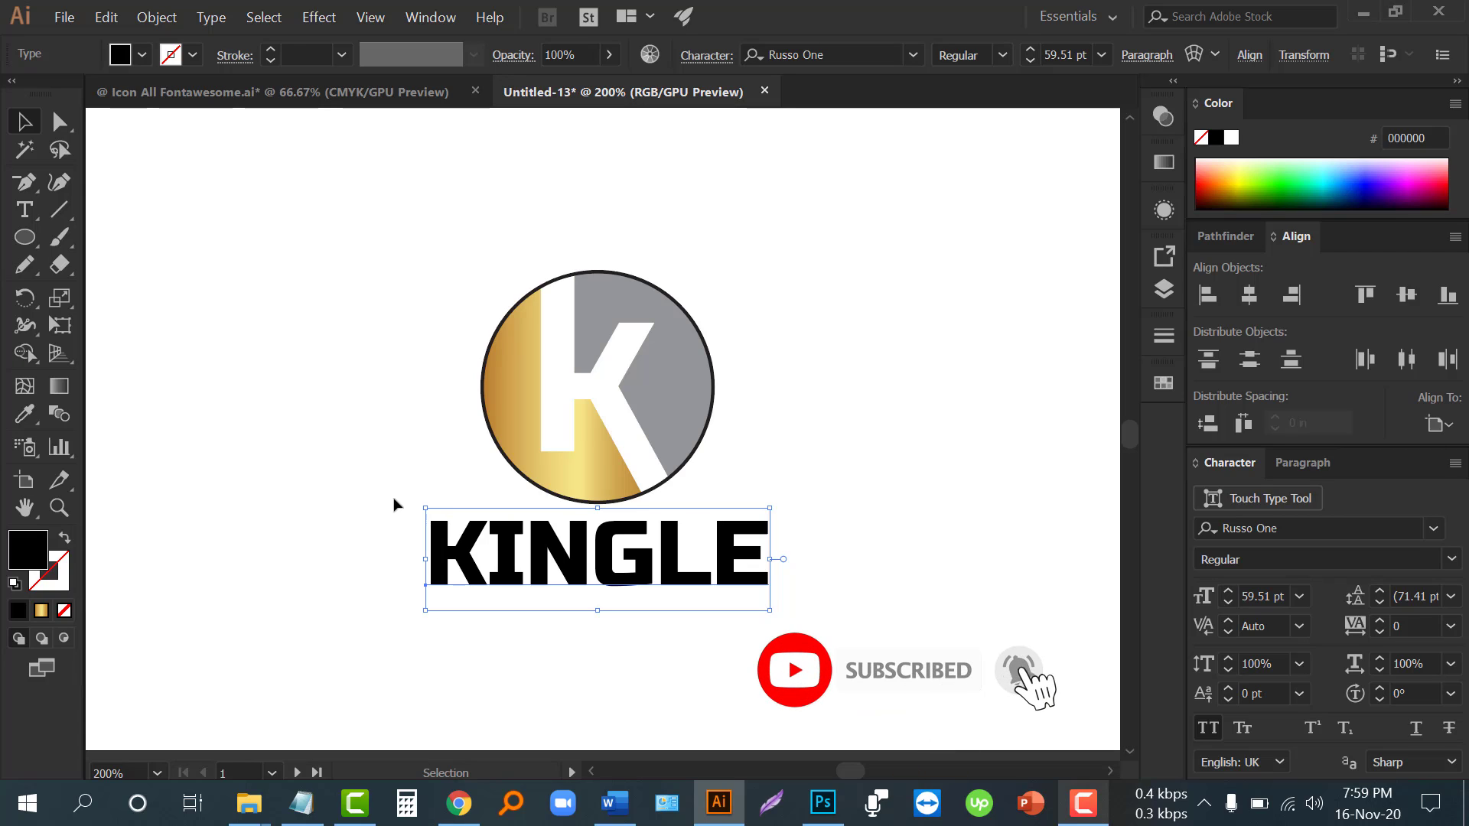
pyautogui.hotkey('ctrl', 'shift', 'b')
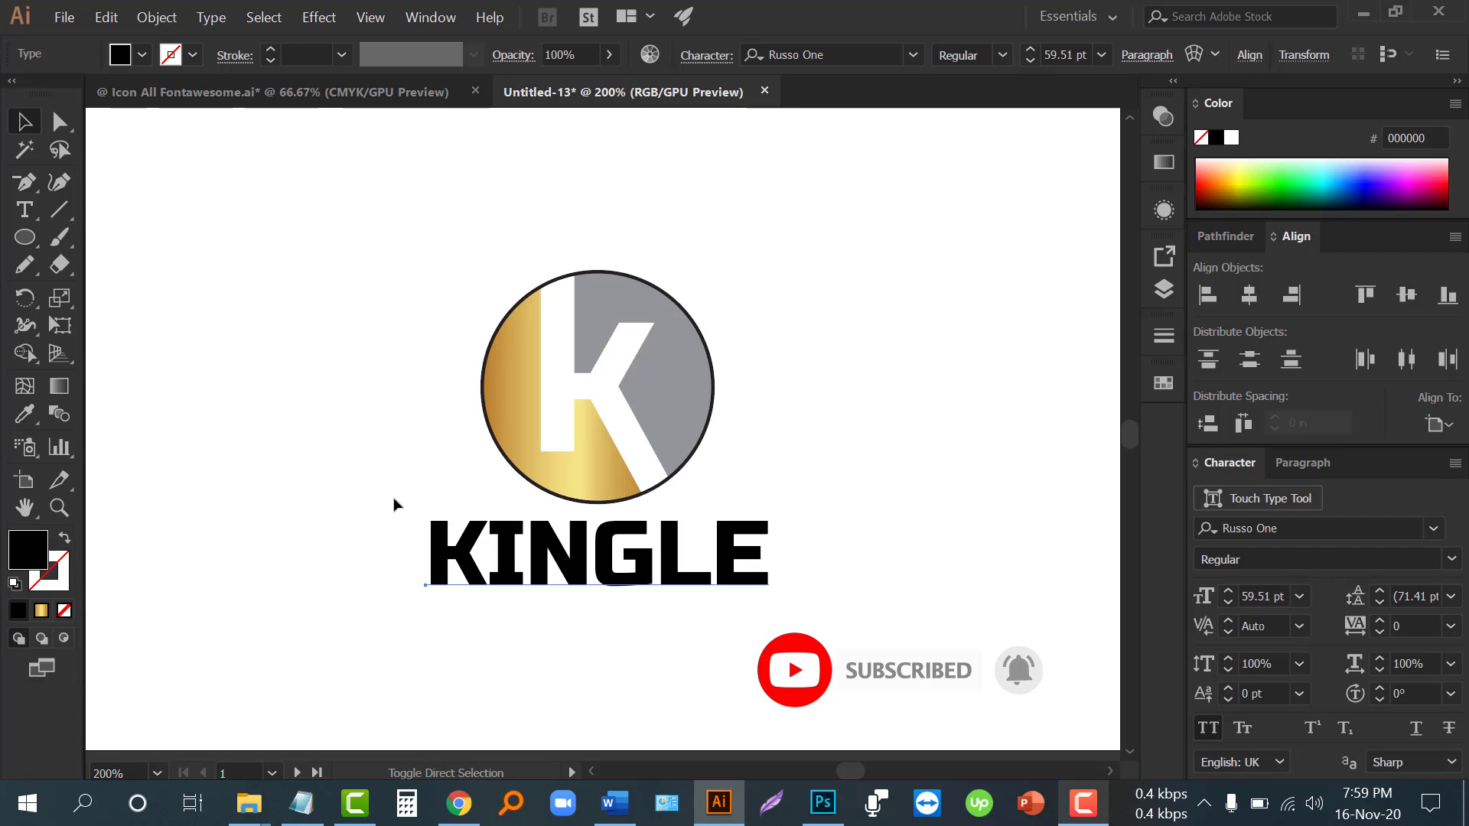
pyautogui.hotkey('ctrl', 'shift', 'o')
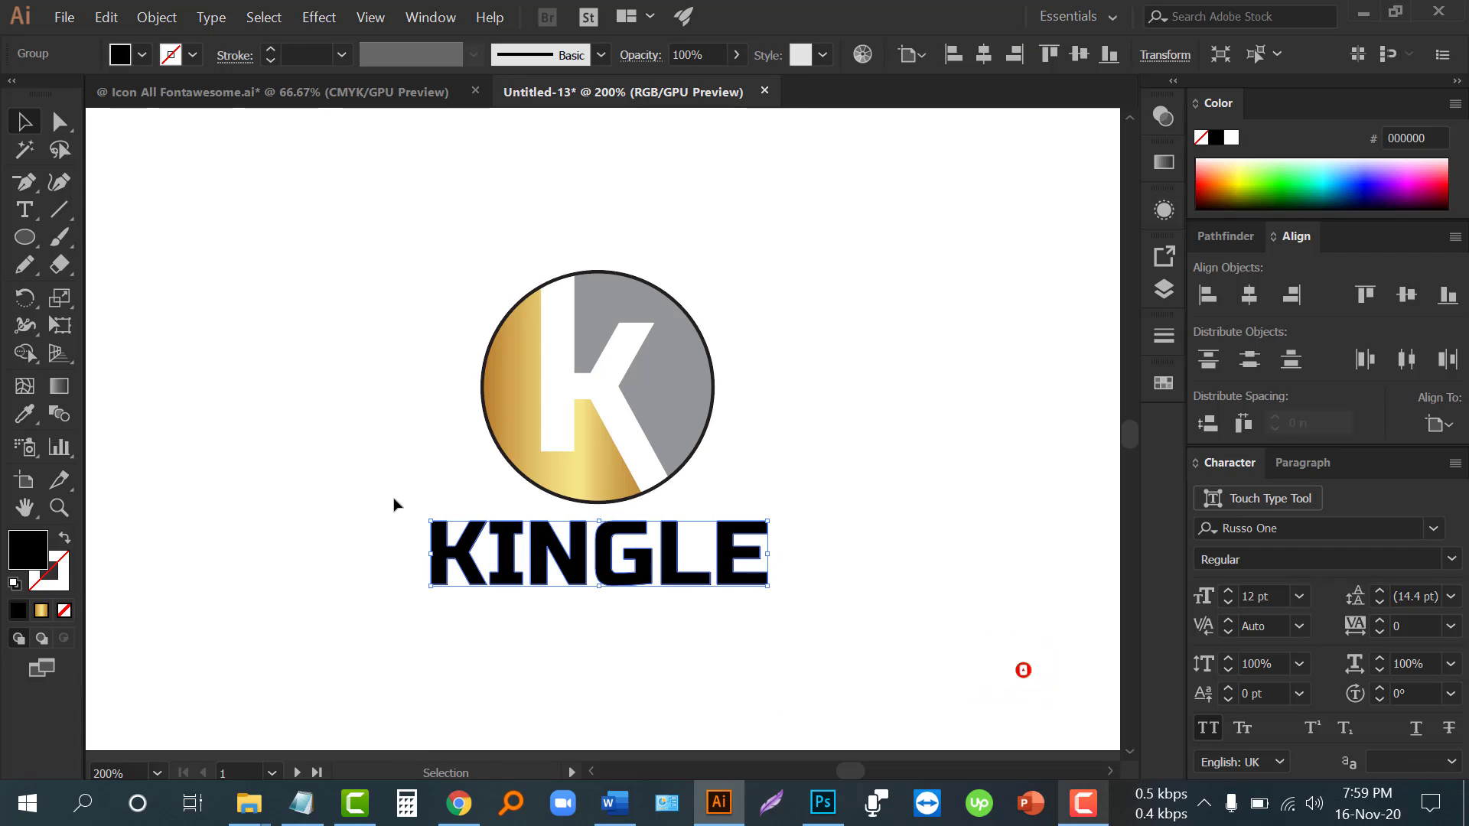
pyautogui.click(480, 494)
# Change the stroke color of the badge's circle outline to white
pyautogui.click(492, 443)
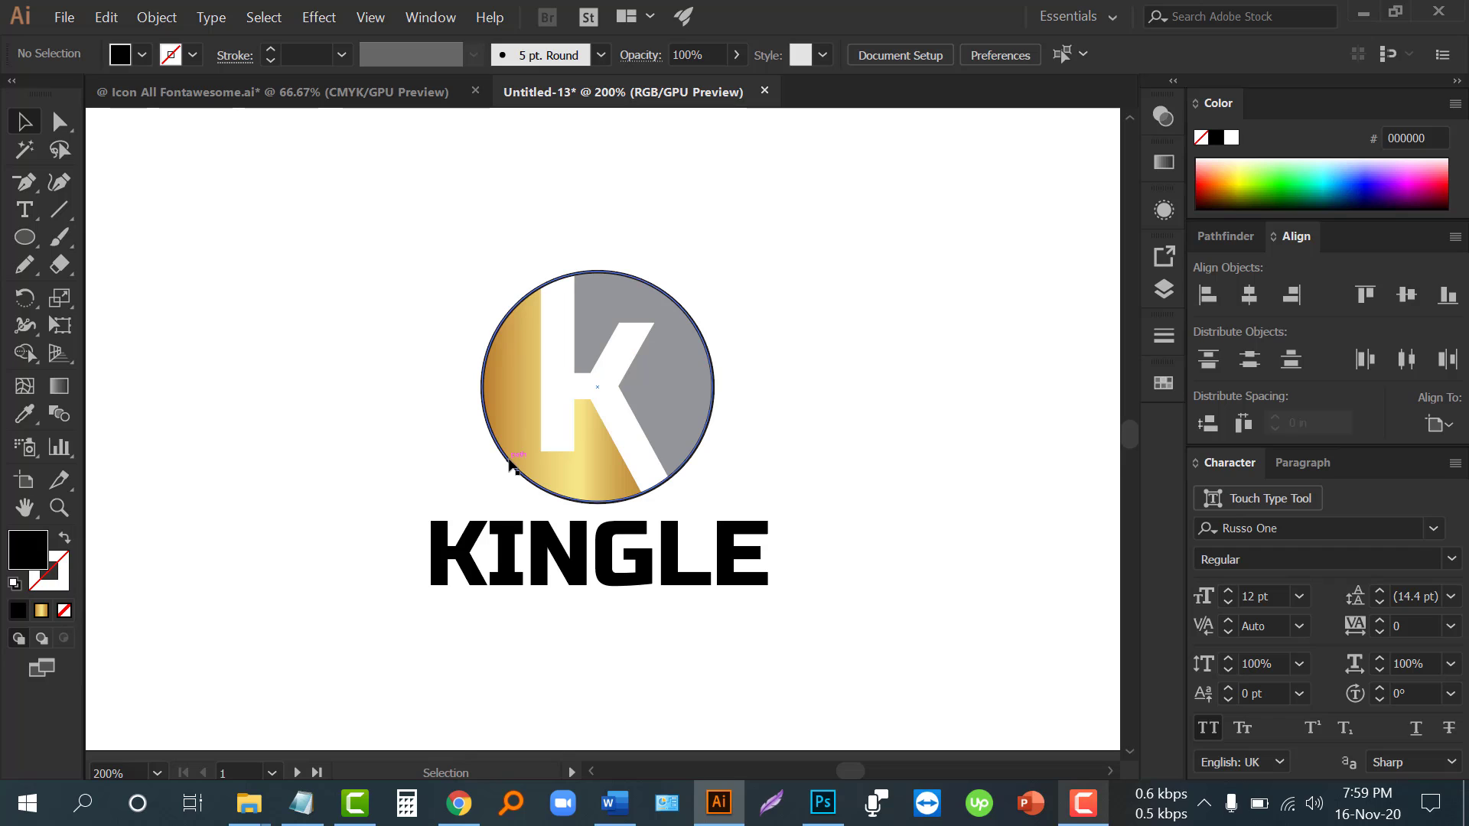
pyautogui.click(192, 54)
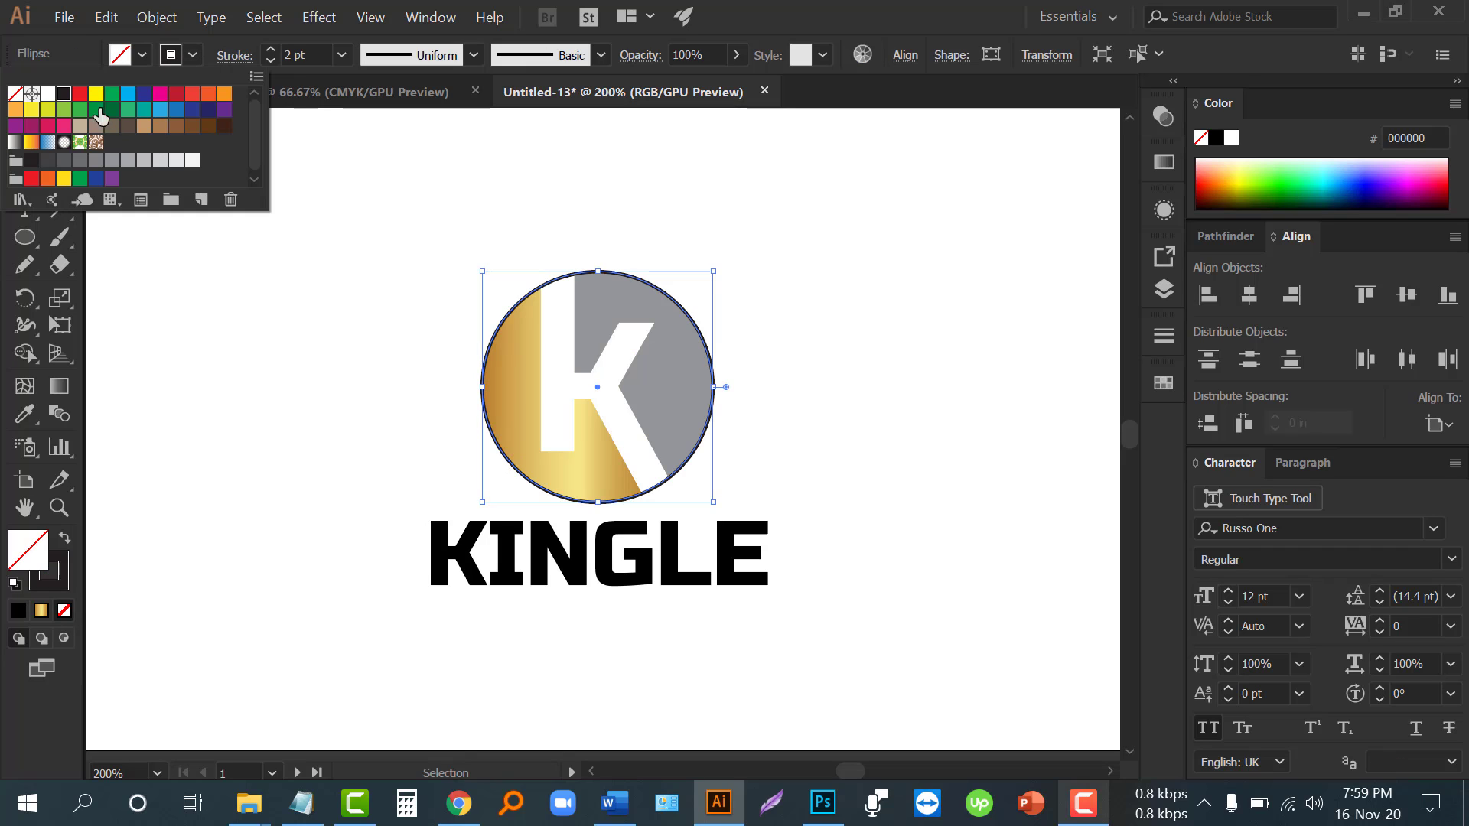
pyautogui.click(44, 97)
pyautogui.click(220, 398)
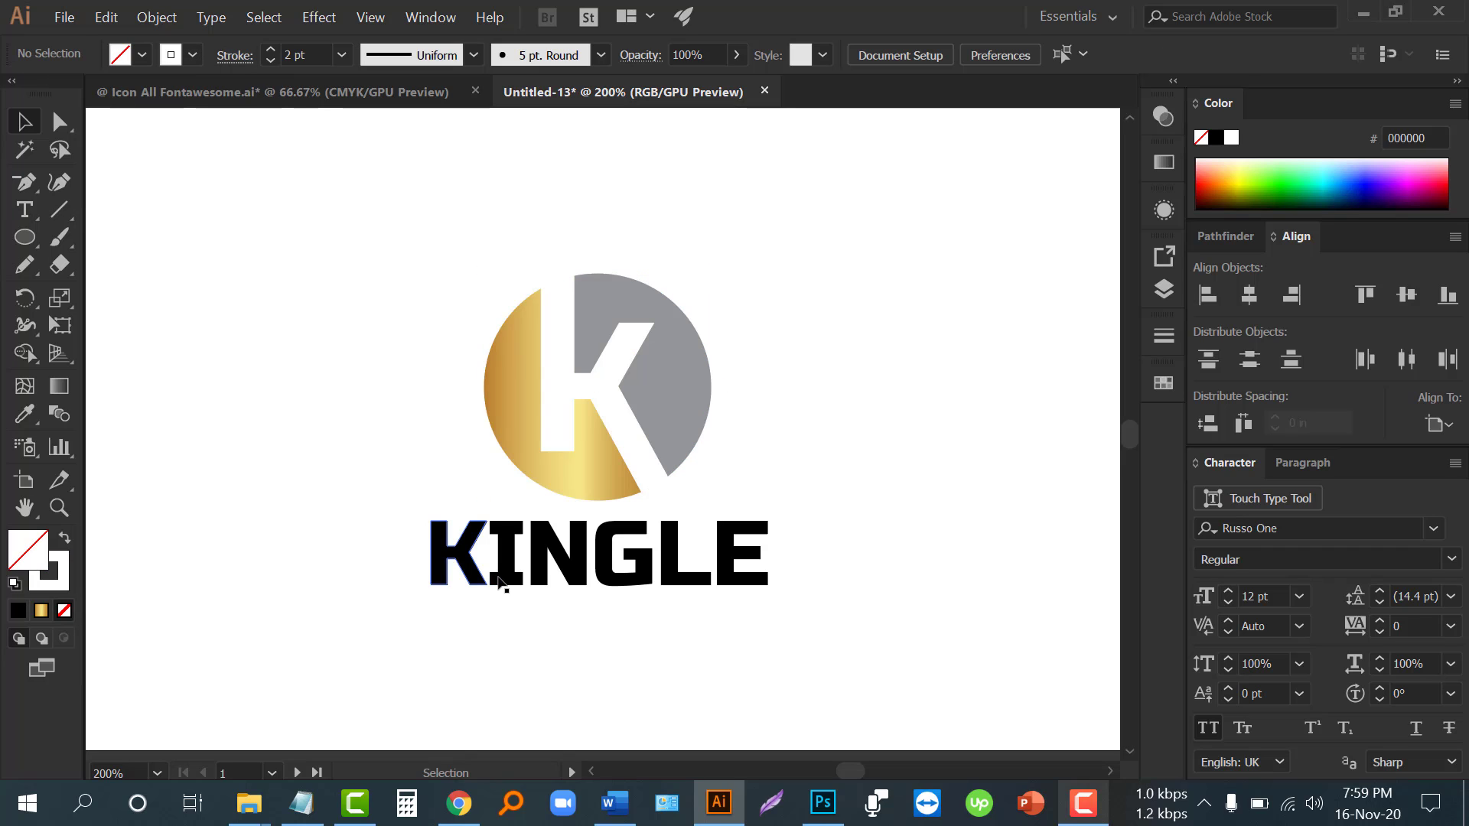
# Fill the outlined KINGLE wordmark with white
pyautogui.click(492, 564)
pyautogui.click(142, 54)
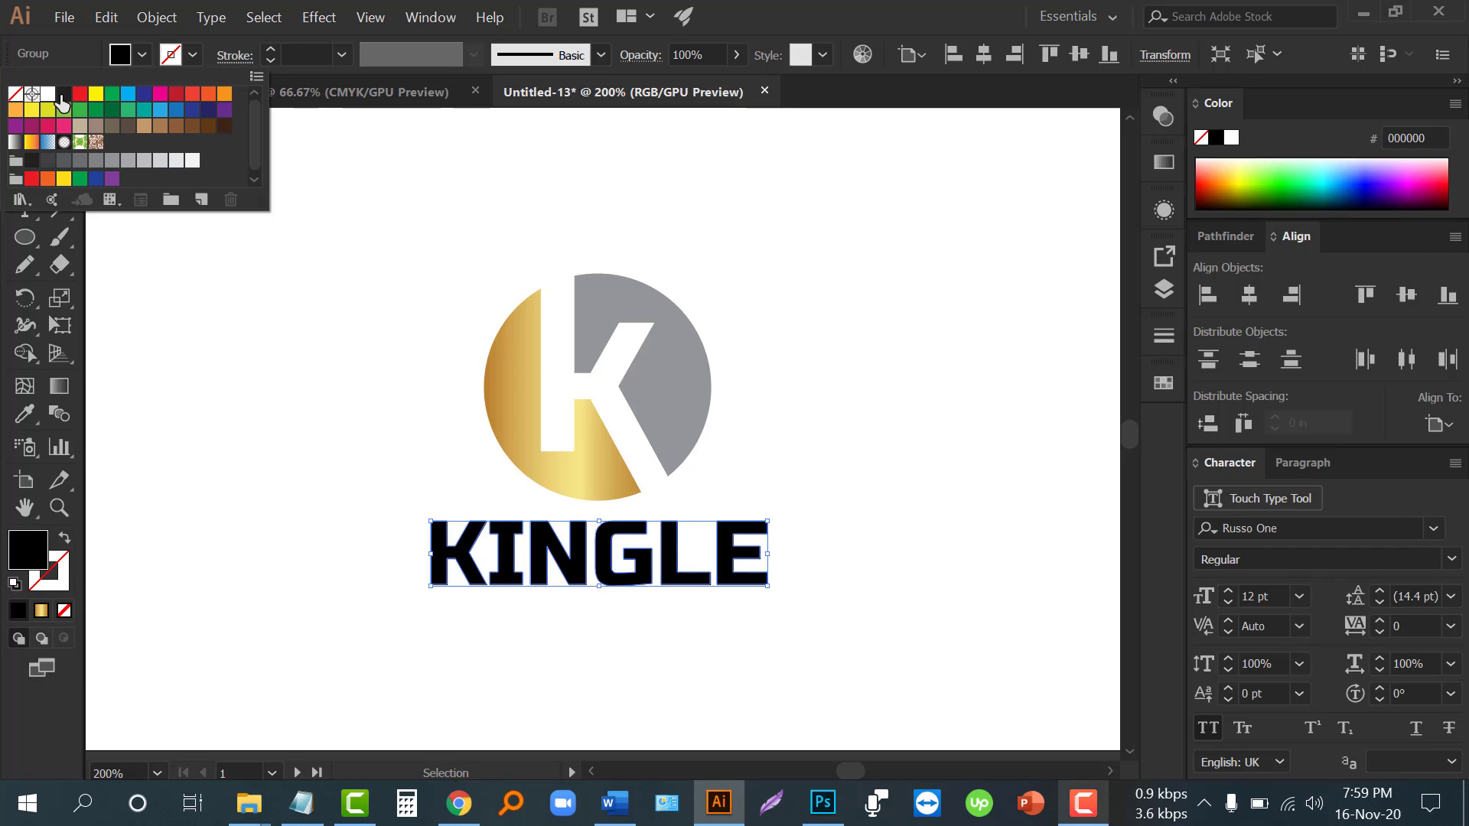
pyautogui.click(56, 97)
pyautogui.click(308, 395)
pyautogui.scroll(-1, 479, 420)
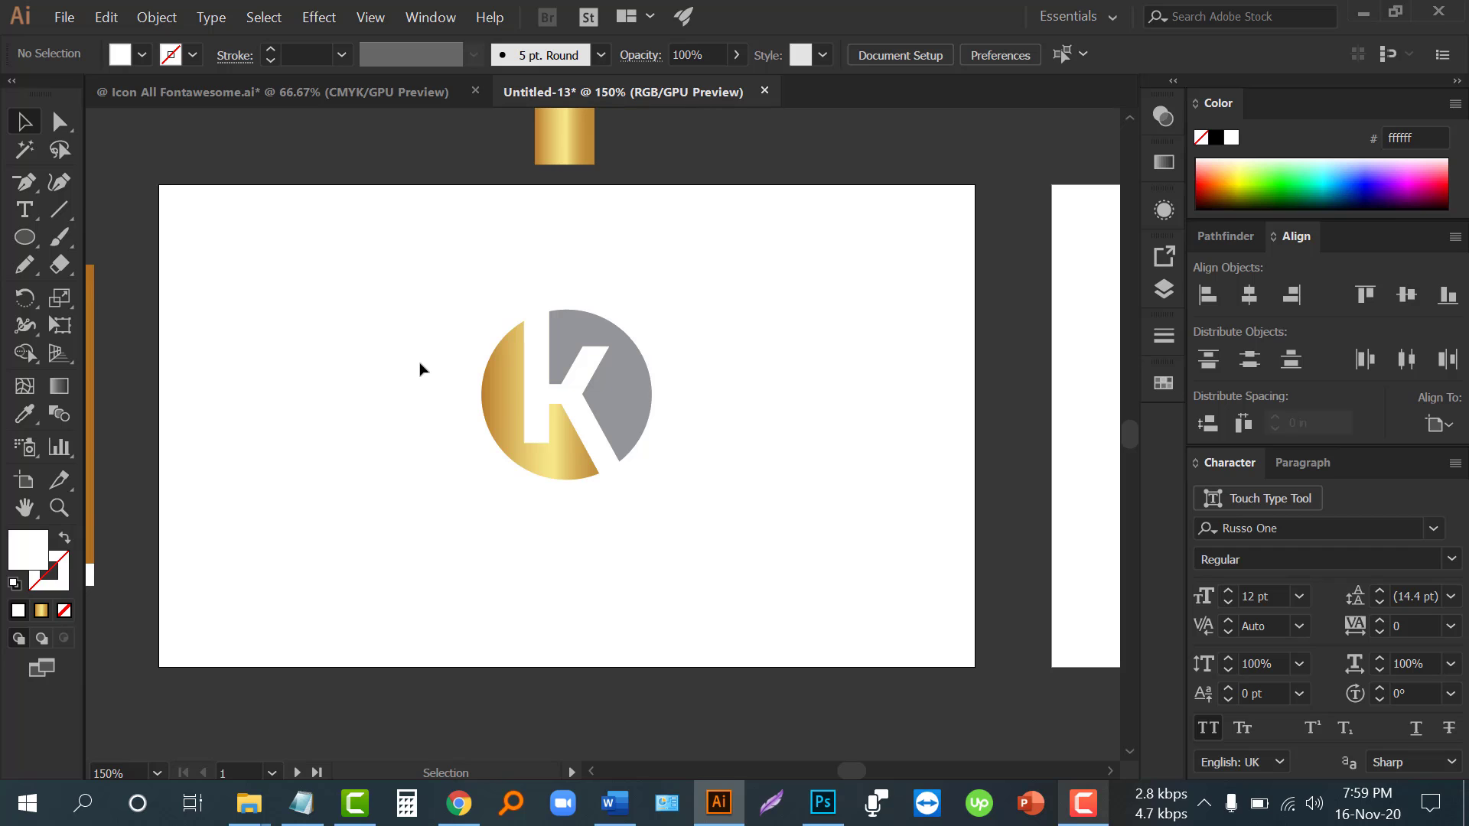
# Set up a web export of the first artboard as PNG-24 with transparency and a width of 3333 px
pyautogui.press('ctrl')
pyautogui.hotkey('ctrl', 'alt', 'shift', 's')
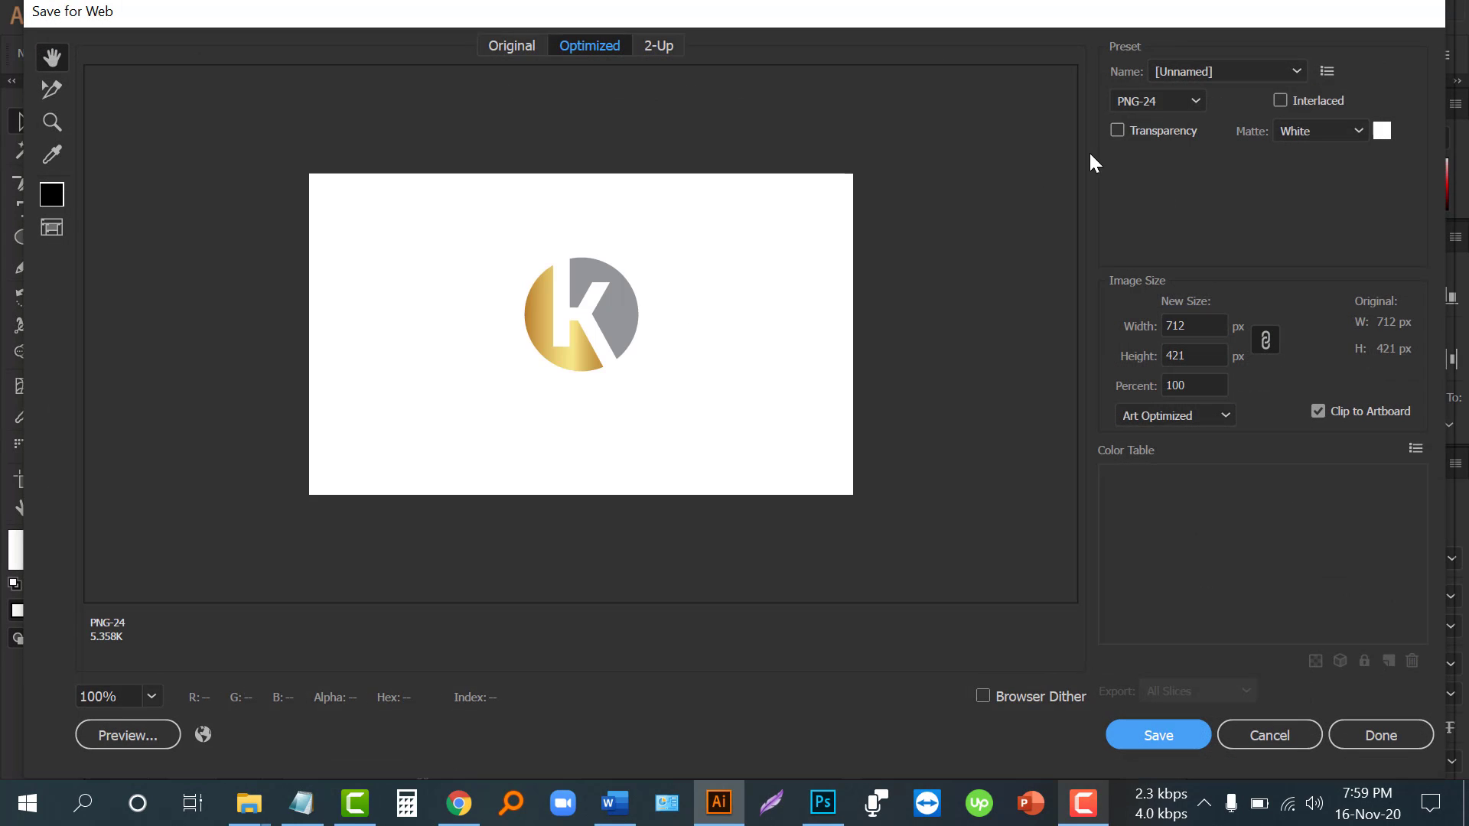
pyautogui.click(1121, 132)
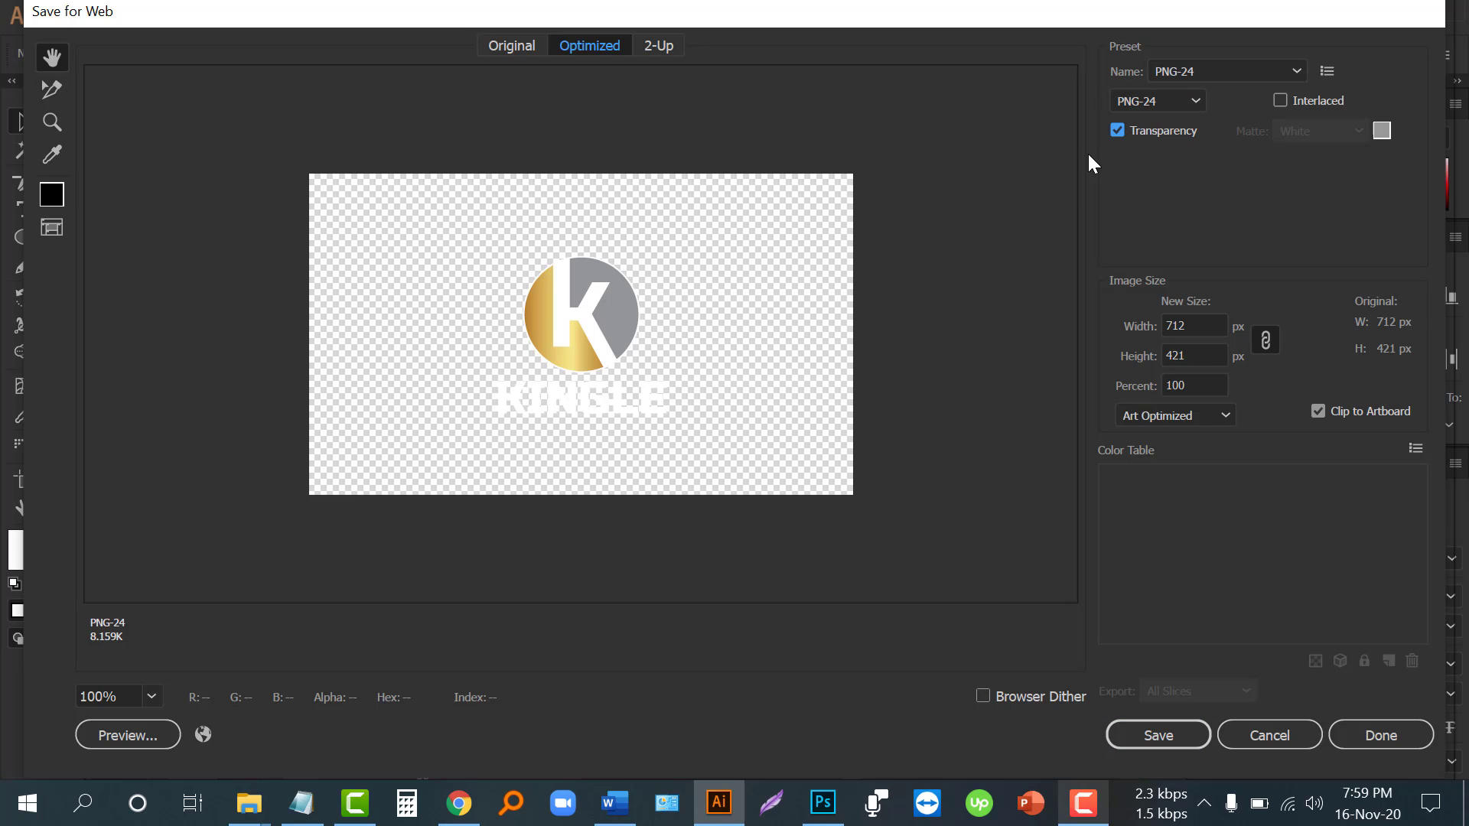
pyautogui.moveTo(1208, 326); pyautogui.dragTo(1098, 338)
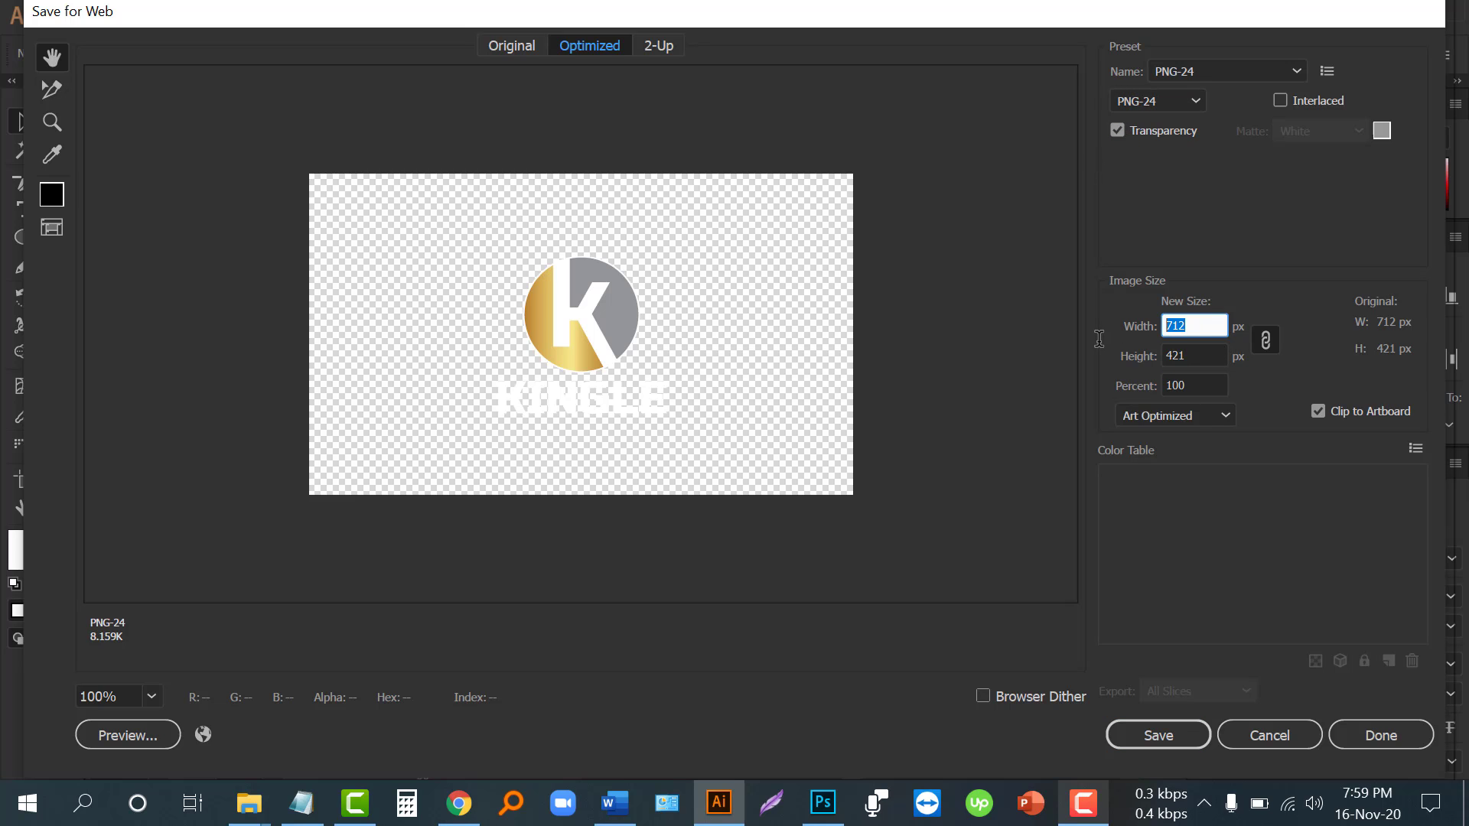
pyautogui.click(1194, 357)
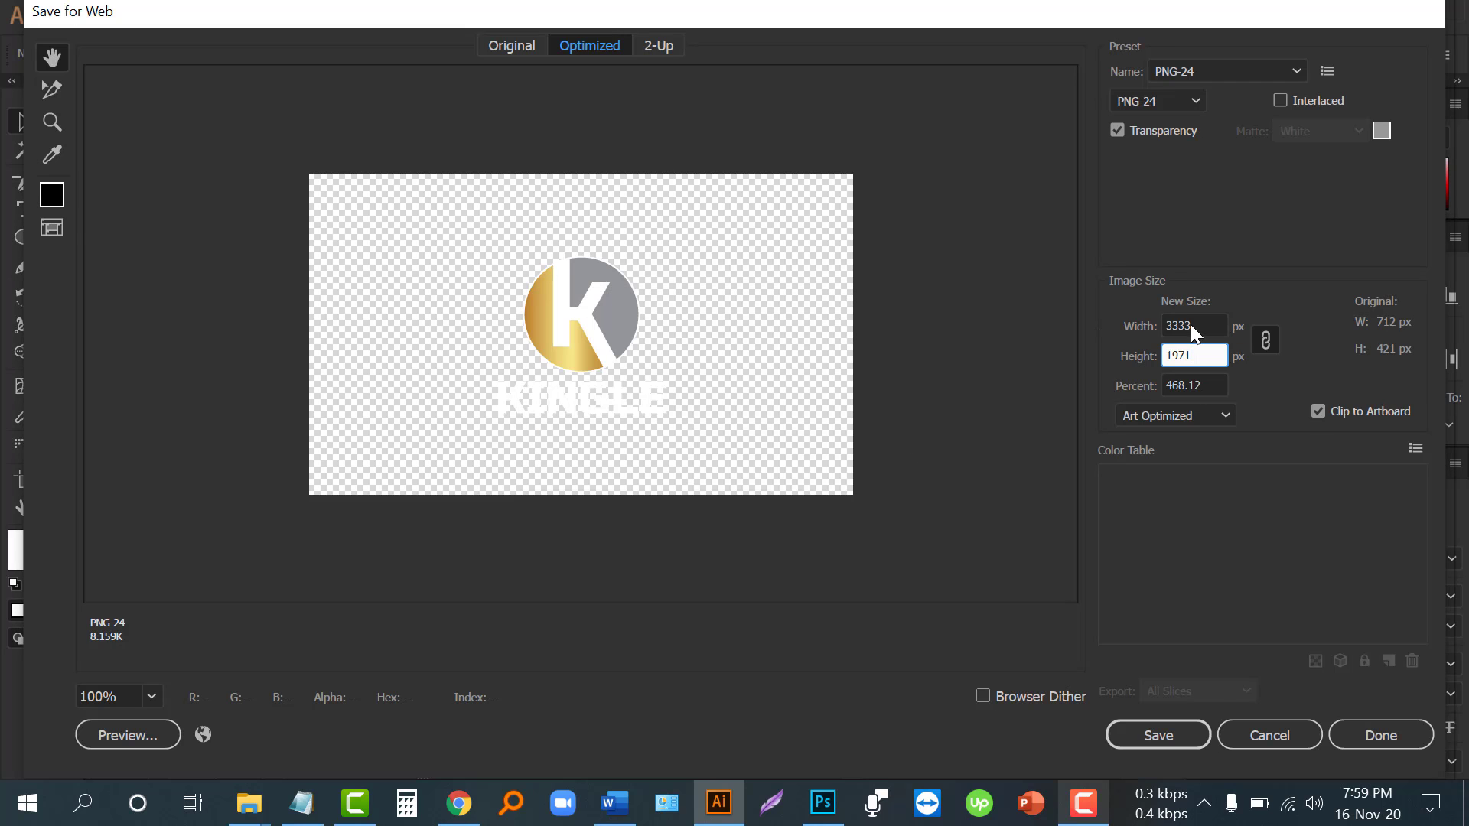
pyautogui.scroll(-4, 781, 365)
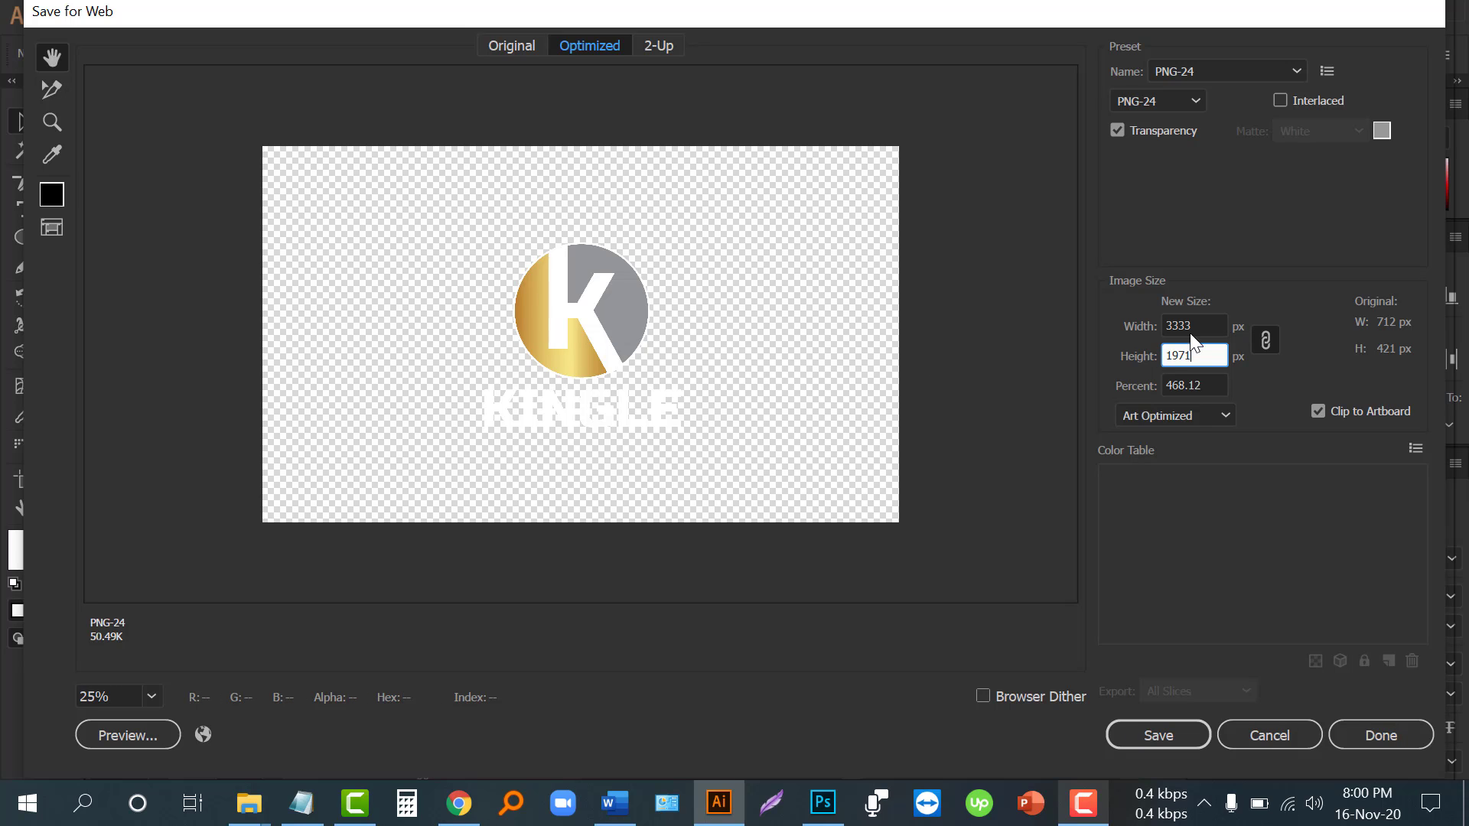
pyautogui.moveTo(1193, 326); pyautogui.dragTo(1153, 320)
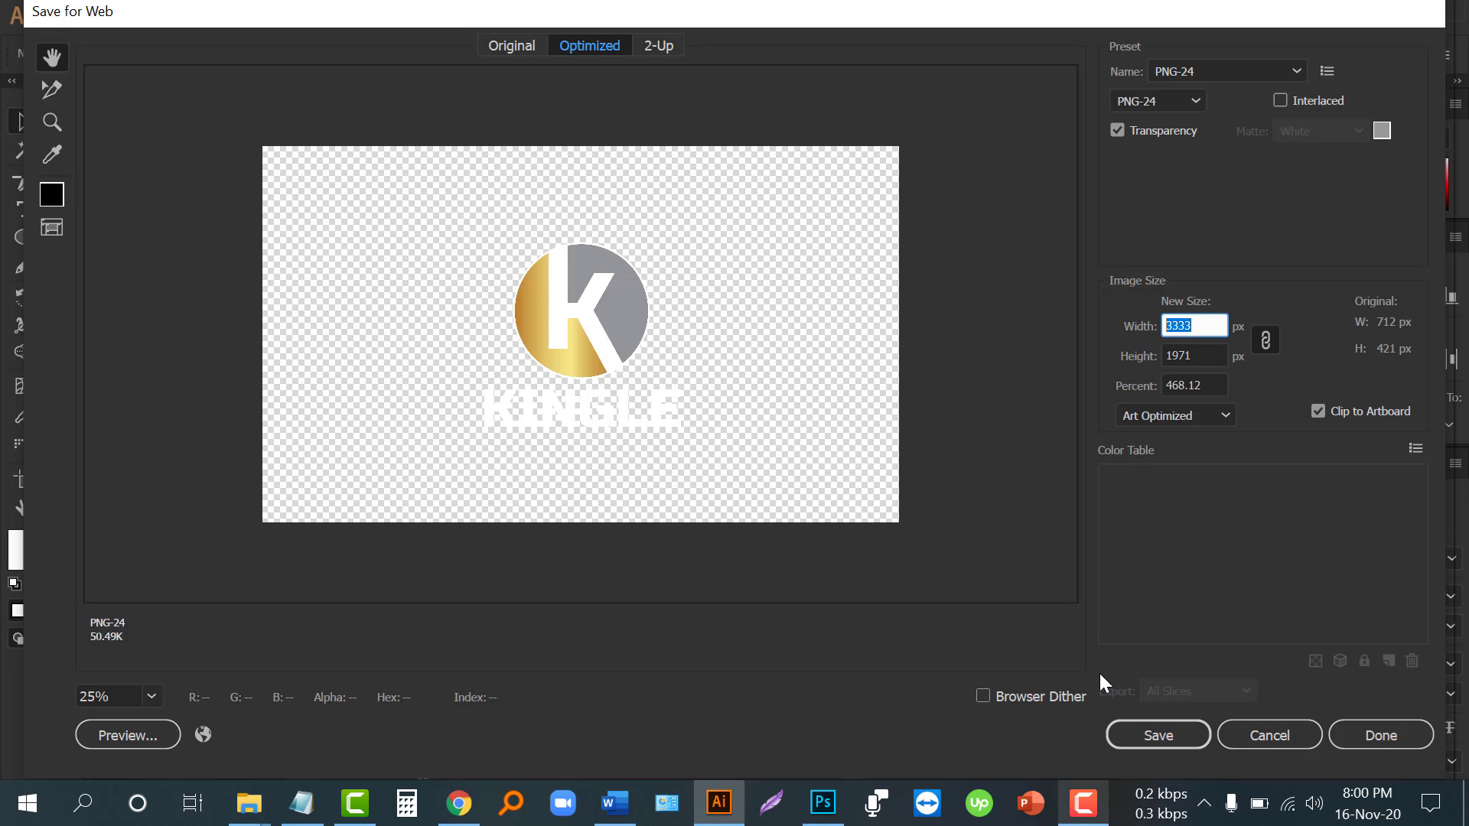
# Save the exported image to the Desktop as Untitled-13.png
pyautogui.click(1155, 735)
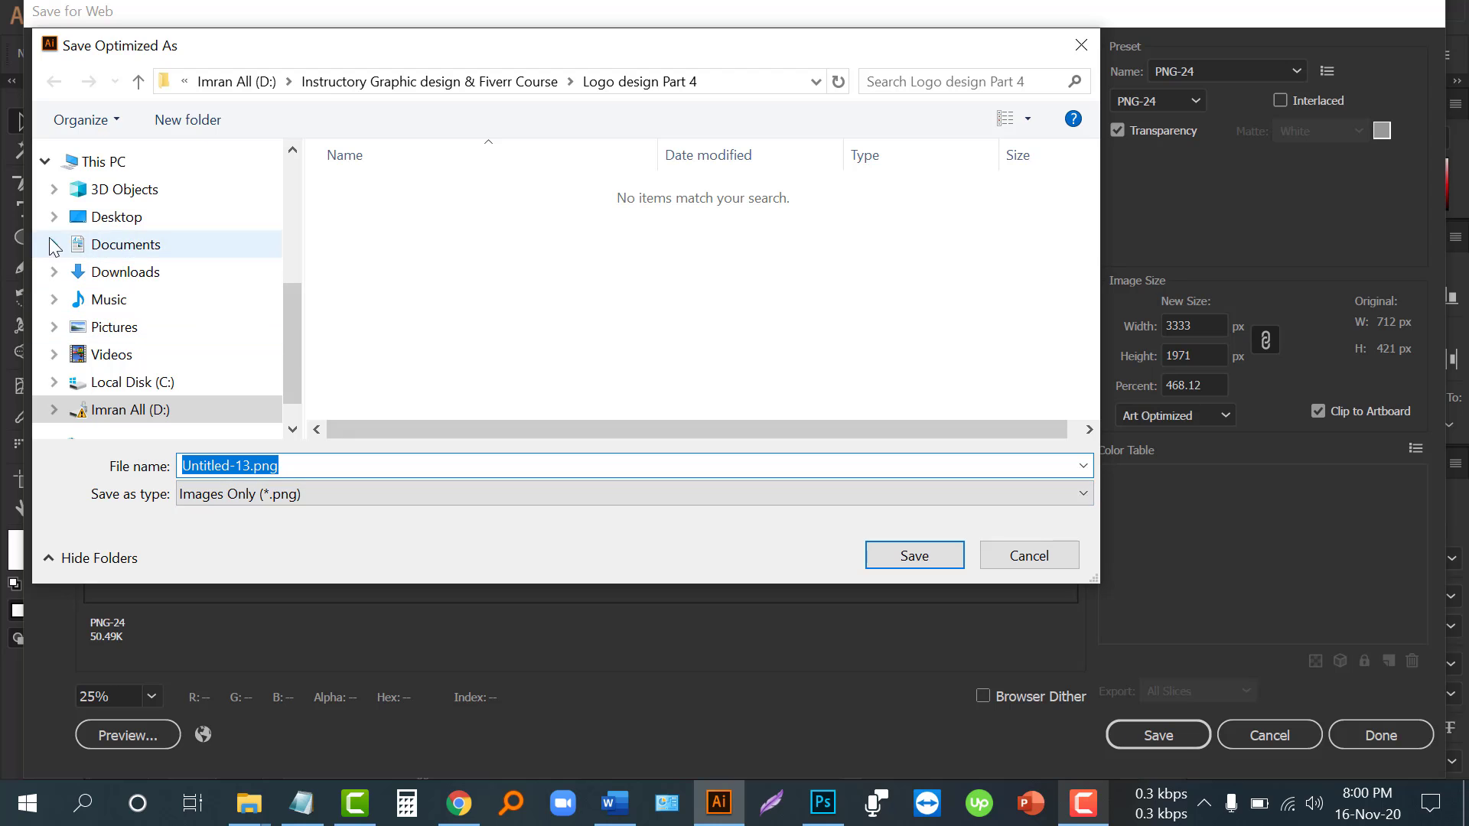
pyautogui.click(115, 217)
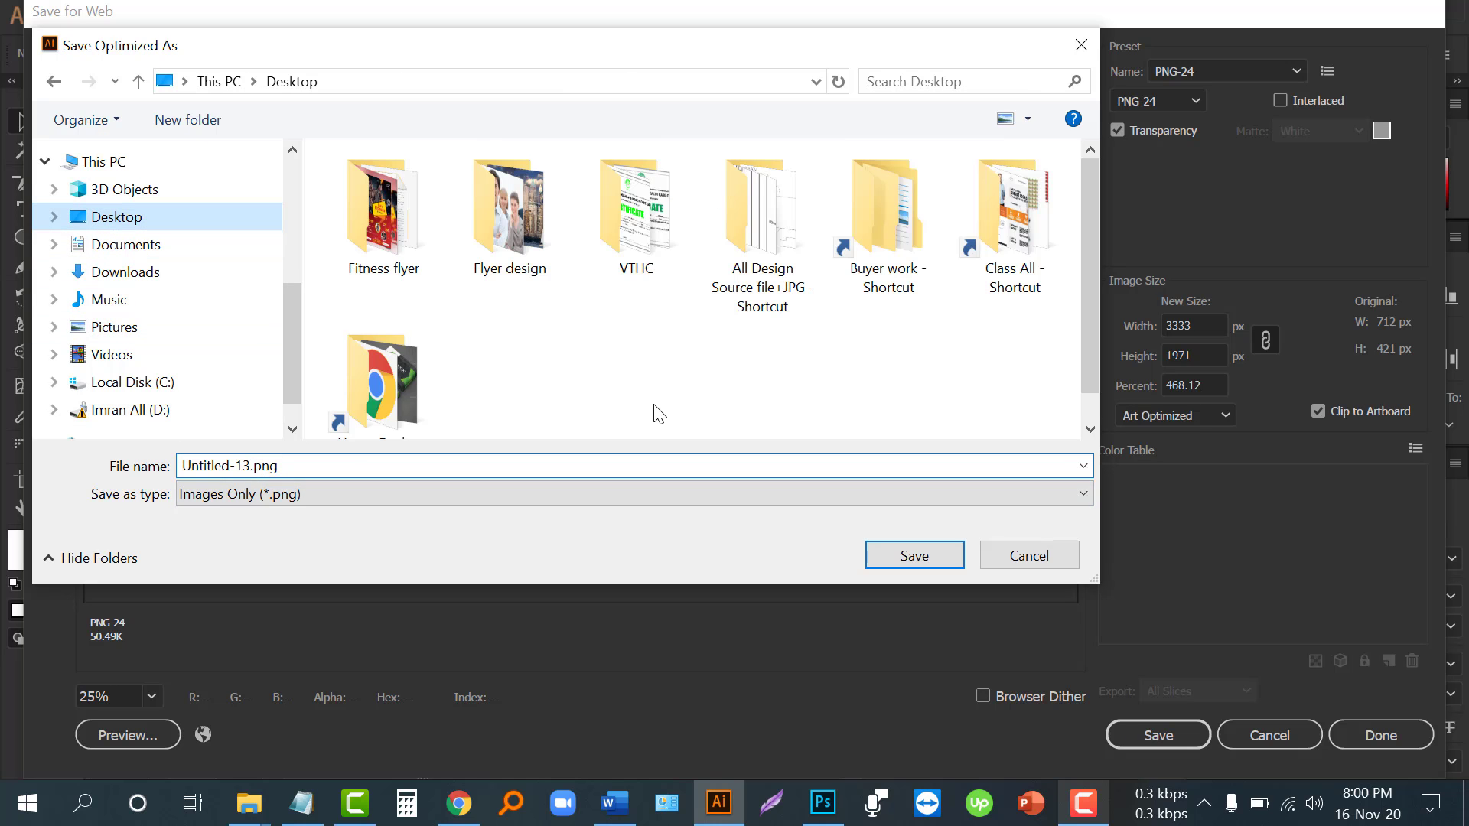
pyautogui.click(912, 557)
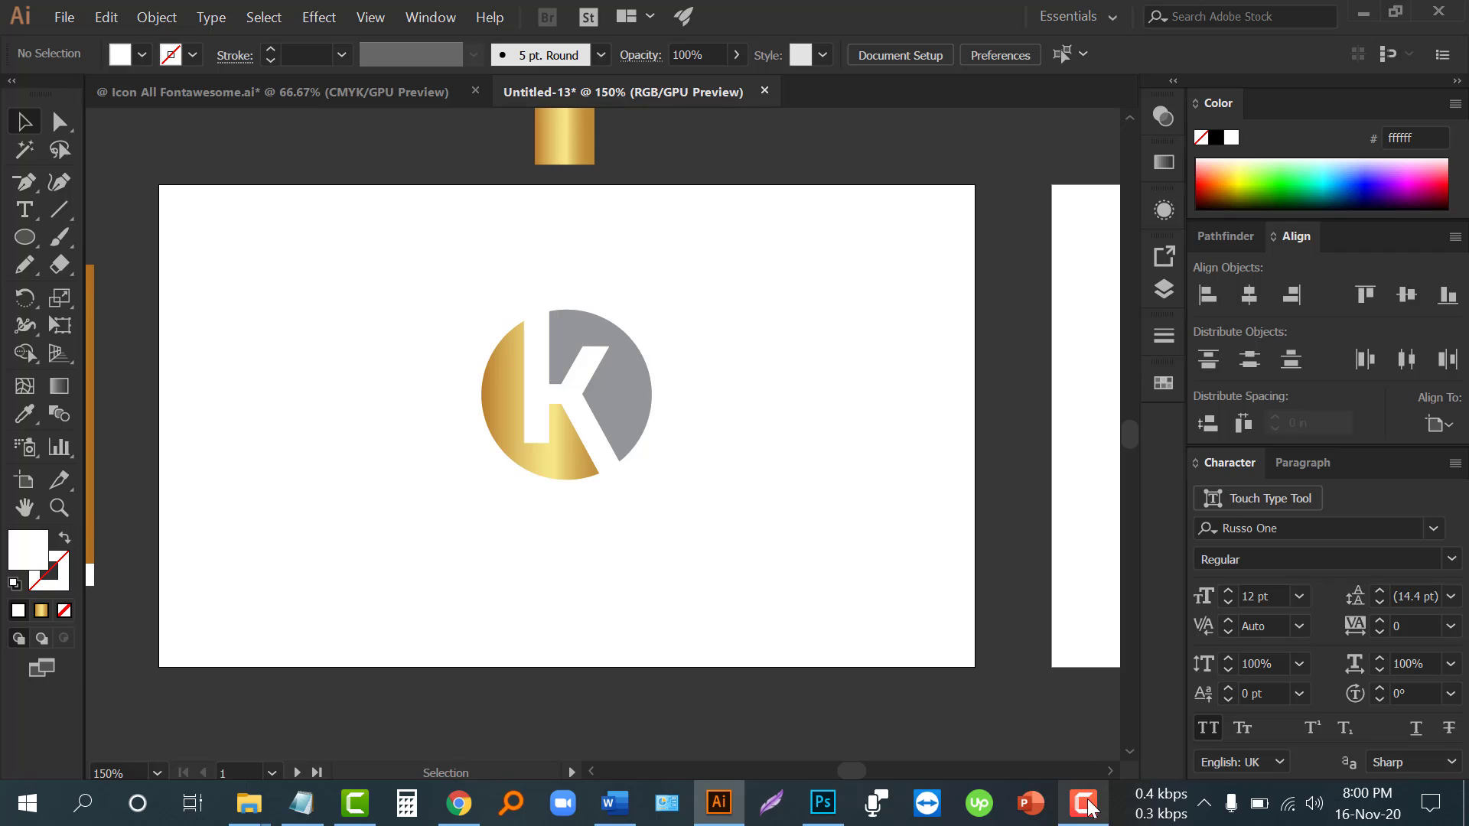
pyautogui.click(1084, 803)
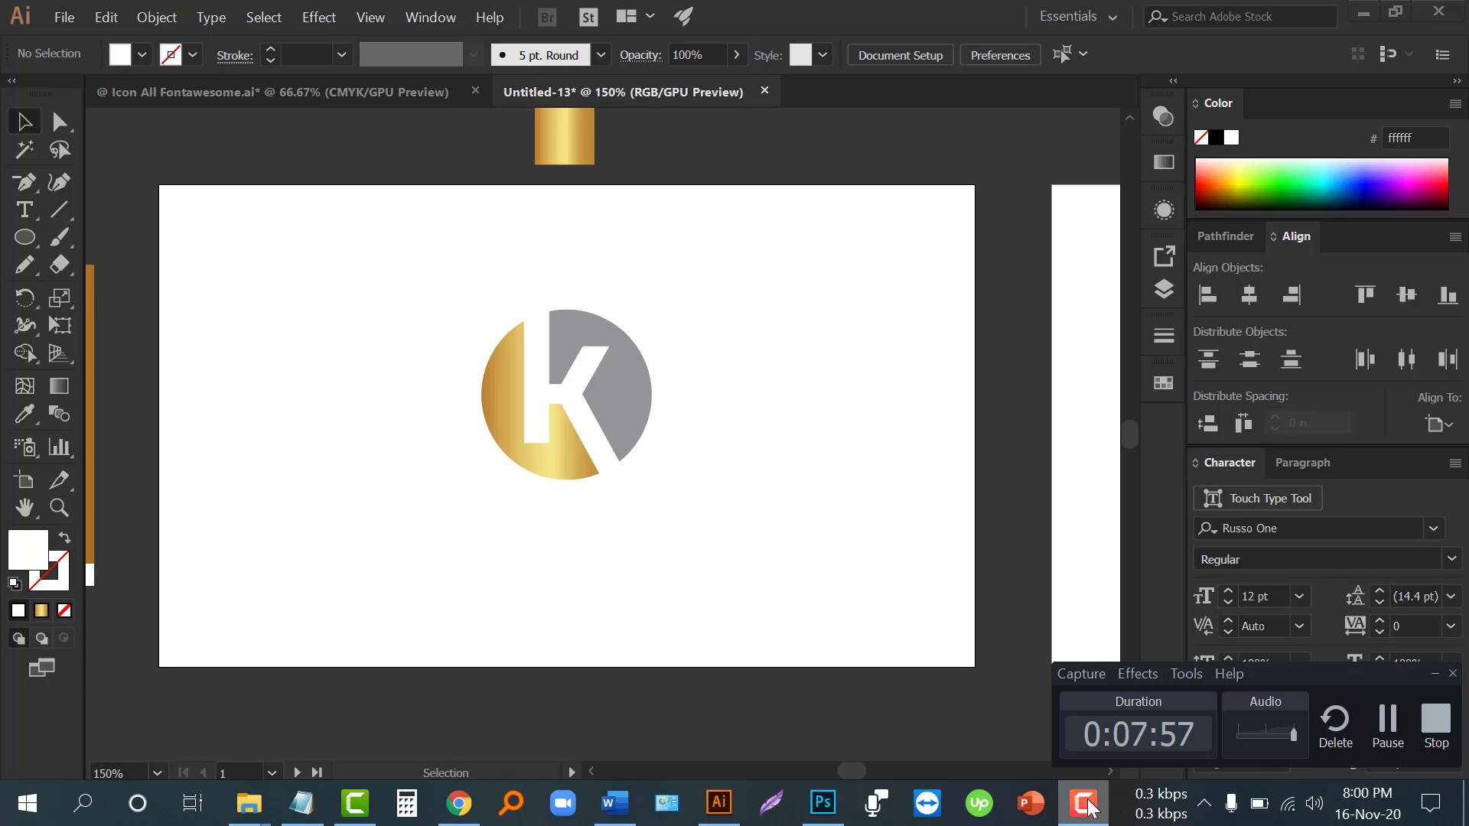
pyautogui.click(1087, 806)
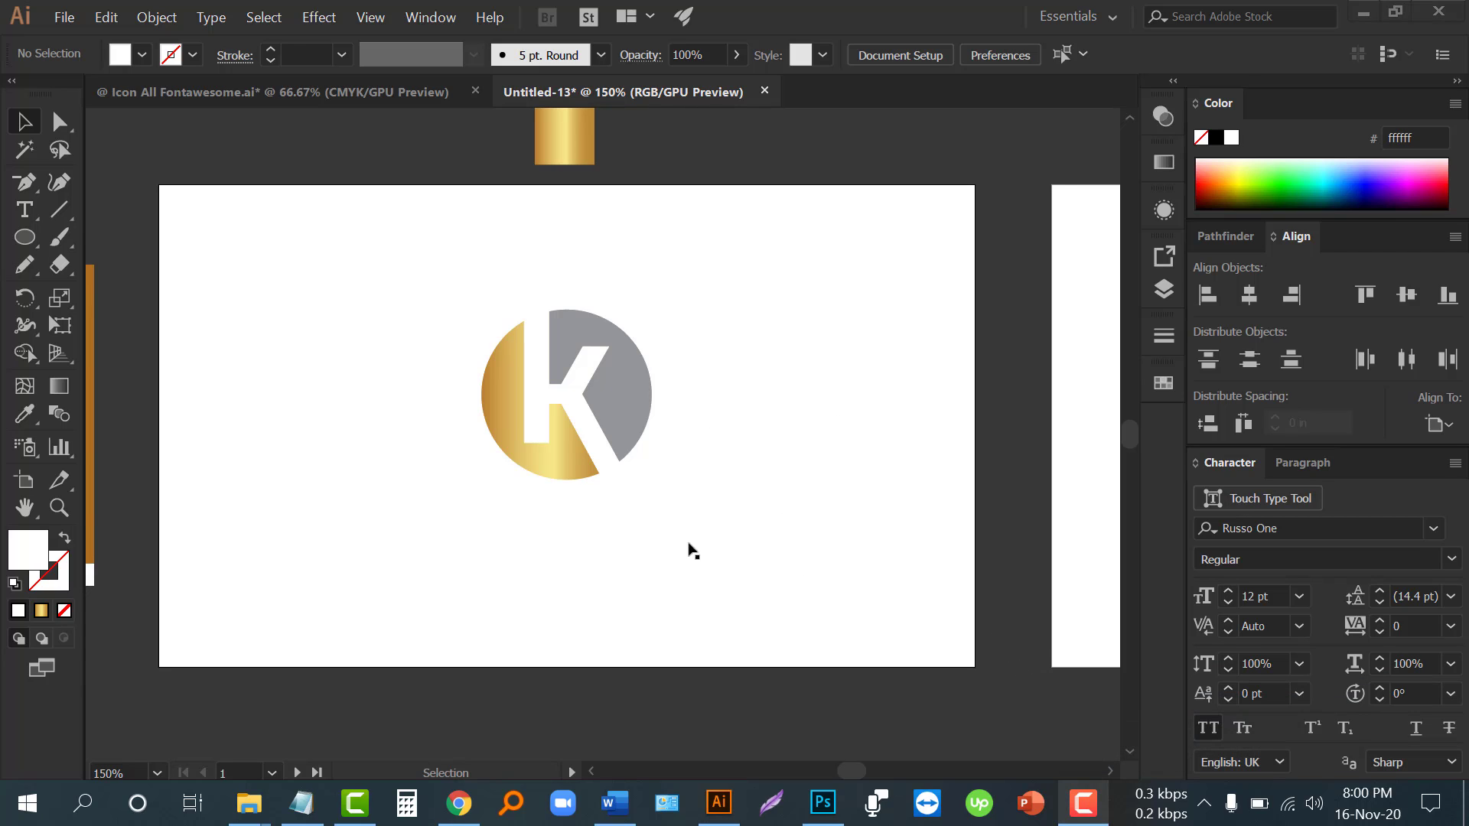
# Switch to Photoshop and open the 3d glass window logo mockup.psd file
pyautogui.click(824, 801)
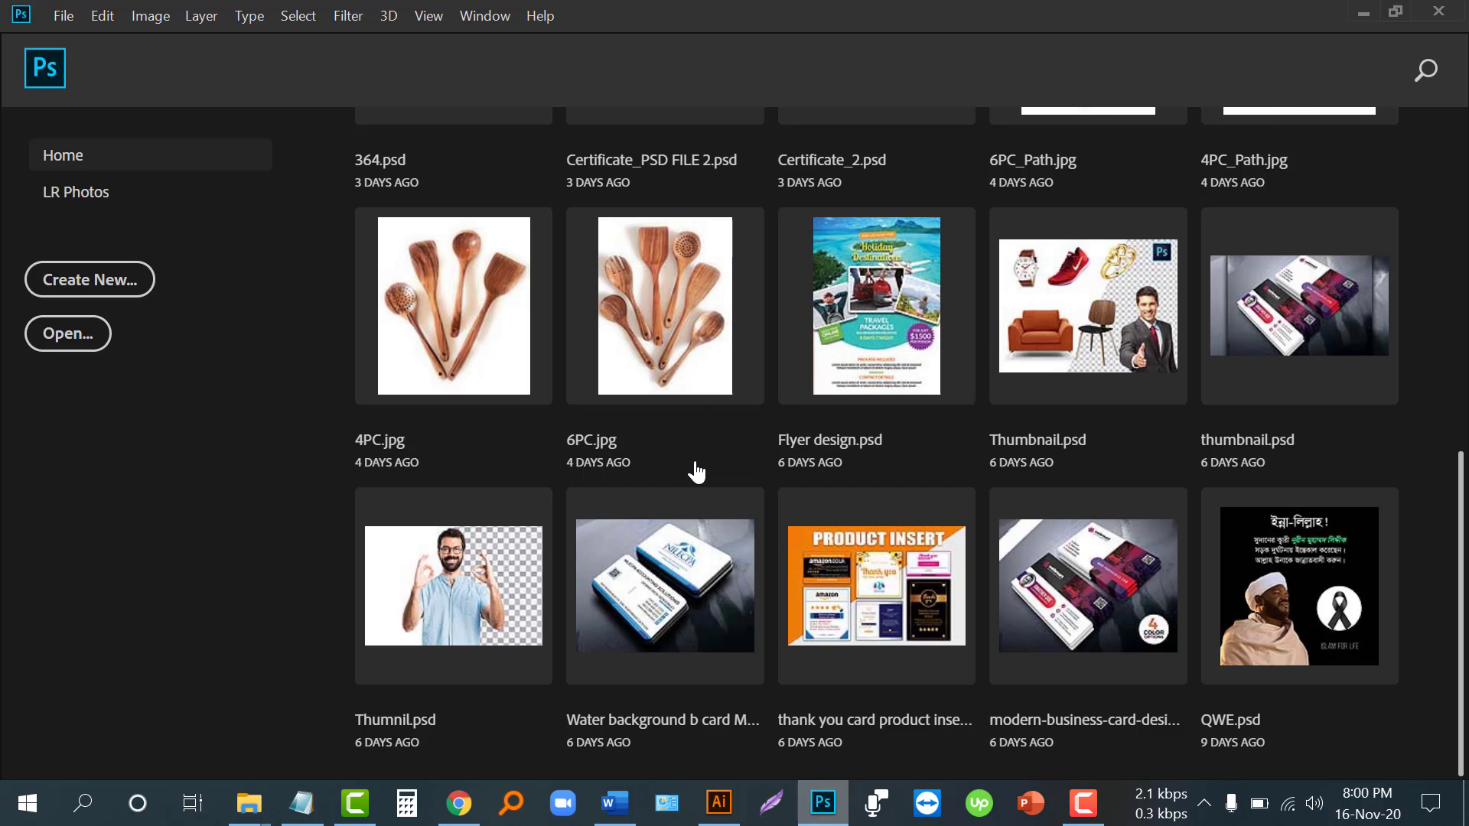
pyautogui.scroll(10, 834, 549)
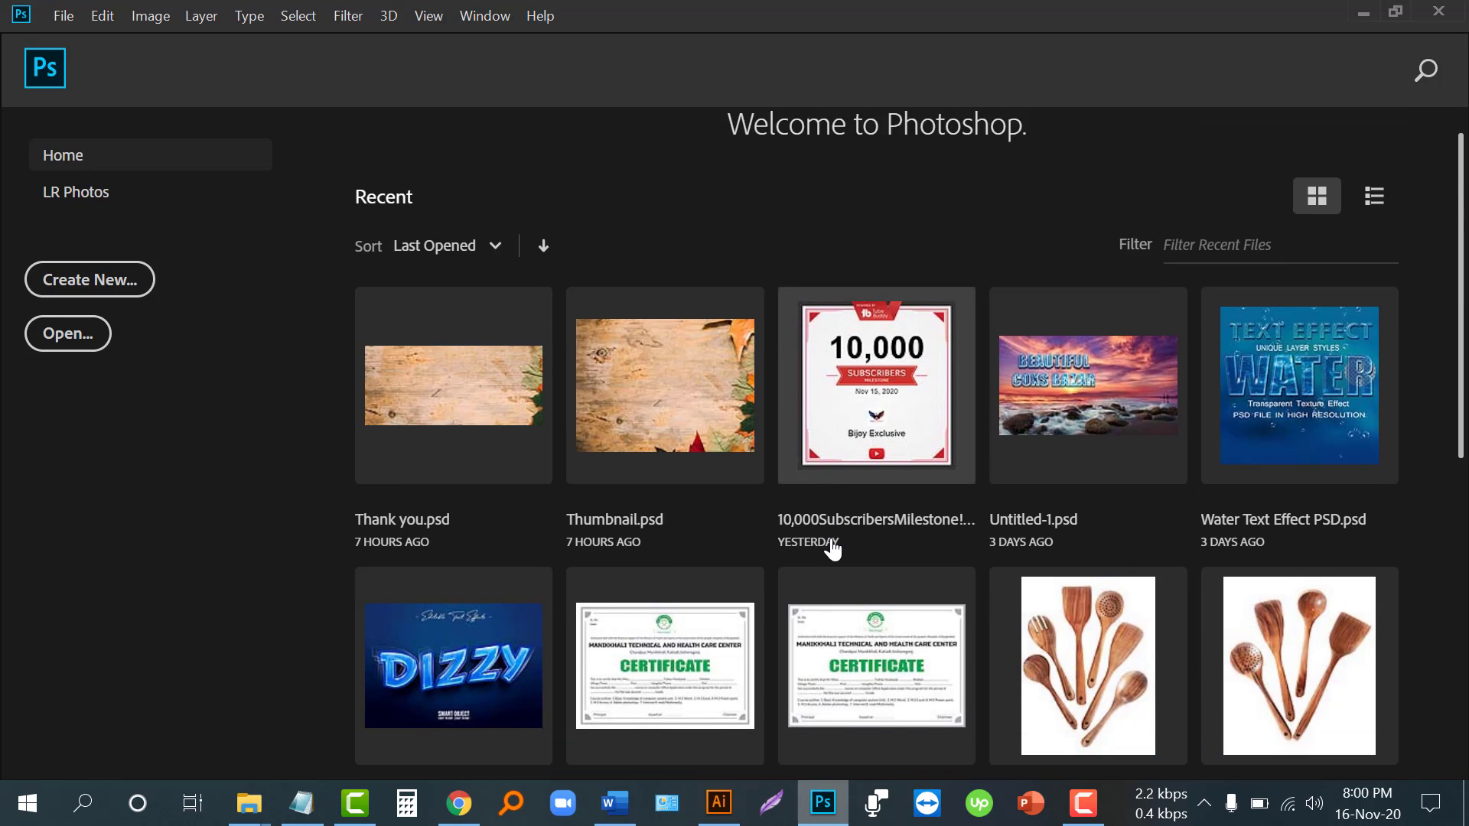
pyautogui.scroll(-7, 834, 549)
pyautogui.scroll(-2, 832, 549)
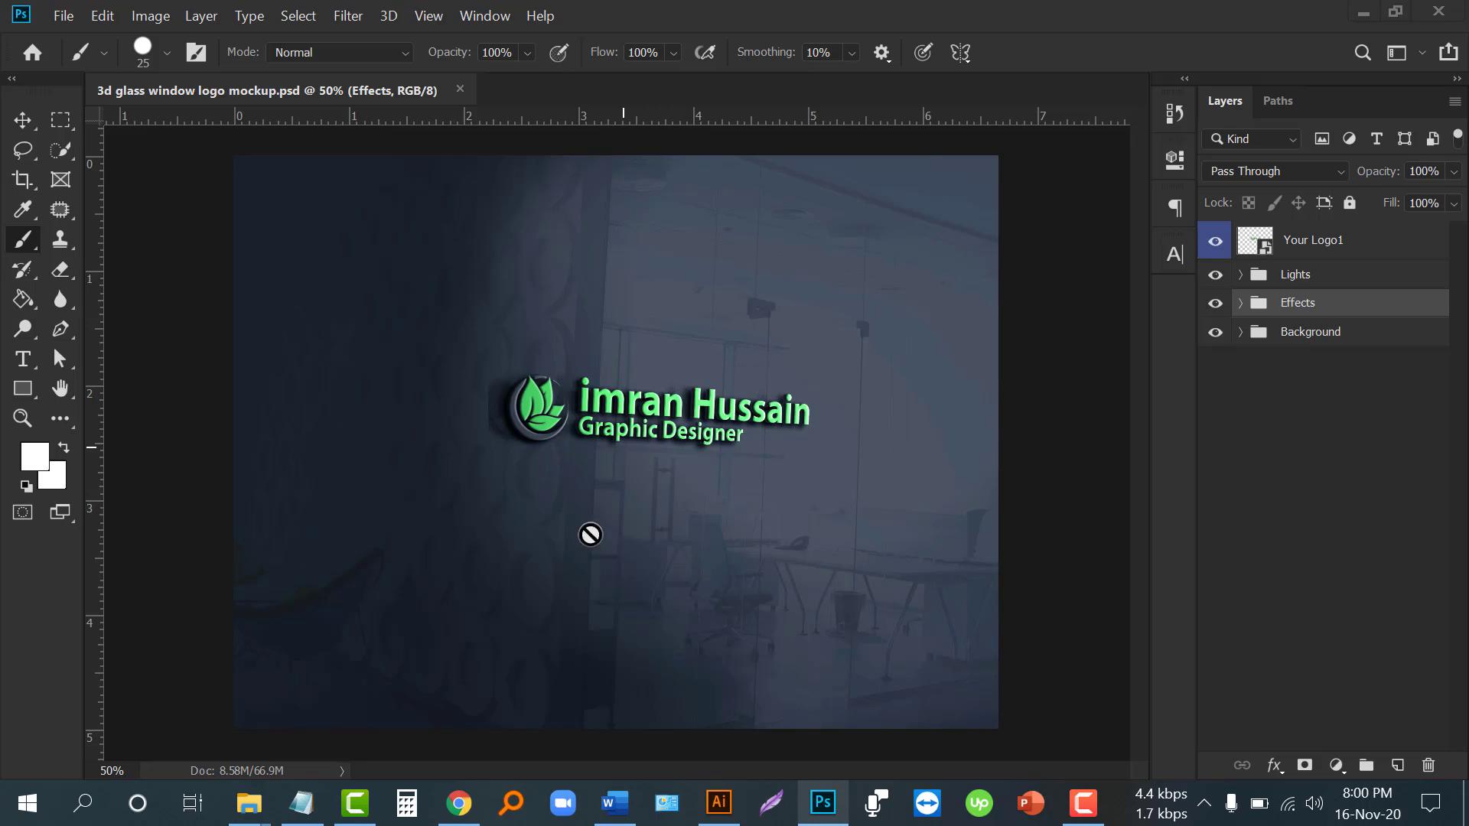
# Open the contents of the Your Logo1 smart object and hide its existing logo layer
pyautogui.click(23, 120)
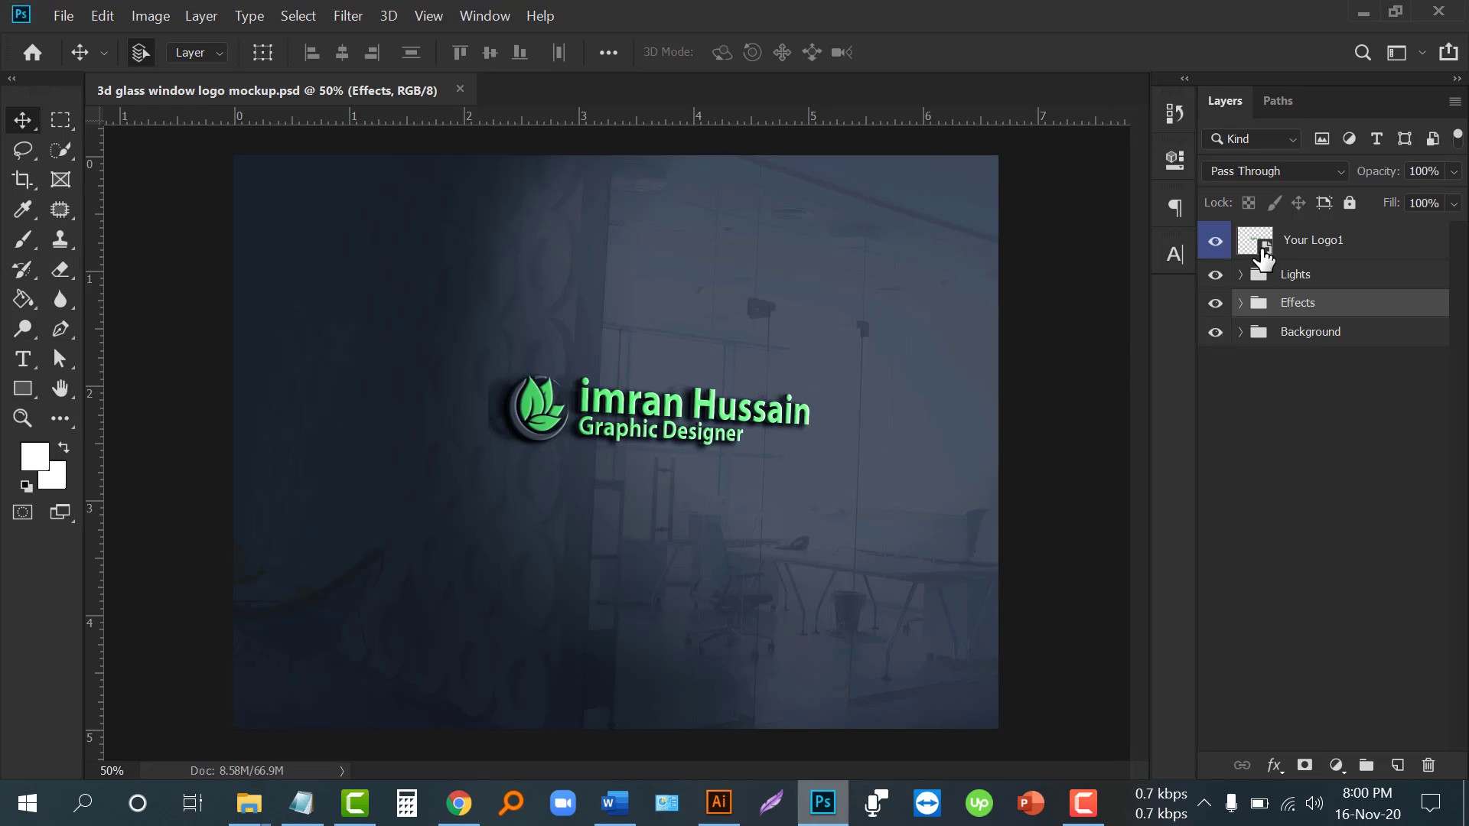
pyautogui.click(1266, 251)
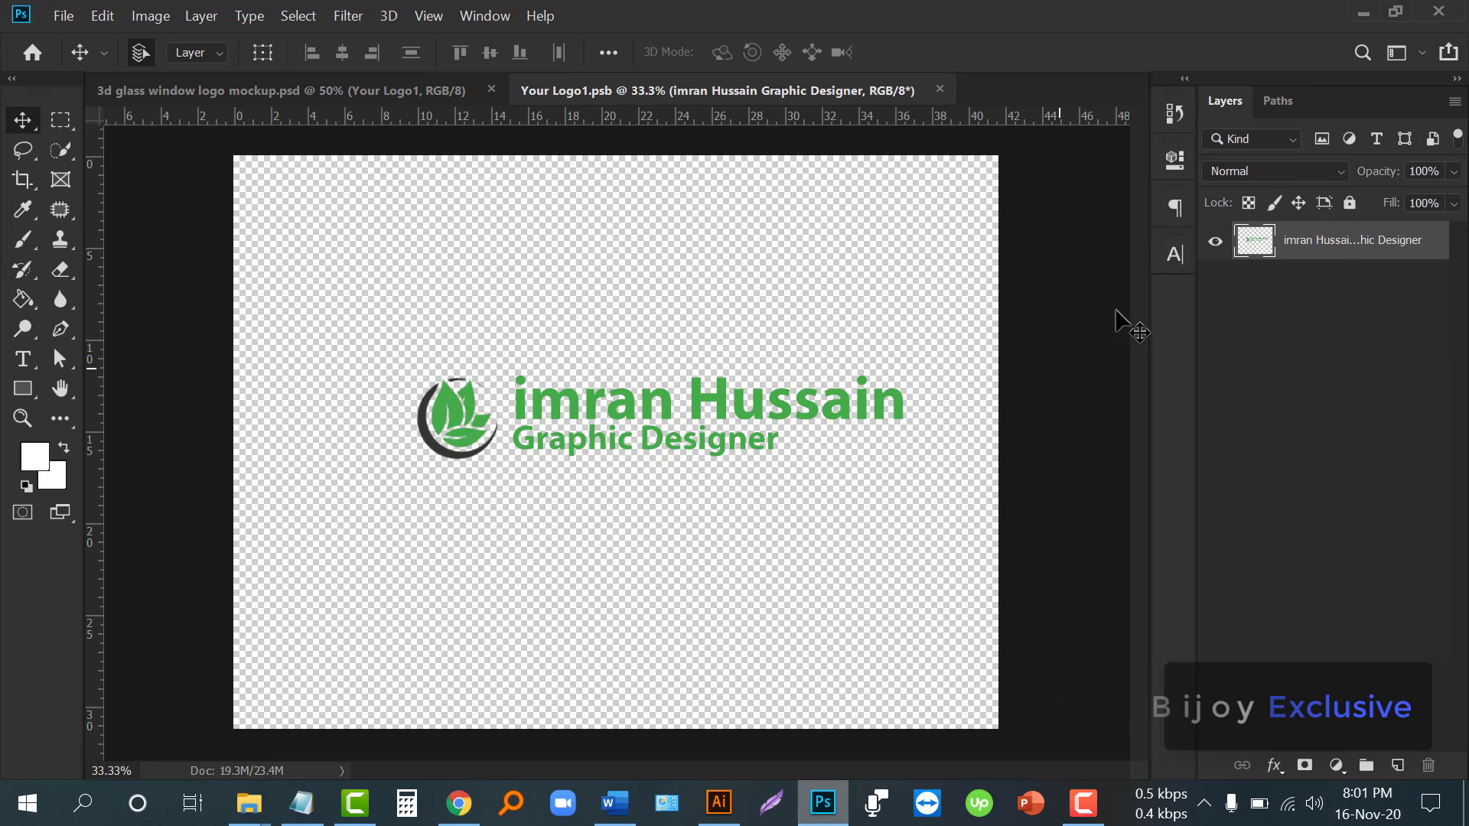
pyautogui.click(1214, 243)
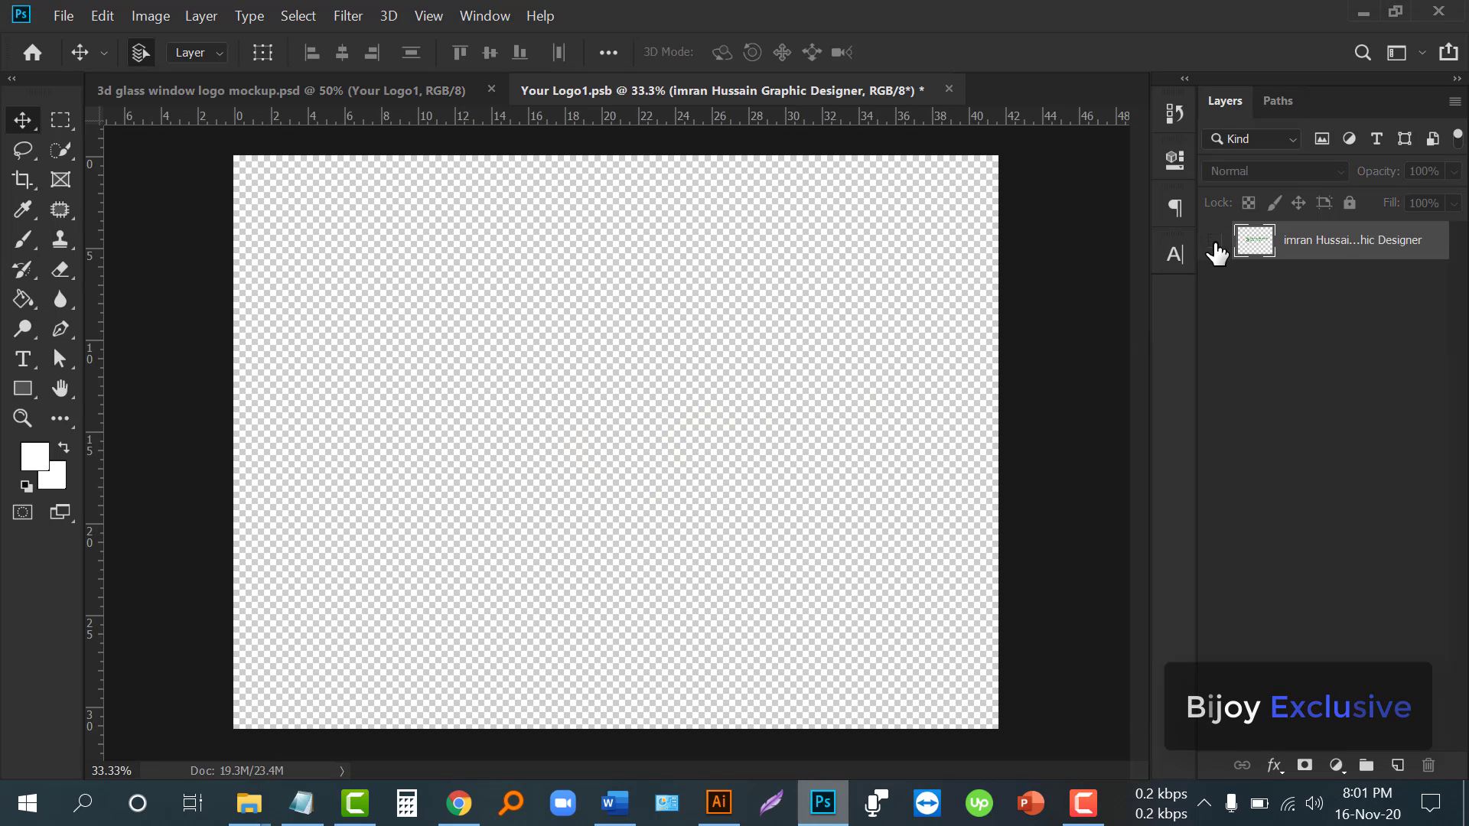
# Place Untitled-13.png from the Desktop as a linked file in the smart object, and save it to update the mockup
pyautogui.click(65, 16)
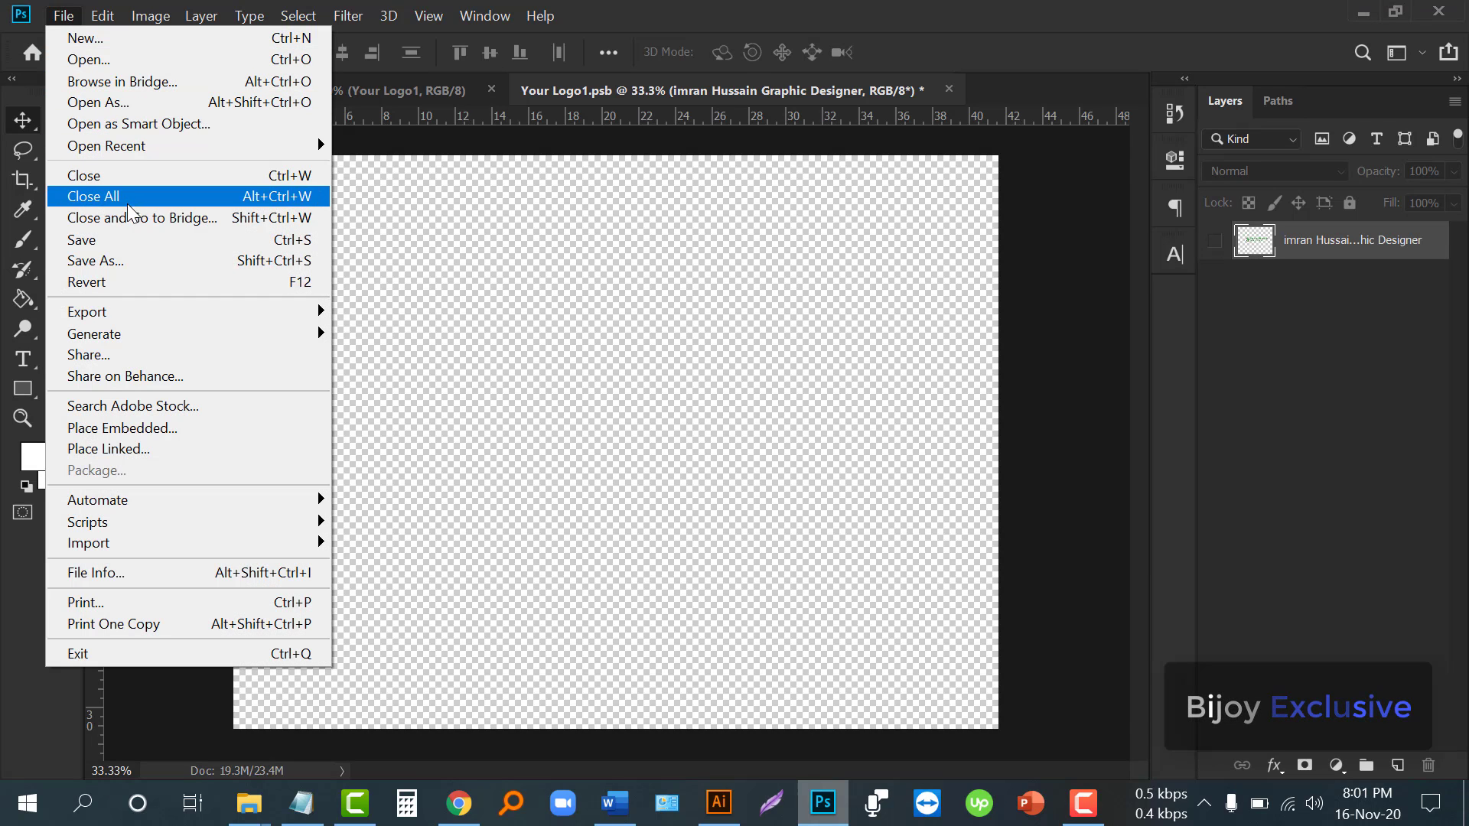
pyautogui.click(163, 447)
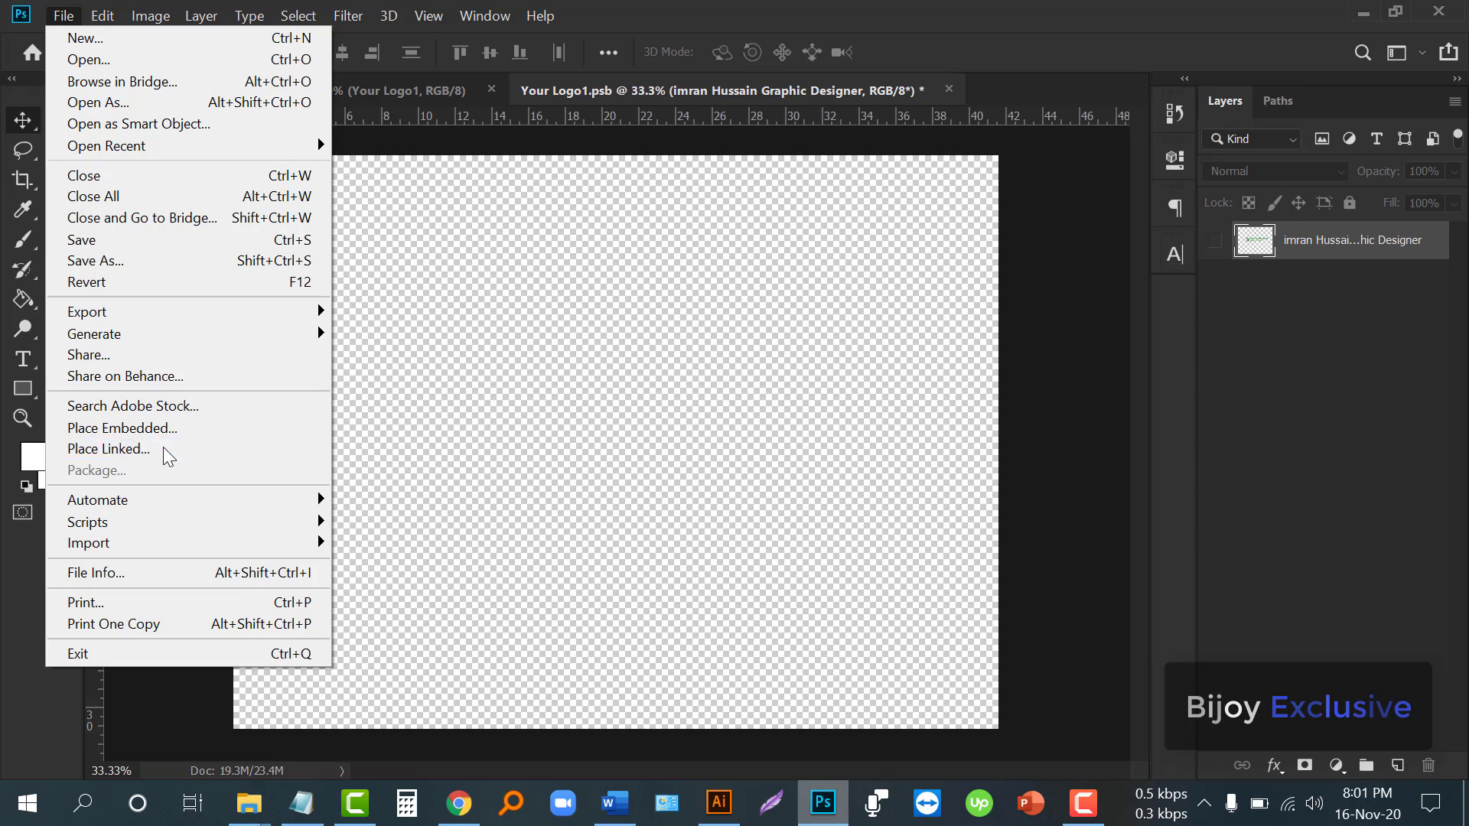
pyautogui.click(90, 226)
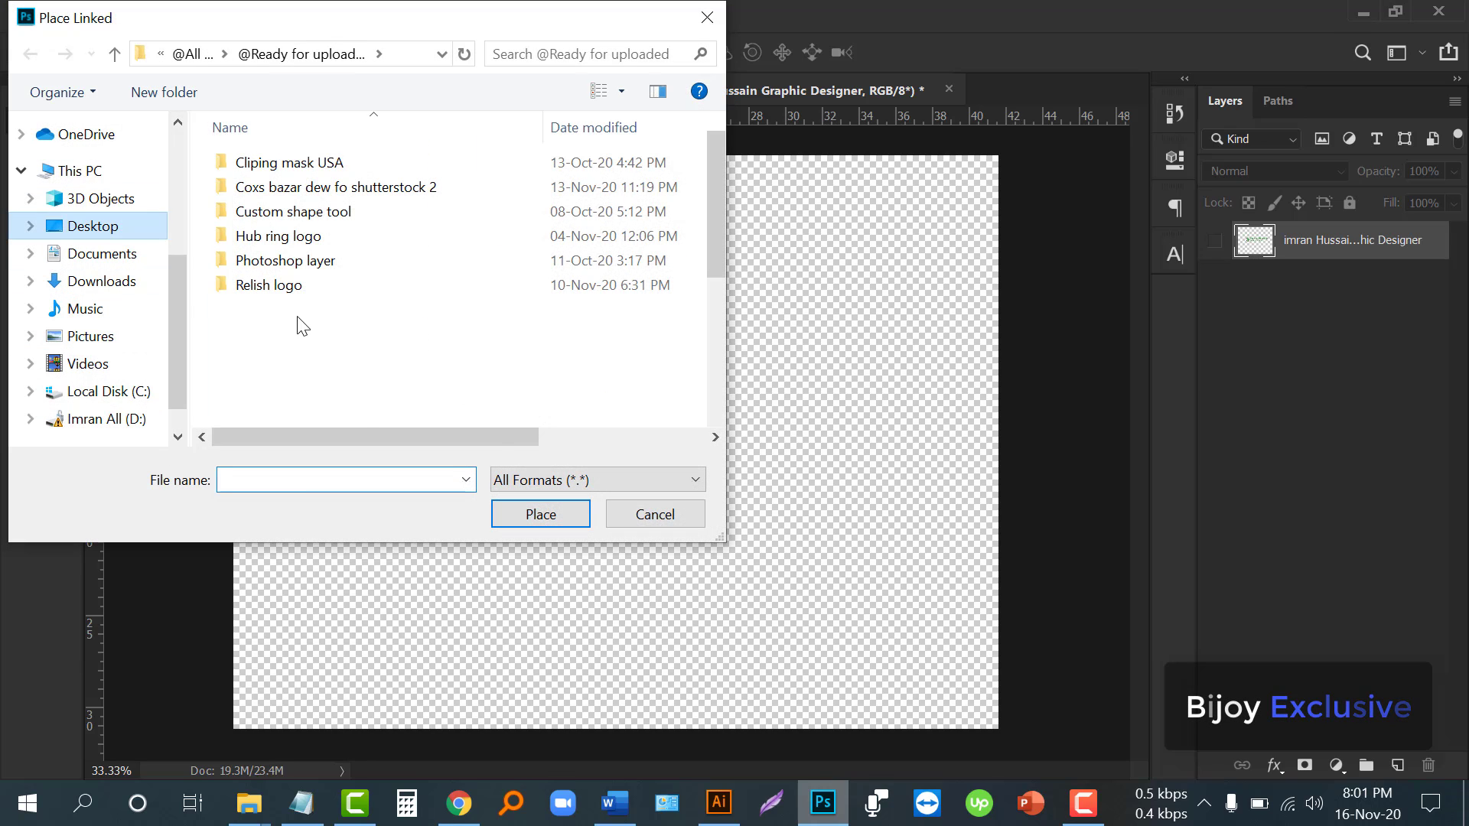
pyautogui.scroll(-4, 587, 299)
pyautogui.click(273, 389)
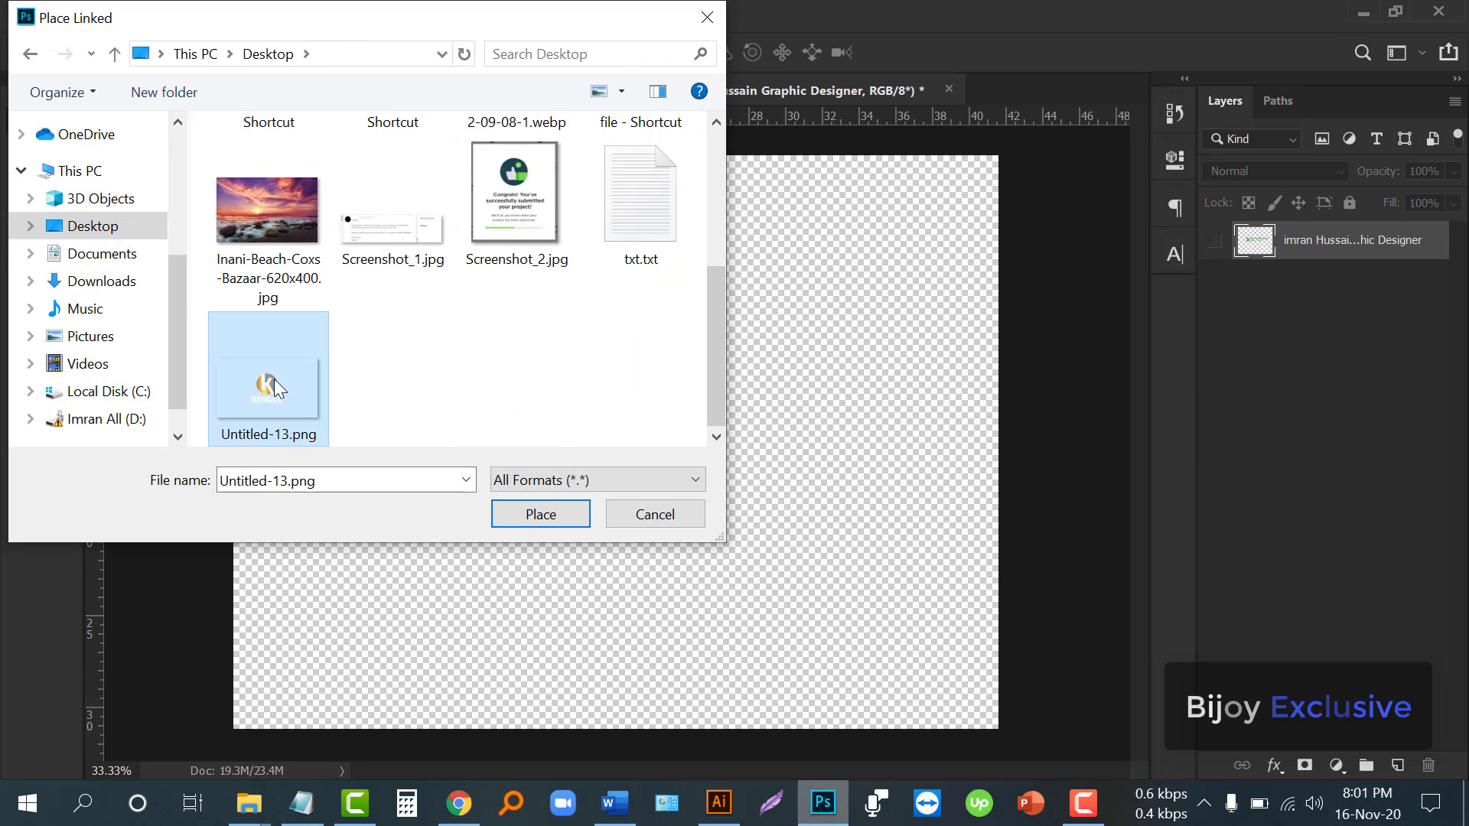
pyautogui.click(540, 515)
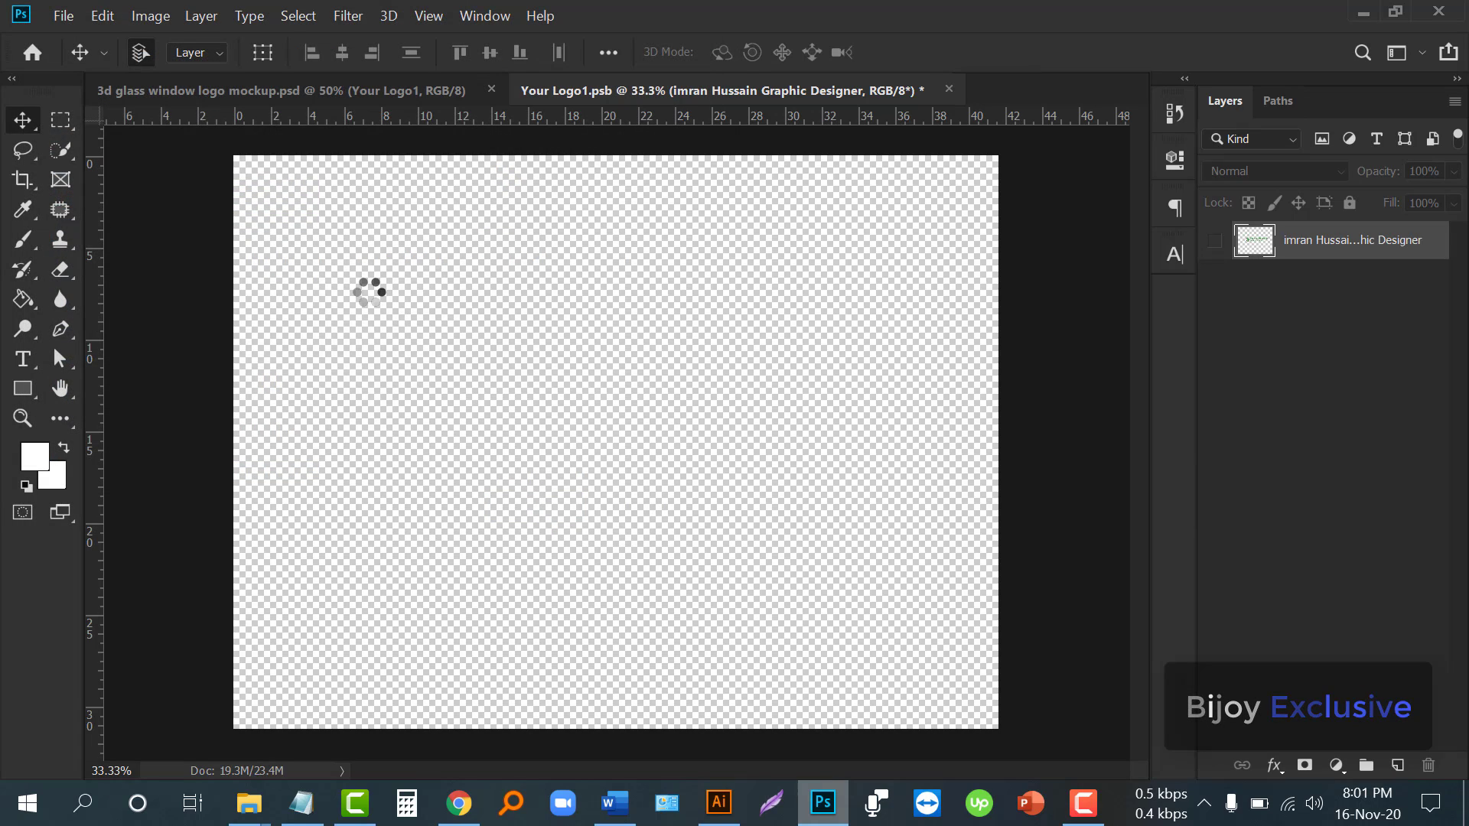
pyautogui.click(847, 53)
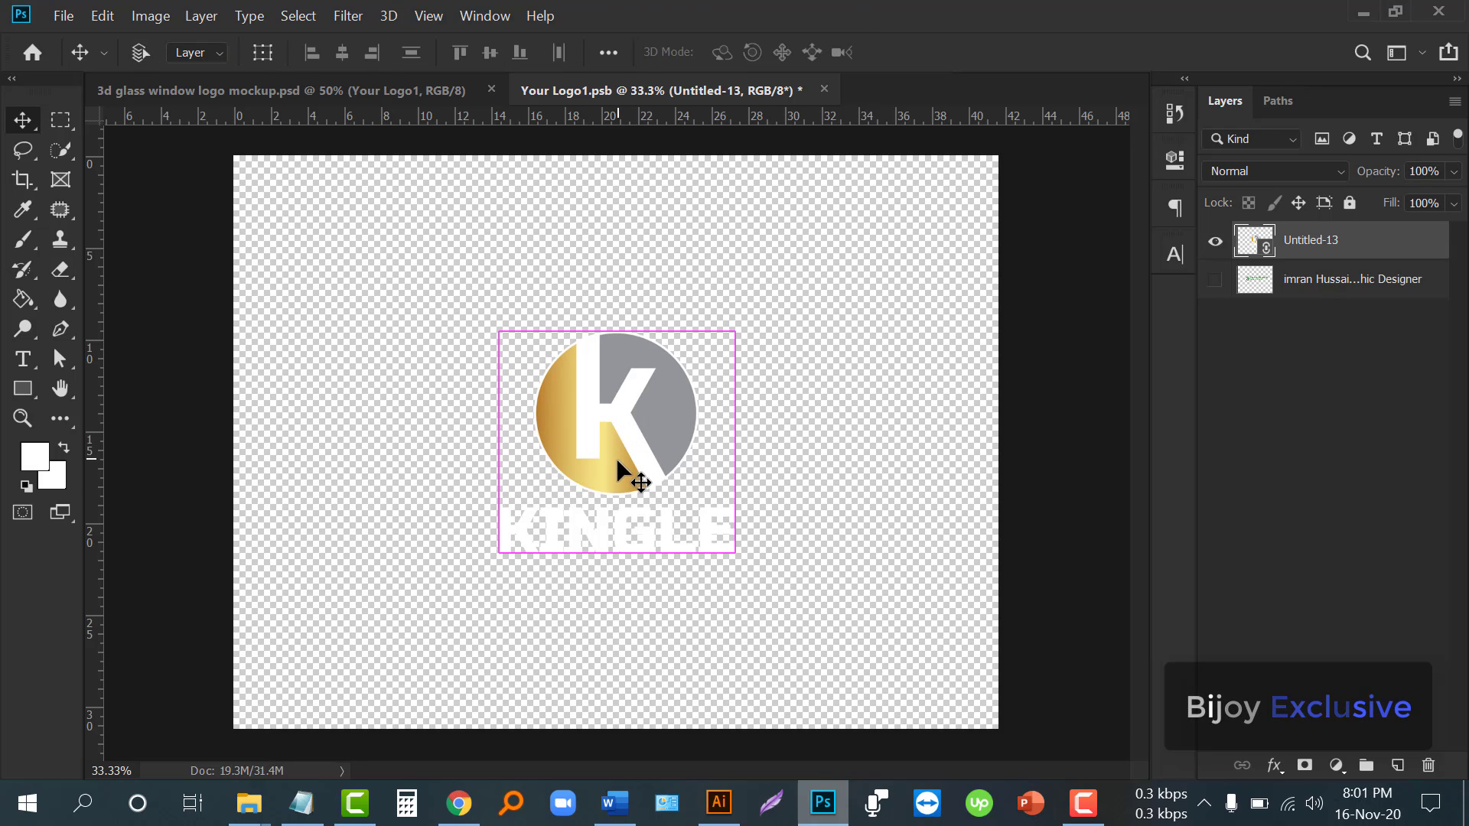
pyautogui.hotkey('ctrl', 's')
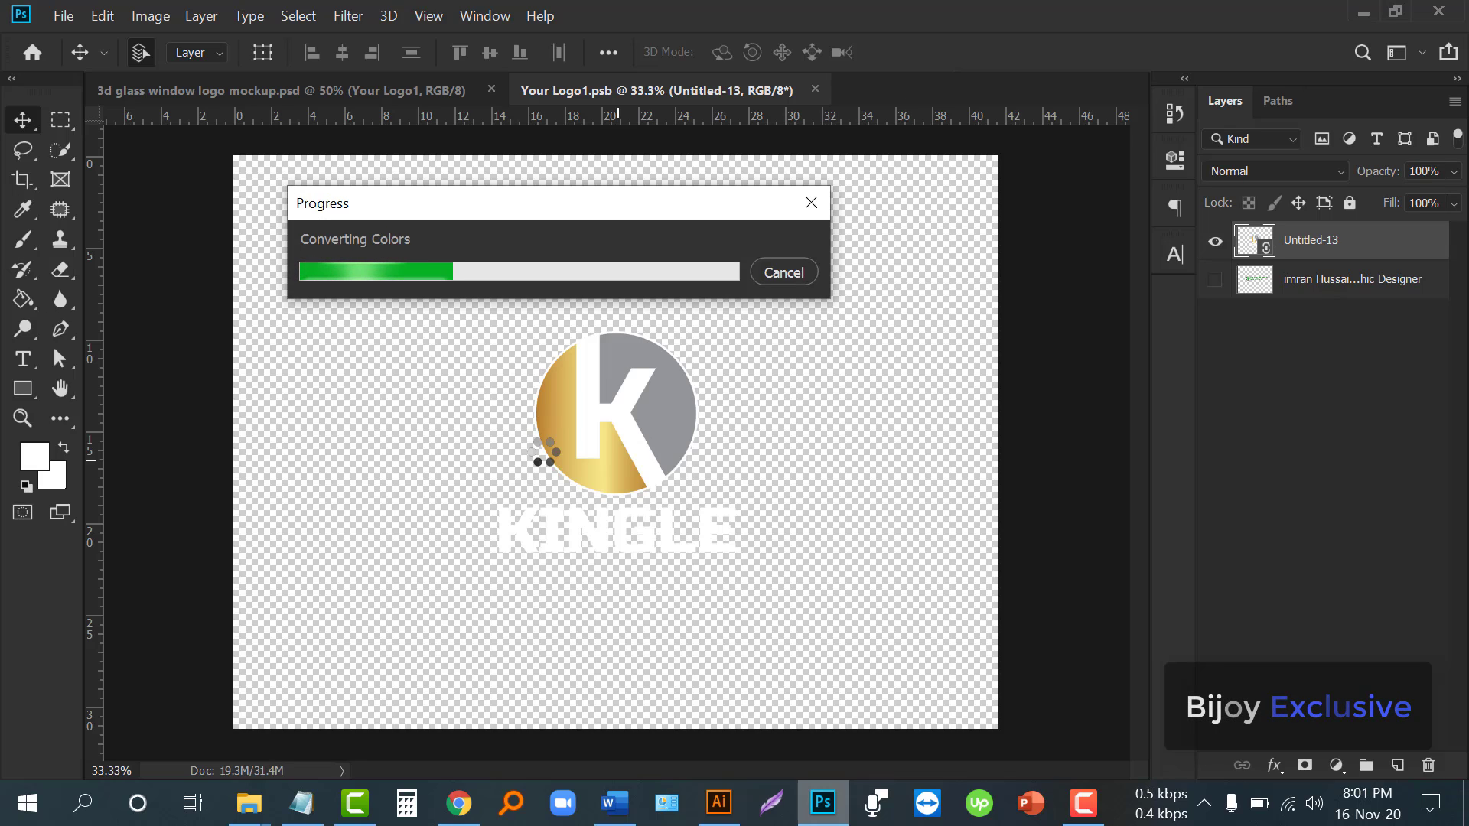
pyautogui.click(328, 92)
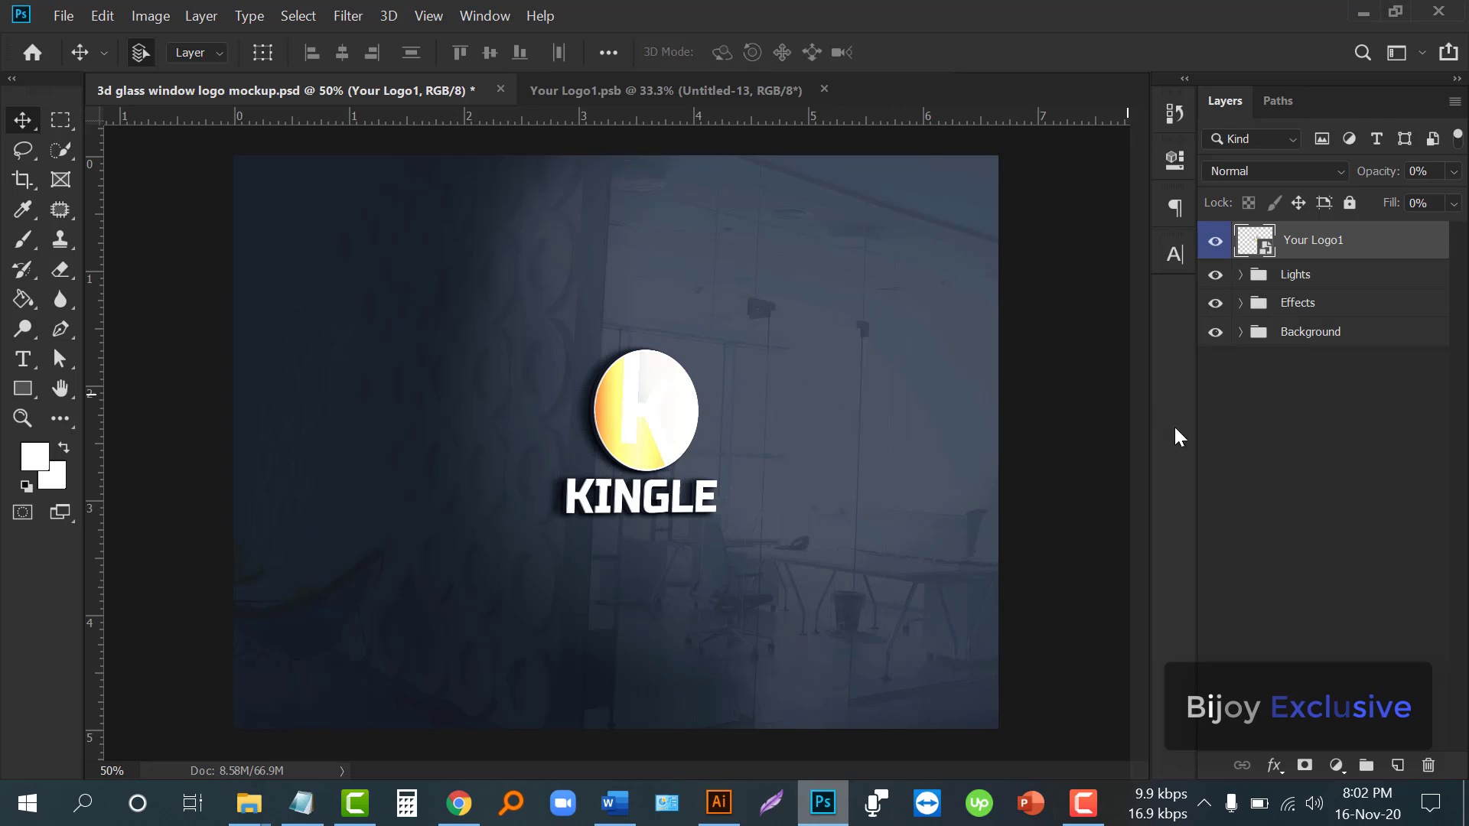
# Hide the Backlight group's light layer and the curves effect layer in the mockup's Lights group
pyautogui.click(1240, 303)
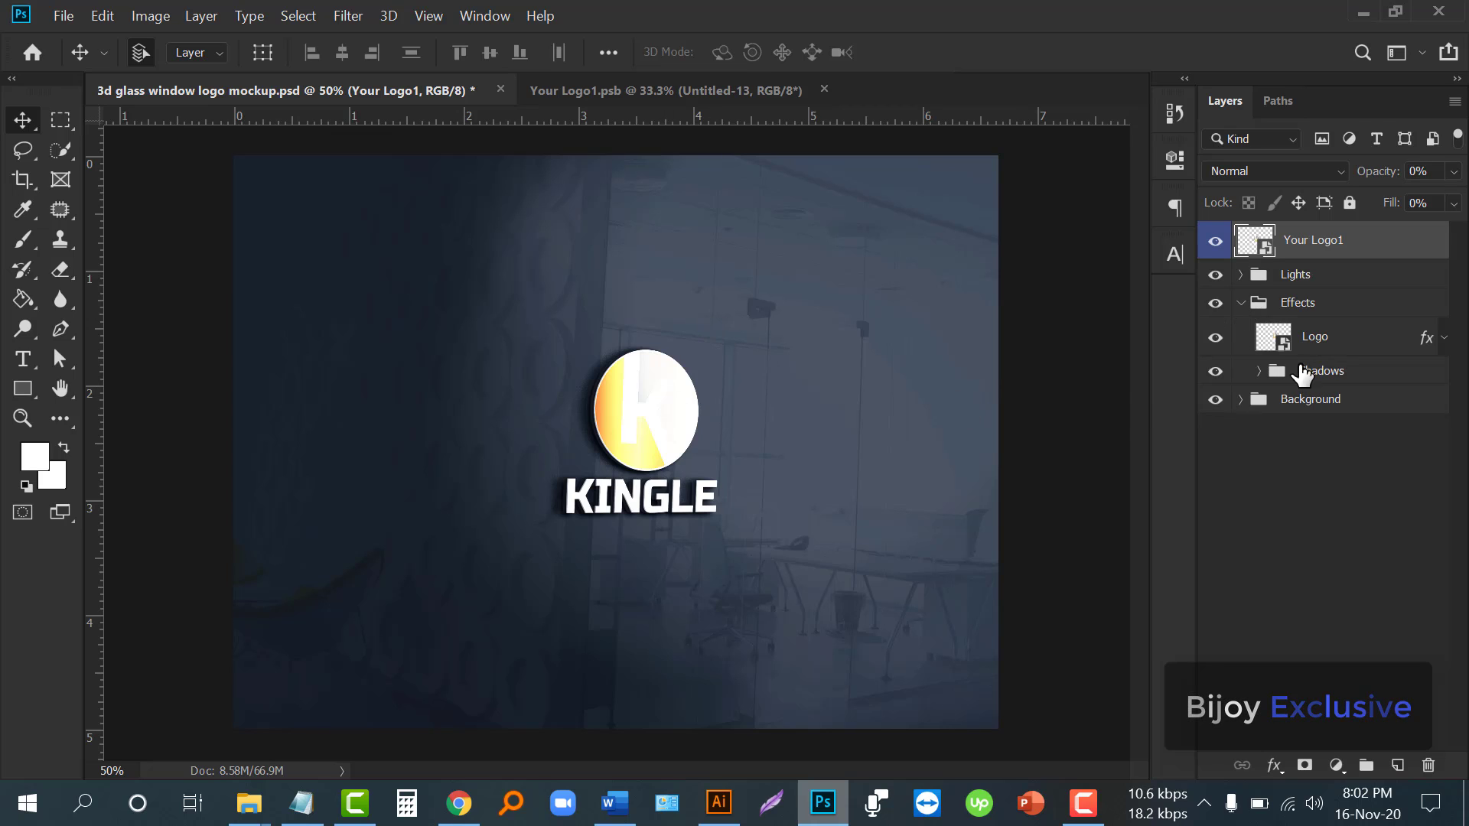
pyautogui.click(1240, 274)
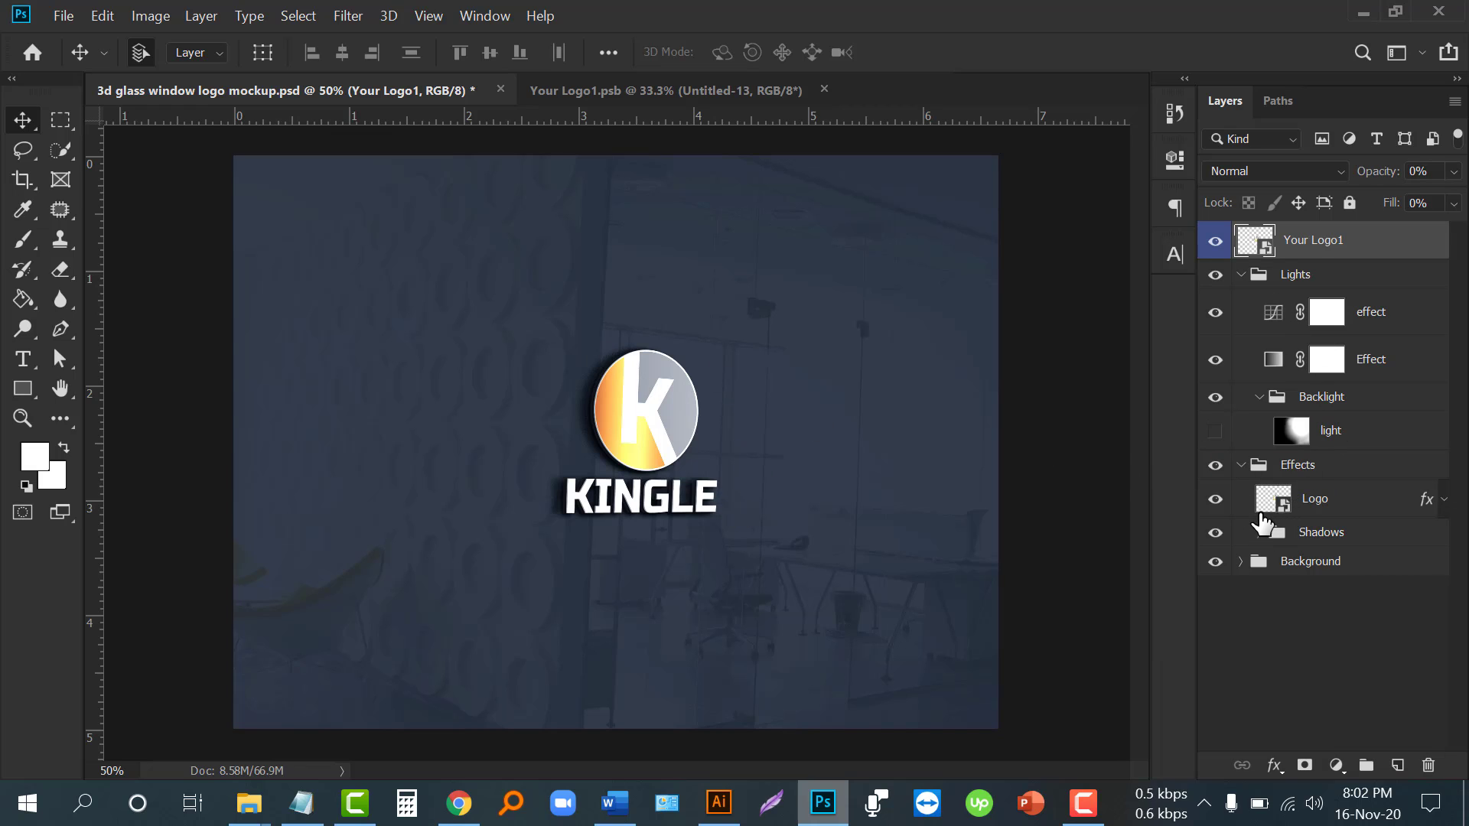
pyautogui.click(1260, 533)
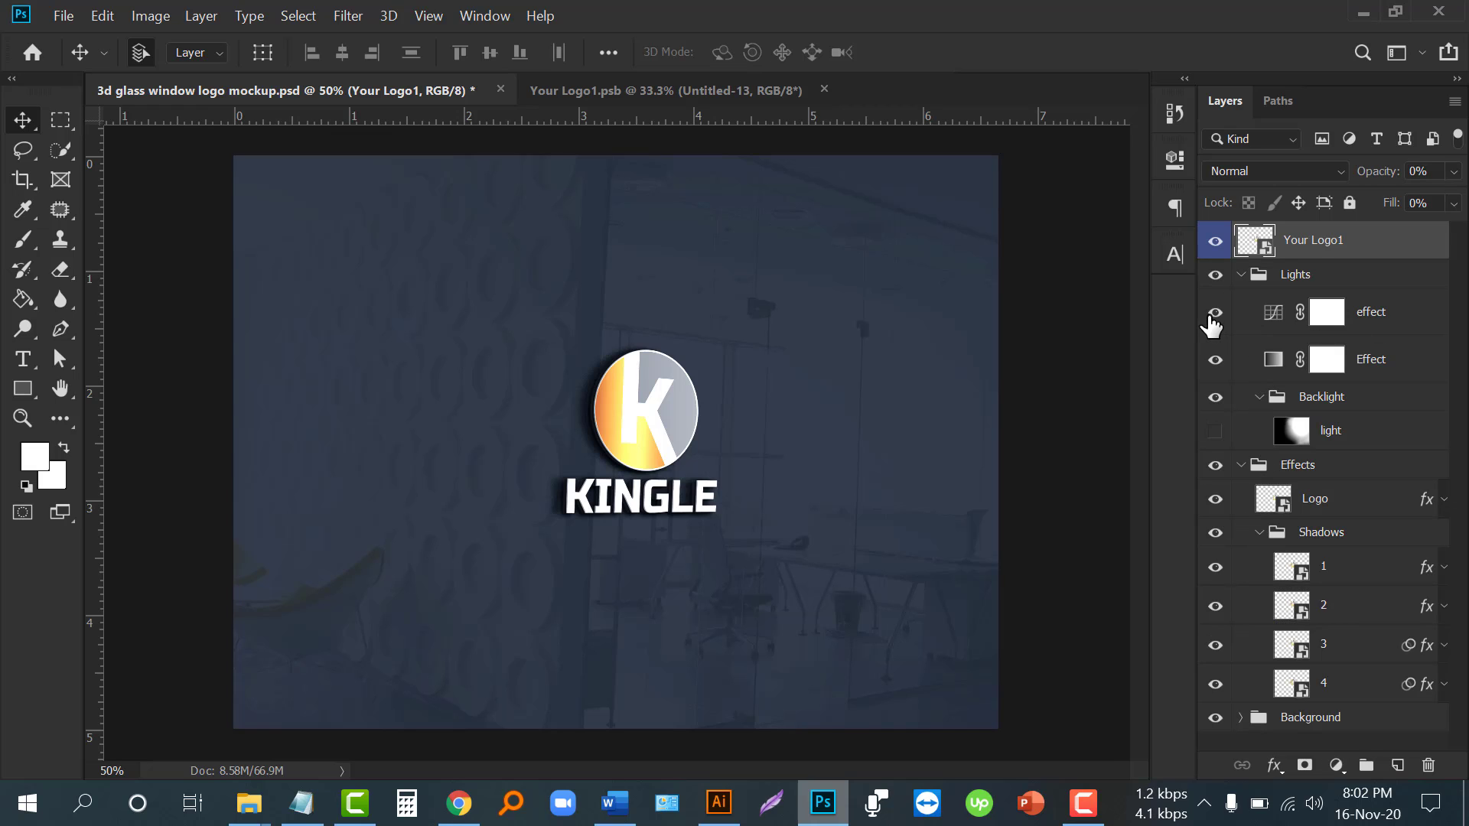
pyautogui.click(1215, 313)
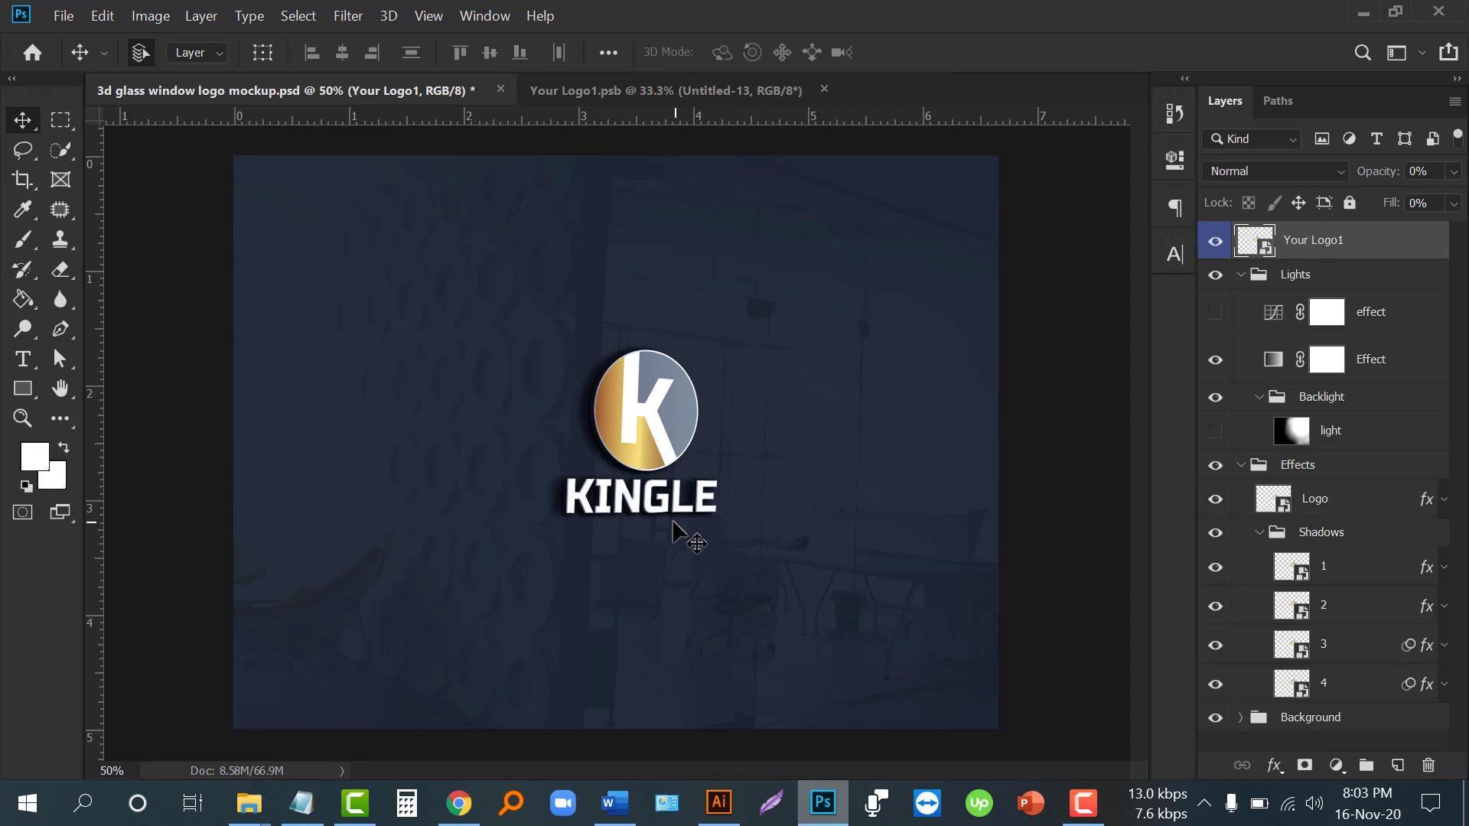
# Scale the placed logo in the Your Logo1 smart object to about 147% and save it to update the mockup
pyautogui.click(615, 97)
pyautogui.moveTo(449, 304); pyautogui.dragTo(757, 535)
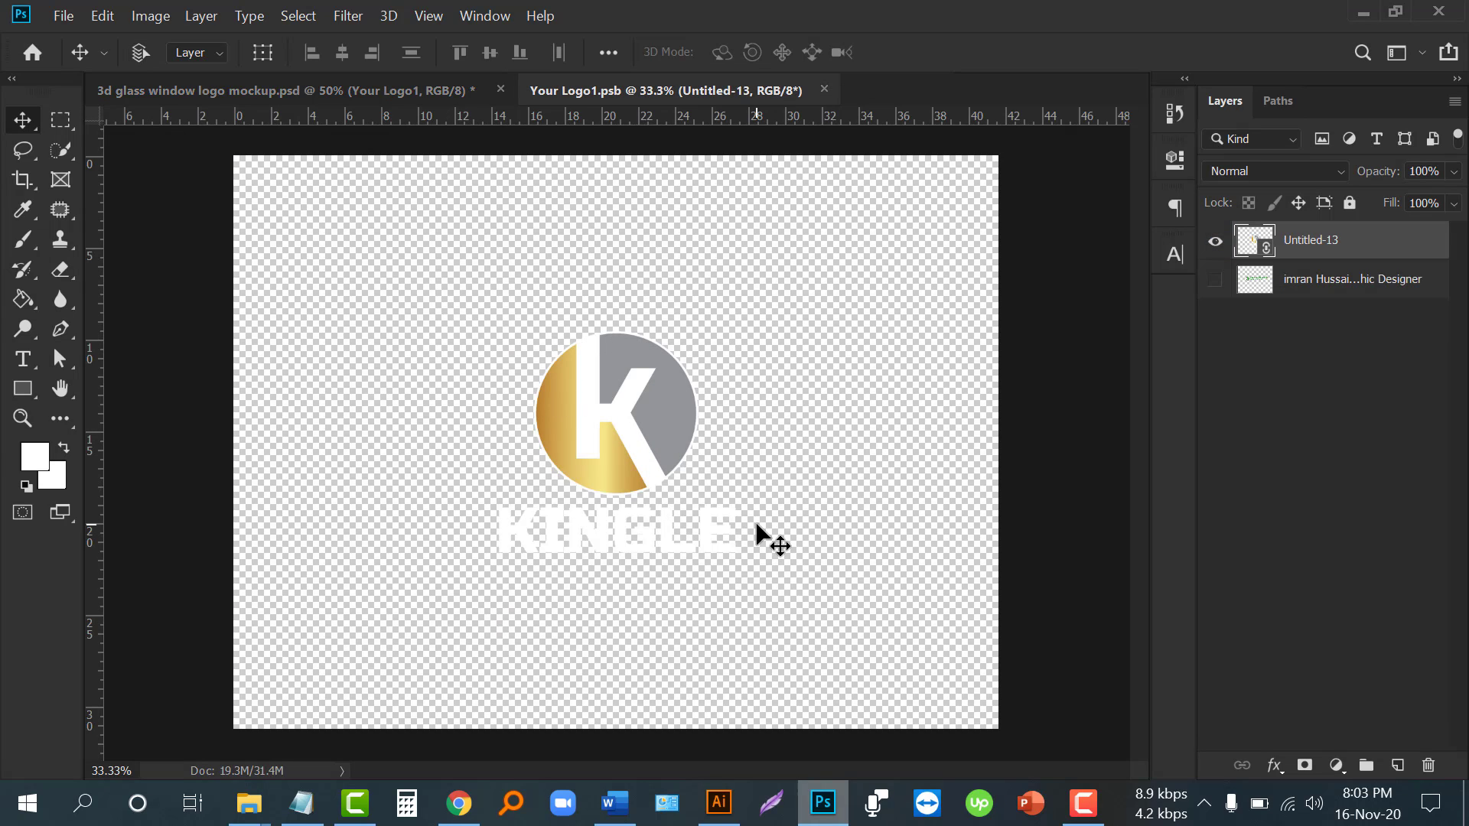
pyautogui.hotkey('ctrl', 't')
pyautogui.scroll(-4, 679, 506)
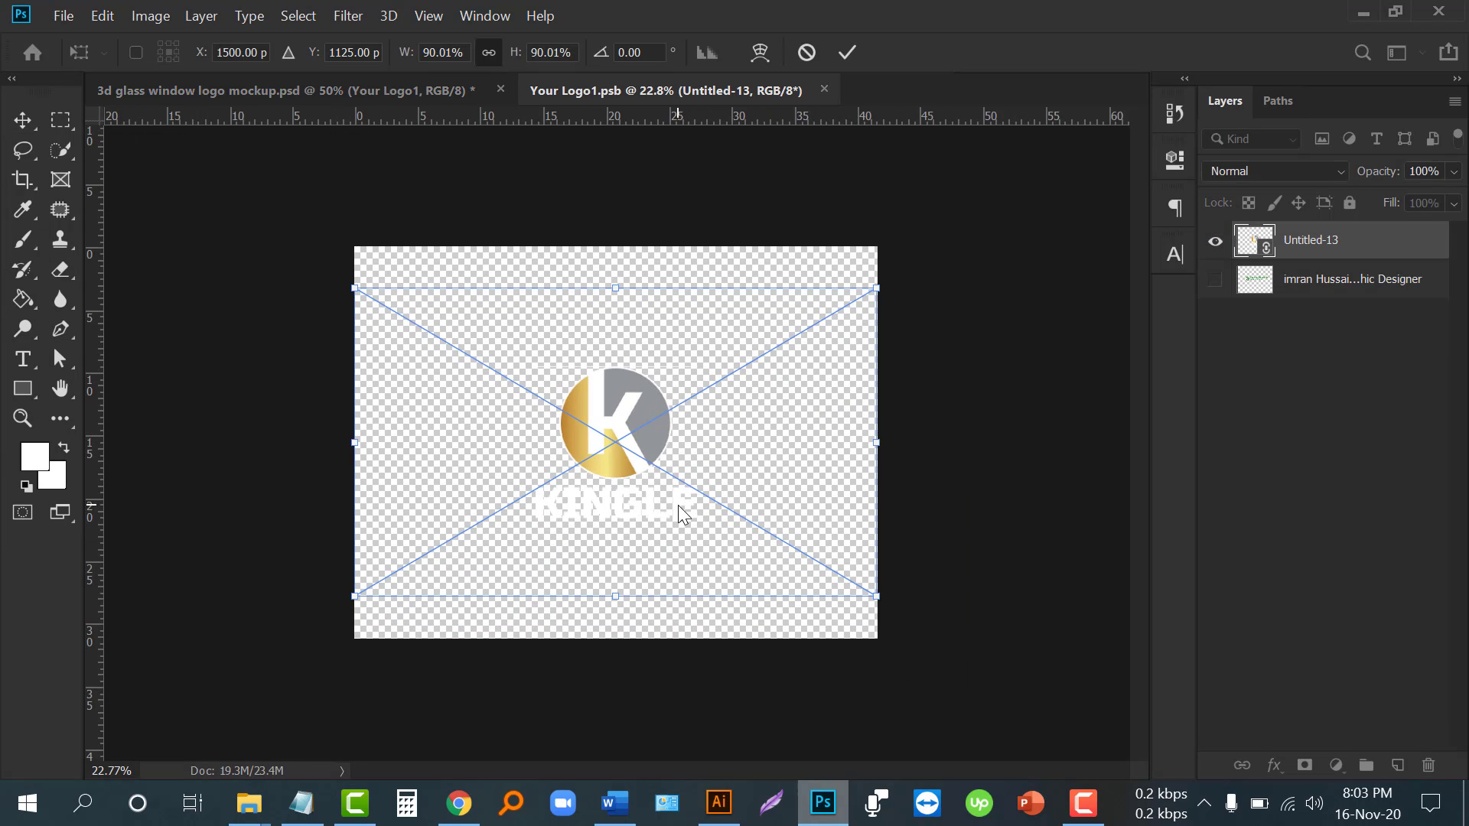
pyautogui.moveTo(891, 606); pyautogui.dragTo(1043, 691)
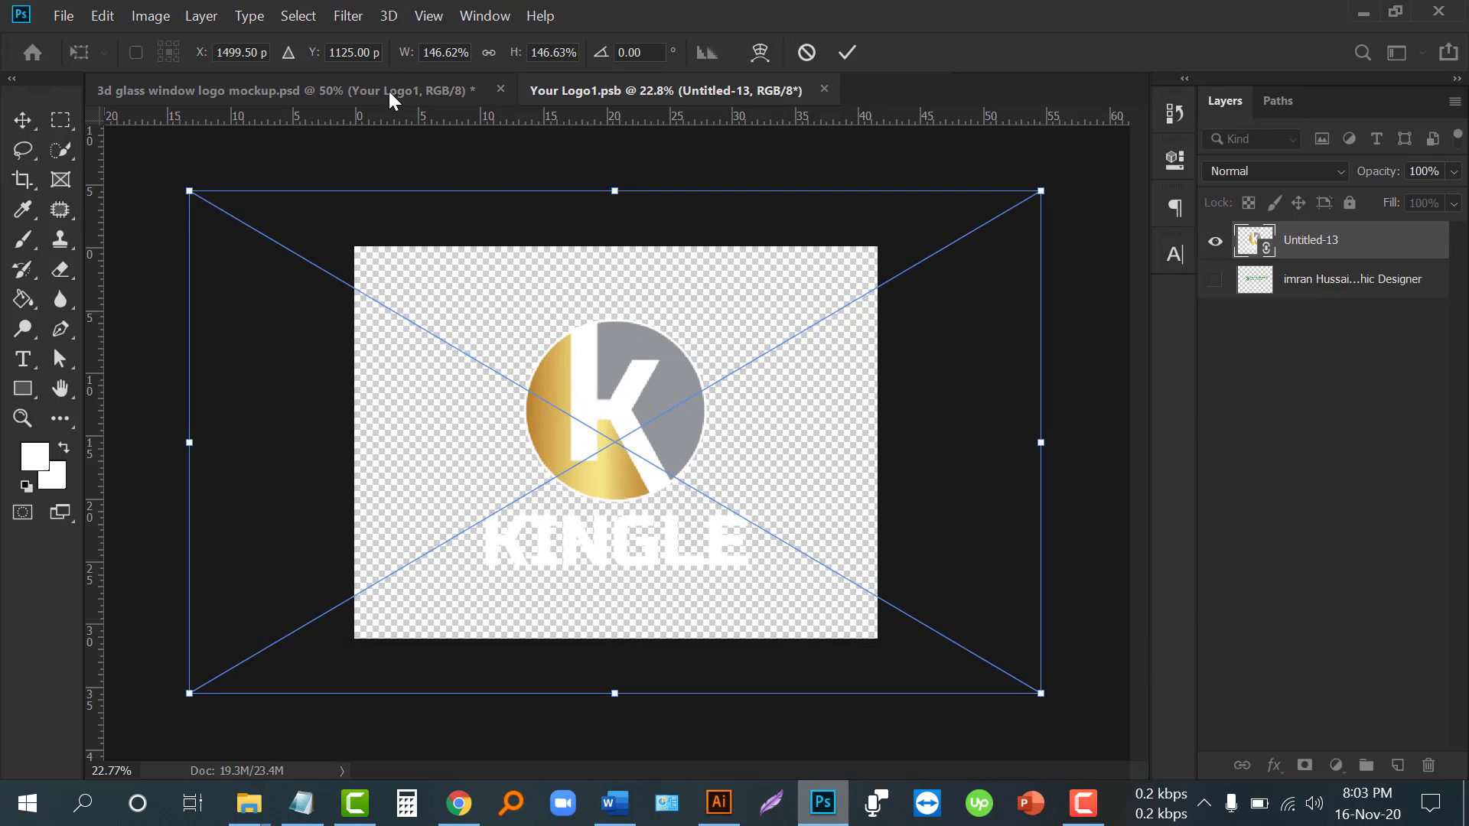
pyautogui.click(847, 52)
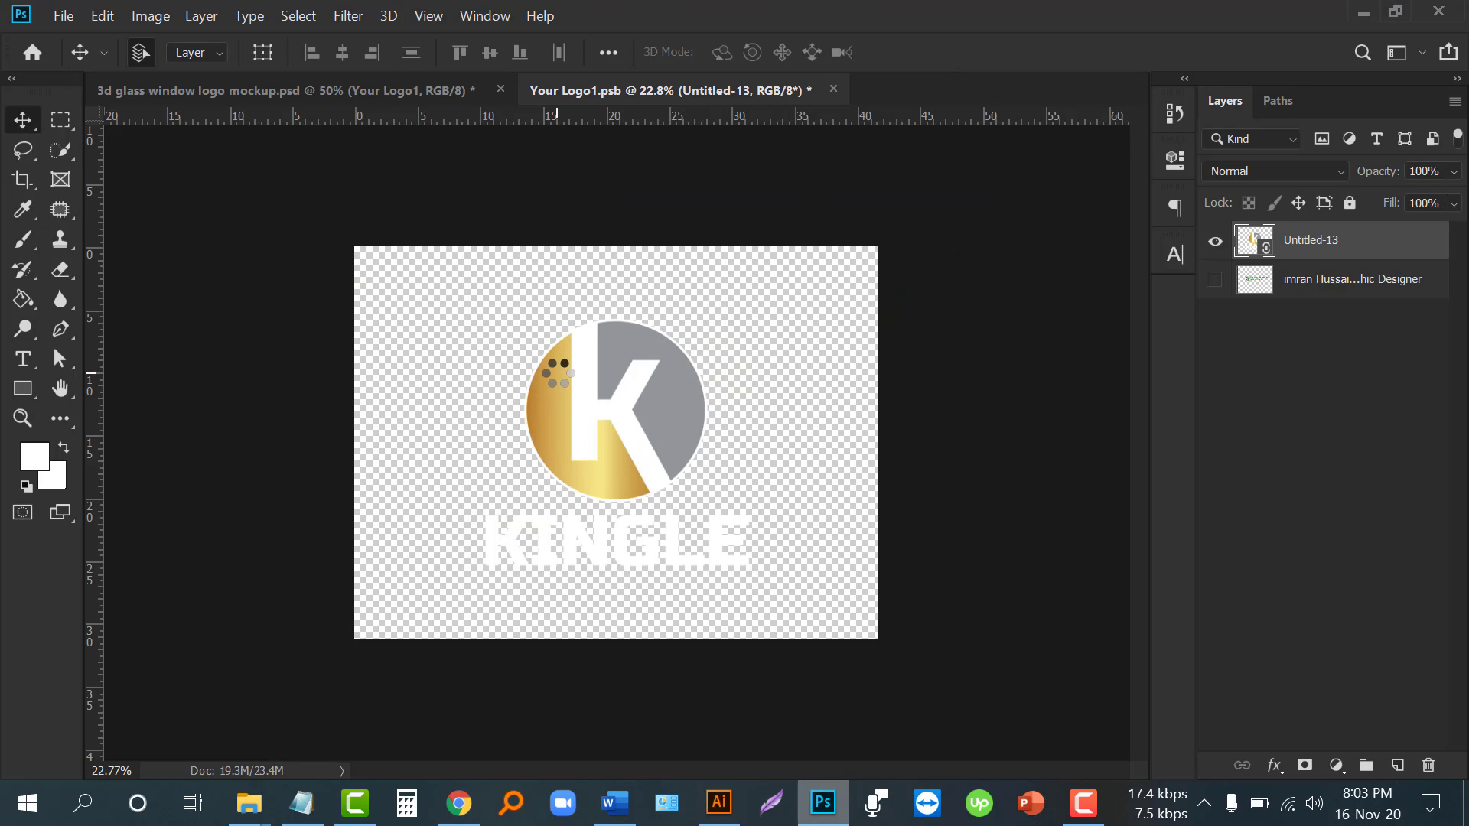
pyautogui.hotkey('ctrl', 's')
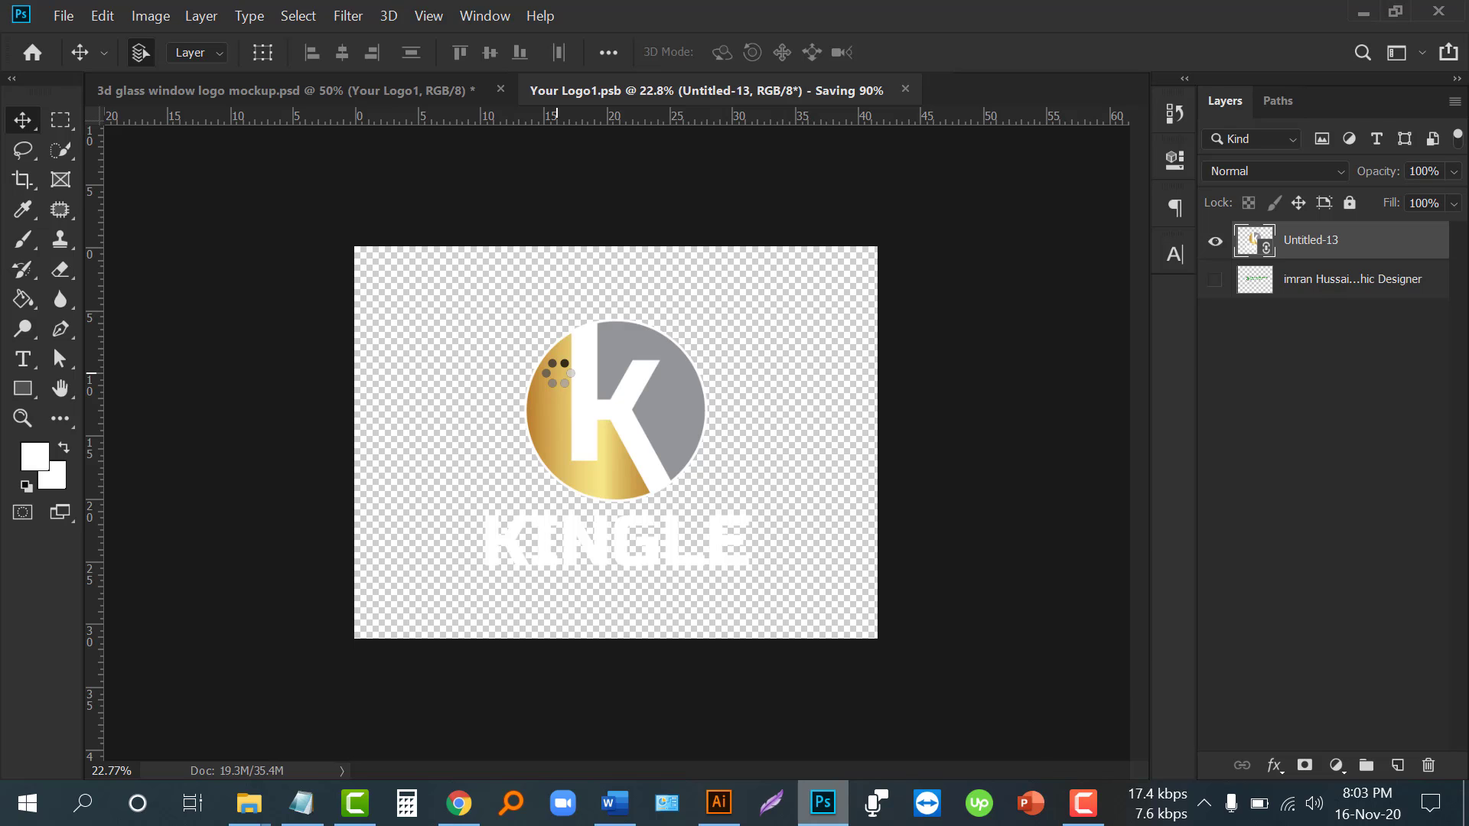
pyautogui.click(386, 108)
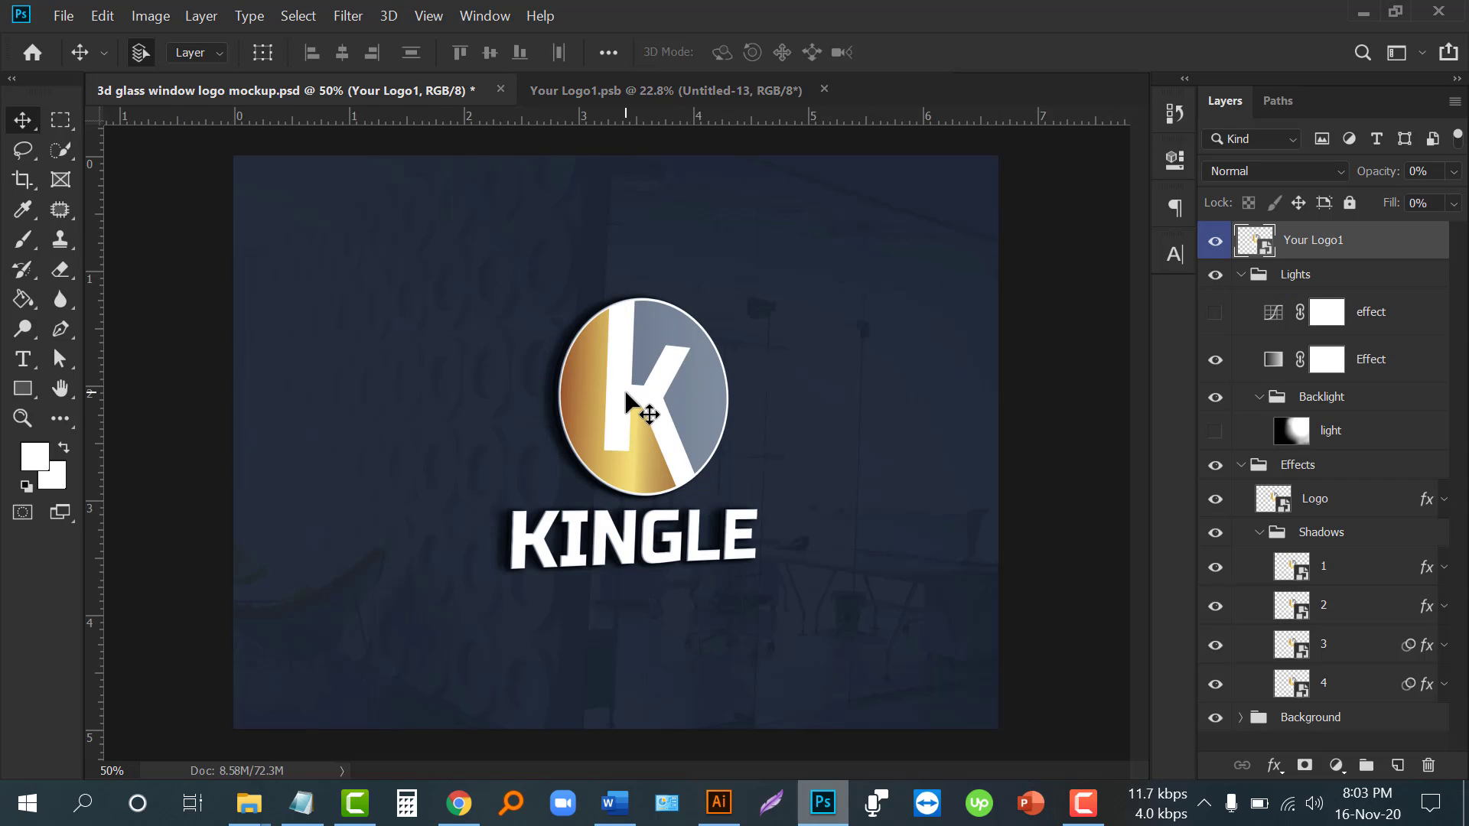
# Hide layers 1, 2, 3 and 4 in the mockup's Shadows group
pyautogui.scroll(-3, 647, 451)
pyautogui.scroll(3, 654, 465)
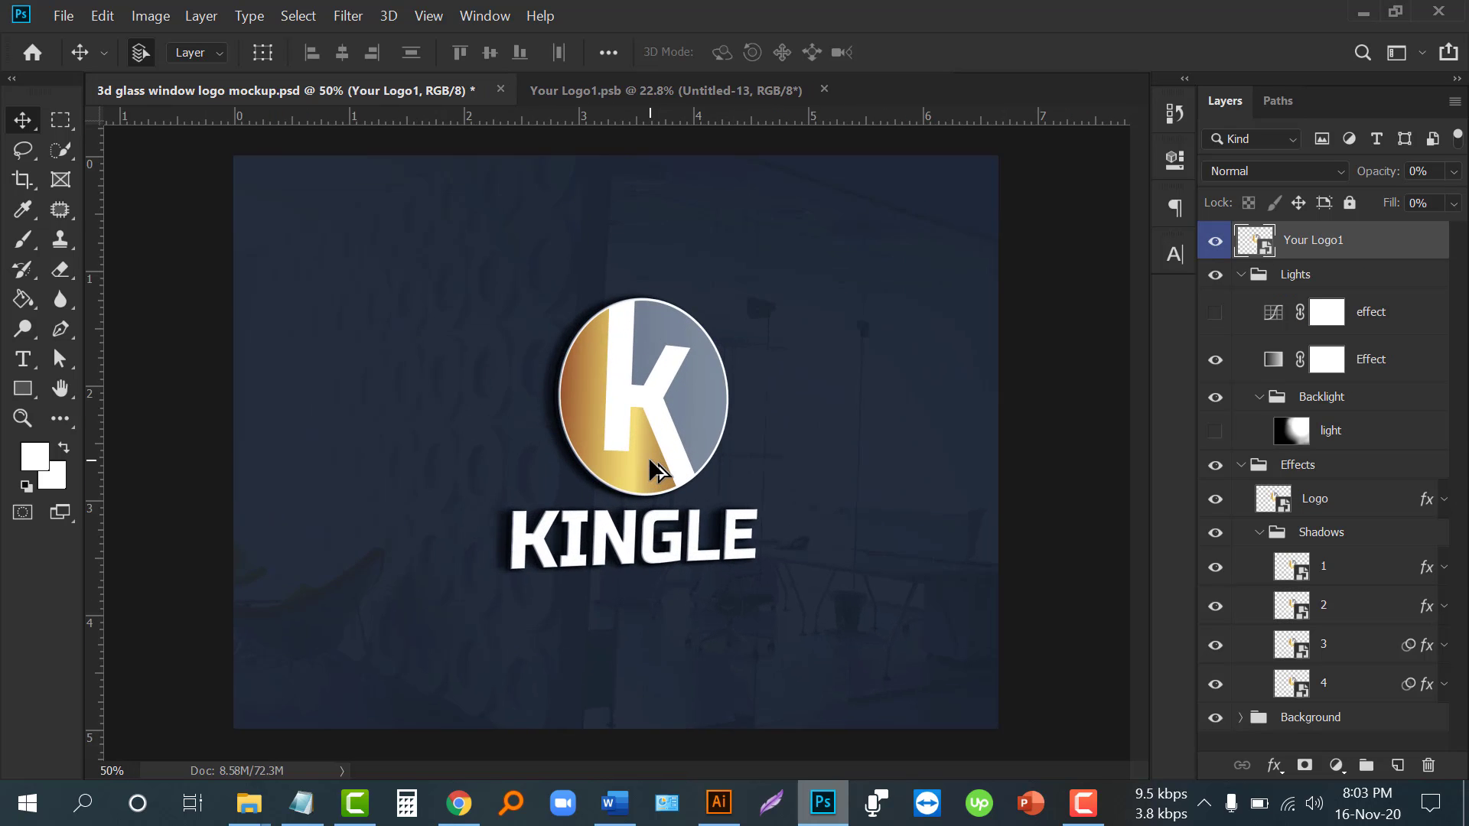
pyautogui.scroll(-3, 656, 469)
pyautogui.scroll(2, 660, 489)
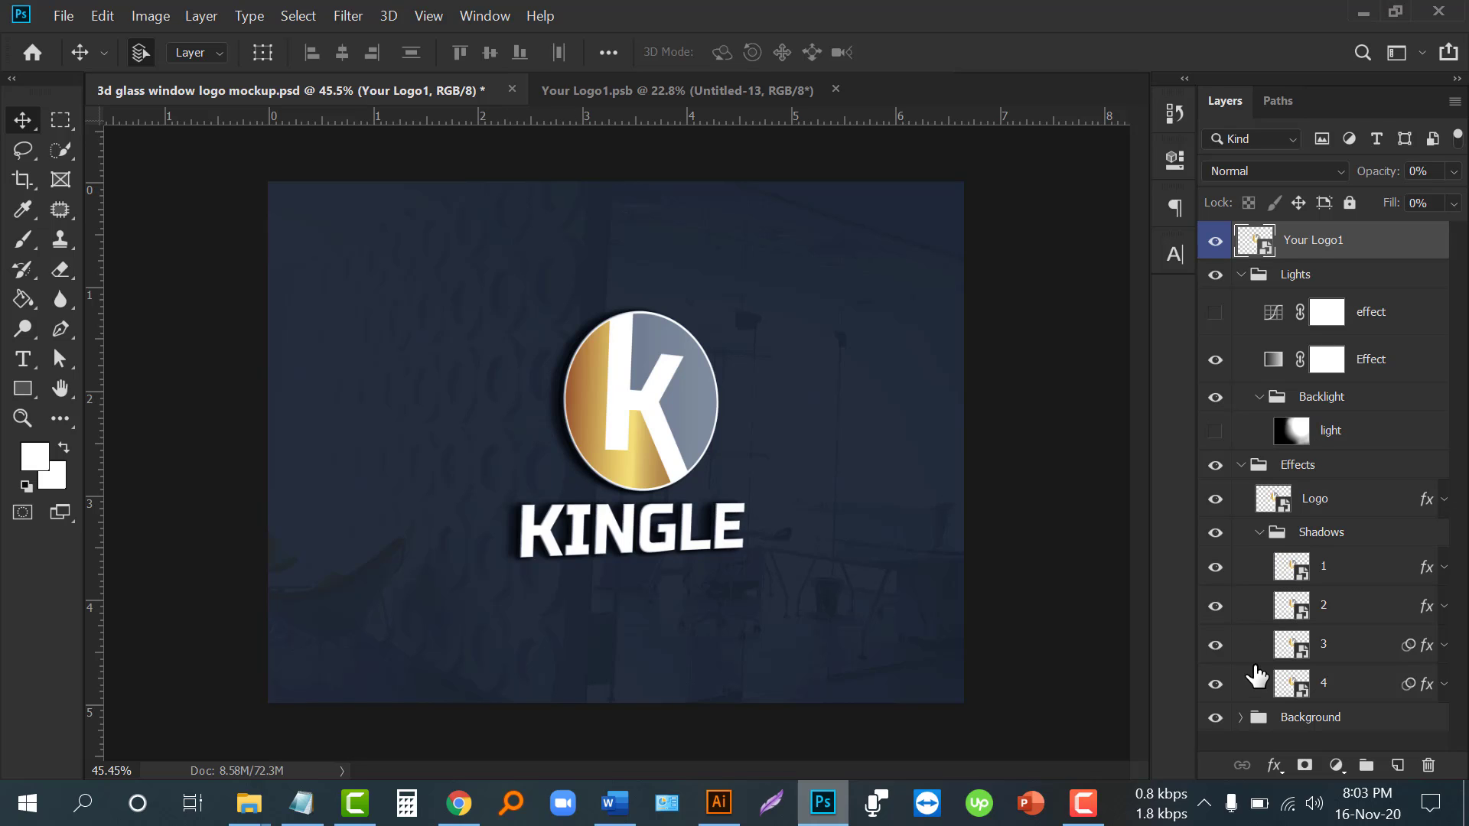
pyautogui.click(1216, 649)
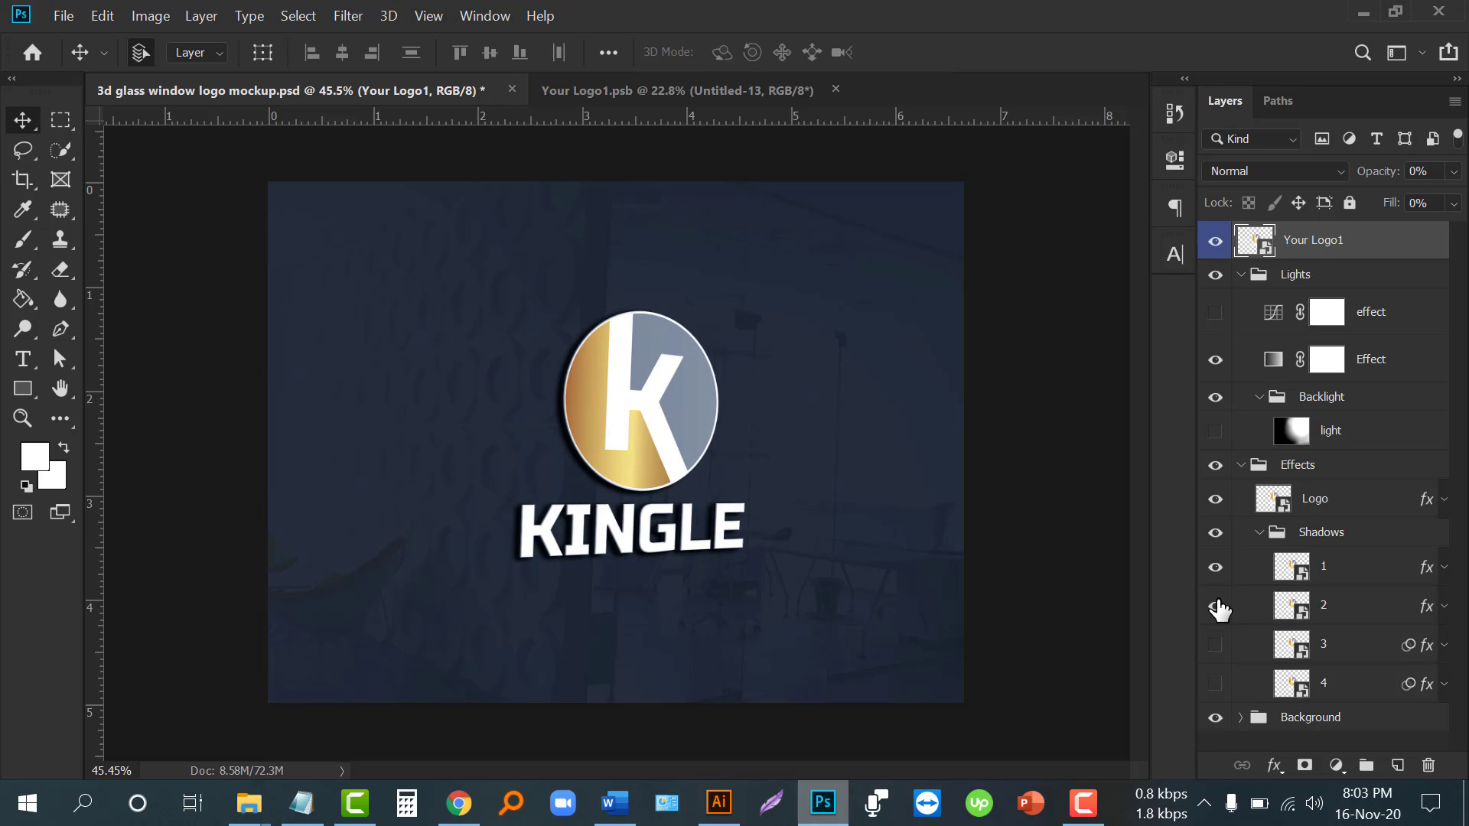
pyautogui.click(1215, 568)
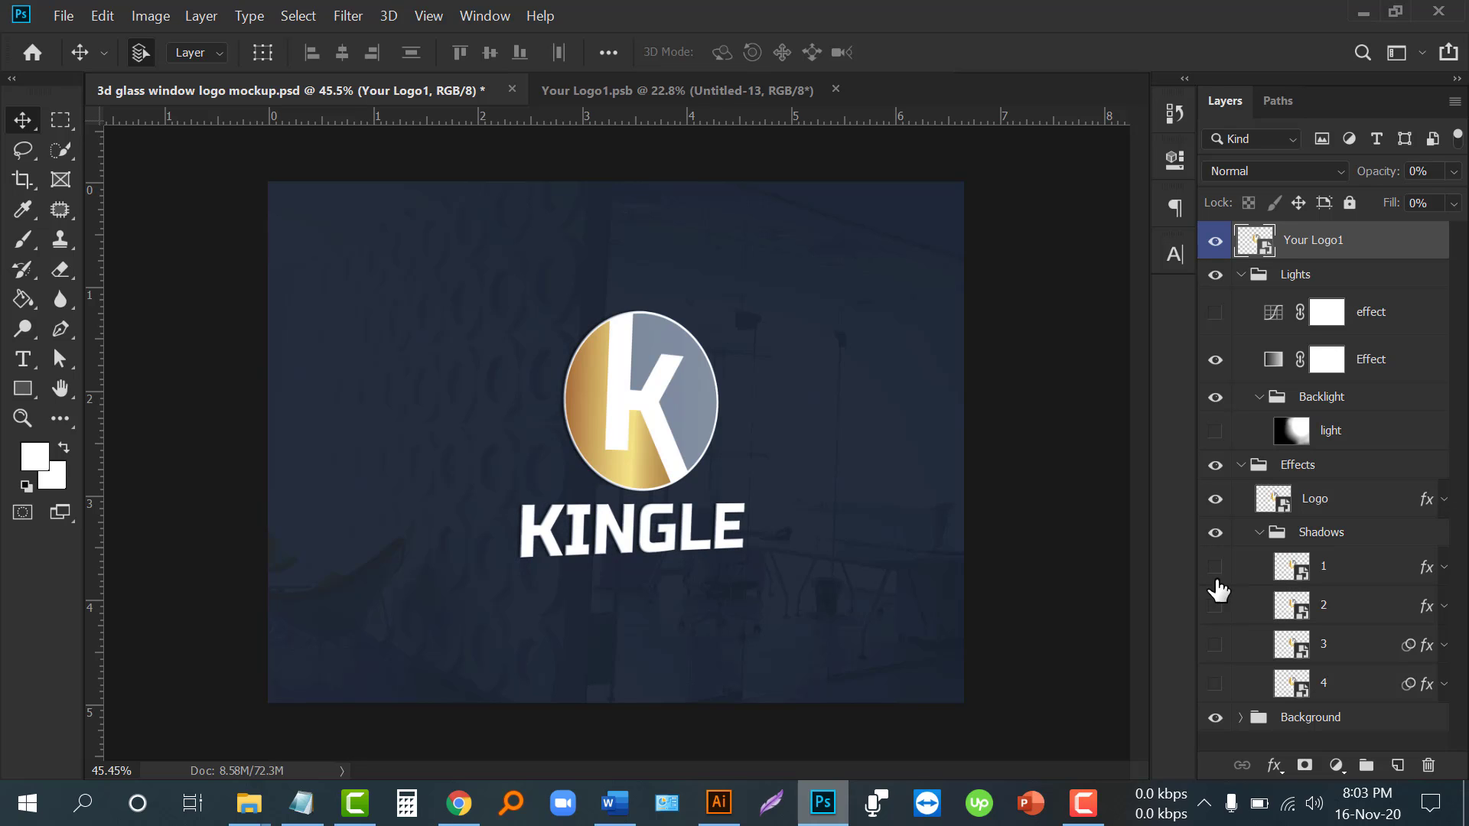